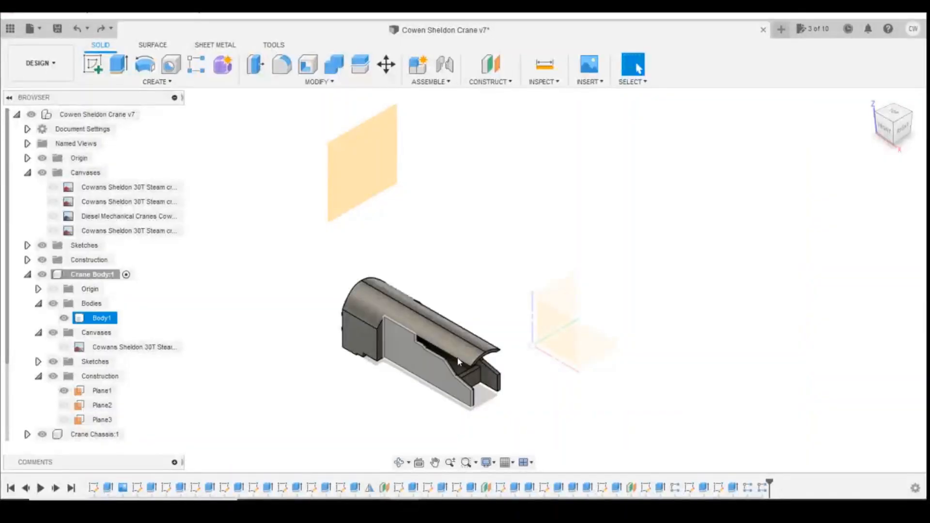
Step: Hide Plane1 and start a new sketch on the crane body's flat outer side face
left_click(913, 115)
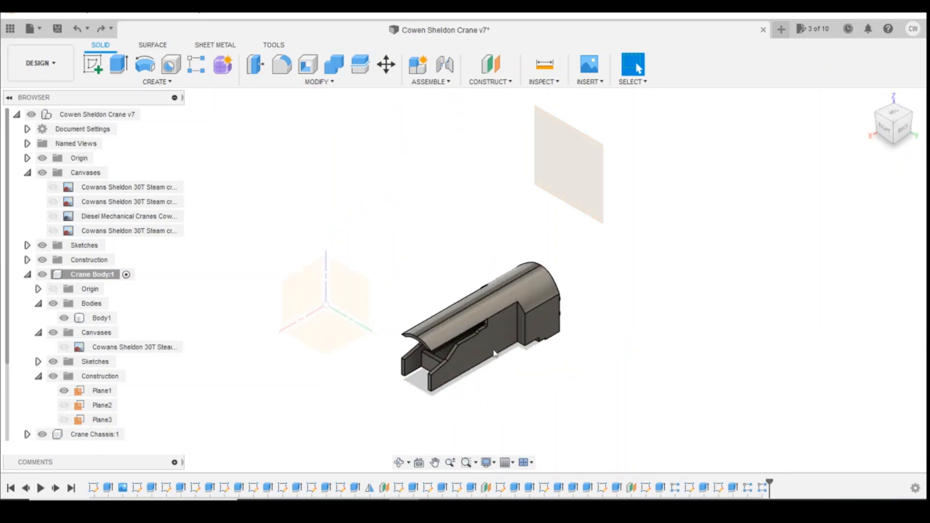
left_click(508, 338)
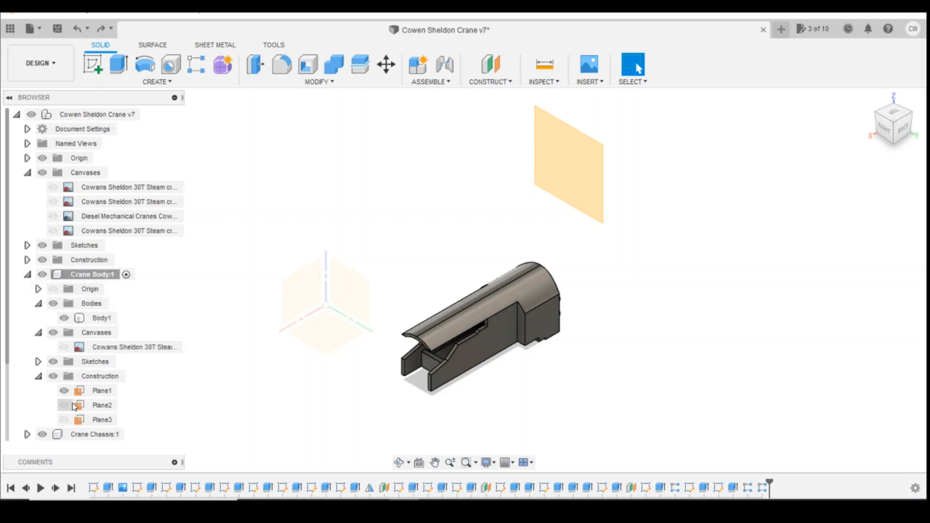
left_click(64, 390)
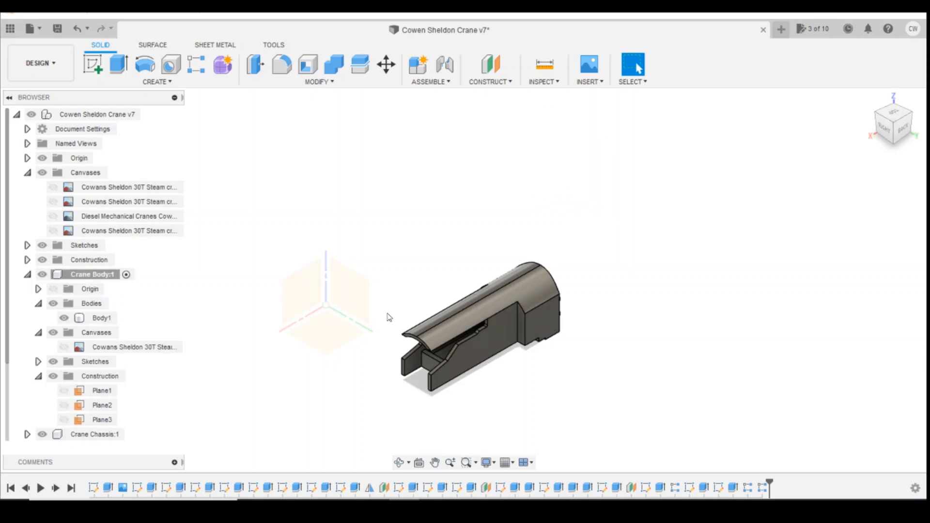
left_click(92, 65)
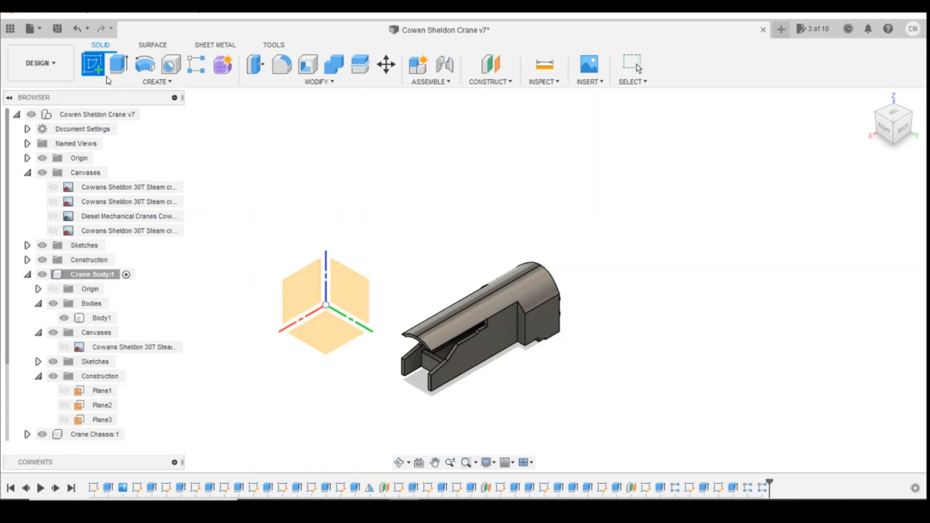
left_click(503, 335)
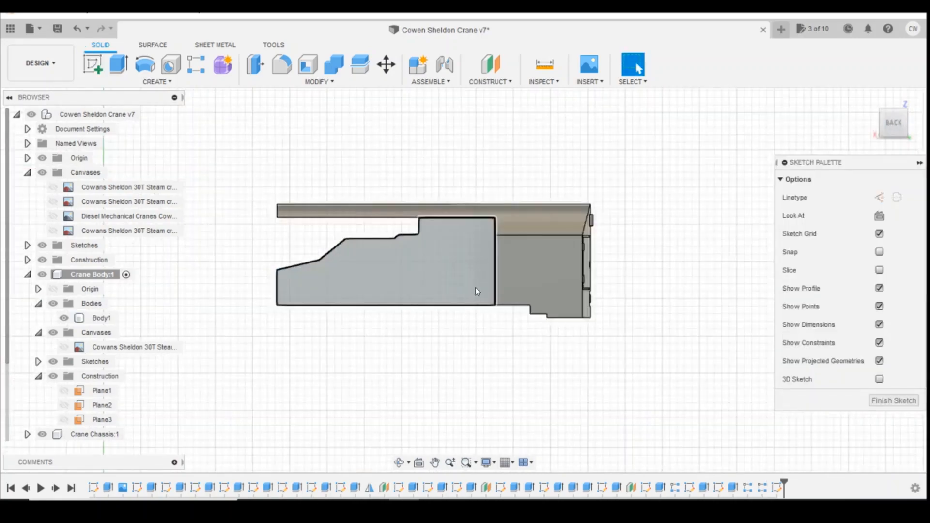
Step: Show the Diesel Mechanical Cranes canvas and draw a rectangle over the cab door, from the face's lower rear corner to its upper edge
left_click(53, 216)
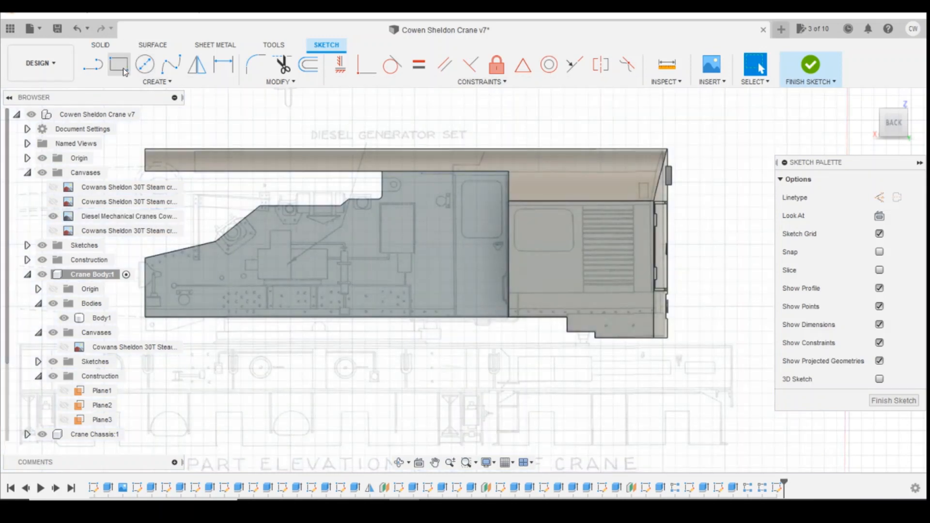
left_click(123, 68)
left_click(512, 323)
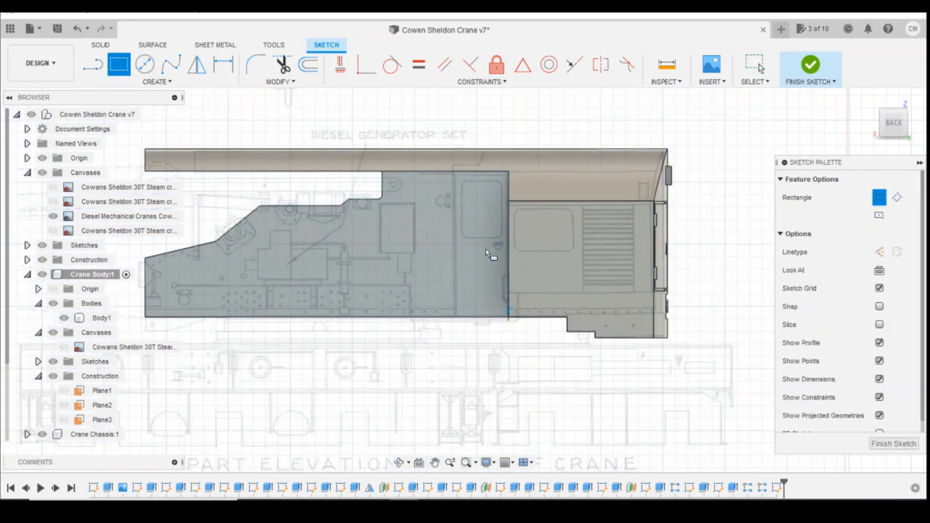
scroll(465, 197, "up", 2)
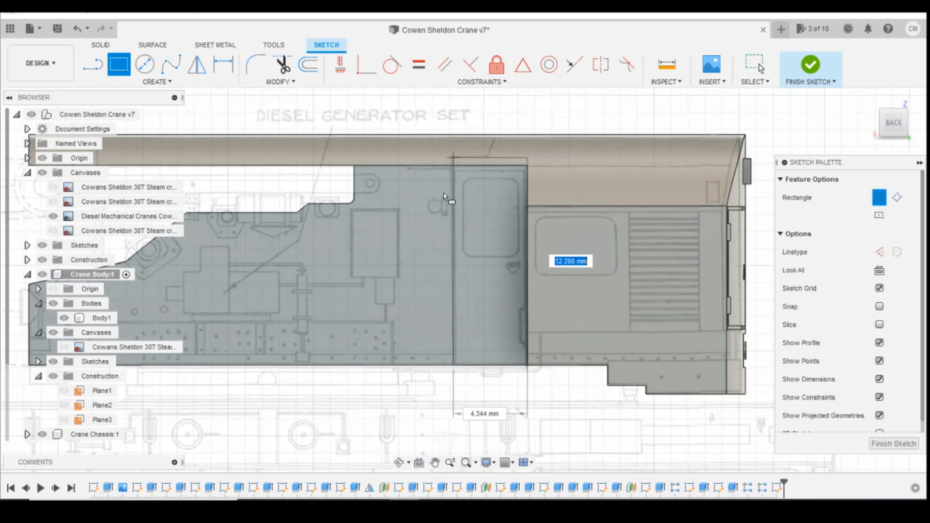
left_click(454, 163)
left_click(439, 453)
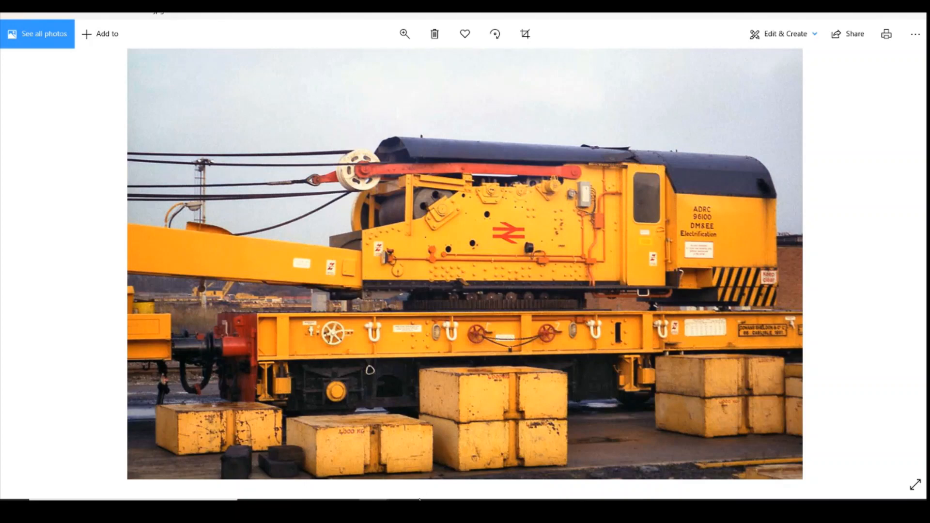
key("alt+Tab")
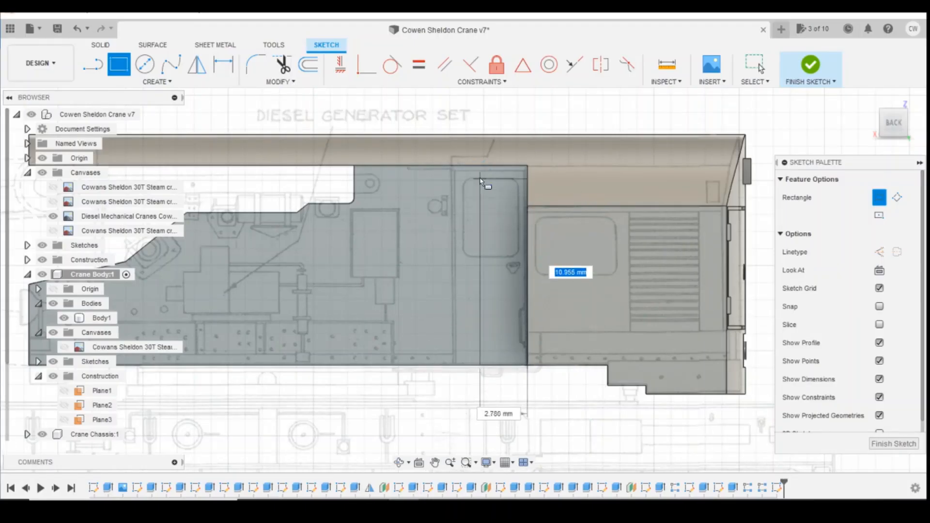
left_click(453, 165)
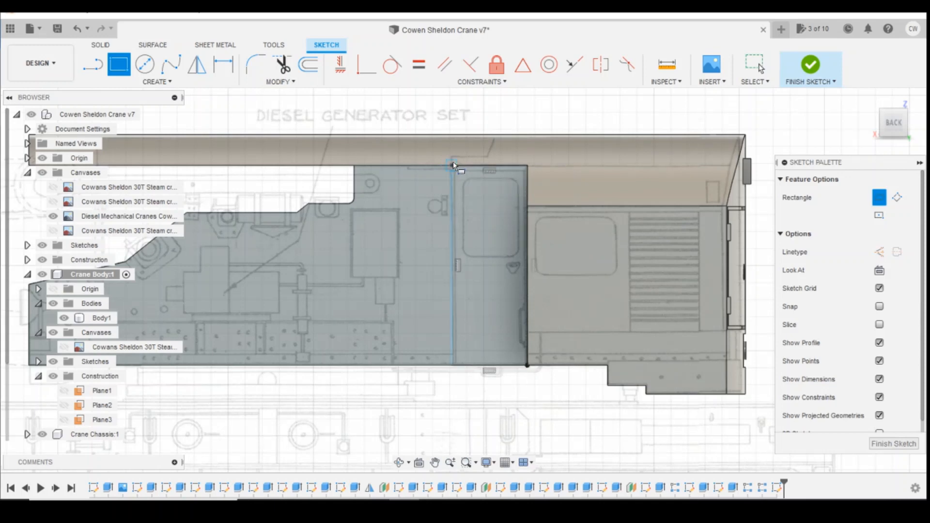
Step: Dimension the door rectangle's width at 4.5 mm and correct it to 4.45 mm
key("Escape")
key("d")
left_click(489, 365)
left_click(482, 385)
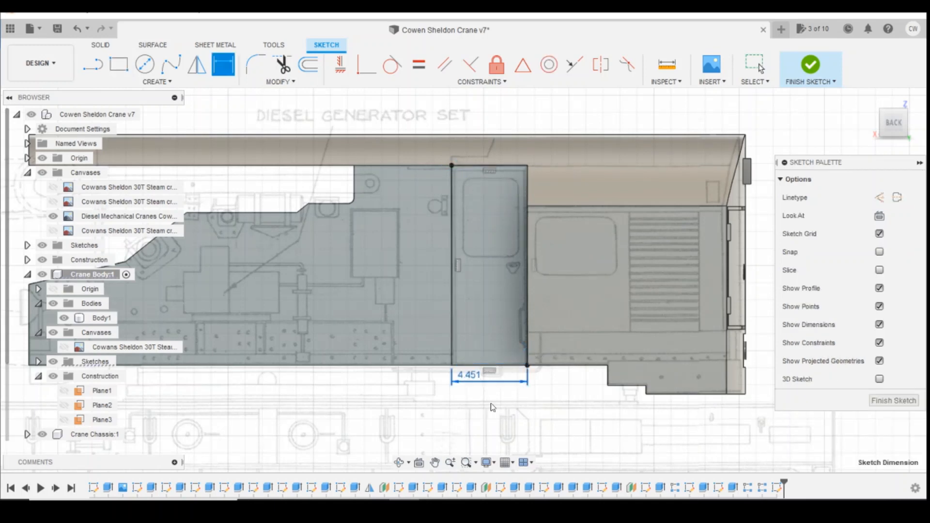
double_click(486, 374)
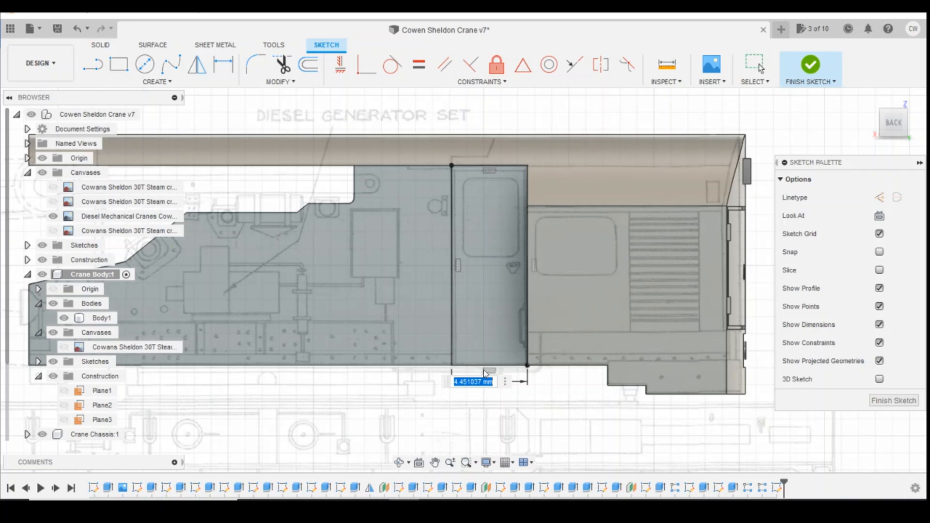
type("4.5")
key("Return")
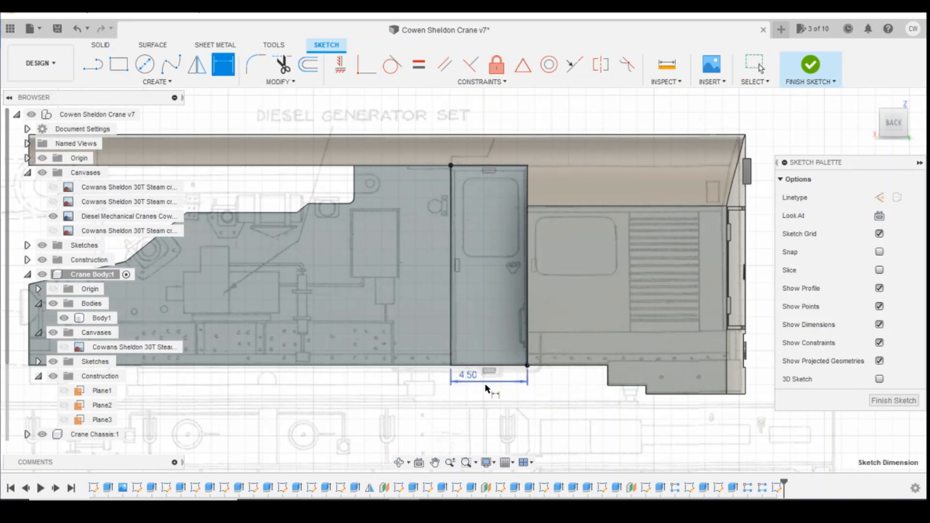
double_click(470, 375)
type("4.45")
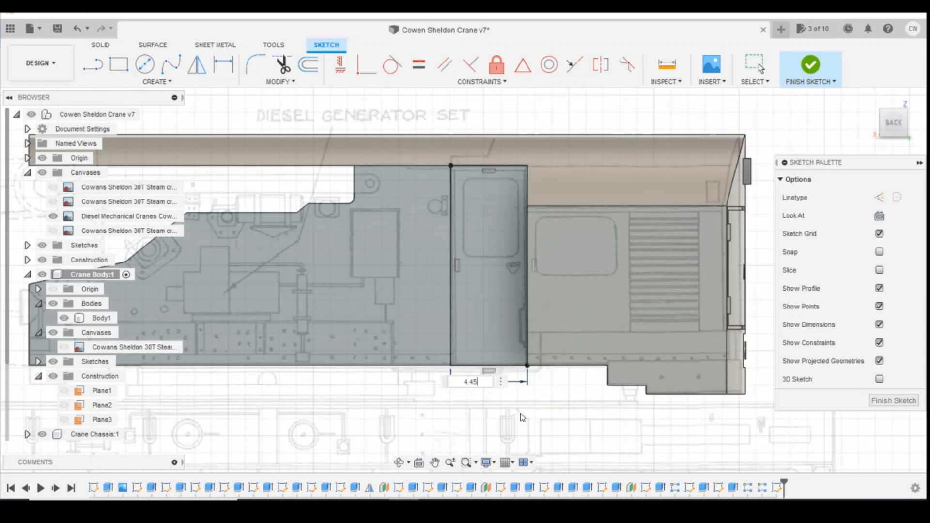
key("Return")
scroll(482, 347, "up", 3)
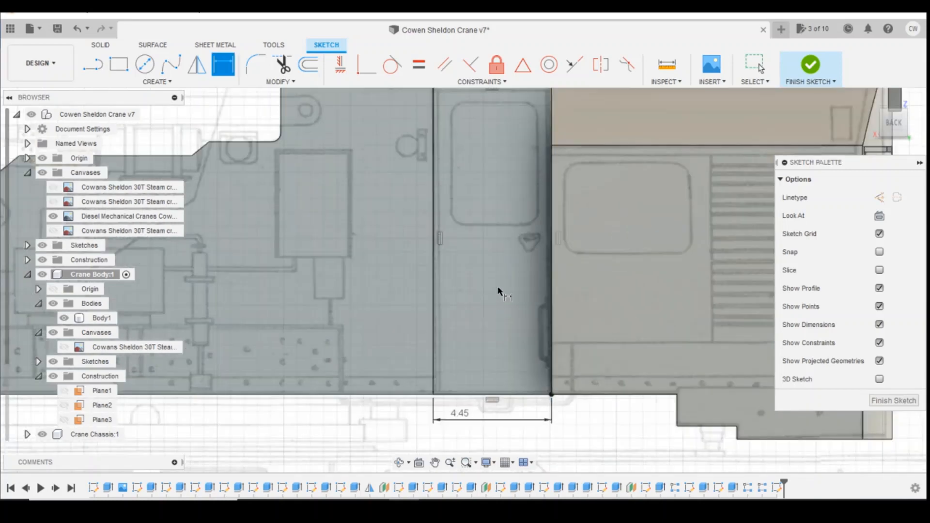
scroll(488, 263, "down", 2)
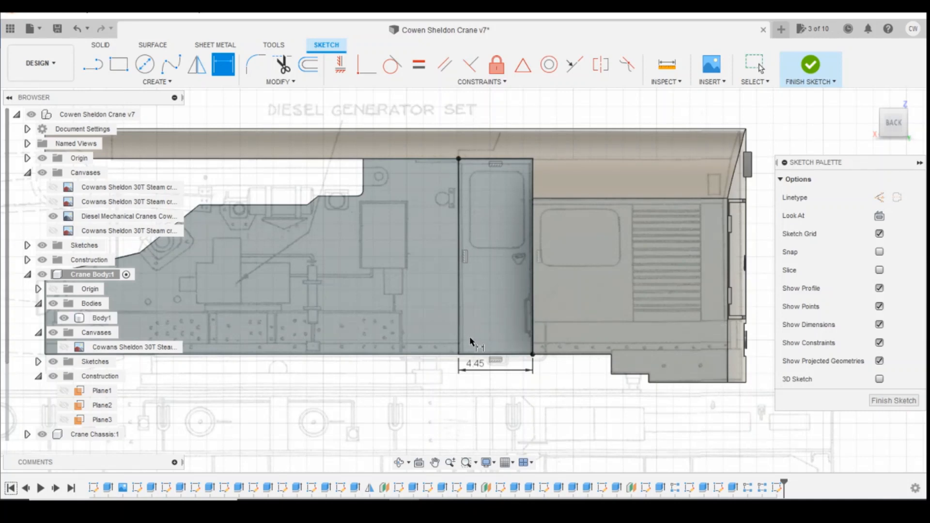
key("Escape")
scroll(465, 315, "up", 2)
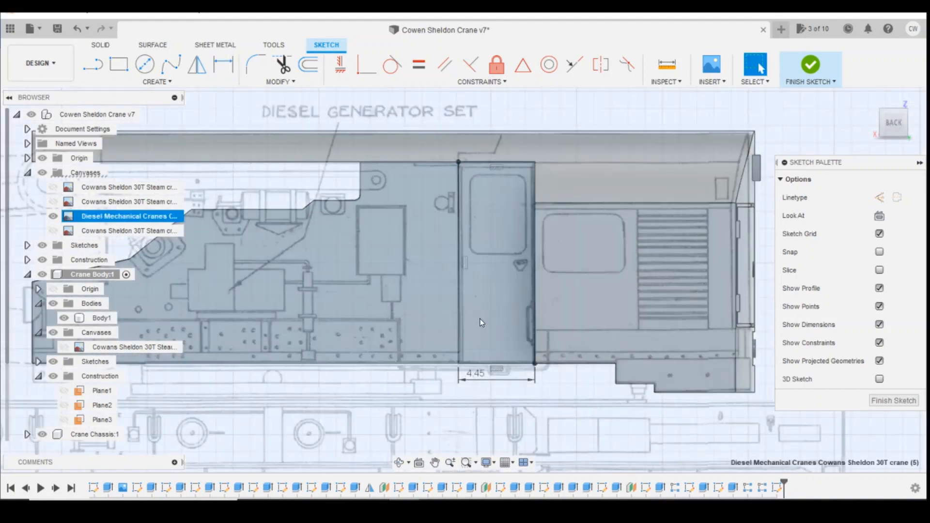
left_click(493, 311)
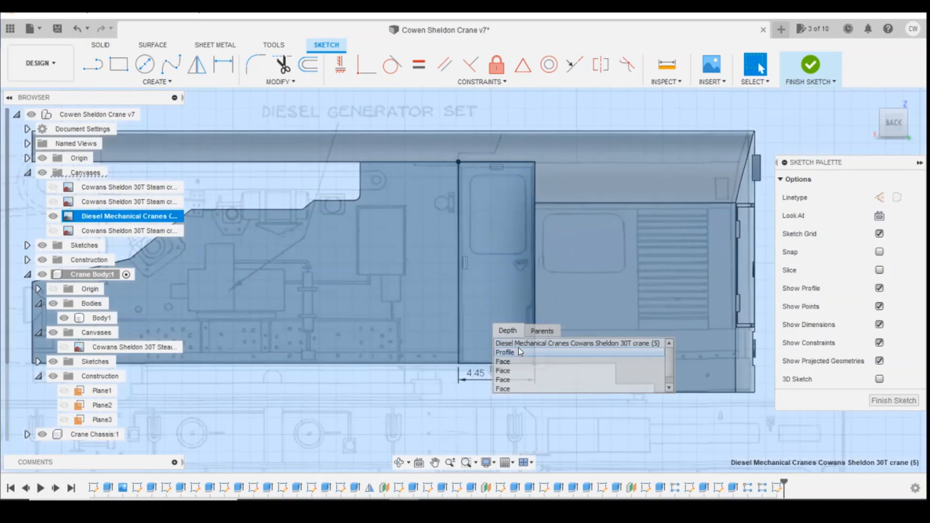
left_click(517, 353)
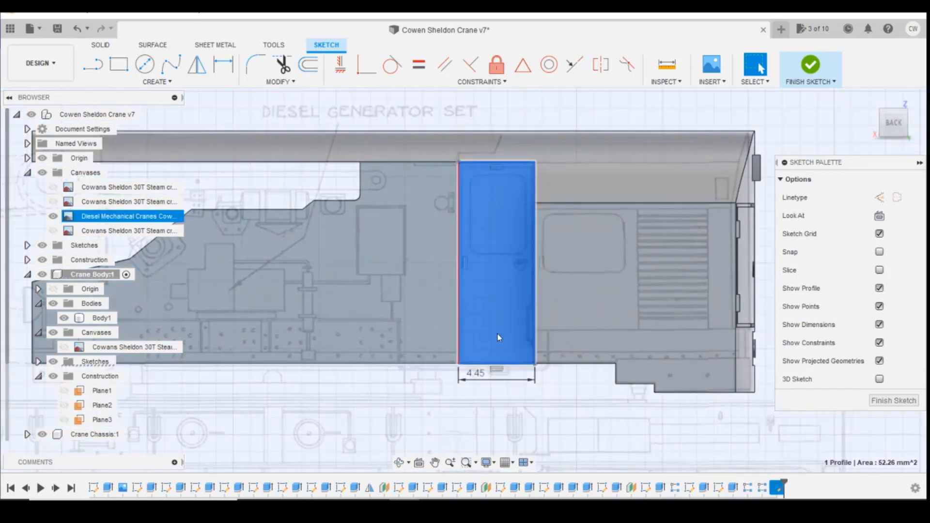
left_click(53, 216)
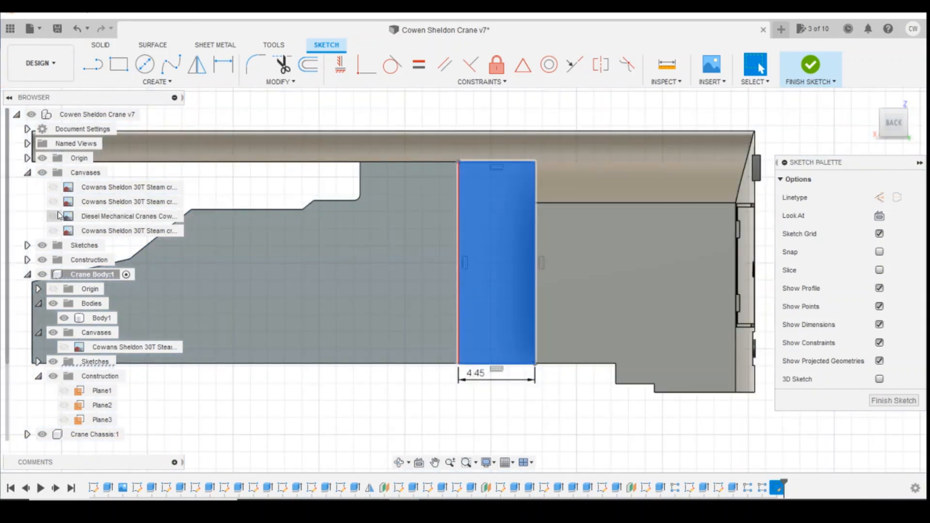
left_click(52, 217)
Step: Make the Diesel Mechanical Cranes canvas unselectable so that sketch profiles beneath it can be picked directly
left_click(95, 217)
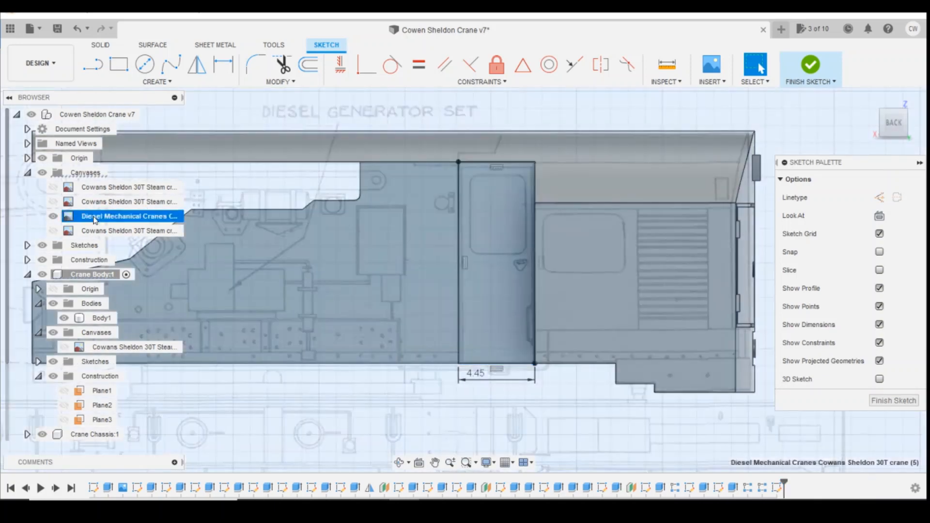
right_click(95, 218)
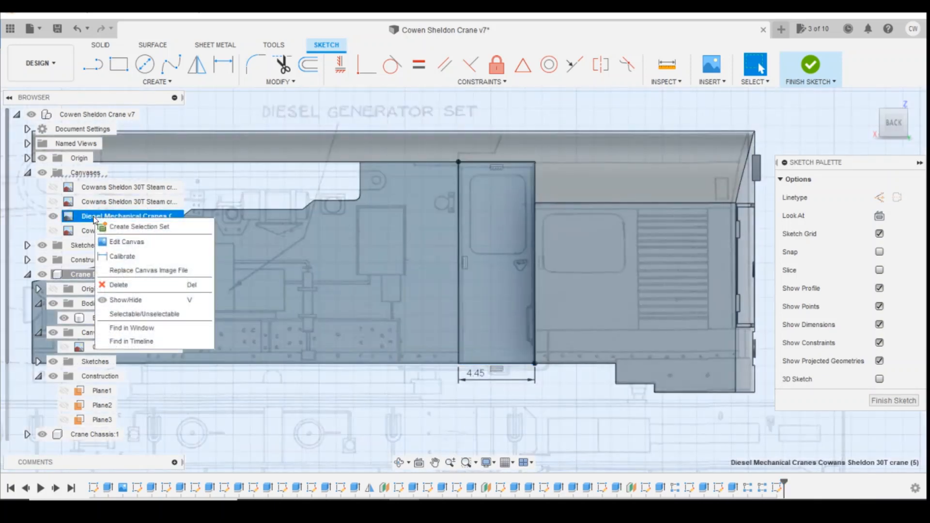
left_click(125, 228)
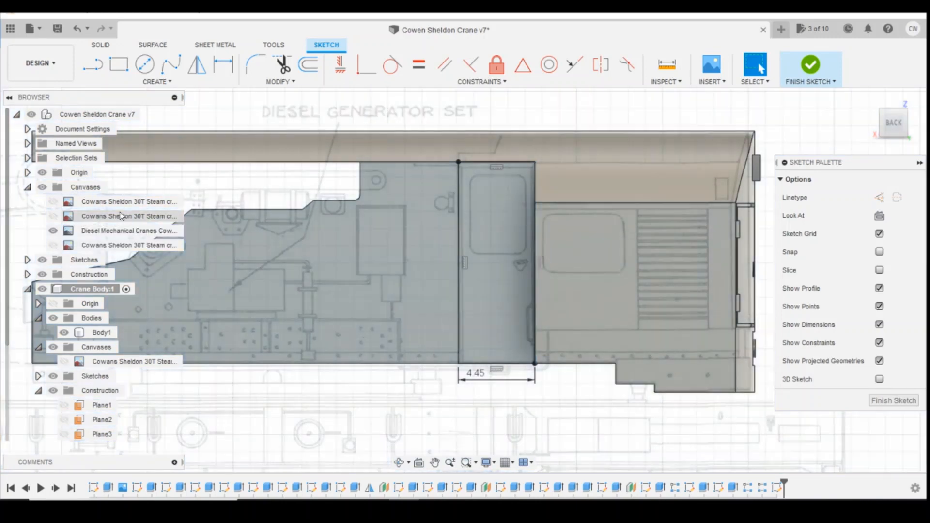
right_click(145, 232)
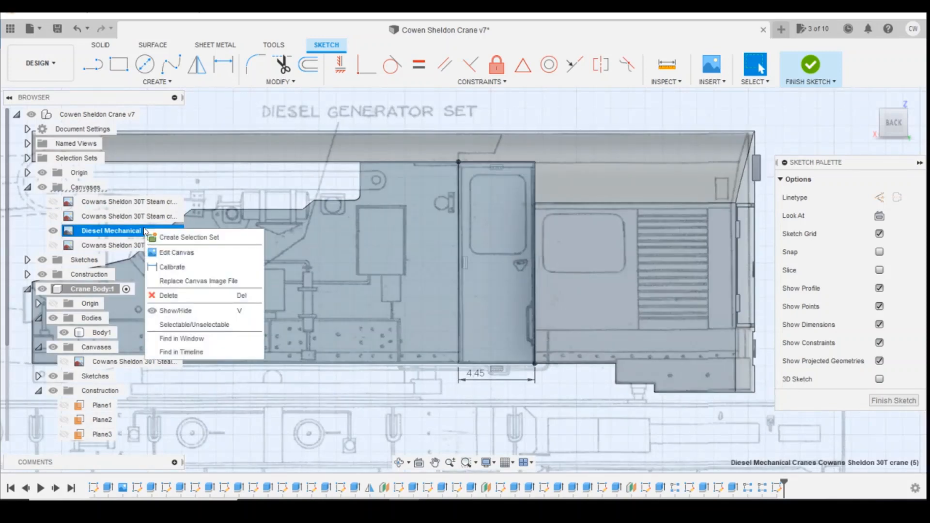
left_click(194, 325)
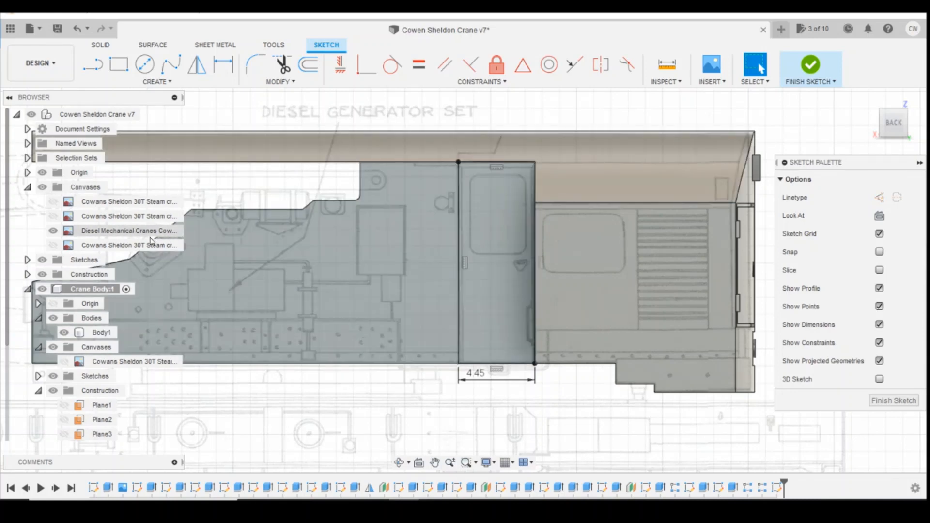
Step: Extrude the door rectangle profile 0.5 mm outward from the side face, joined to the crane body
left_click(521, 330)
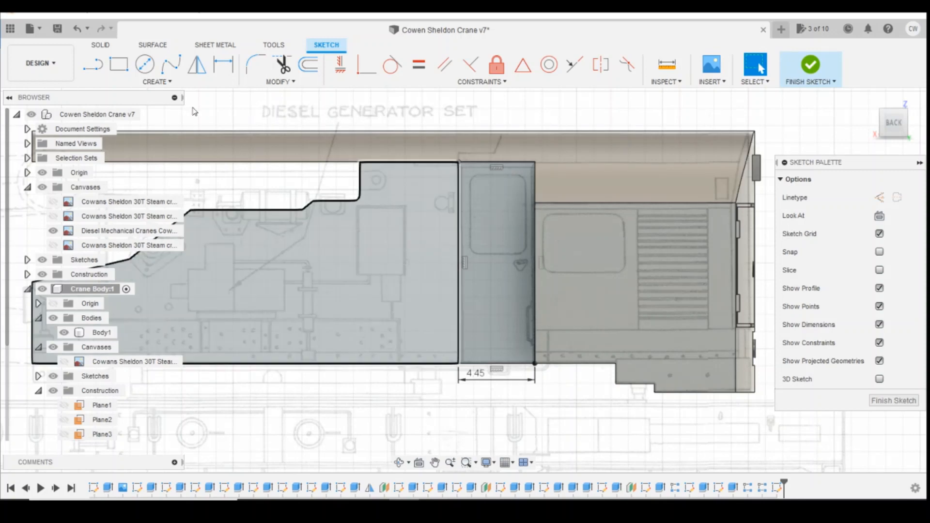
left_click(492, 289)
right_click(492, 289)
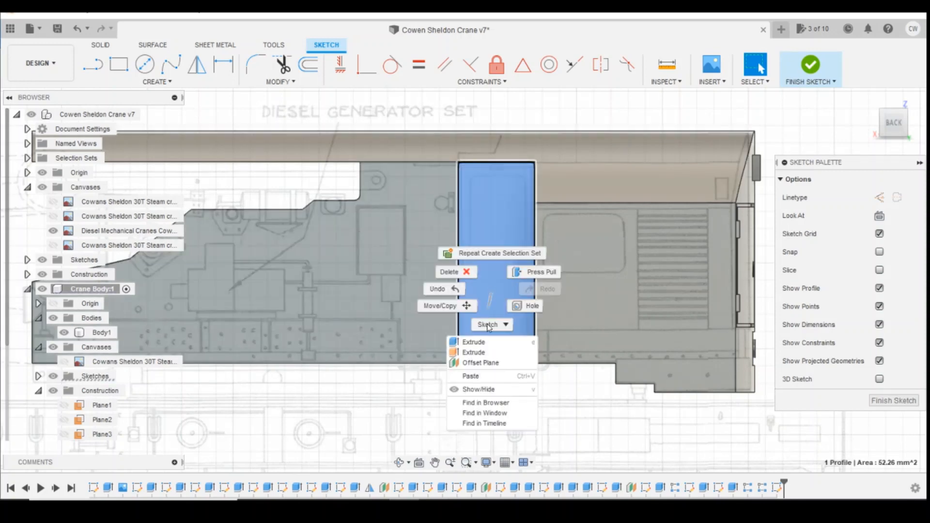
left_click(493, 346)
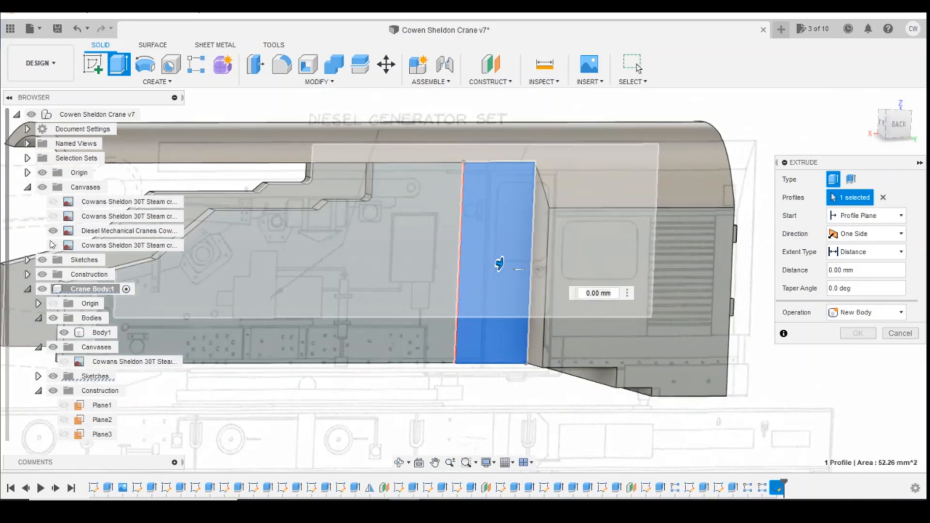
left_click_drag(499, 262, 506, 266)
left_click(422, 484)
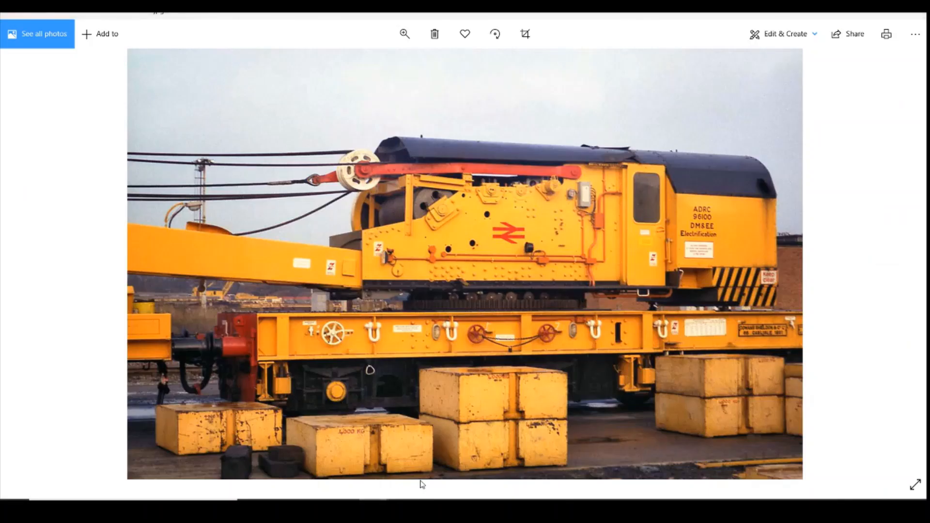
mouse_move(405, 508)
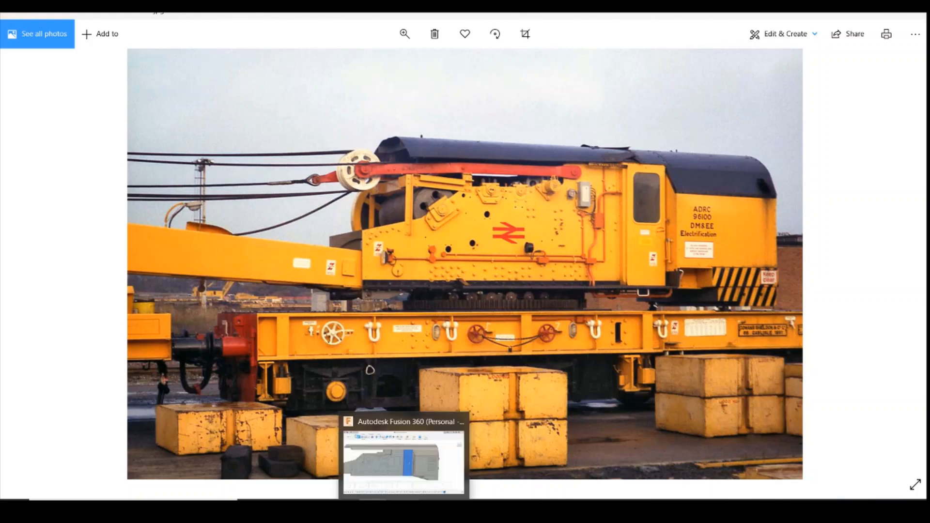
left_click(405, 450)
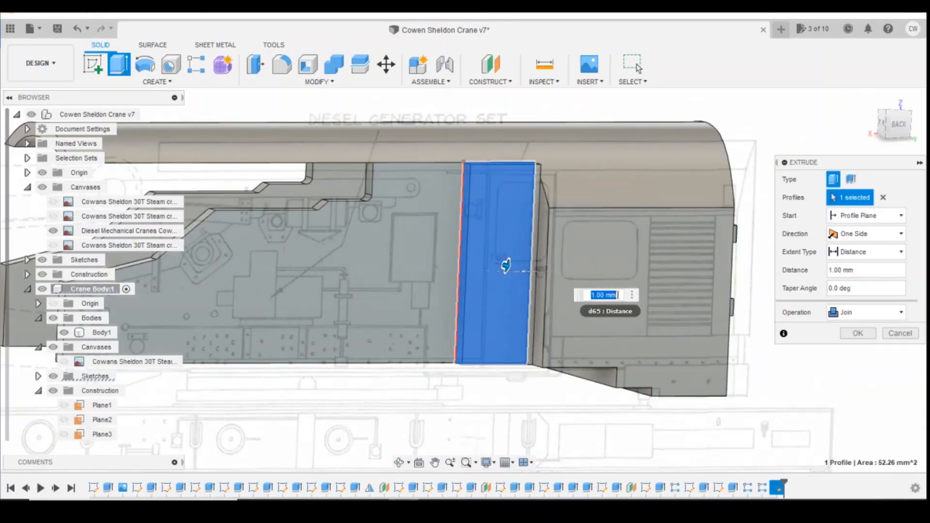
type("0")
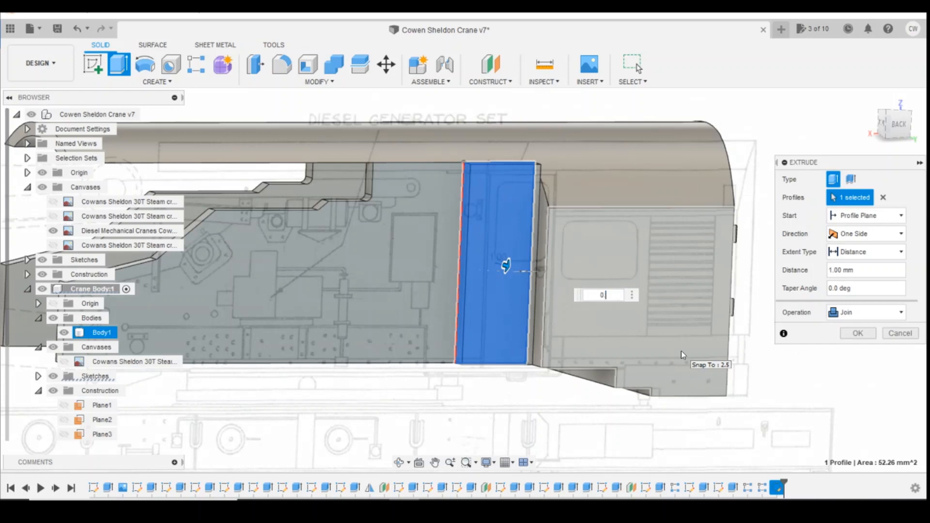
type(".5")
key("Return")
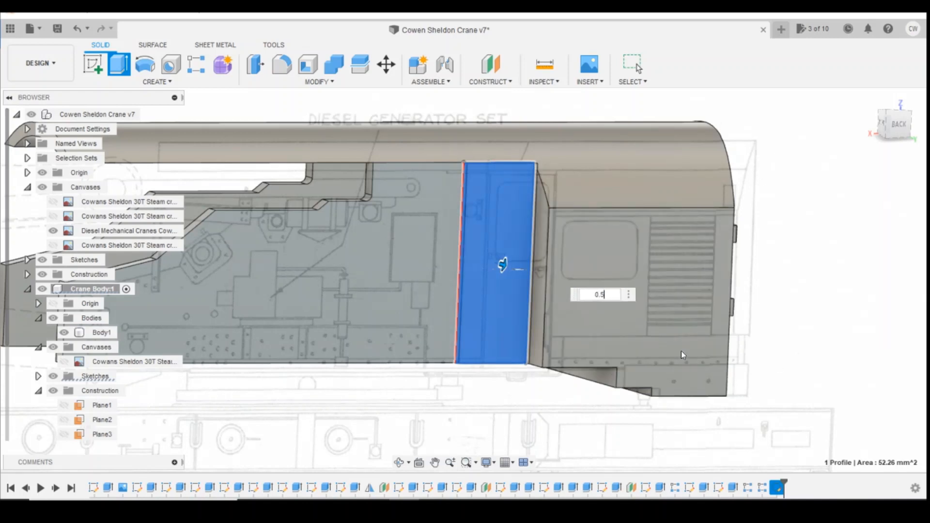
left_click(481, 238)
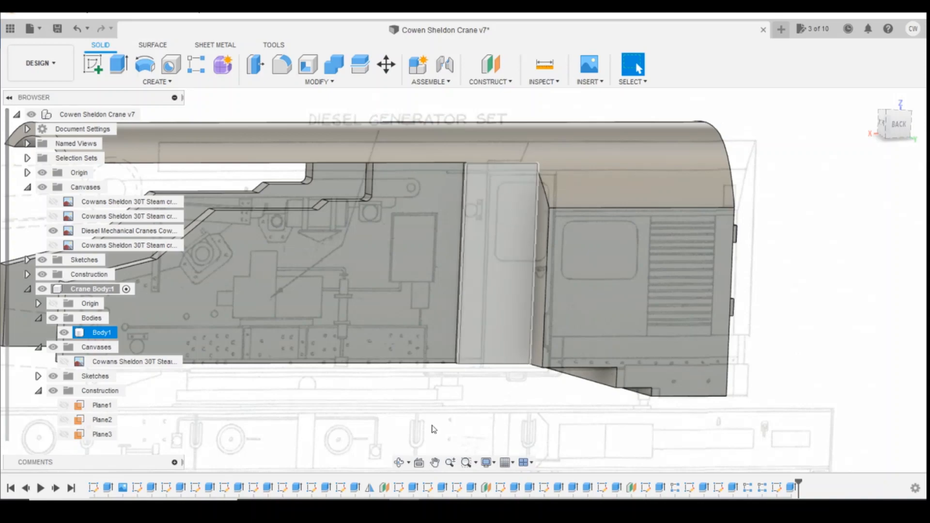
Step: Start a sketch on the raised door's outer face and offset the door outline 0.25 mm inward
left_click(441, 460)
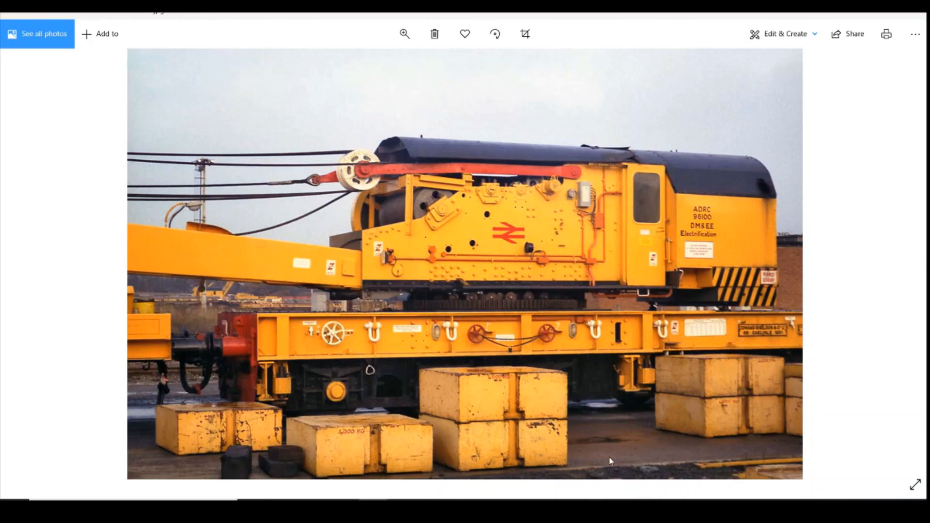
left_click(405, 458)
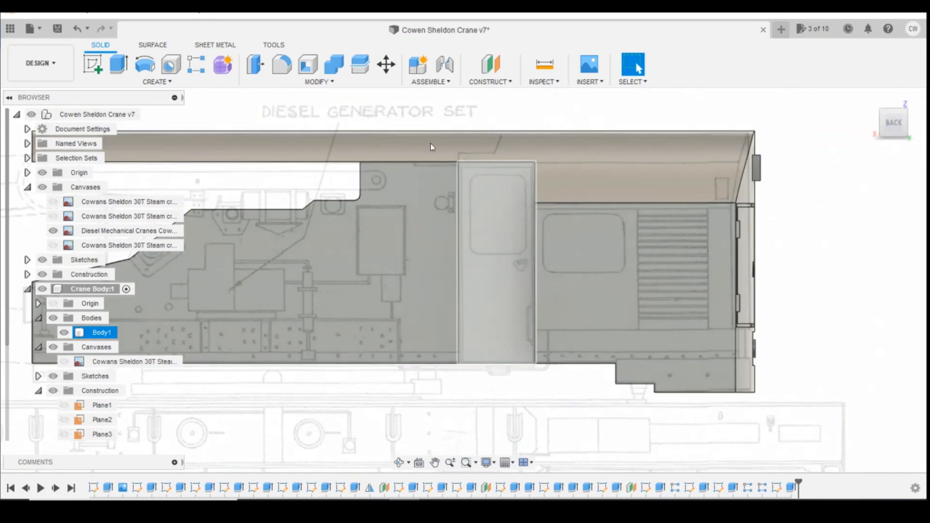
left_click(94, 63)
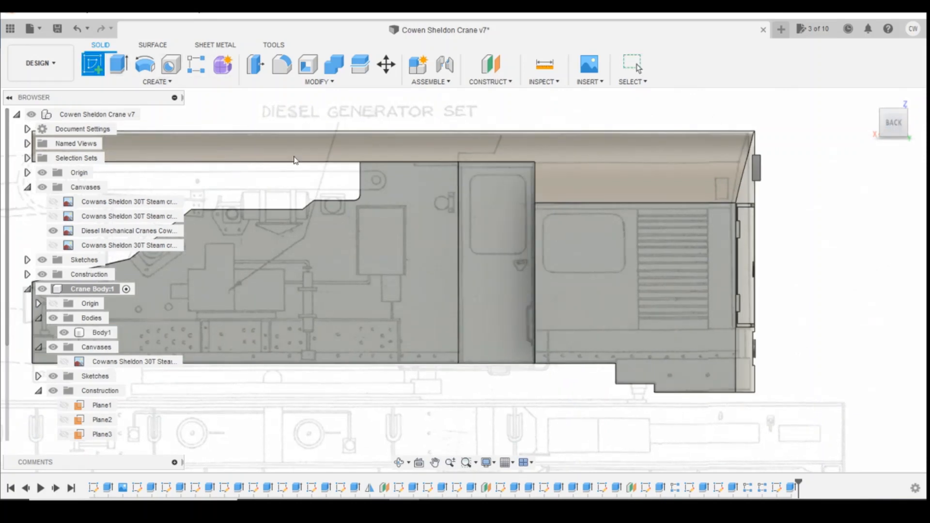
left_click(469, 258)
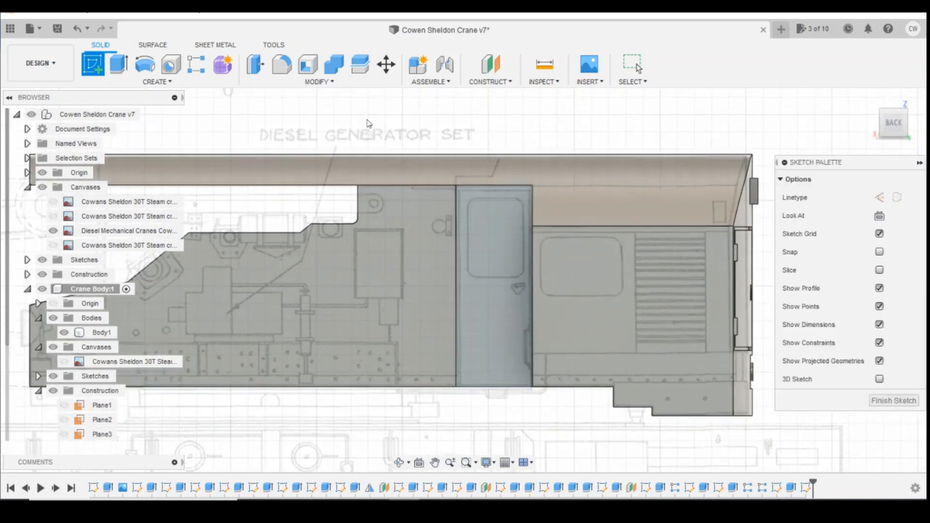
left_click(306, 65)
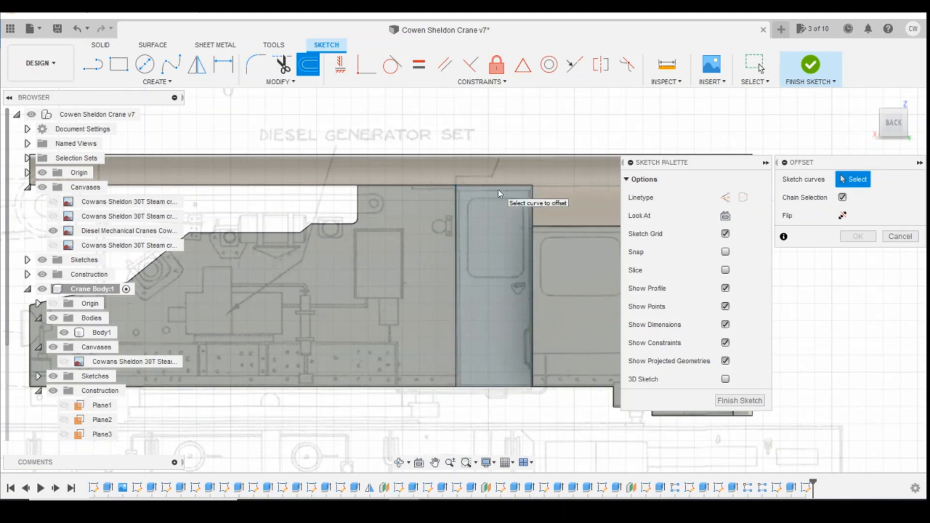
left_click(440, 462)
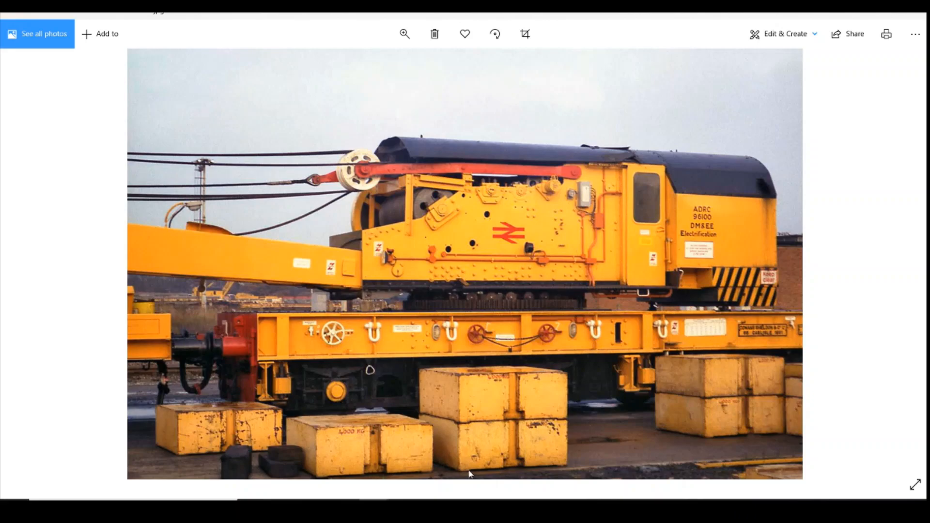
left_click(426, 504)
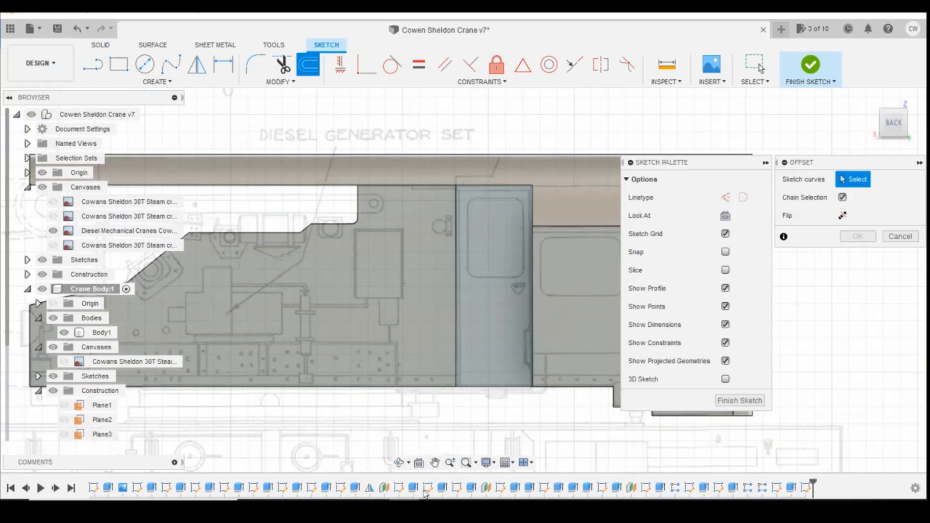
left_click(486, 192)
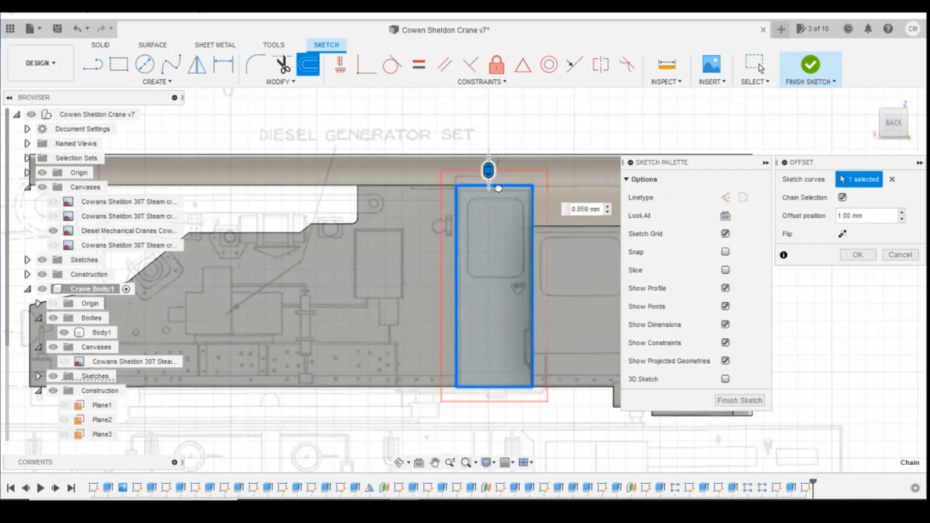
mouse_move(498, 188)
left_mouse_down()
mouse_move(501, 199)
mouse_move(506, 189)
left_mouse_up()
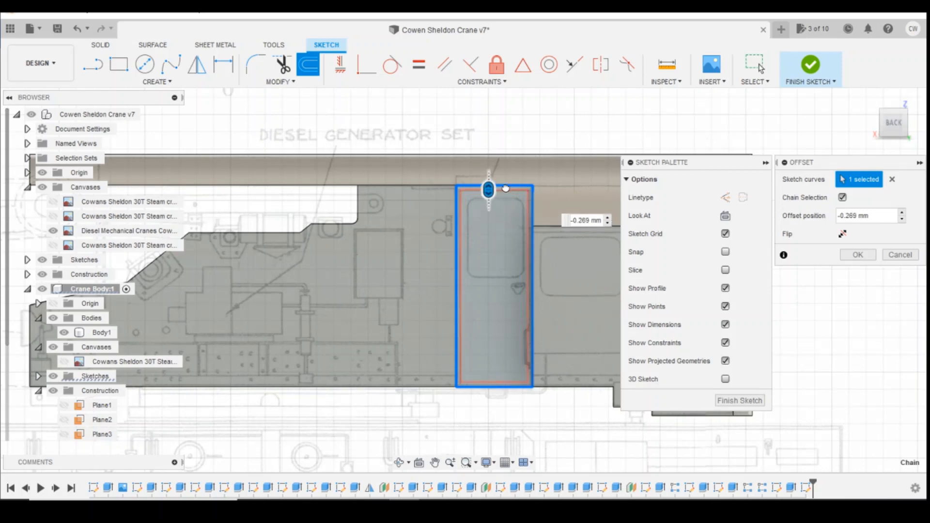
type("-")
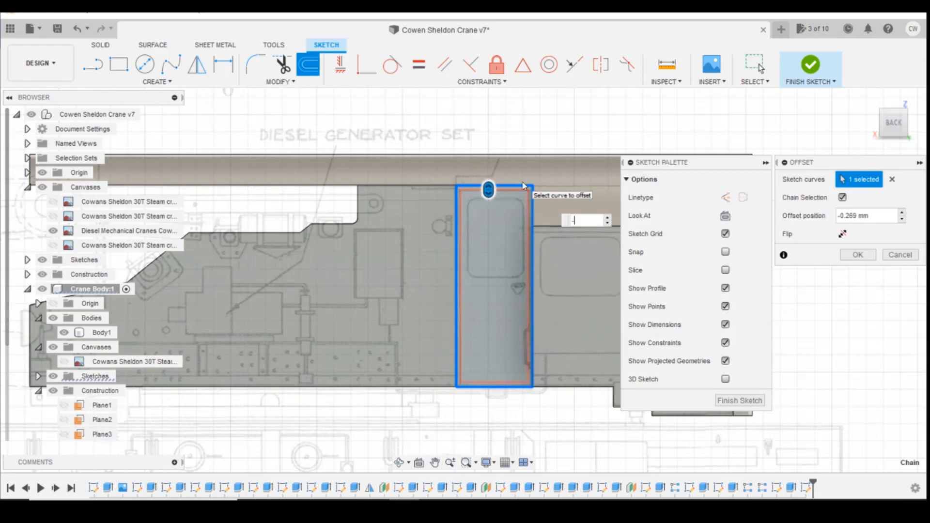
type("0.25")
key("Return")
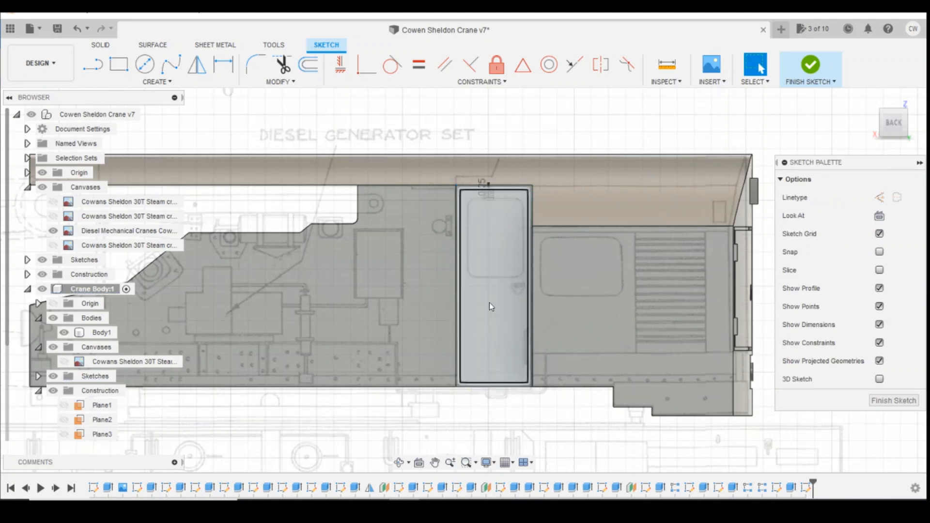
Step: Extrude the profile inside the offset outline to set the door panel off from its surrounding frame
right_click(489, 302)
left_click(489, 357)
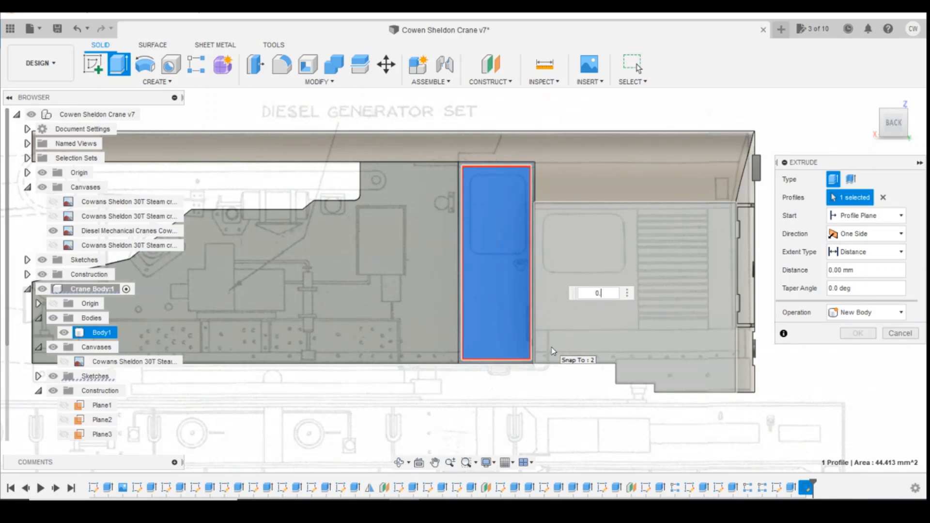
key("Return")
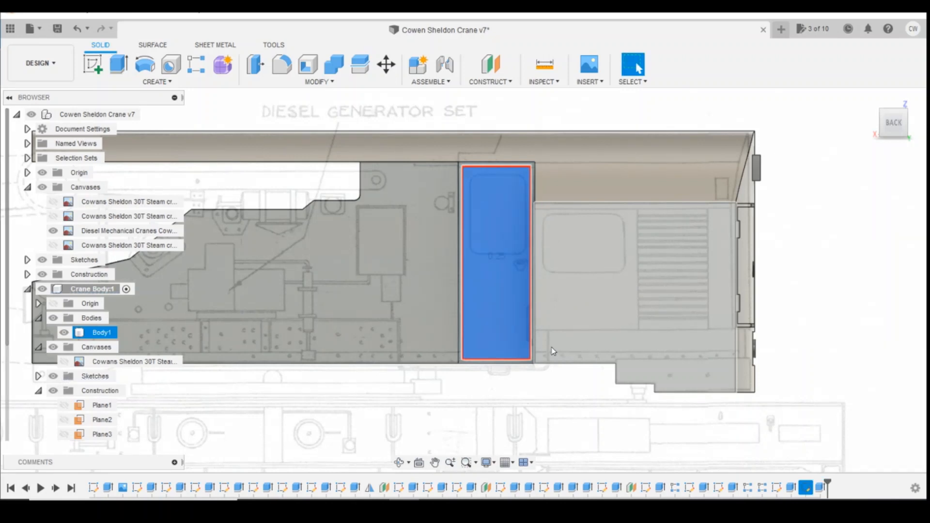
left_click(886, 127)
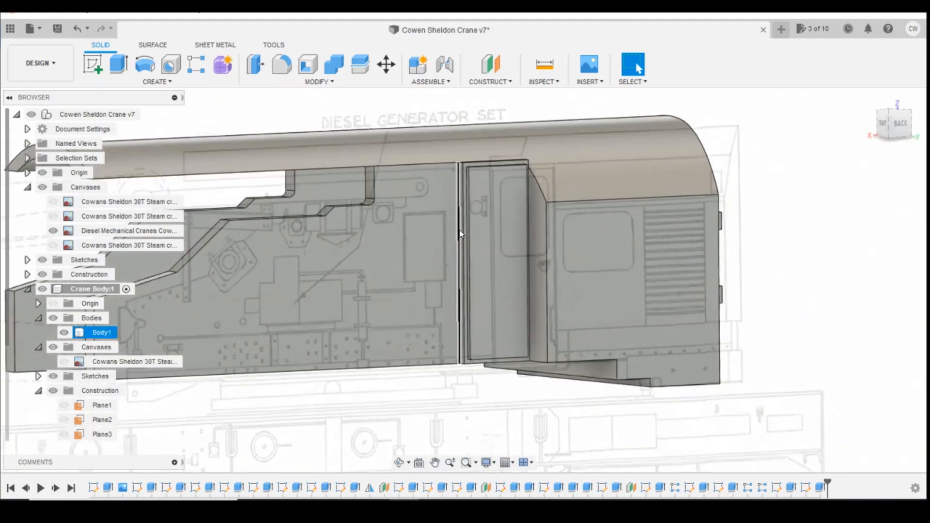
Step: Start a sketch on the inner door panel and draw a two-point rectangle over the door window in the reference drawing
mouse_move(374, 500)
left_click(403, 486)
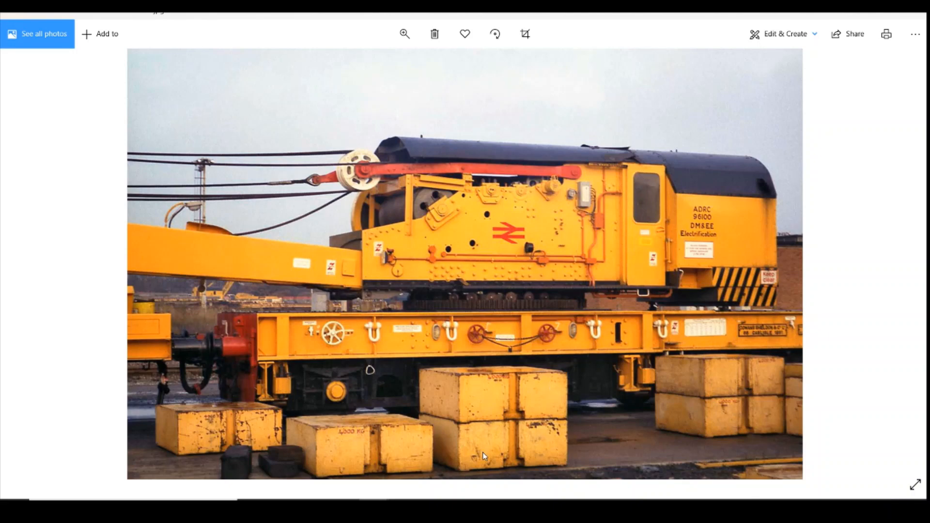
mouse_move(404, 500)
left_click(405, 466)
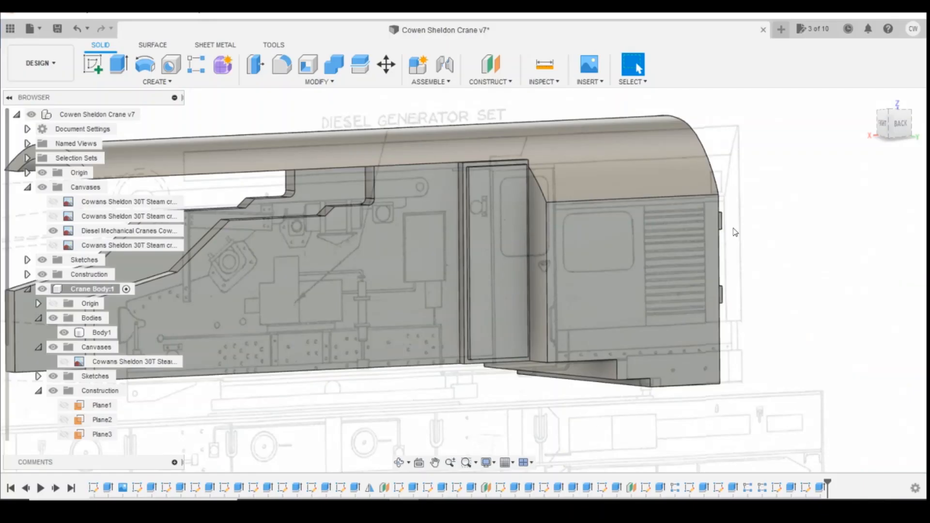
left_click(885, 134)
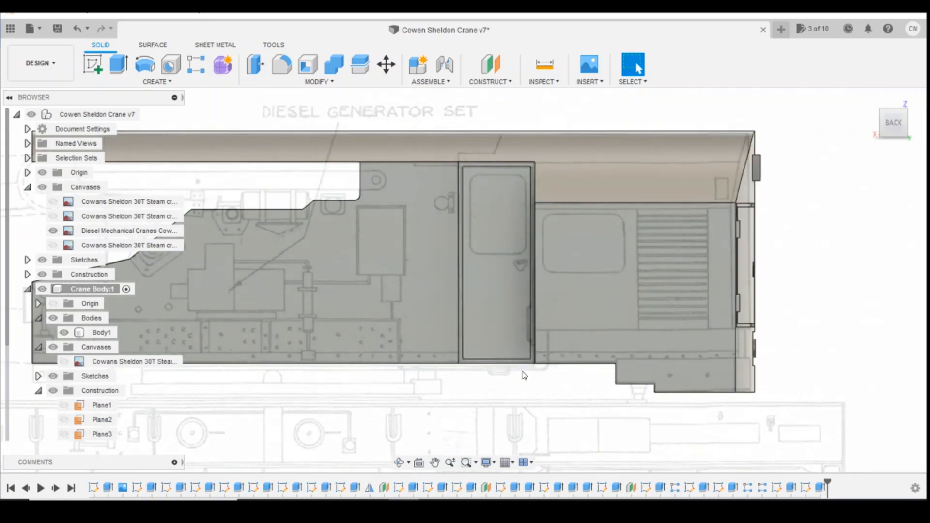
left_click(473, 224)
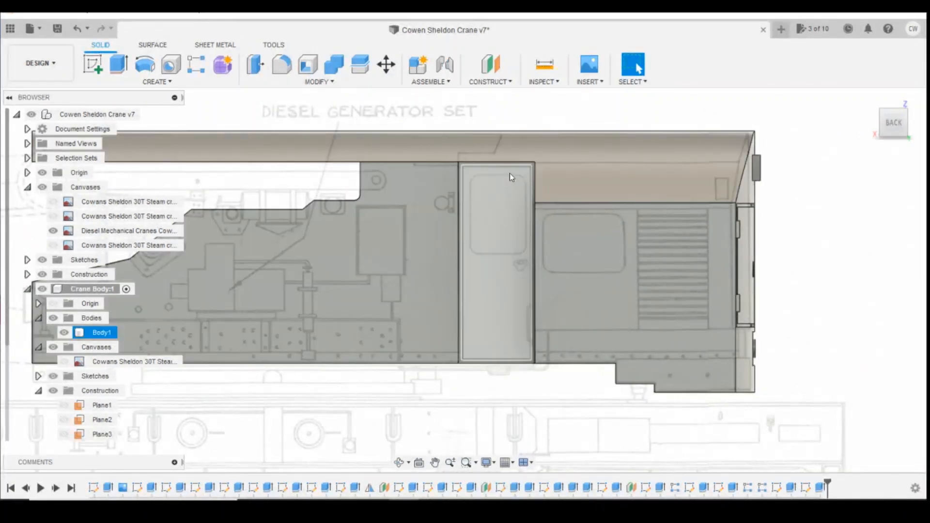
left_click(92, 64)
left_click(502, 215)
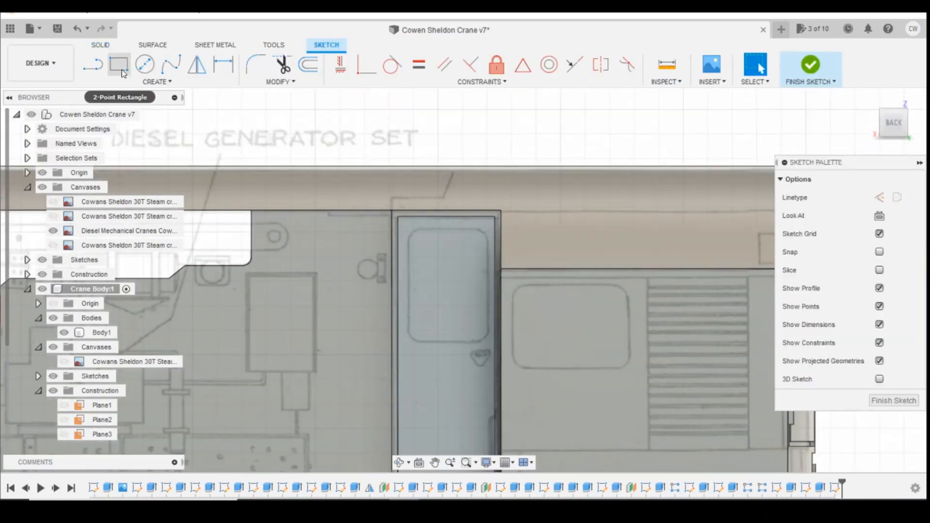
left_click(118, 64)
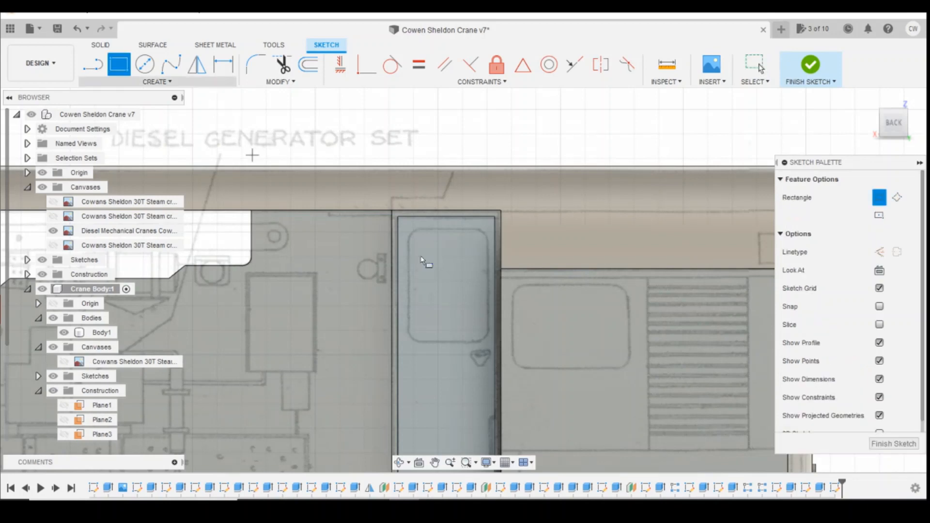
left_click(408, 230)
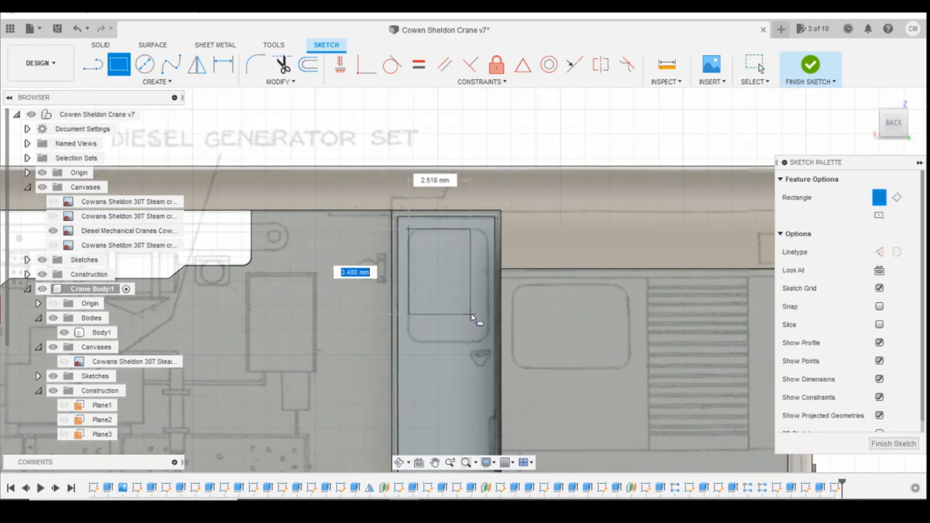
left_click(487, 341)
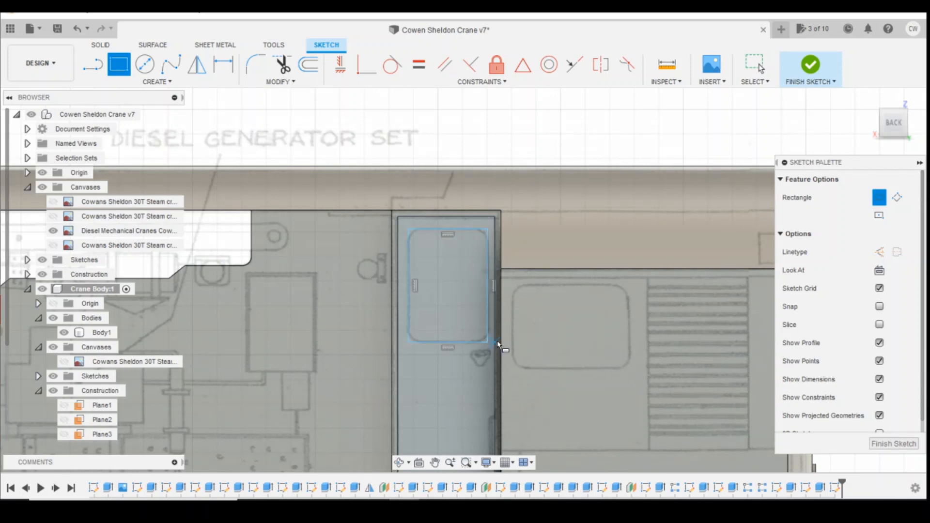
Step: Fillet all four corners of the door window rectangle with a 0.5 mm radius
left_click(256, 64)
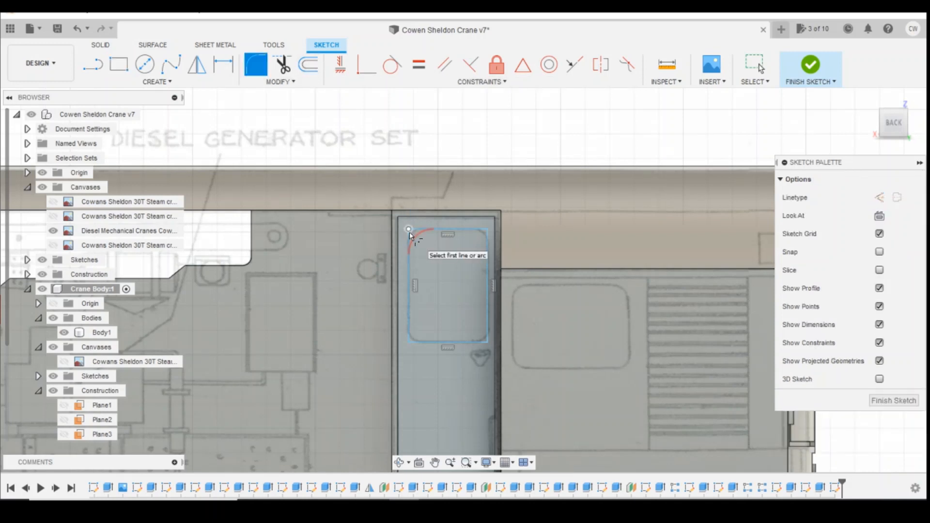
left_click(410, 235)
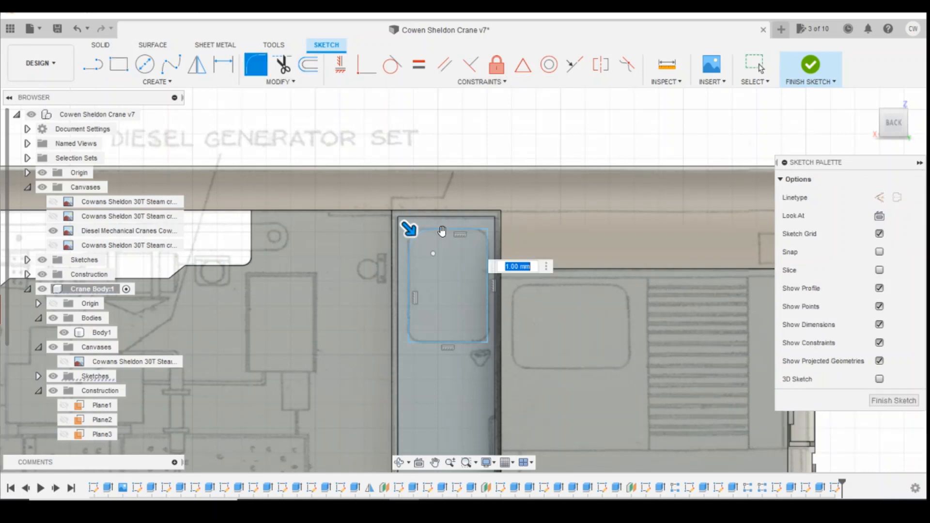
left_click(484, 236)
left_click(487, 343)
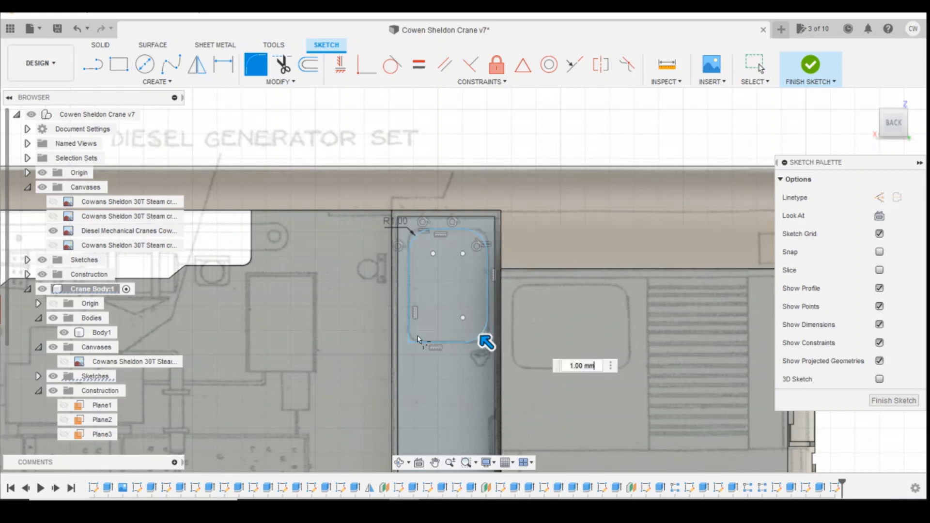
left_click(413, 341)
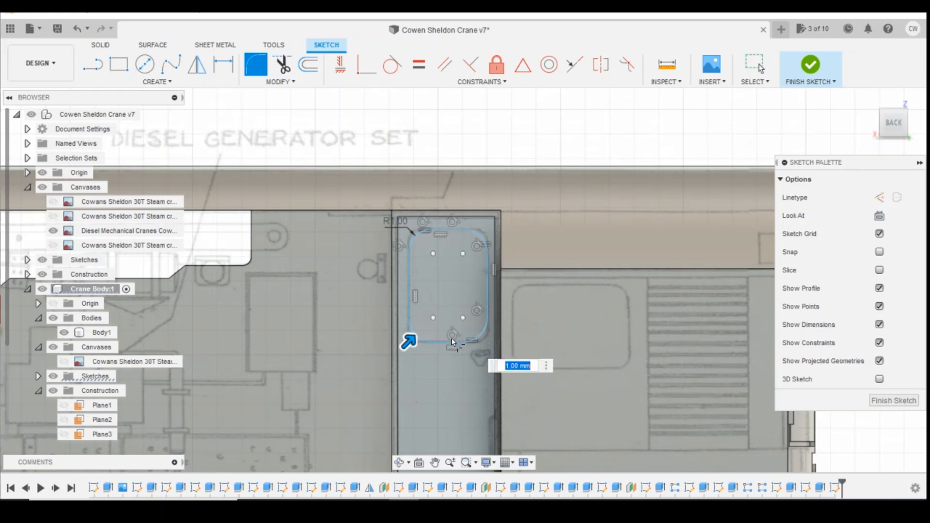
left_click_drag(409, 342, 406, 346)
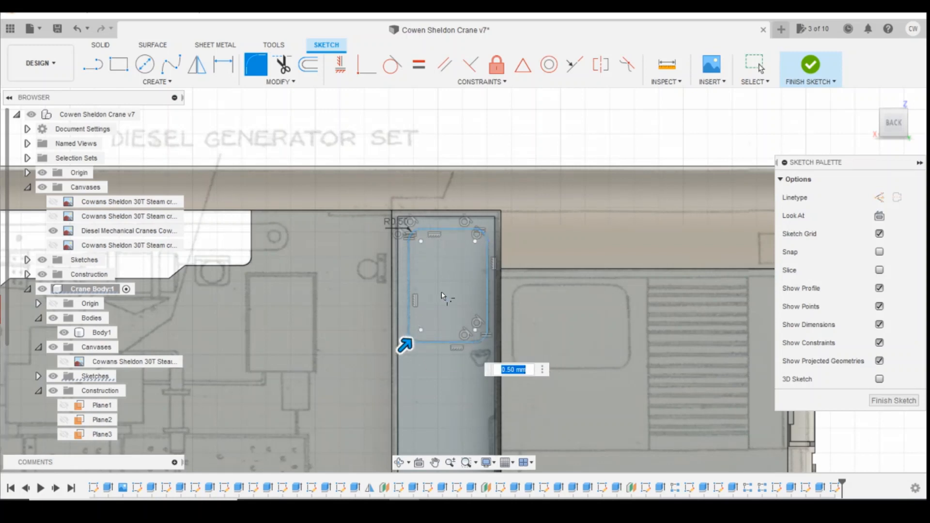
key("Return")
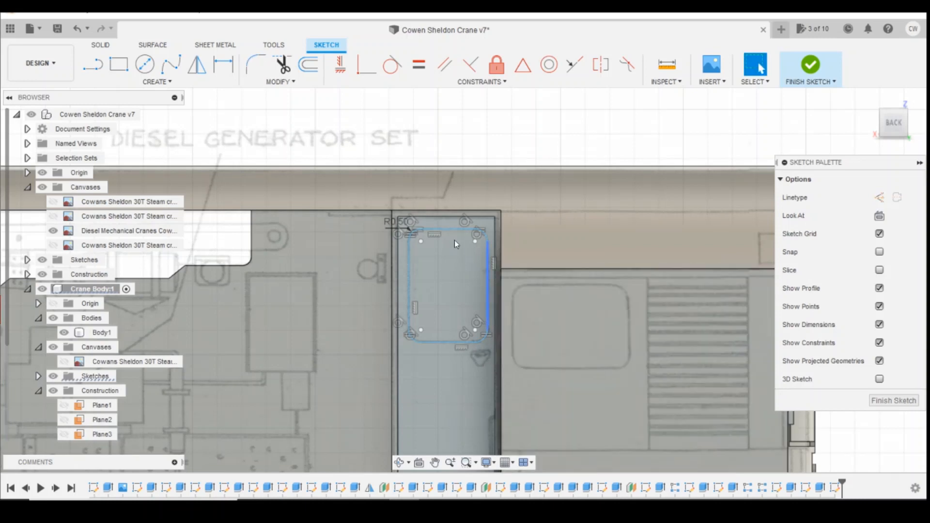
Step: Dimension the vertical distance from the window's lower edge to the door panel's lower edge, keeping the drawn value
key("d")
scroll(451, 269, "down", 2)
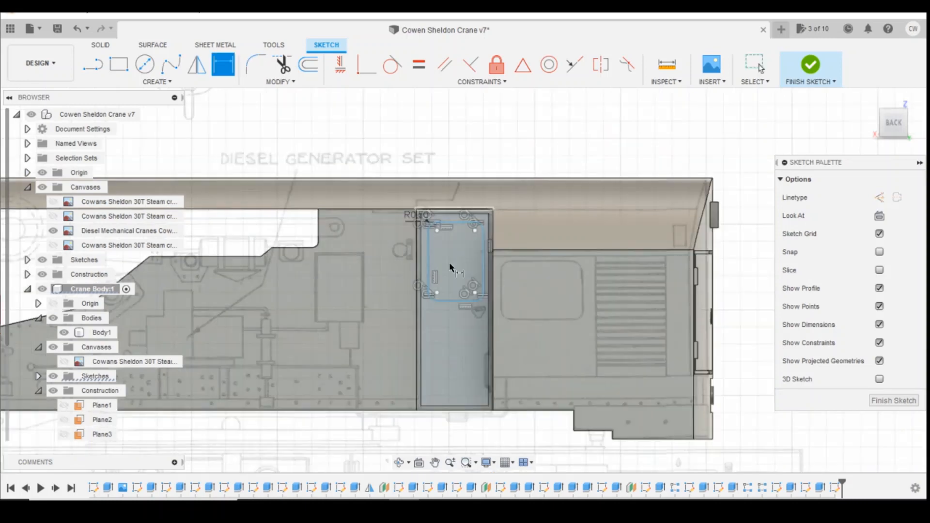
left_click(454, 301)
left_click(461, 406)
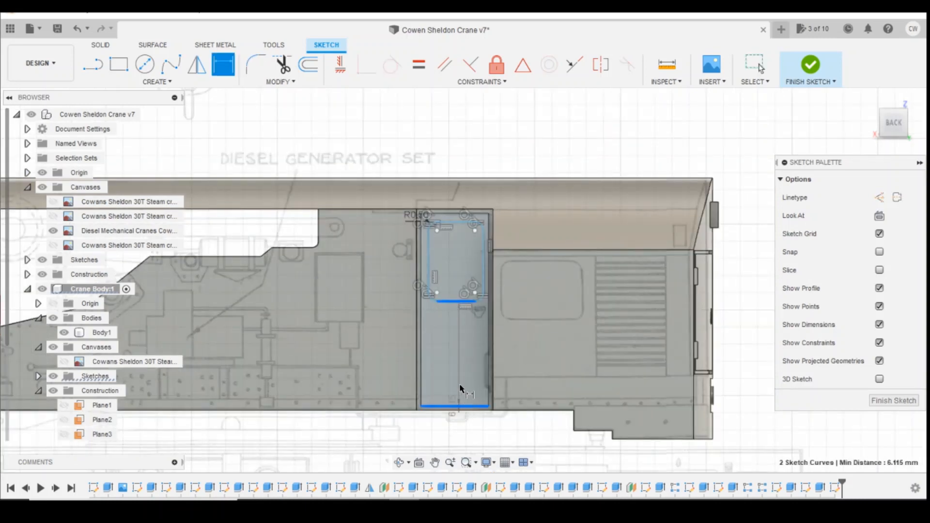
left_click(463, 383)
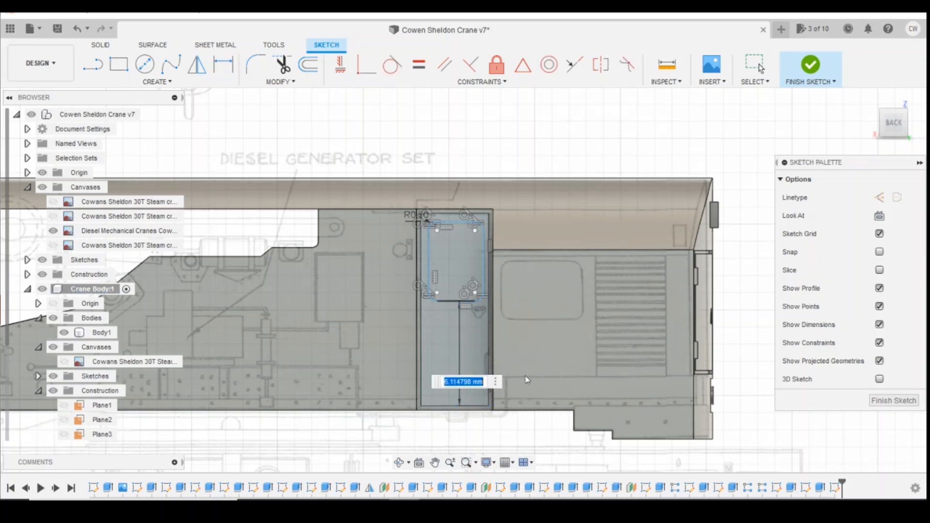
key("Return")
Step: Dimension the horizontal distance between the window's side edge and the door panel's adjacent side edge, keeping the drawn value
left_click(427, 264)
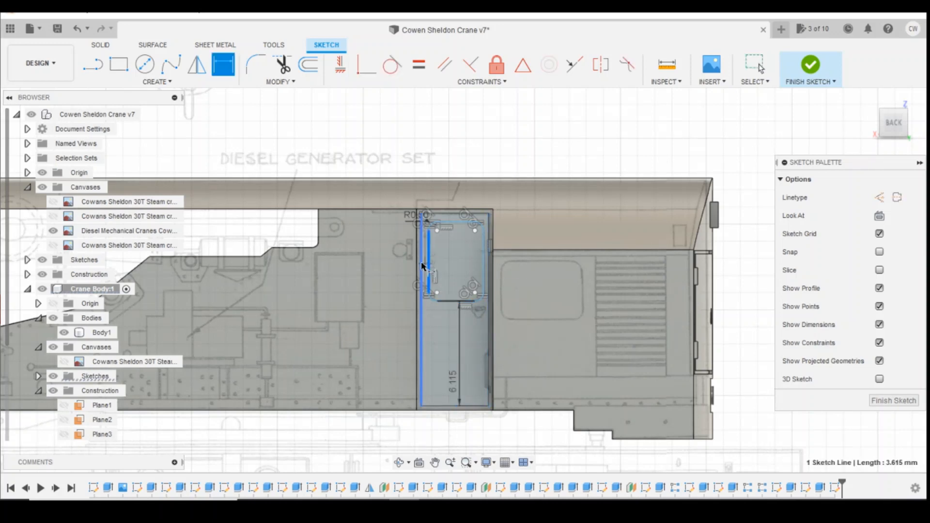
left_click(422, 334)
left_click(429, 333)
key("Return")
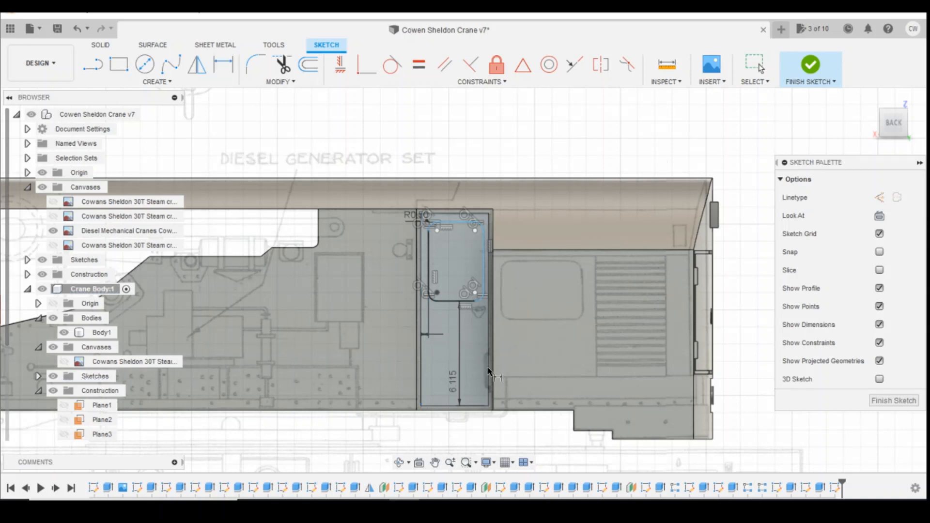
Step: Dimension the lengths of the door window's straight lower edge and straight side edge, keeping the drawn values
left_click(455, 302)
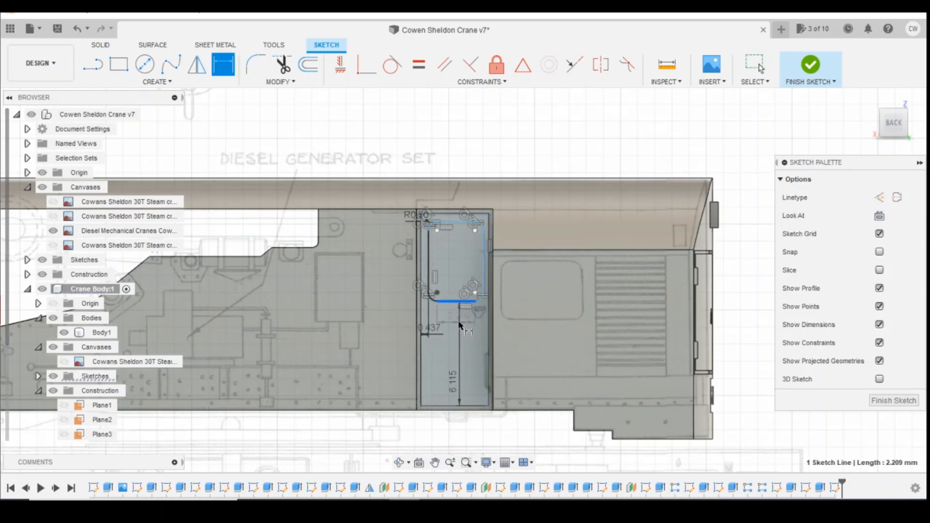
left_click(457, 324)
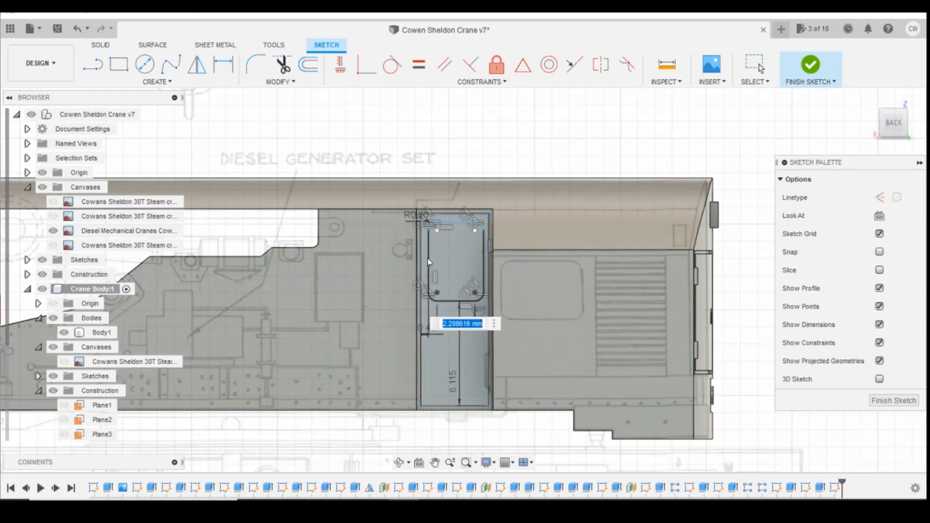
key("Return")
left_click(430, 261)
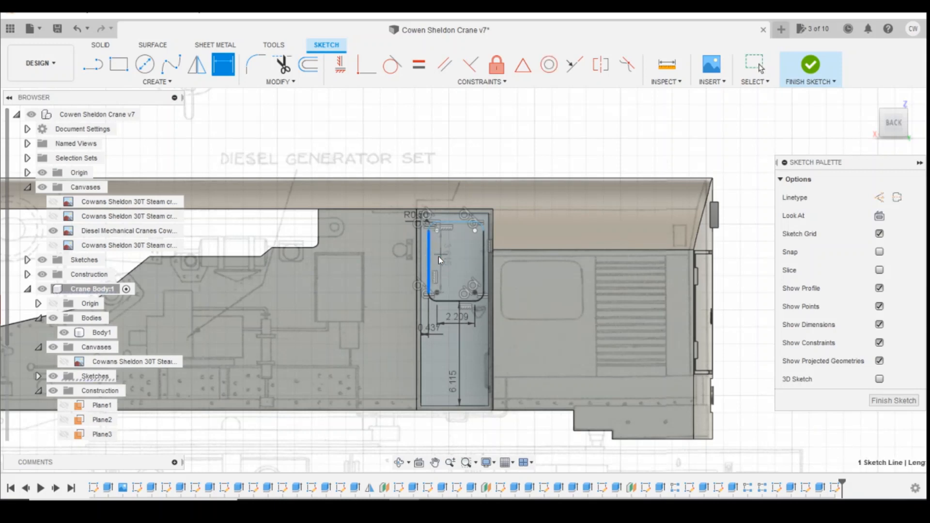
left_click(447, 266)
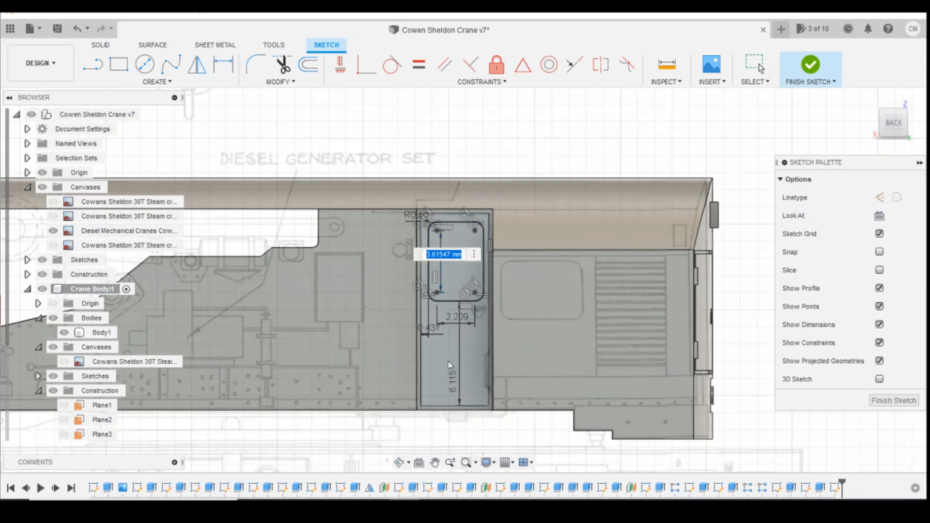
key("Return")
Step: Switch to Photos, check the cab door window in the crane's side-view photo, and return to the sketch
scroll(463, 262, "up", 2)
scroll(464, 262, "up", 2)
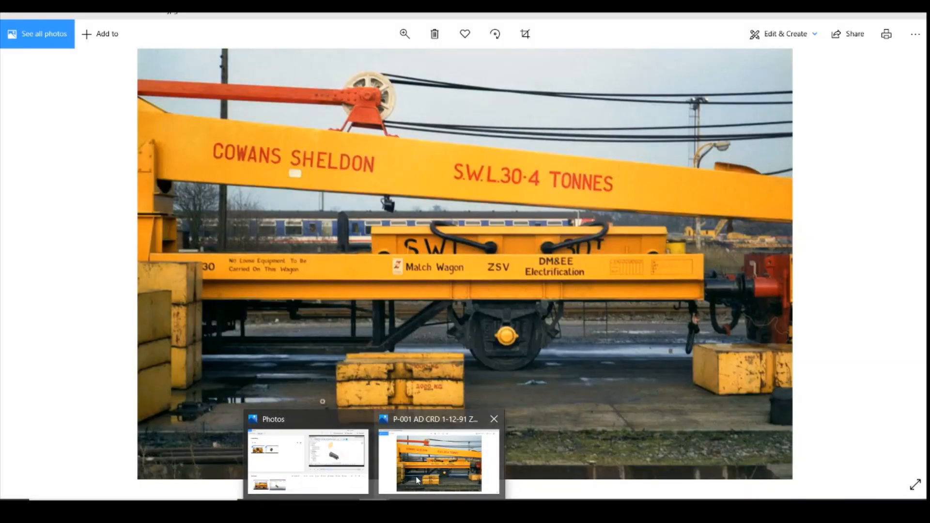
left_click(429, 480)
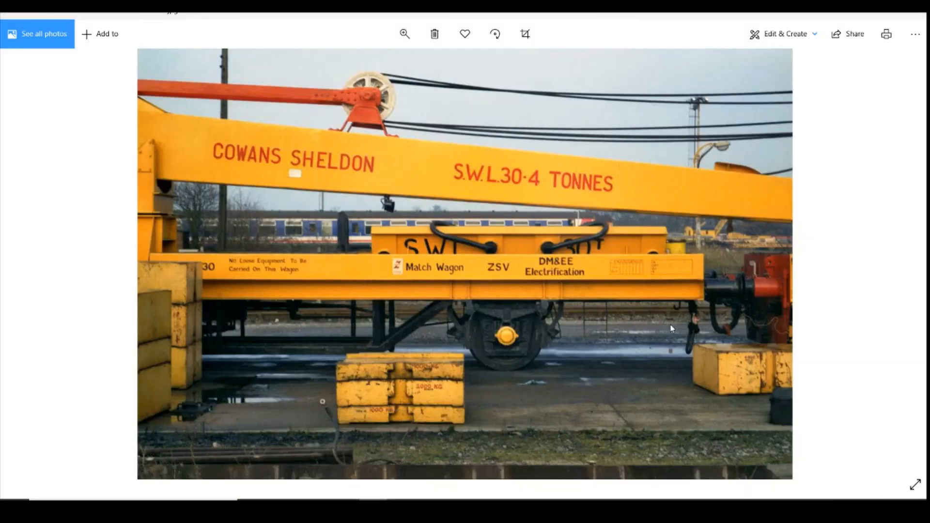
scroll(662, 332, "down", 1)
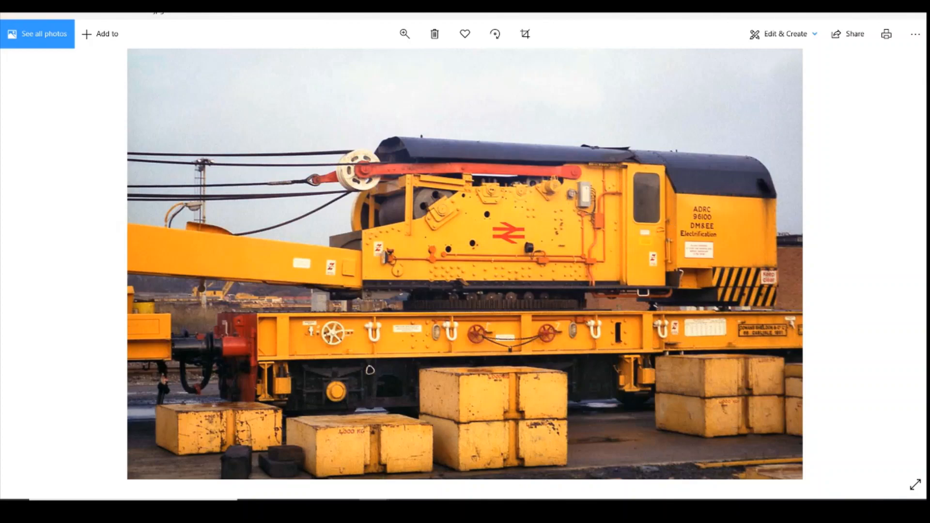
key("alt+Tab")
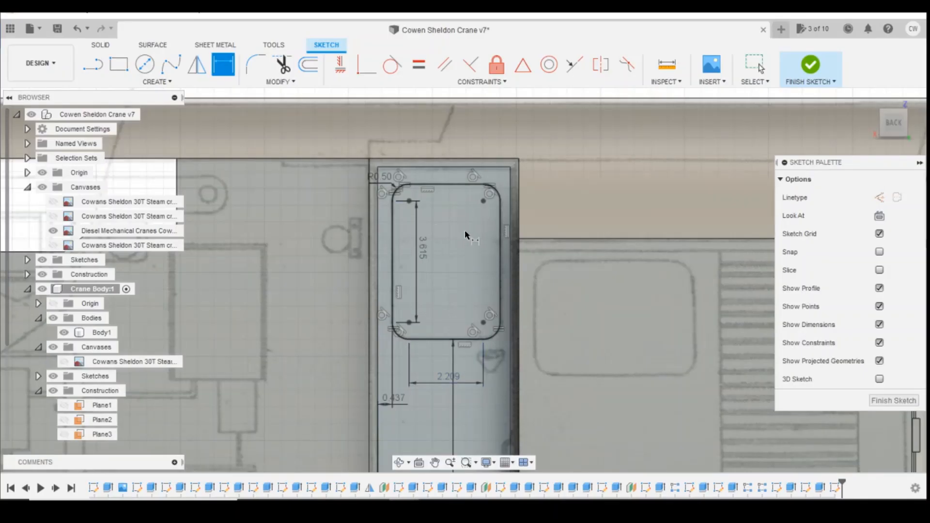
Step: Extrude the rounded window profile -8 mm as a cut into the cab door
key("Escape")
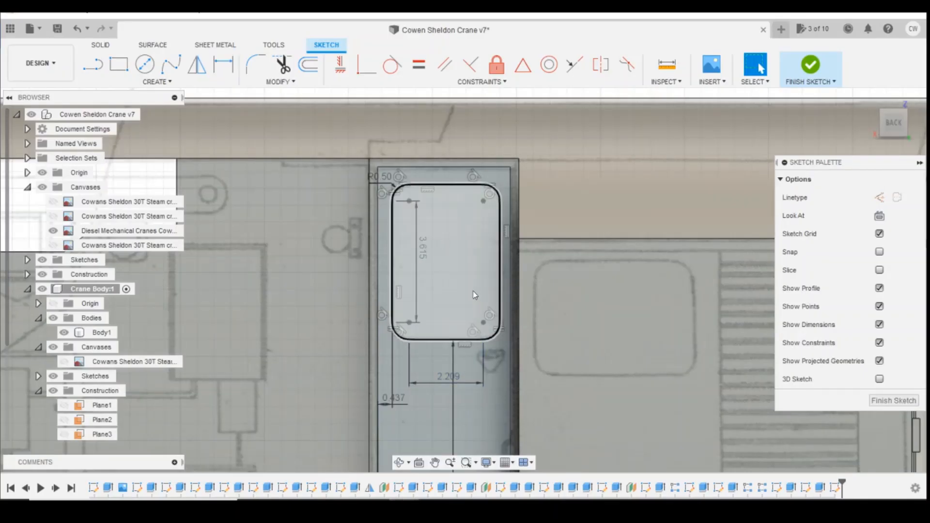
left_click(473, 292)
right_click(472, 295)
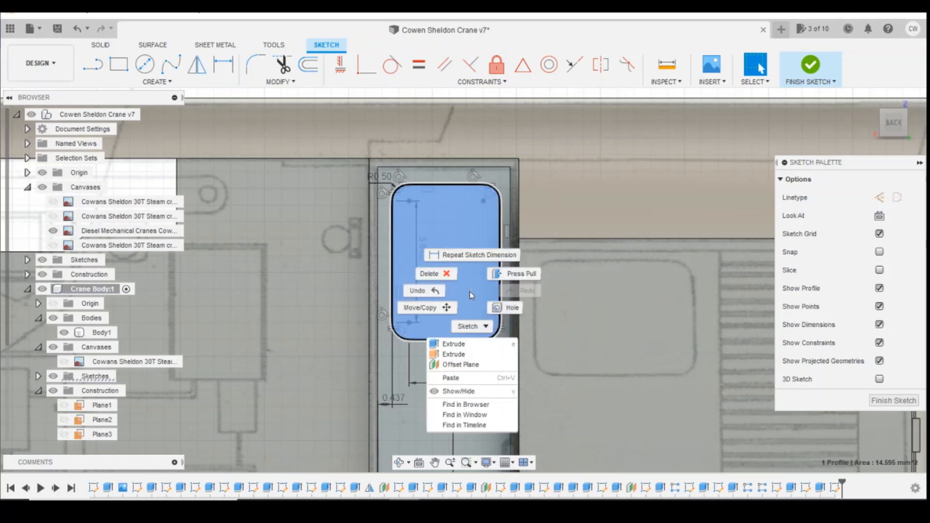
left_click(455, 344)
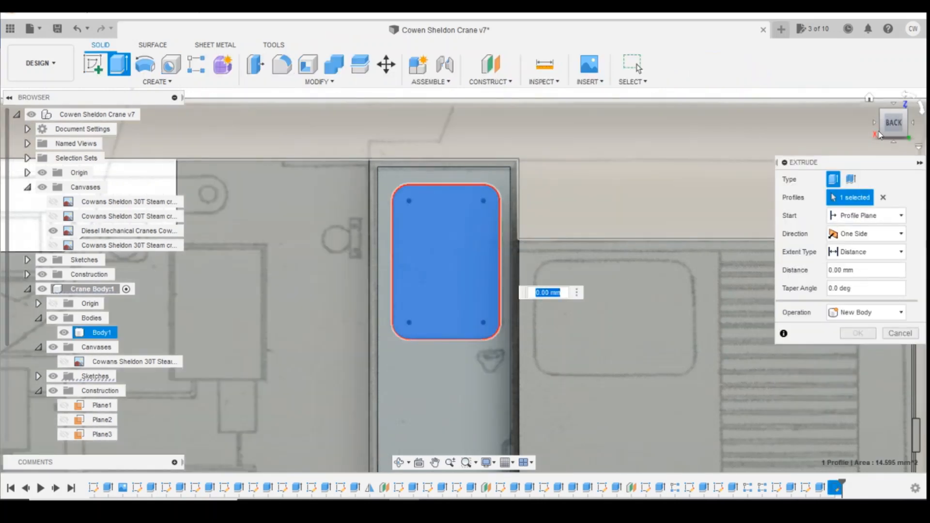
left_click_drag(905, 139, 910, 143)
left_click_drag(454, 271, 415, 254)
scroll(577, 295, "down", 5)
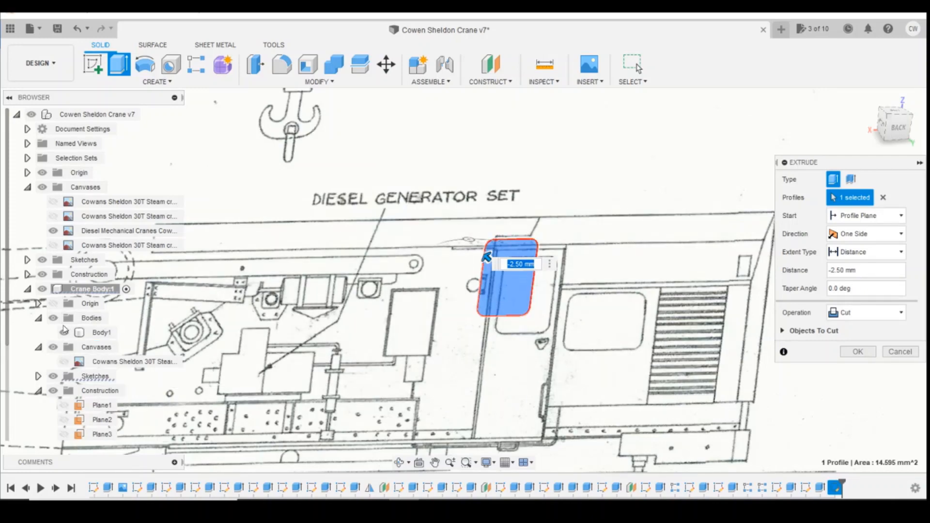
left_click(64, 332)
left_click(64, 332)
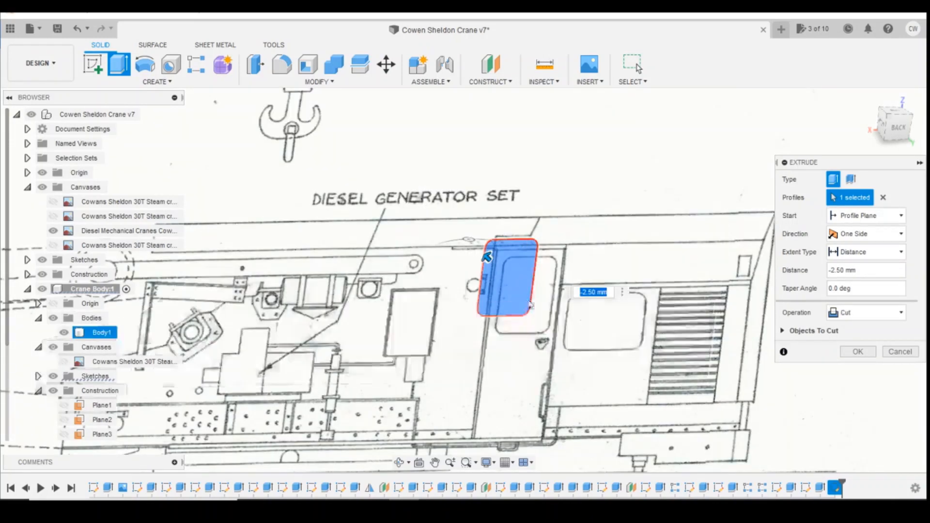
left_click_drag(487, 257, 463, 234)
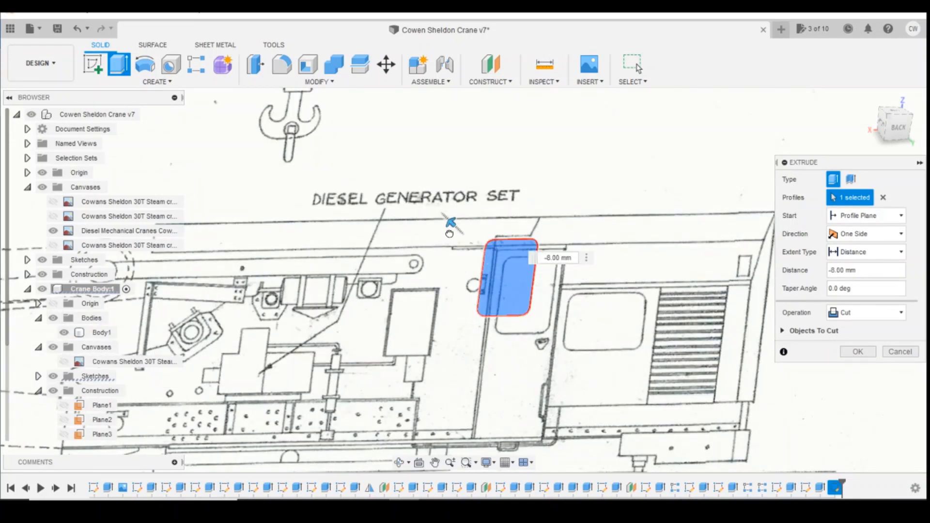
left_click(856, 352)
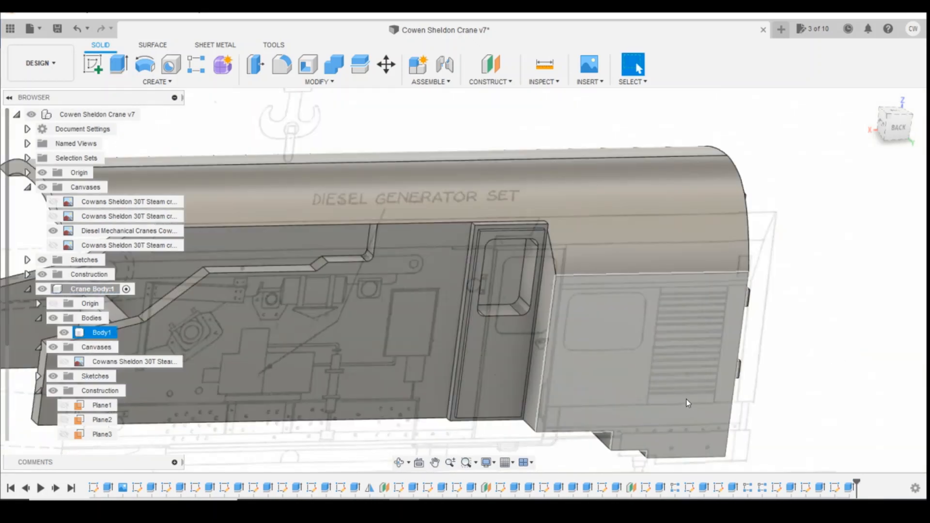
Step: Examine the window cutout and raised door frame from below, from an angled view and from the back
left_click_drag(897, 131, 890, 104)
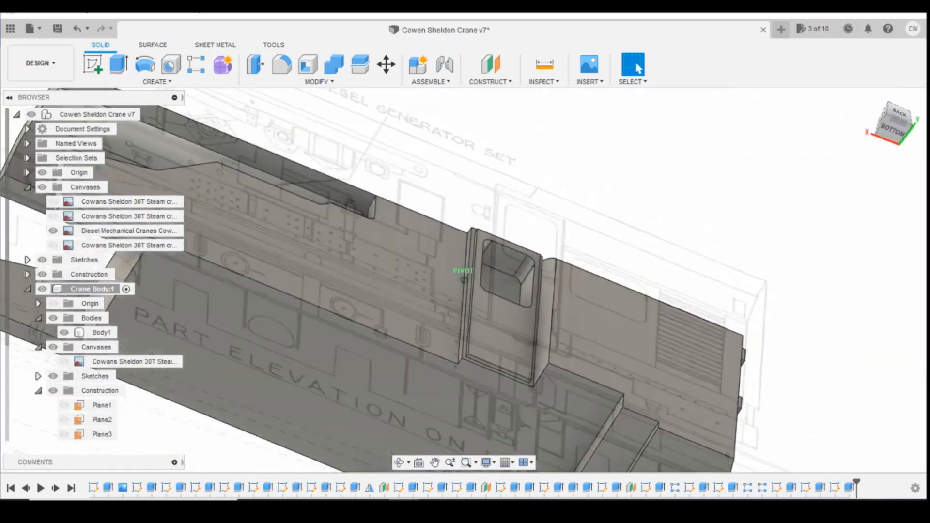
mouse_move(463, 280)
middle_mouse_down("shift")
mouse_move(497, 405)
mouse_move(526, 260)
middle_mouse_up("shift")
left_click(525, 259)
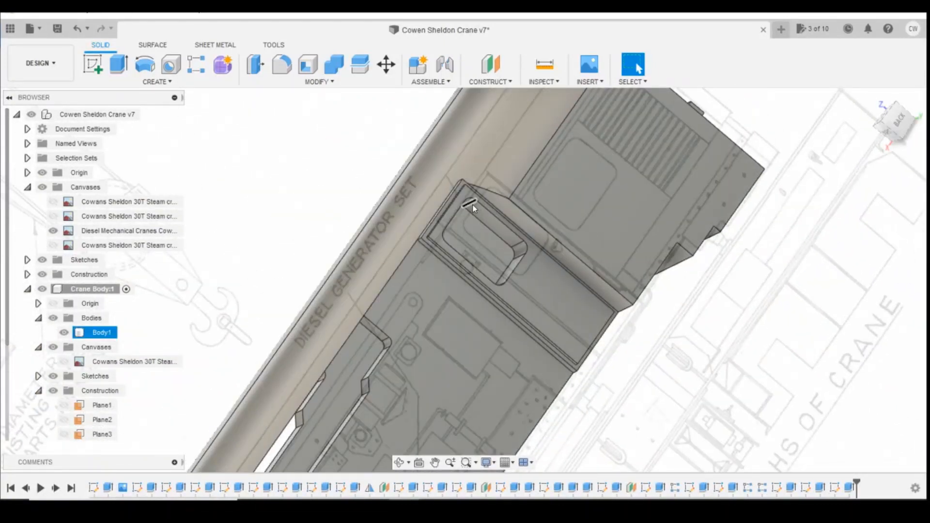
left_click(472, 205)
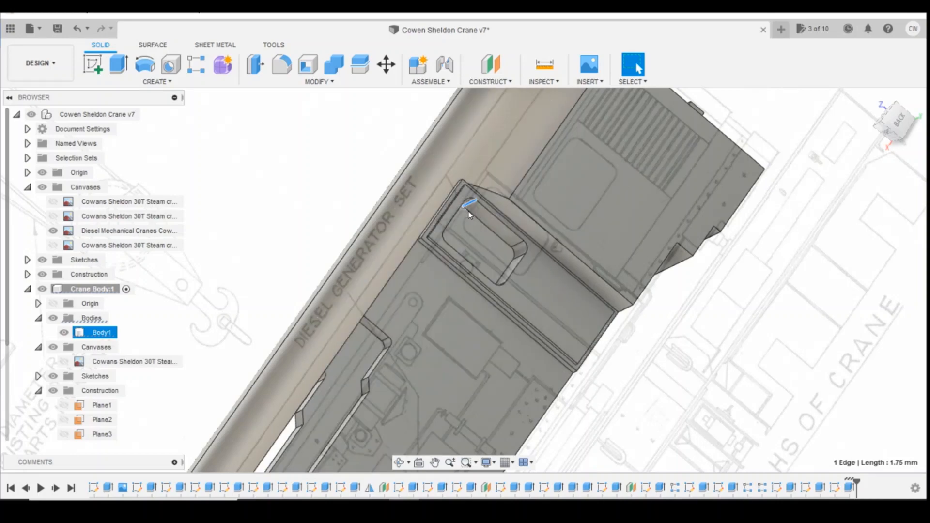
left_click(870, 100)
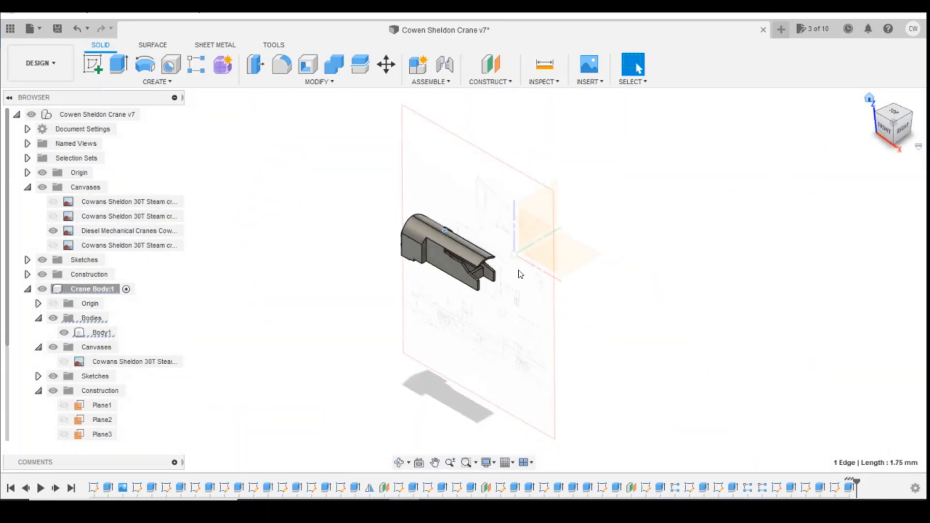
left_click(911, 115)
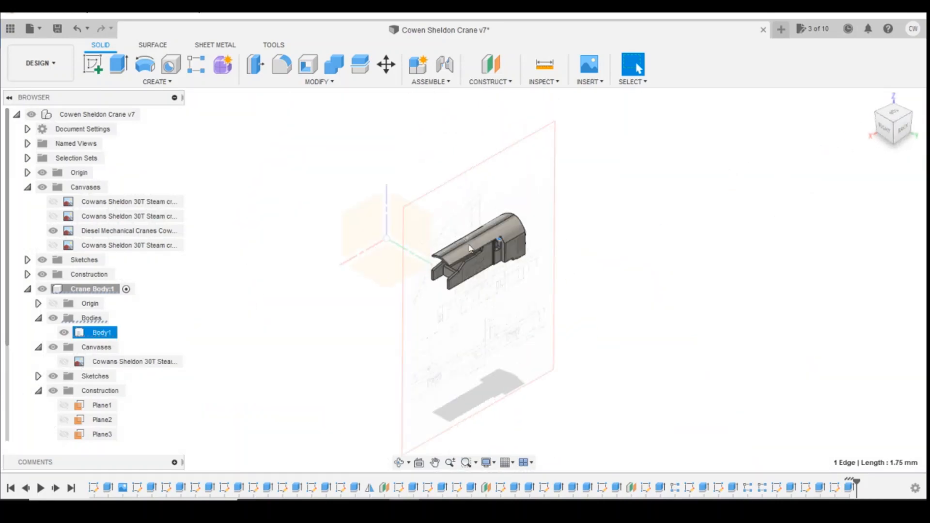
scroll(521, 239, "up", 3)
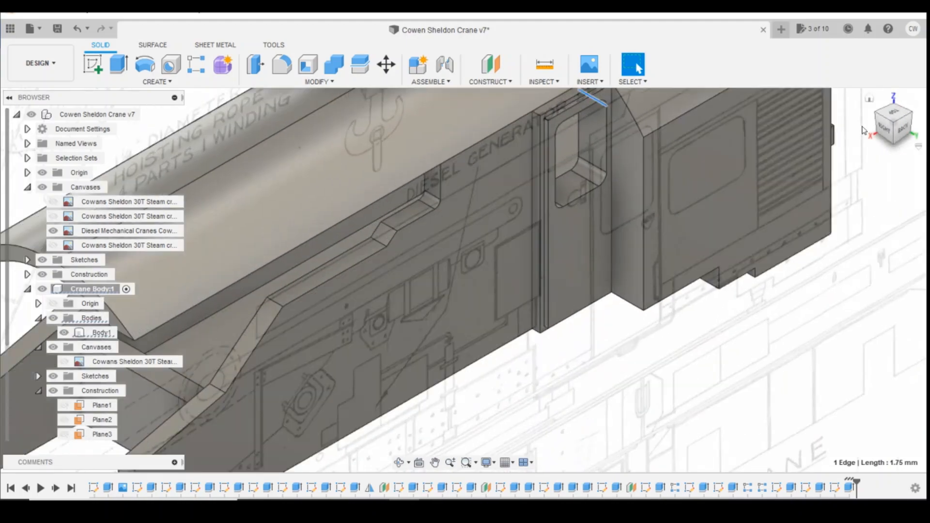
left_click(905, 131)
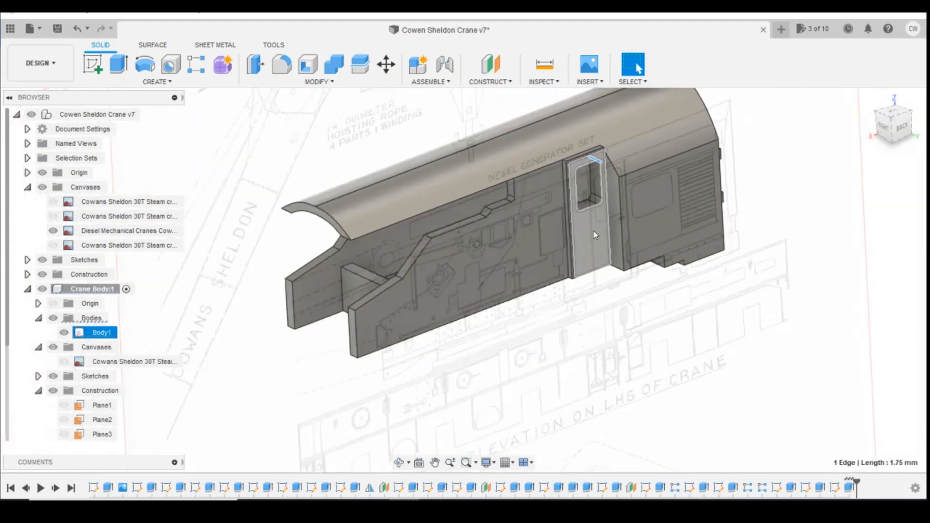
left_click(904, 125)
scroll(591, 231, "up", 8)
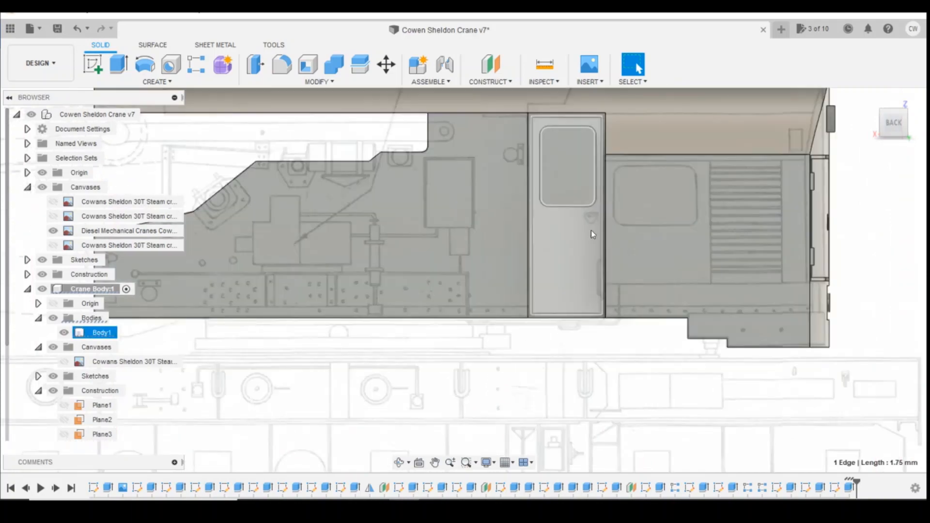
Step: Switch to Photos and browse the crane reference photos to examine the details on the cab door below its window
left_click(441, 457)
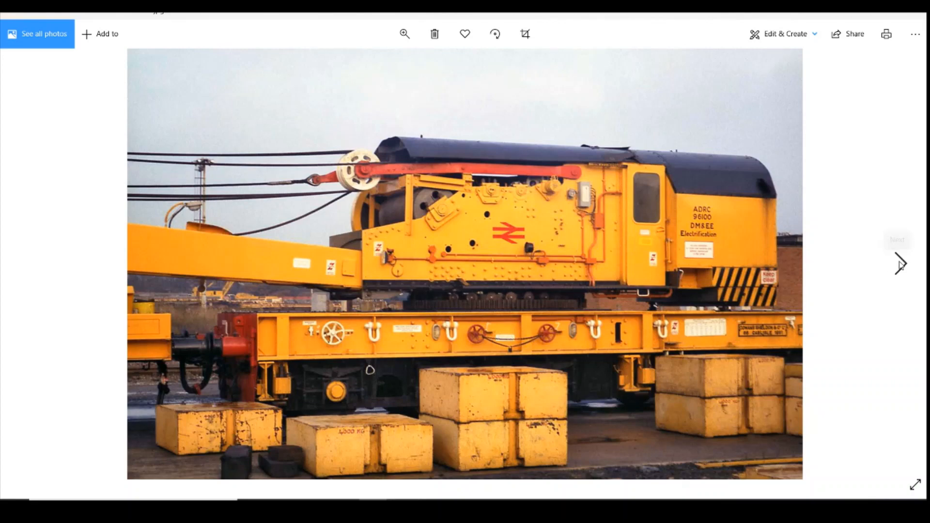
left_click(900, 264)
left_click(901, 264)
left_click(901, 266)
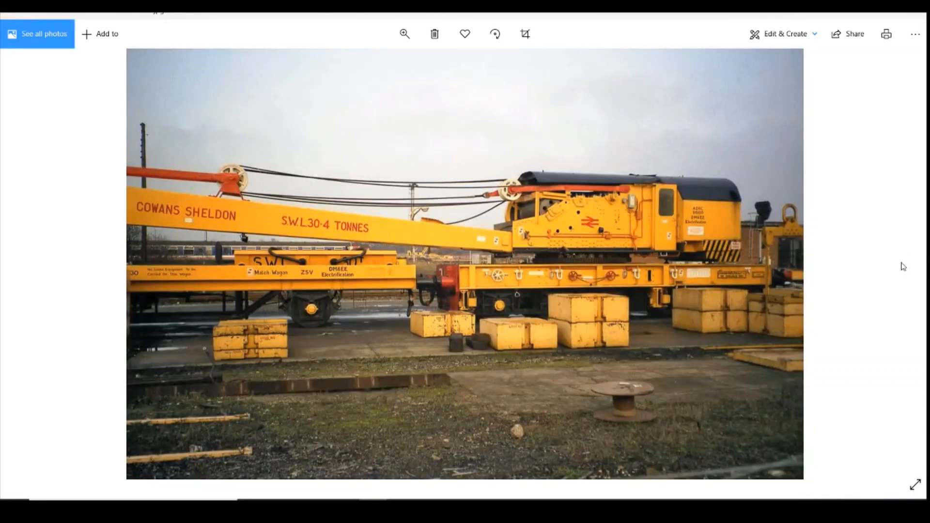
left_click(30, 267)
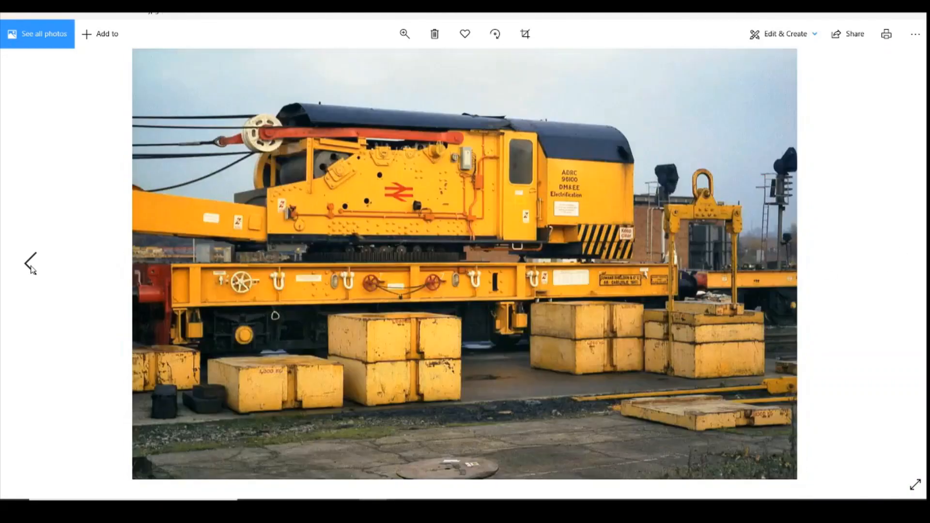
left_click(31, 266)
left_click(30, 266)
left_click(30, 267)
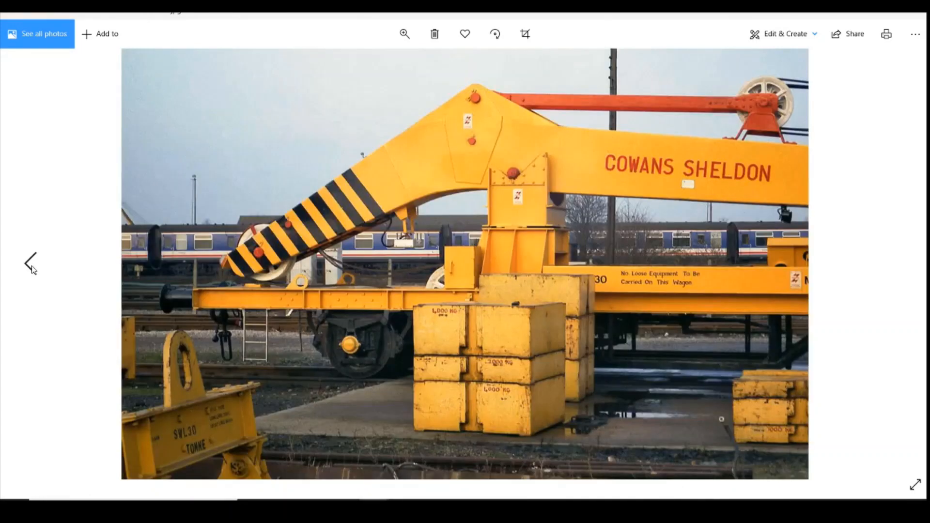
left_click(31, 266)
left_click(31, 266)
left_click(30, 266)
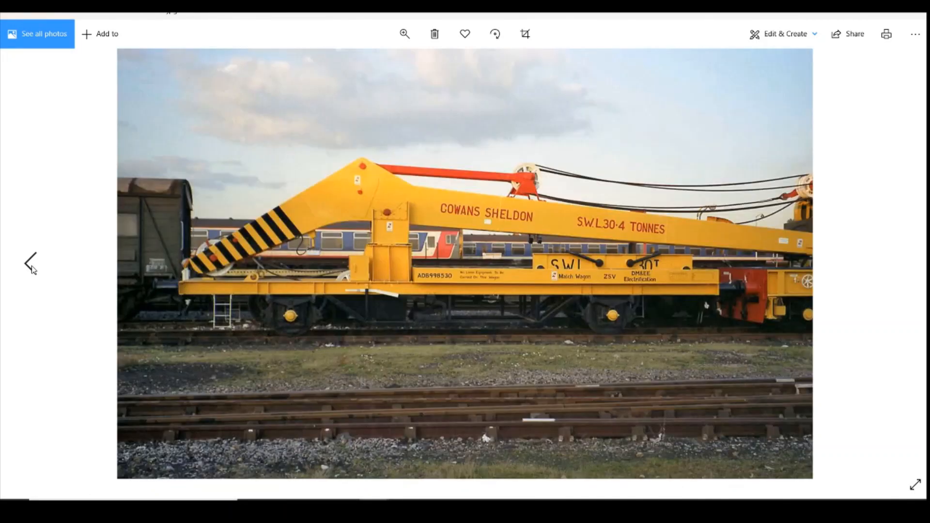
left_click(31, 267)
left_click(31, 267)
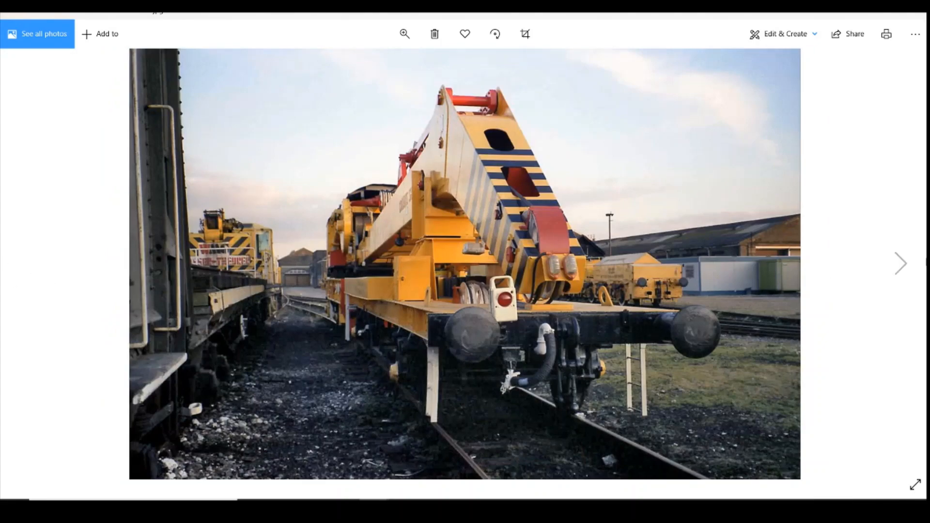
left_click(898, 267)
left_click(898, 268)
left_click(898, 268)
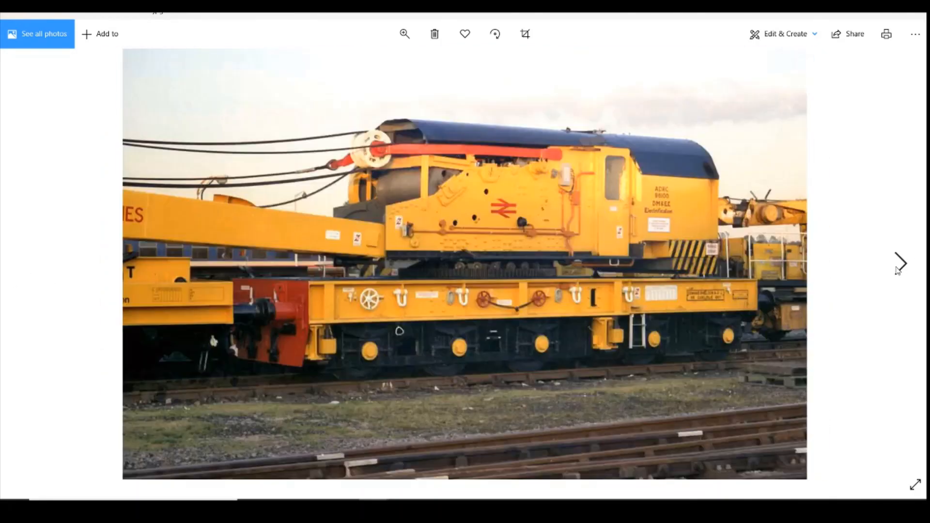
left_click(898, 268)
left_click(898, 268)
left_click(897, 268)
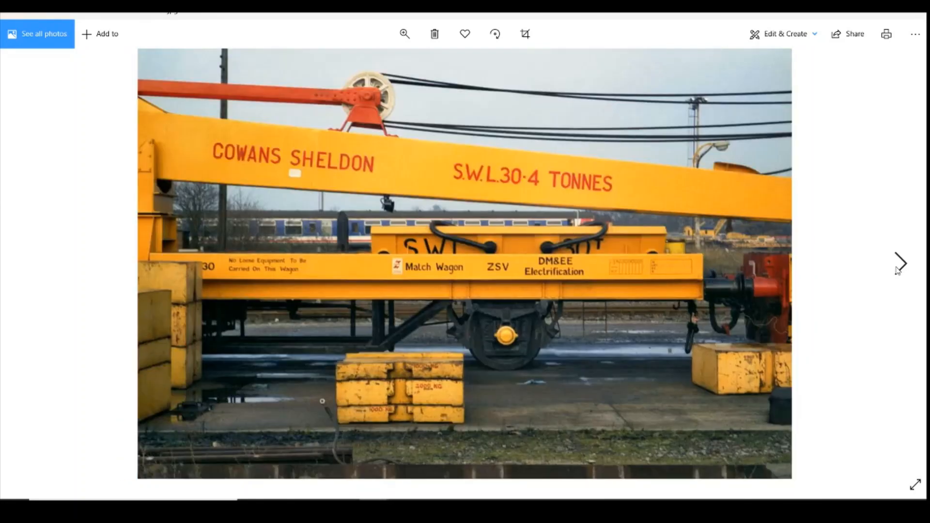
left_click(898, 268)
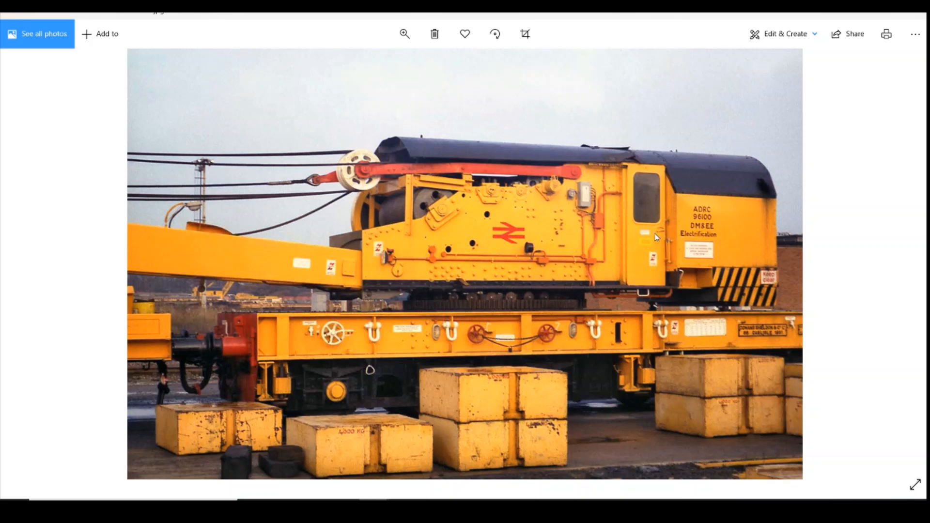
mouse_move(404, 511)
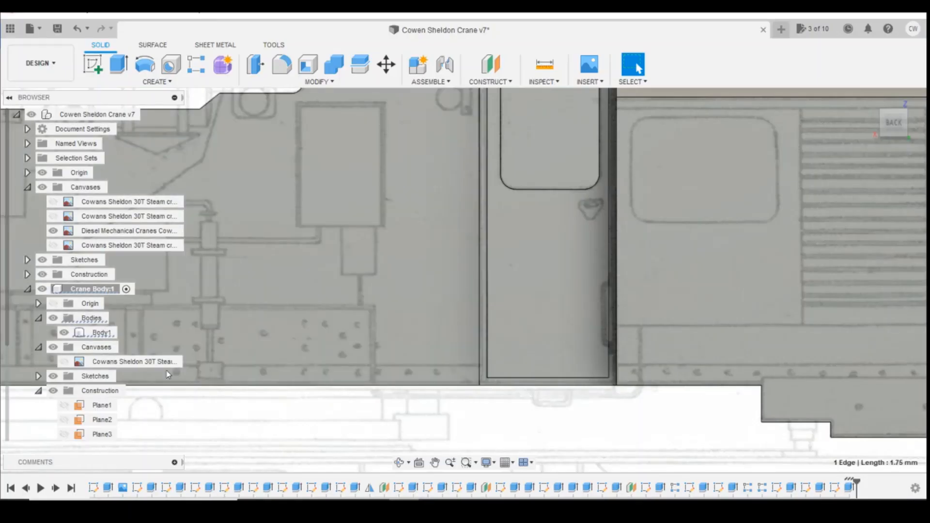
Step: Copy the triangular handle profile from Sketch14 on the crane's end doors and finish that sketch
scroll(701, 431, "down", 5)
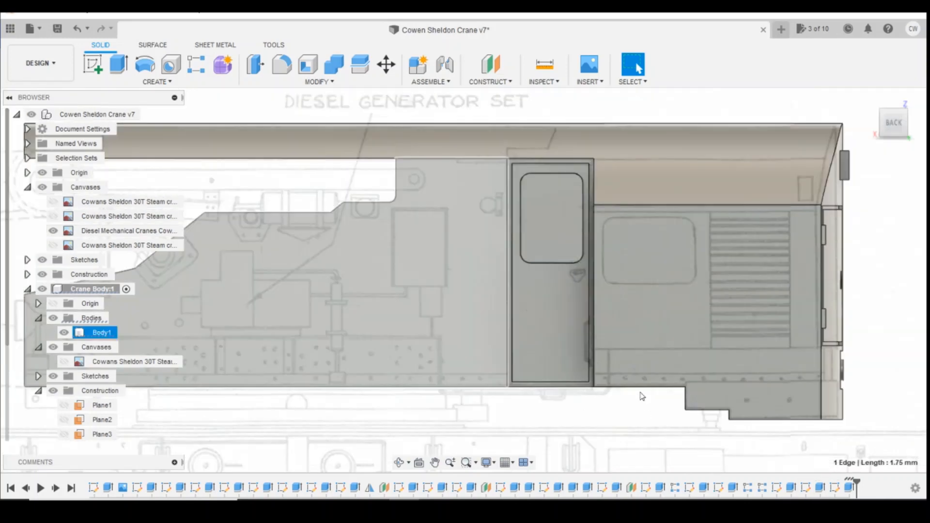
left_click_drag(897, 123, 872, 123)
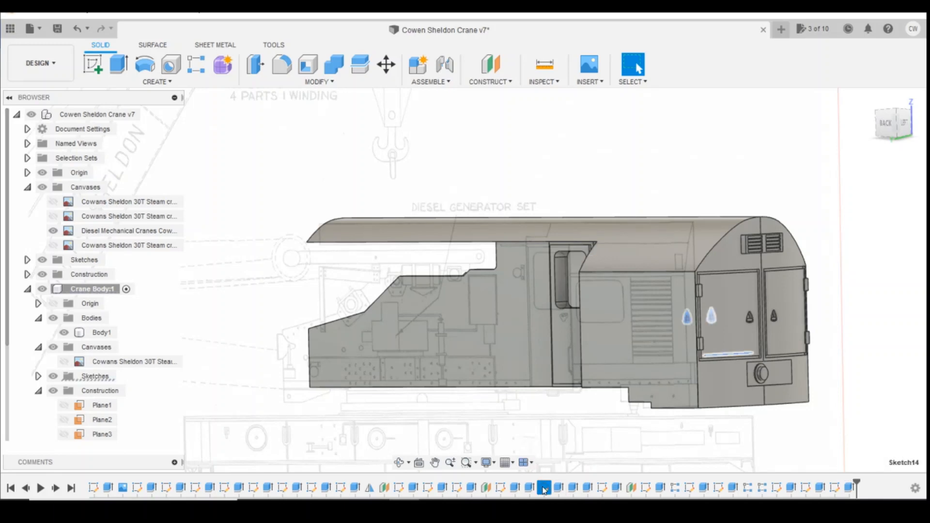
right_click(544, 490)
left_click(574, 364)
scroll(485, 291, "up", 4)
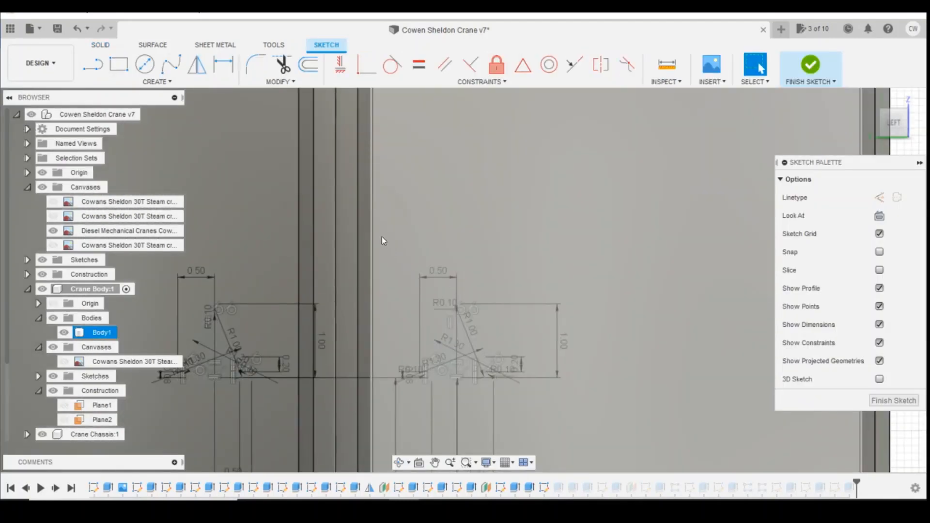
left_click_drag(383, 237, 567, 461)
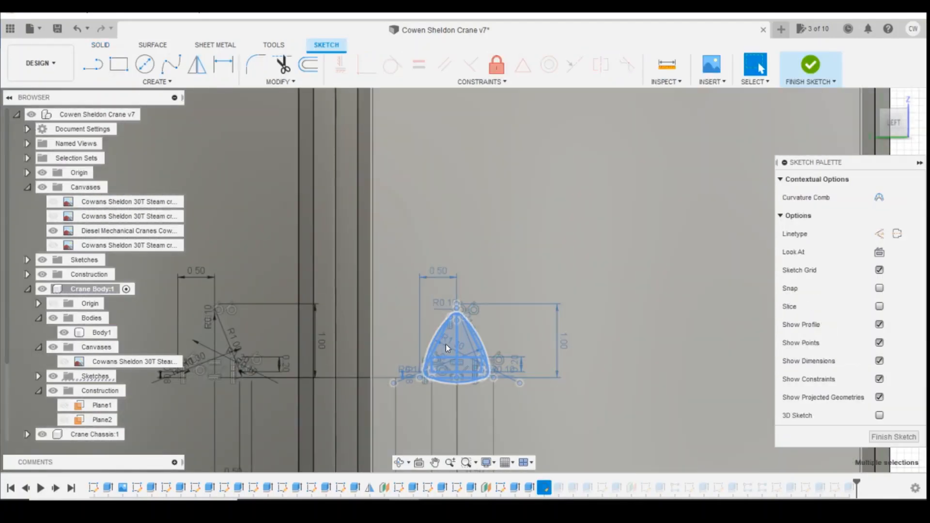
right_click(446, 345)
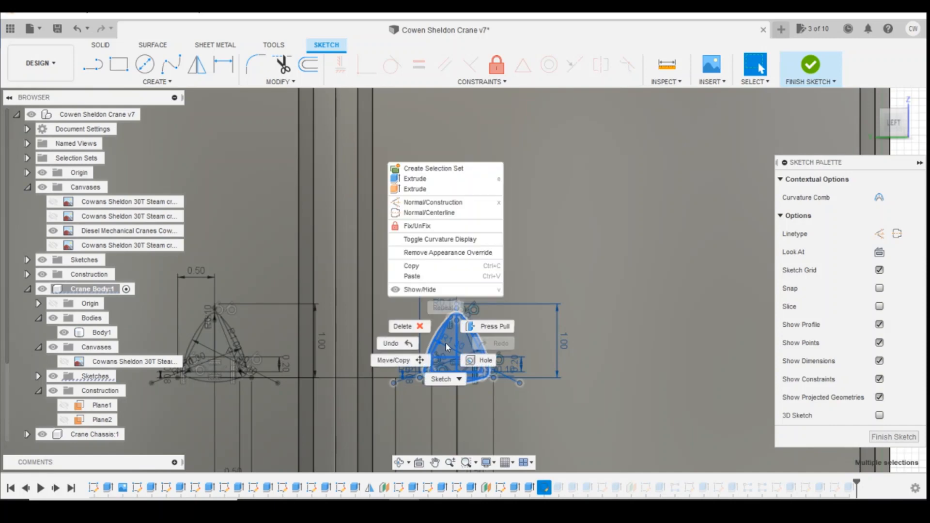
left_click(407, 271)
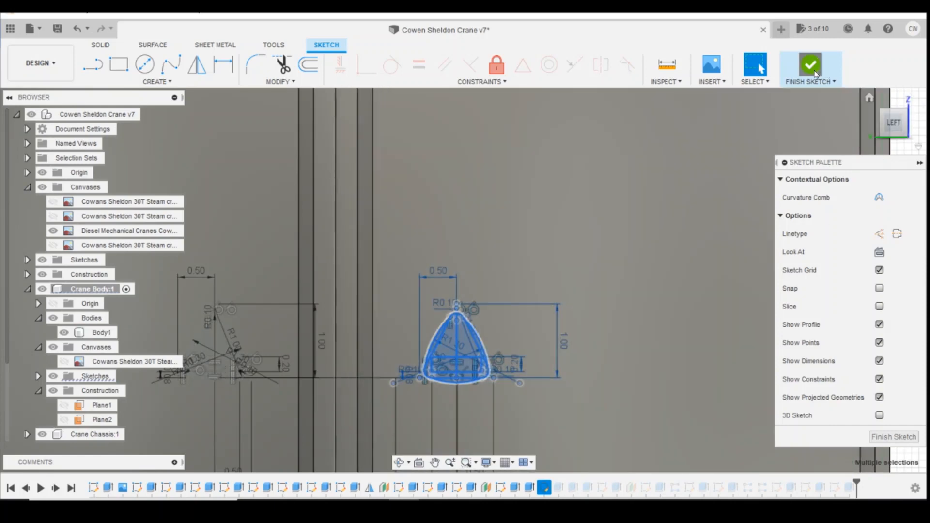
left_click(811, 67)
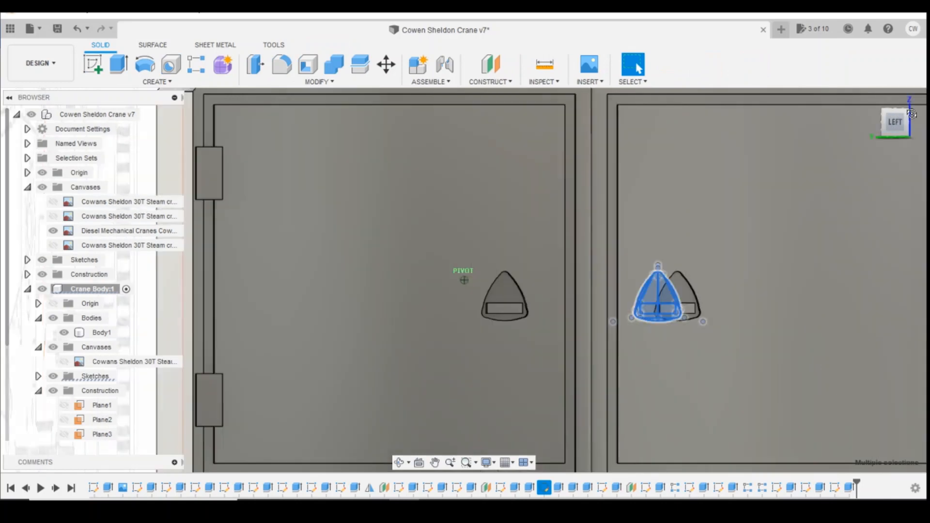
left_click(912, 113)
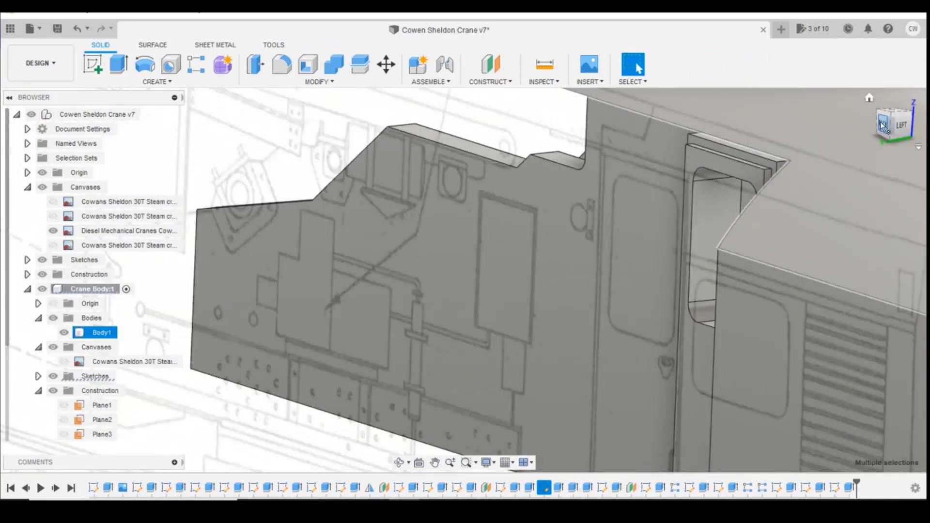
left_click(882, 125)
scroll(528, 203, "down", 3)
scroll(866, 321, "up", 4)
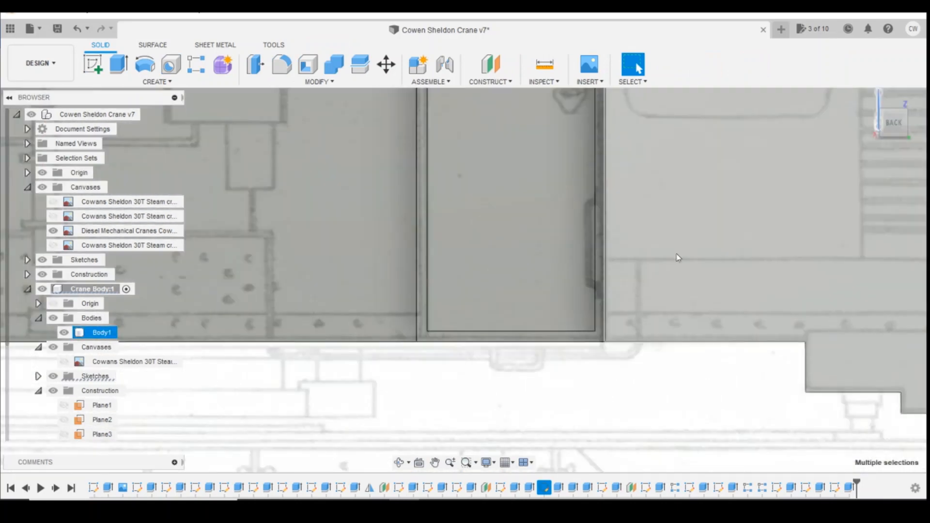
scroll(679, 258, "down", 3)
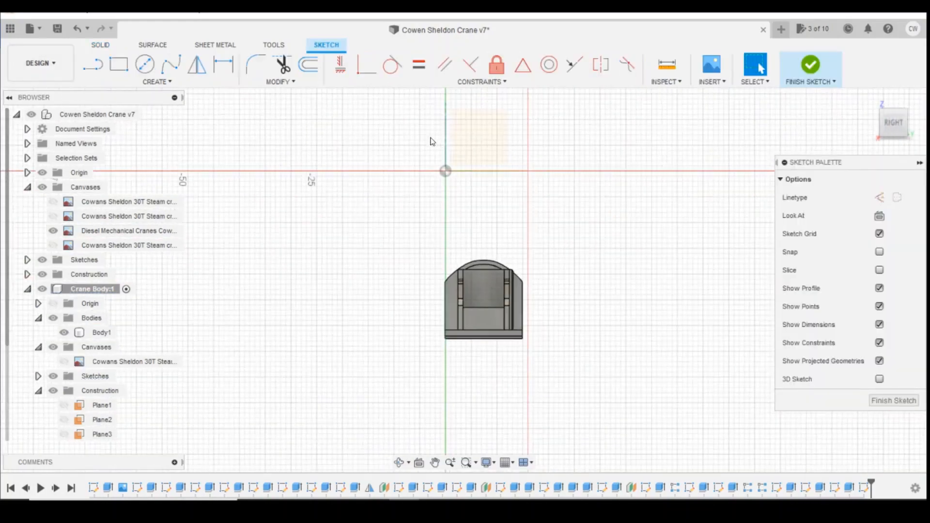
left_click(797, 73)
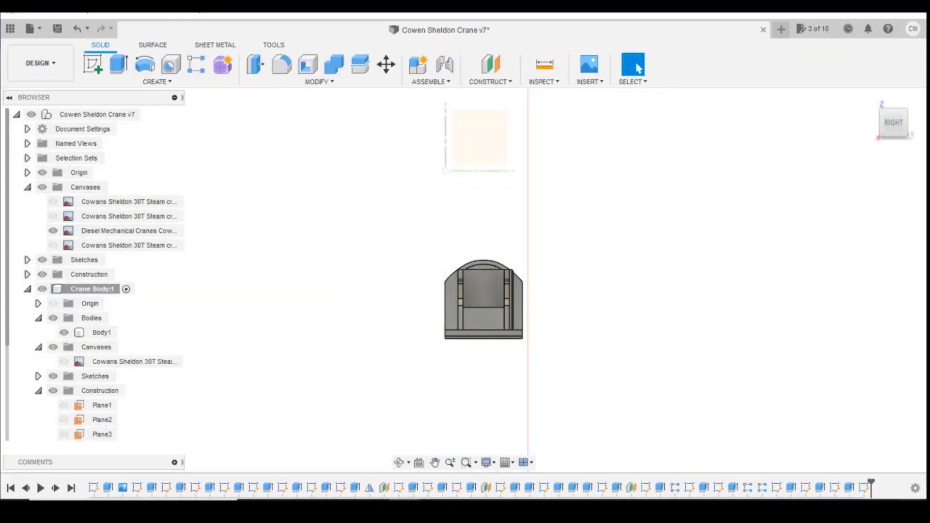
key("Delete")
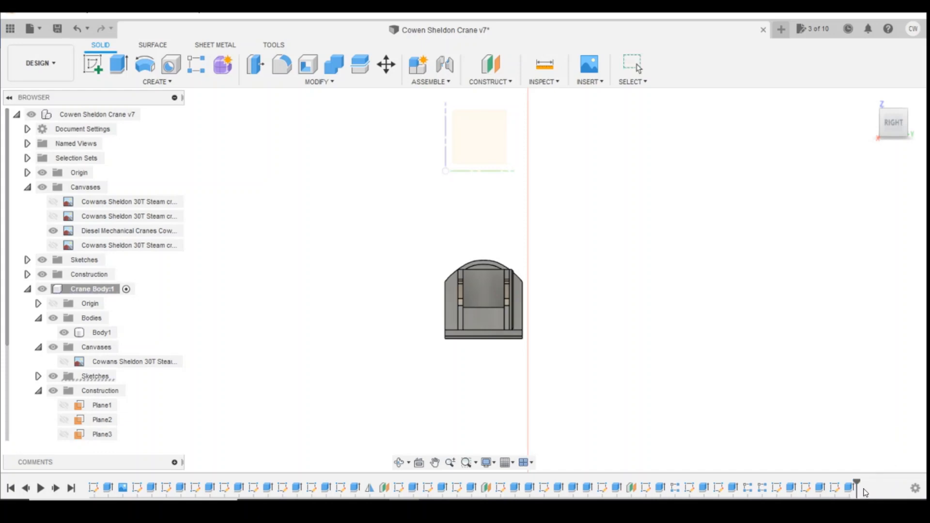
Step: Create a sketch on the inner panel face of the cab door and paste the copied handle profile into it
left_click_drag(897, 124, 852, 125)
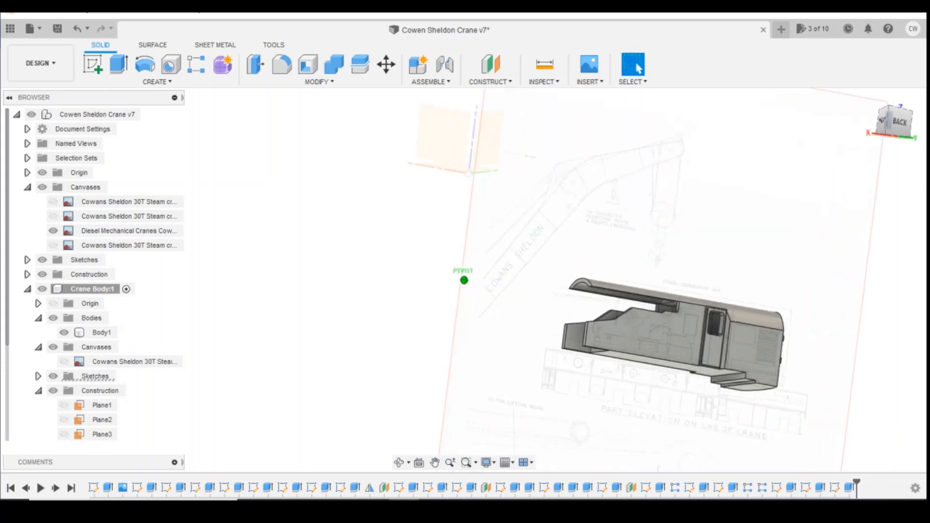
scroll(577, 409, "down", 2)
scroll(592, 351, "up", 2)
scroll(284, 191, "down", 2)
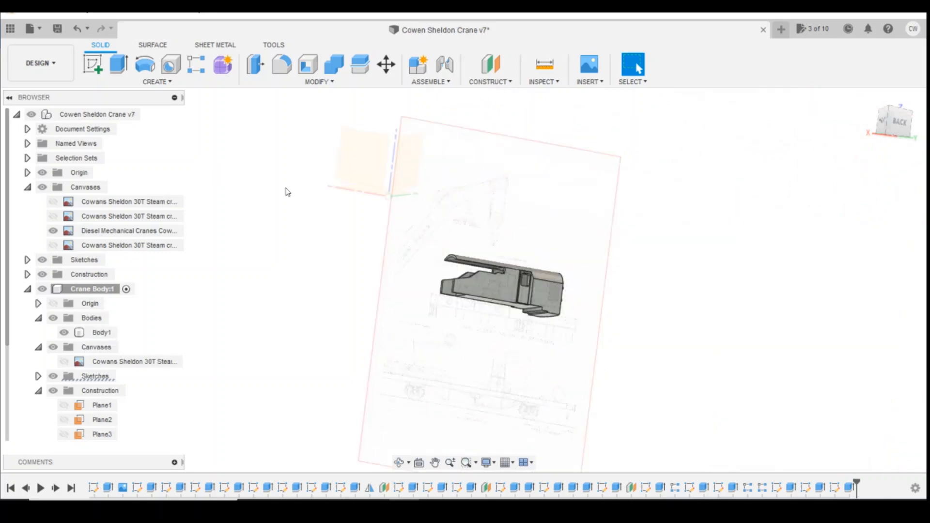
scroll(455, 290, "up", 4)
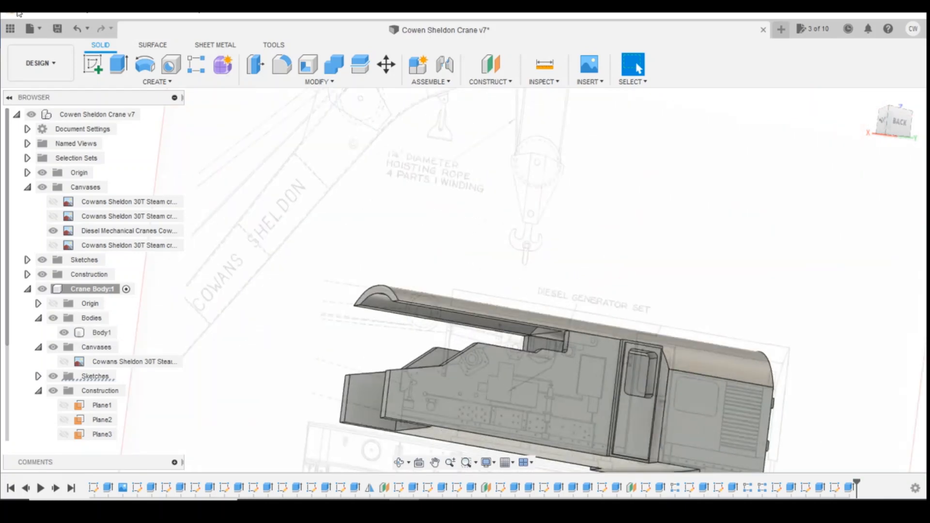
left_click(92, 65)
left_click(641, 422)
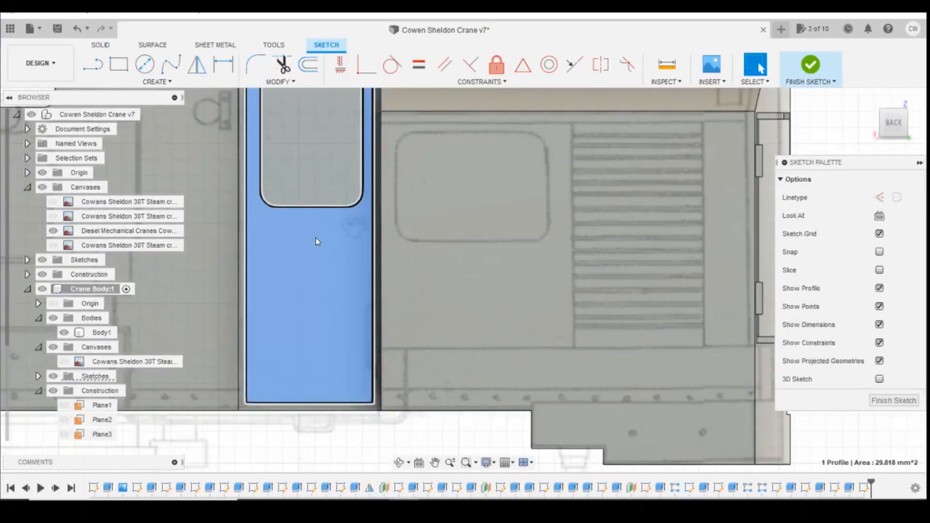
right_click(317, 241)
left_click(310, 336)
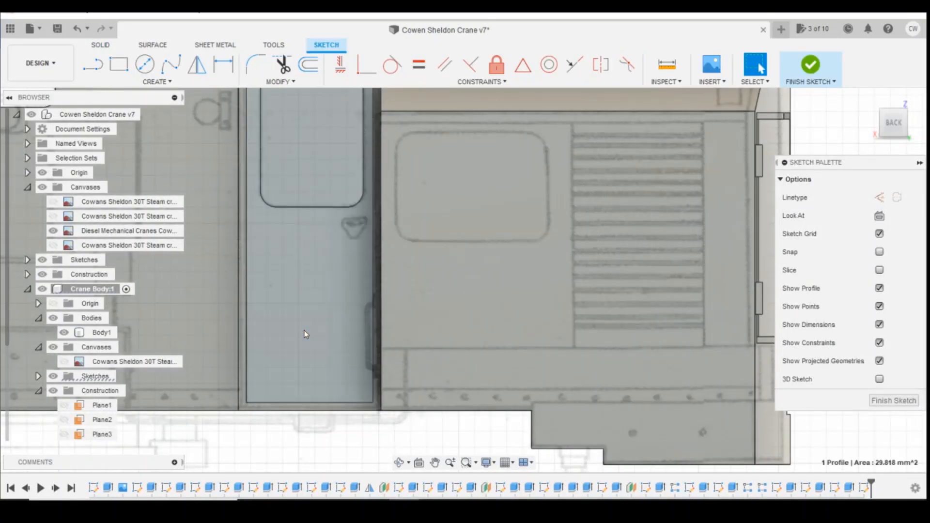
Step: Move the pasted handle profile 46 mm in X onto the cab door below the window, and rotate and nudge it to match the drawing
scroll(320, 322, "down", 4)
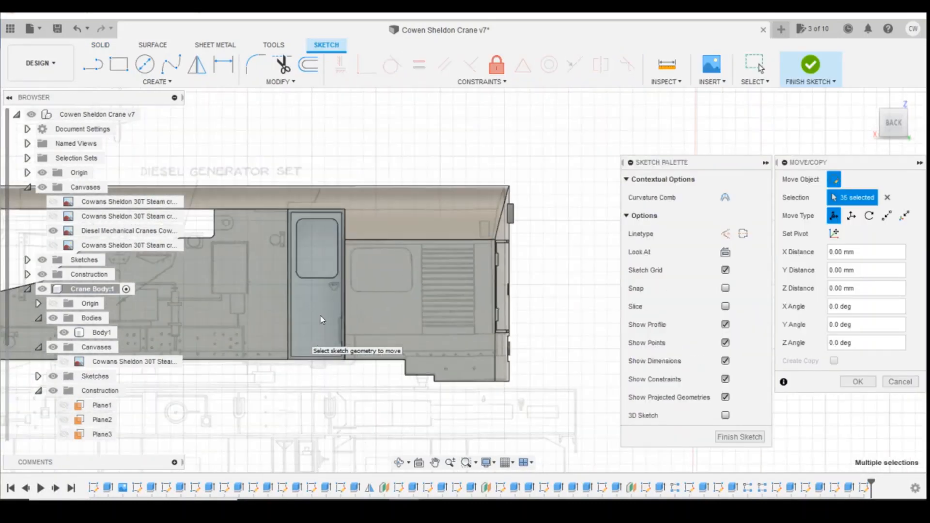
scroll(320, 320, "down", 8)
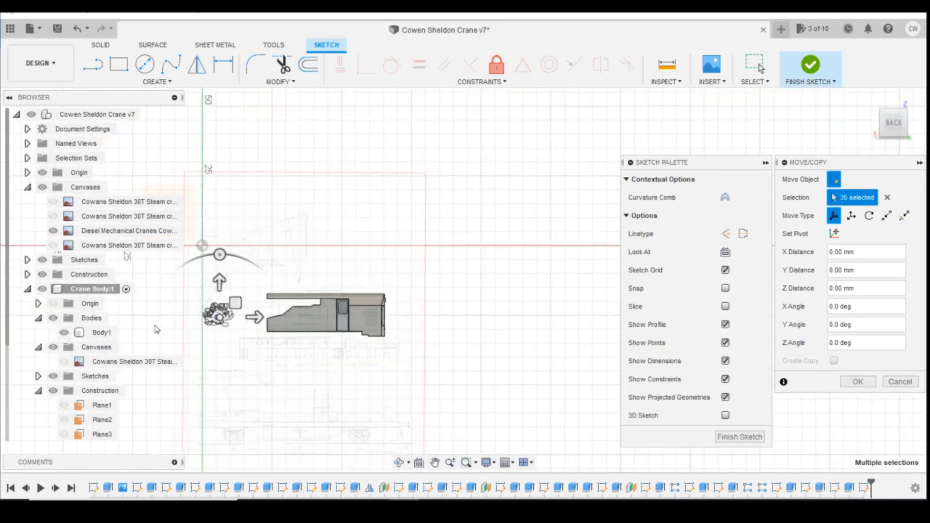
scroll(252, 325, "up", 5)
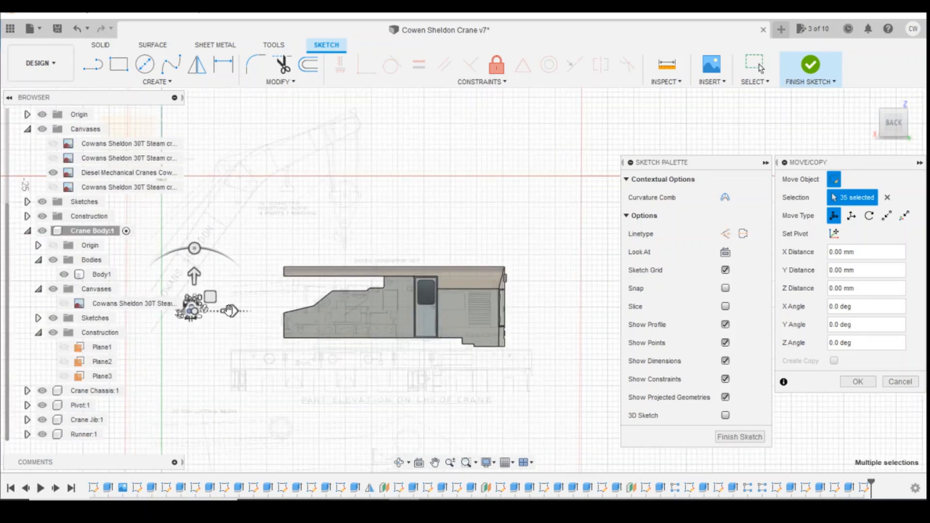
scroll(208, 313, "up", 3)
left_click_drag(453, 317, 687, 320)
scroll(538, 344, "up", 3)
scroll(375, 340, "down", 2)
scroll(525, 318, "up", 5)
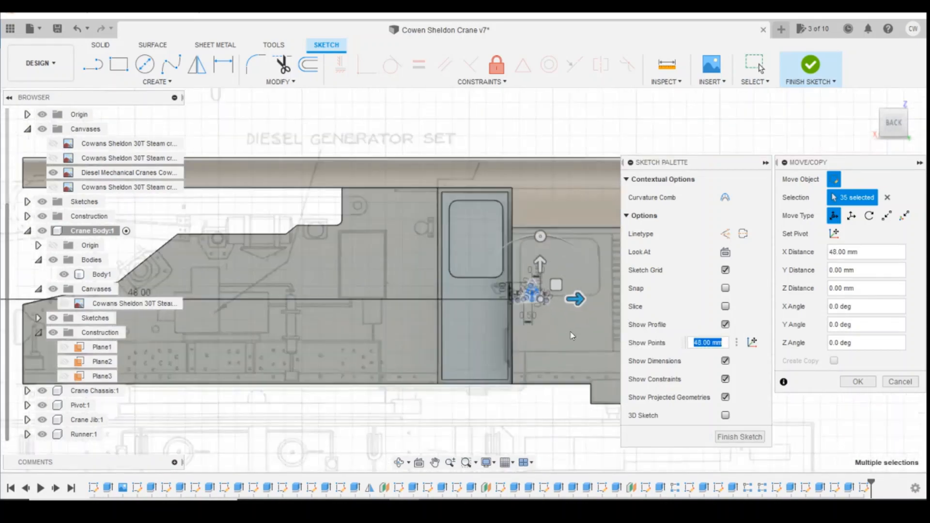
left_click_drag(550, 251, 440, 251)
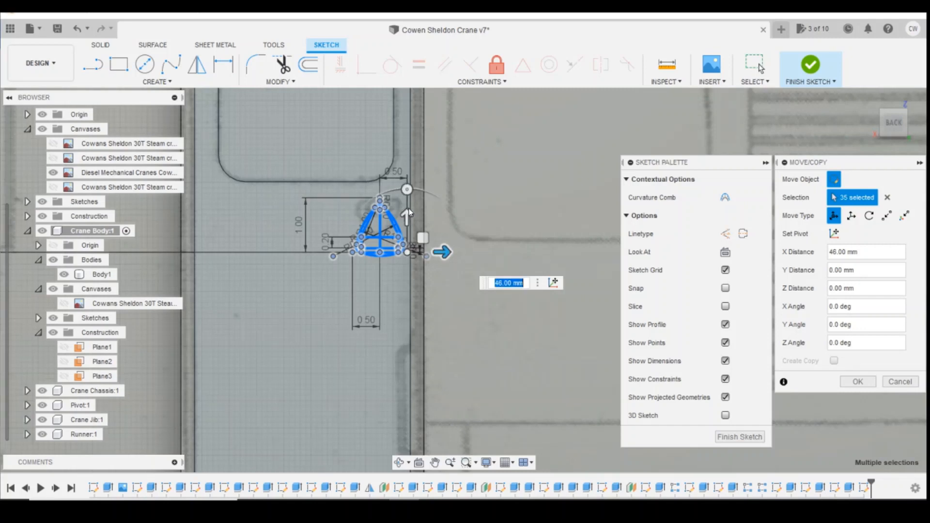
mouse_move(407, 190)
left_mouse_down()
mouse_move(439, 201)
mouse_move(445, 225)
mouse_move(429, 227)
mouse_move(429, 255)
mouse_move(404, 253)
left_mouse_up()
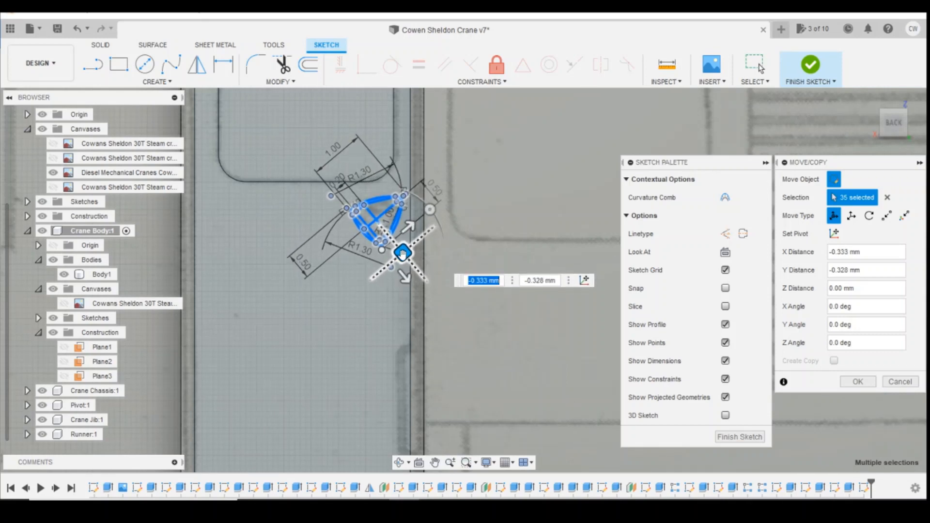
left_click(857, 382)
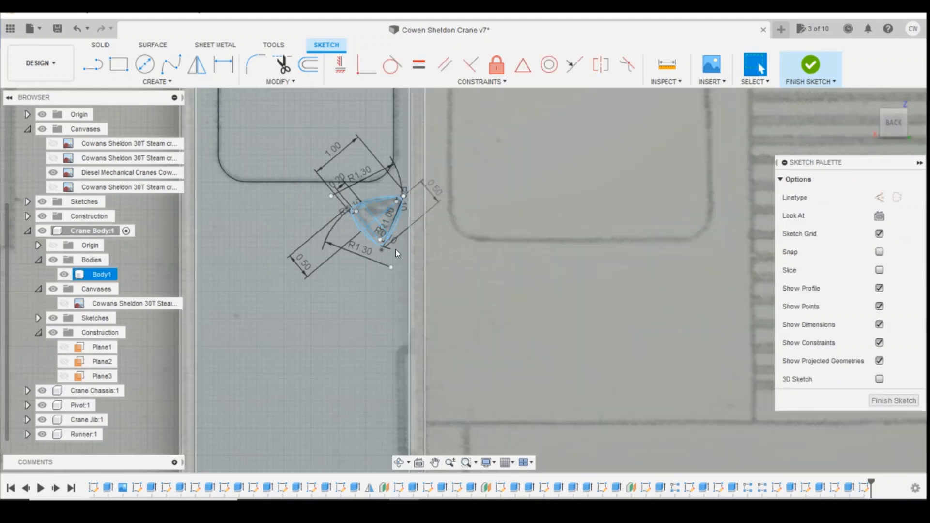
Step: Extrude the five handle regions around the slanted rectangle as a cut into the cab door, leaving the rectangular grip bar standing
scroll(368, 228, "up", 5)
scroll(361, 226, "up", 1)
scroll(408, 240, "down", 1)
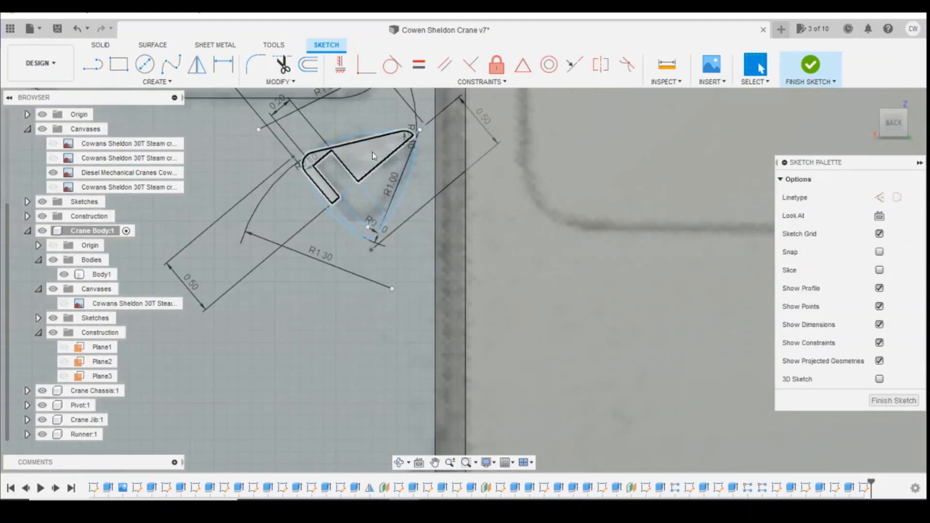
left_click(368, 151)
scroll(360, 145, "up", 3)
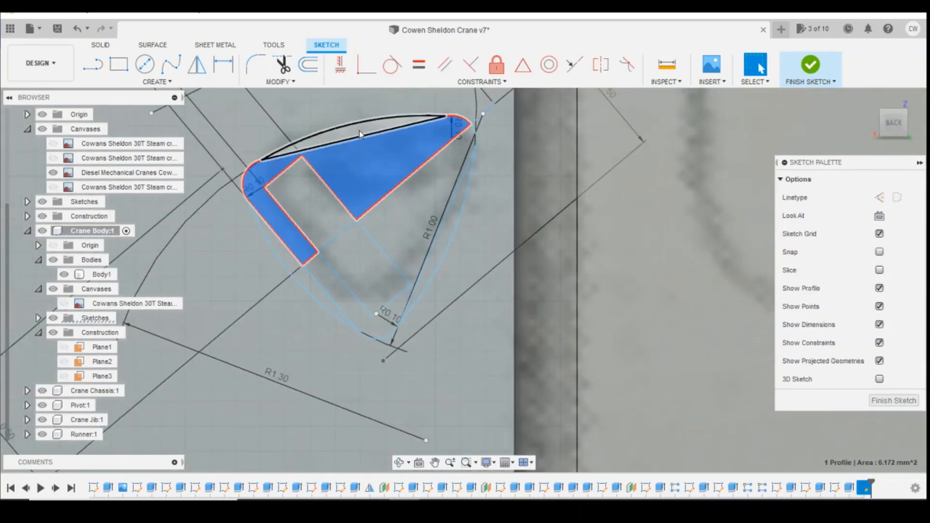
left_click(359, 135, "ctrl")
left_click(407, 228, "ctrl")
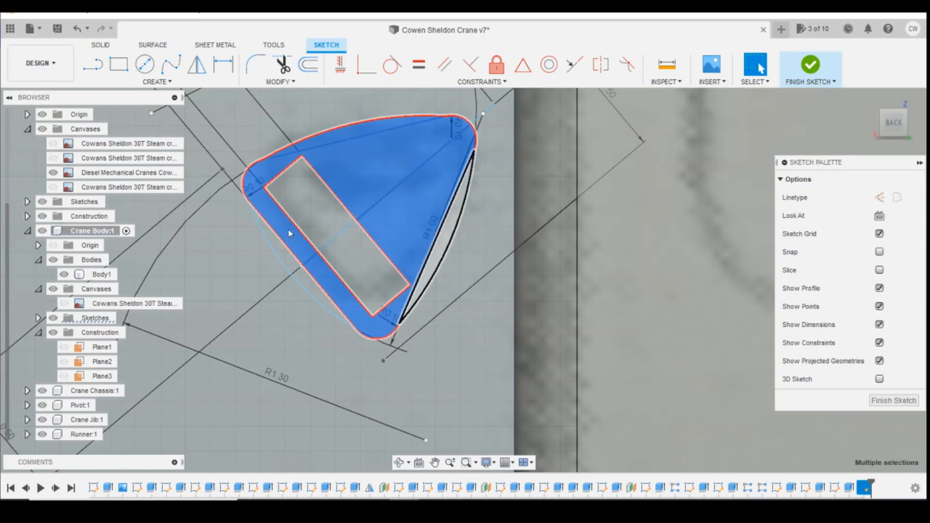
right_click(287, 256)
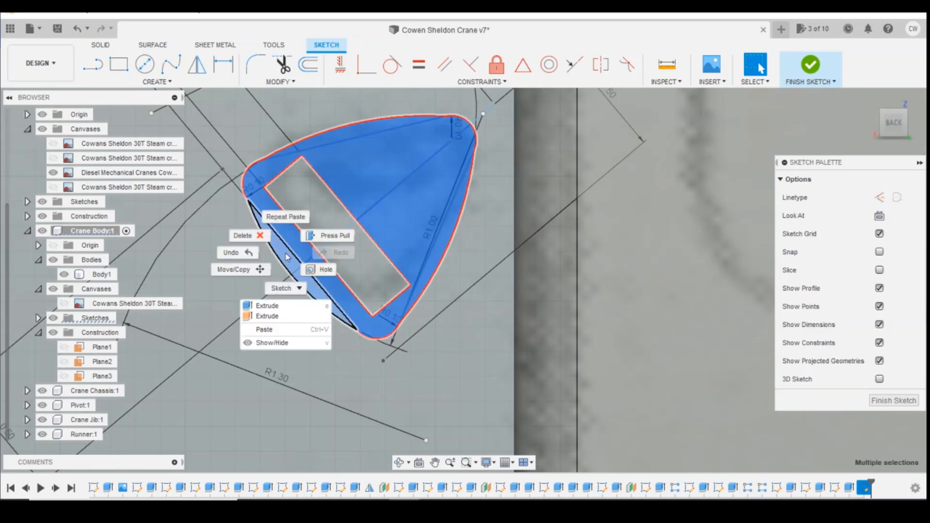
left_click(309, 306)
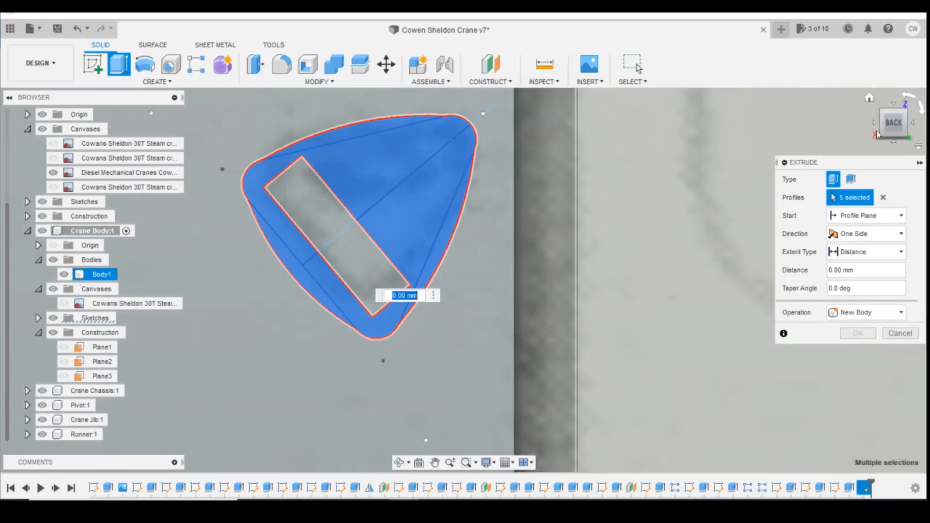
left_click(879, 135)
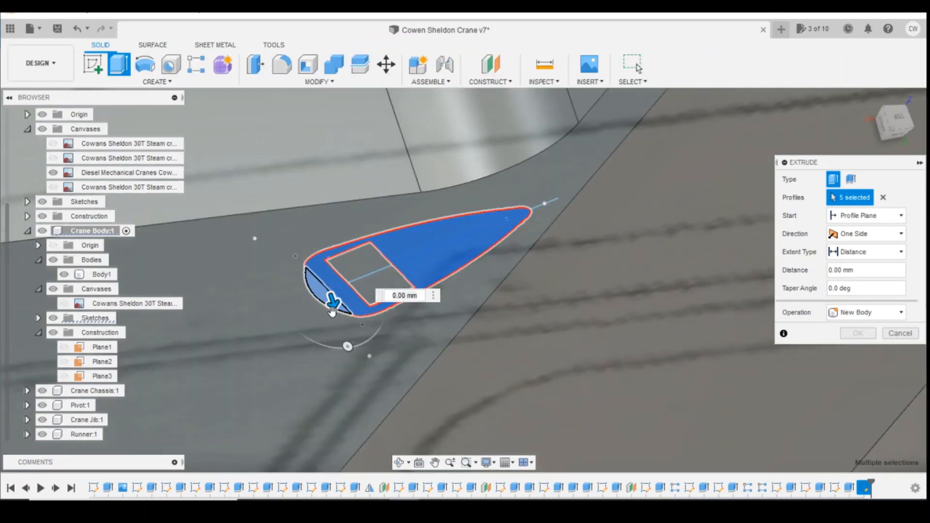
left_click_drag(332, 308, 307, 236)
left_click(858, 351)
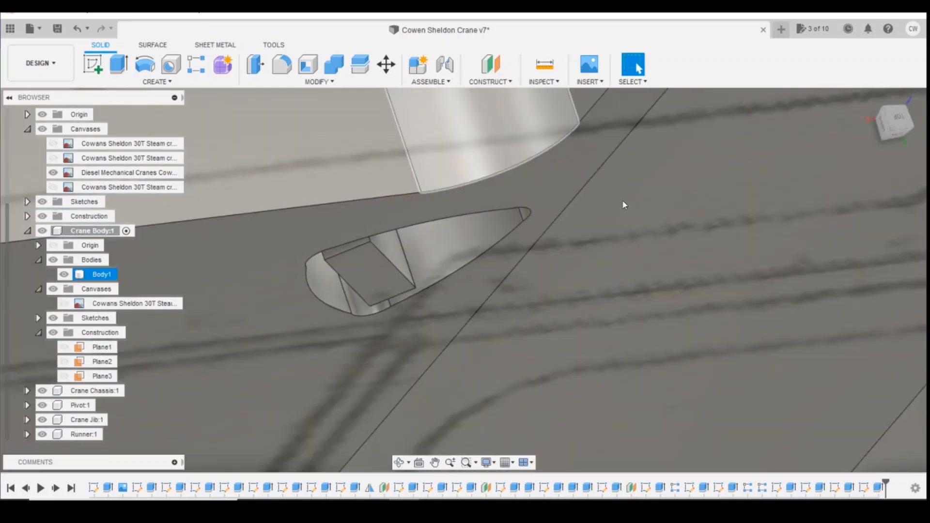
Step: Examine the handle cut in the cab door from several angles and check the grip bar rectangle in its sketch
scroll(622, 199, "down", 3)
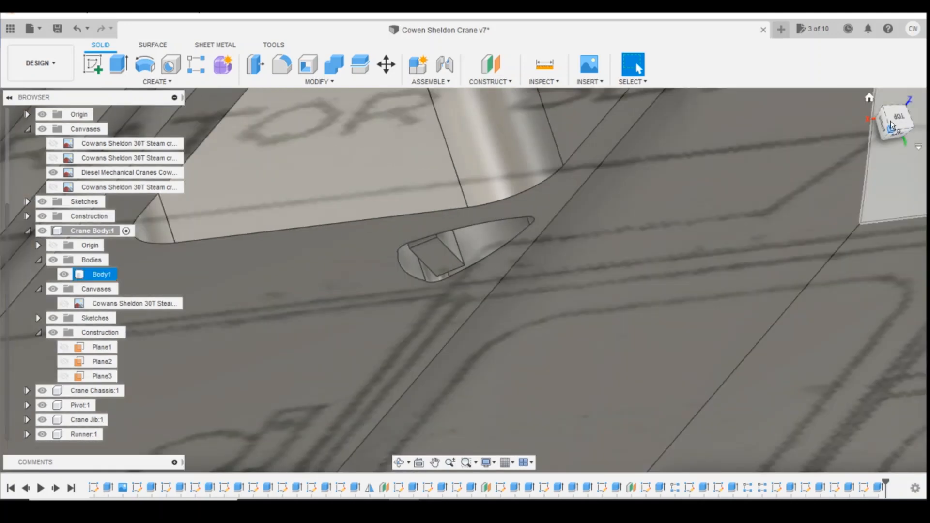
left_click_drag(891, 125, 890, 202)
scroll(496, 194, "down", 3)
key("Escape")
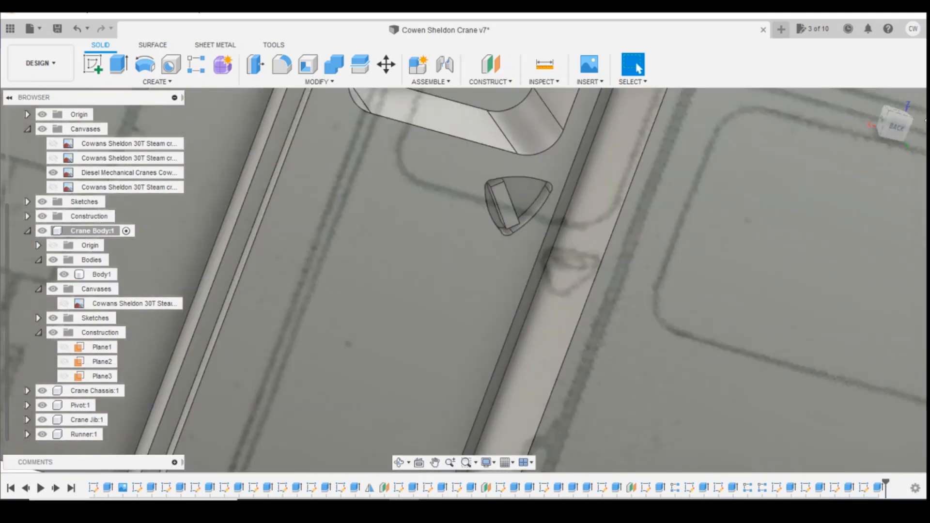
left_click_drag(900, 126, 776, 97)
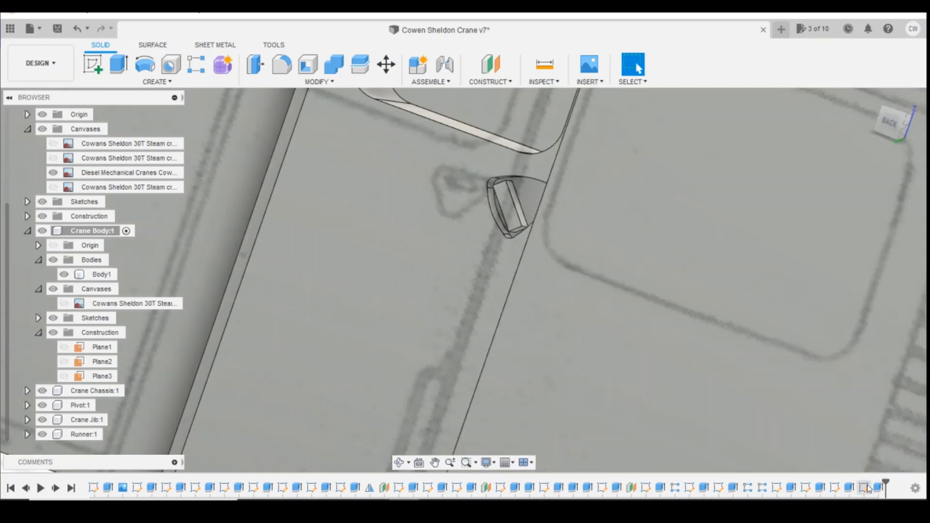
right_click(867, 488)
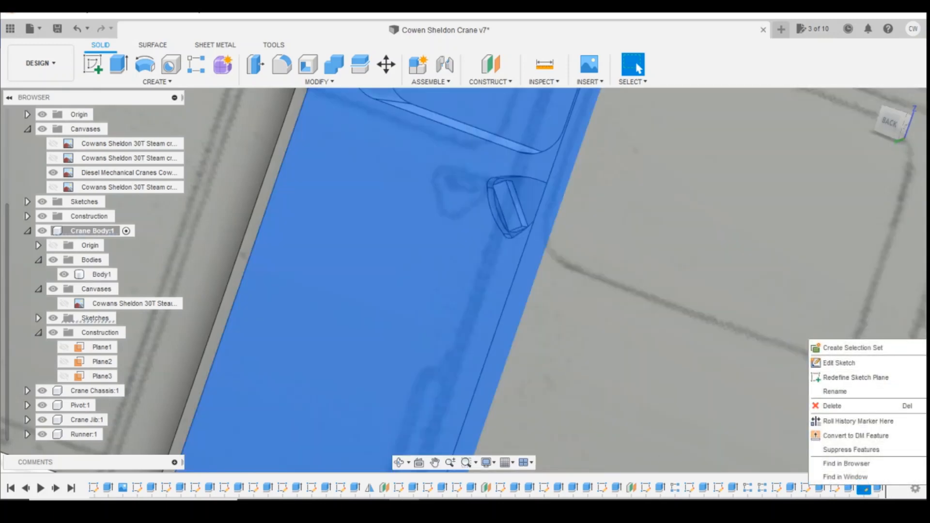
left_click(834, 364)
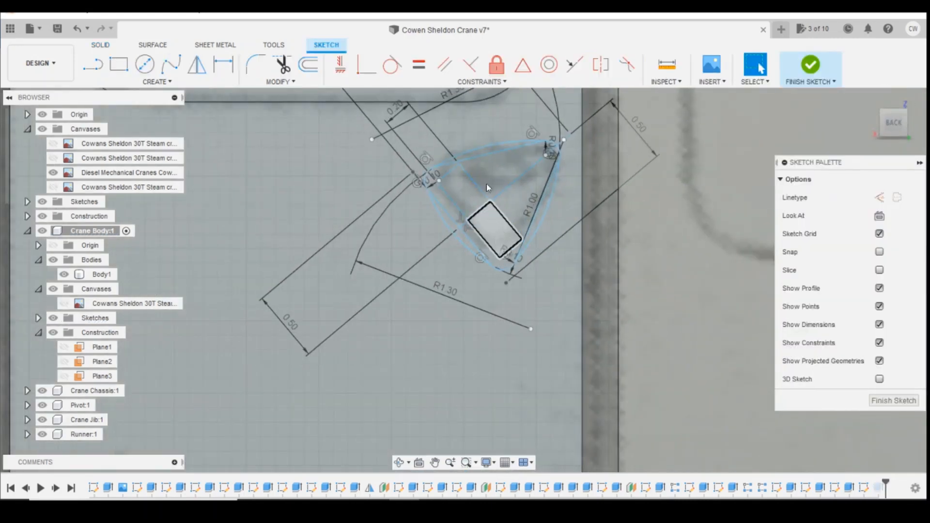
mouse_move(486, 184)
left_mouse_down()
mouse_move(440, 175)
mouse_move(467, 183)
left_mouse_up()
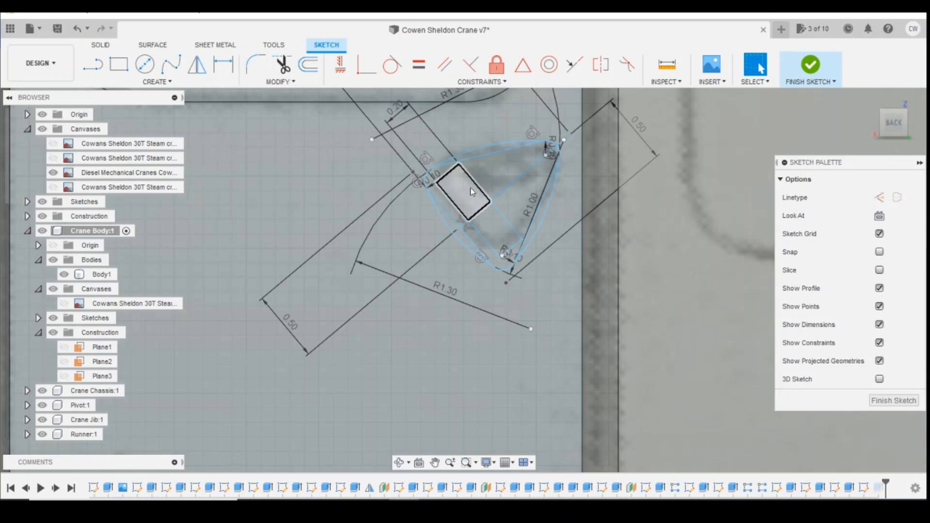
left_click(821, 84)
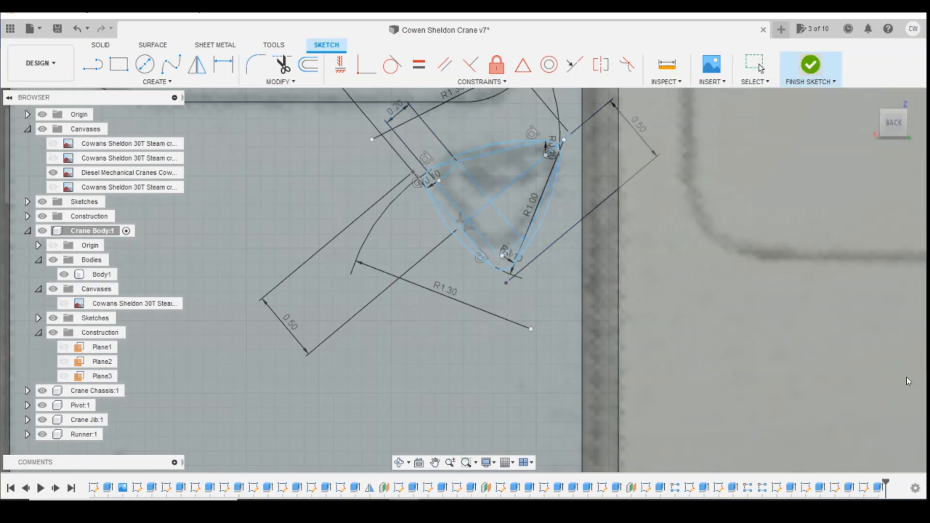
Step: Edit the handle extrude cut to also include the two grip bar rectangle regions, cutting the whole triangular profile
right_click(880, 488)
left_click(853, 368)
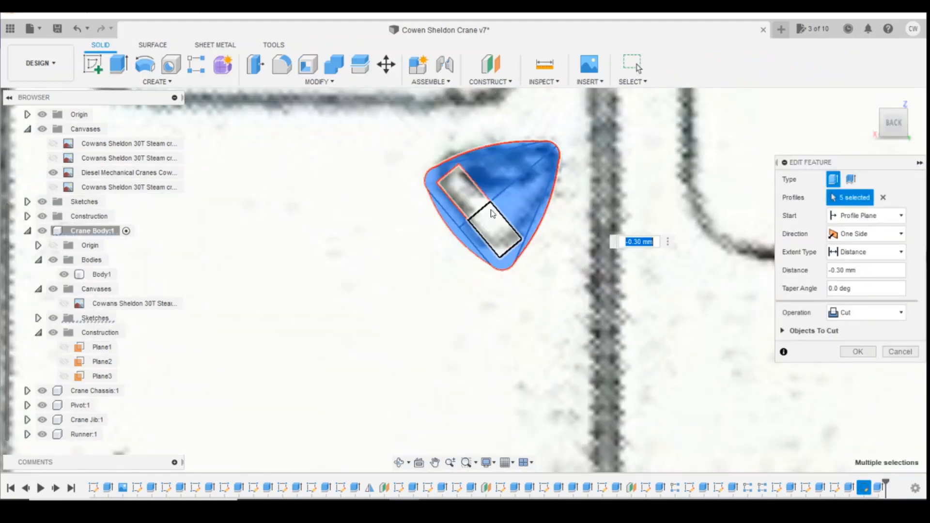
left_click(493, 214)
left_click(464, 190)
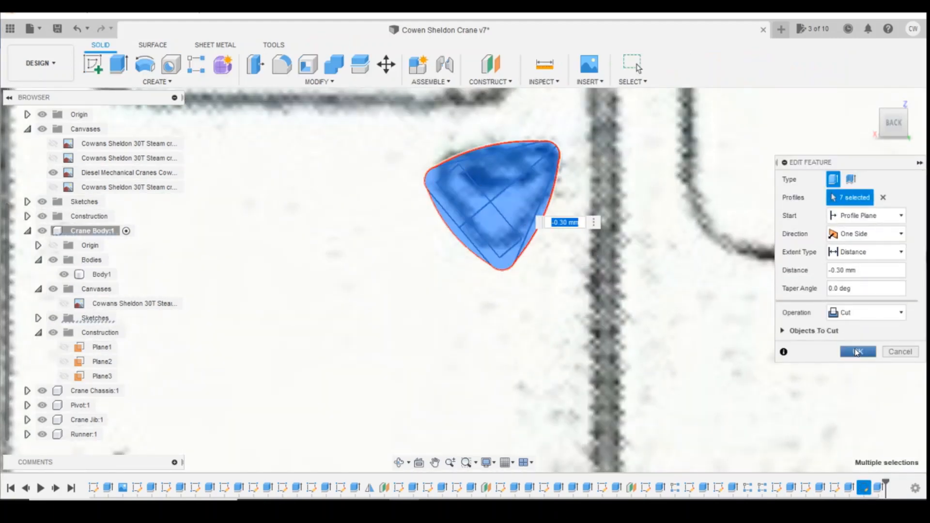
left_click(857, 352)
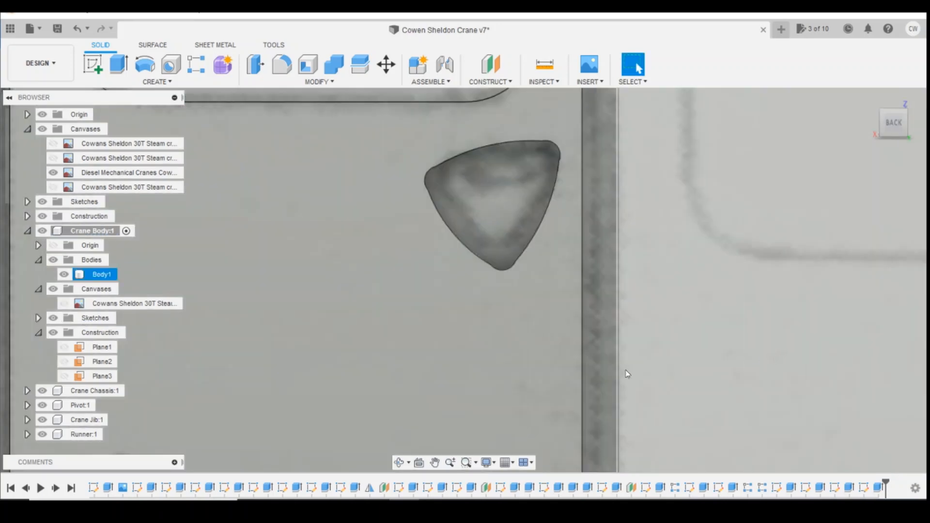
Step: Create a sketch on the floor of the triangular handle recess and check the handle against the crane's reference photo
scroll(645, 294, "down", 2)
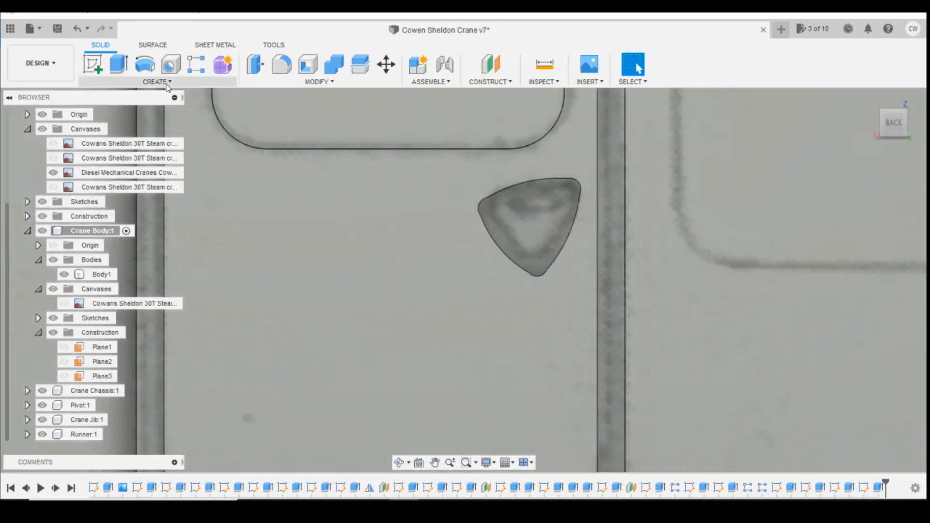
left_click(92, 64)
left_click(526, 223)
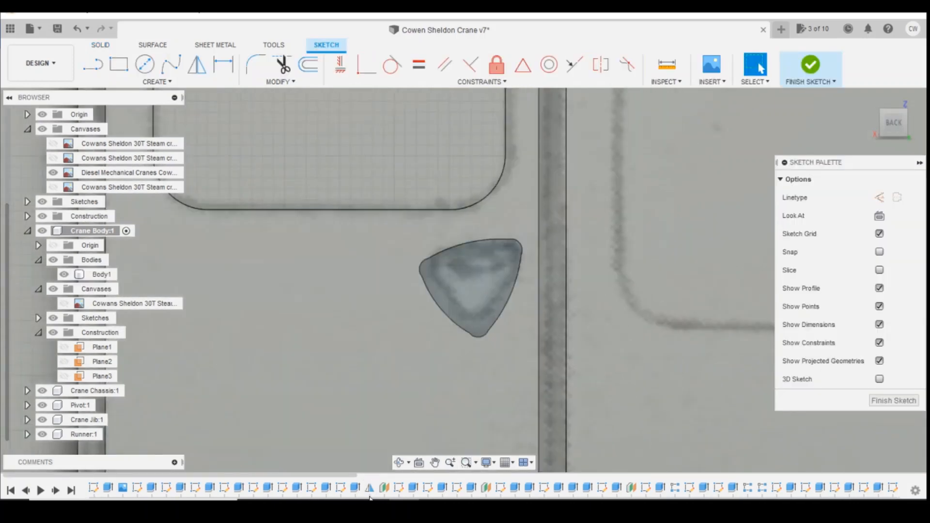
left_click(449, 464)
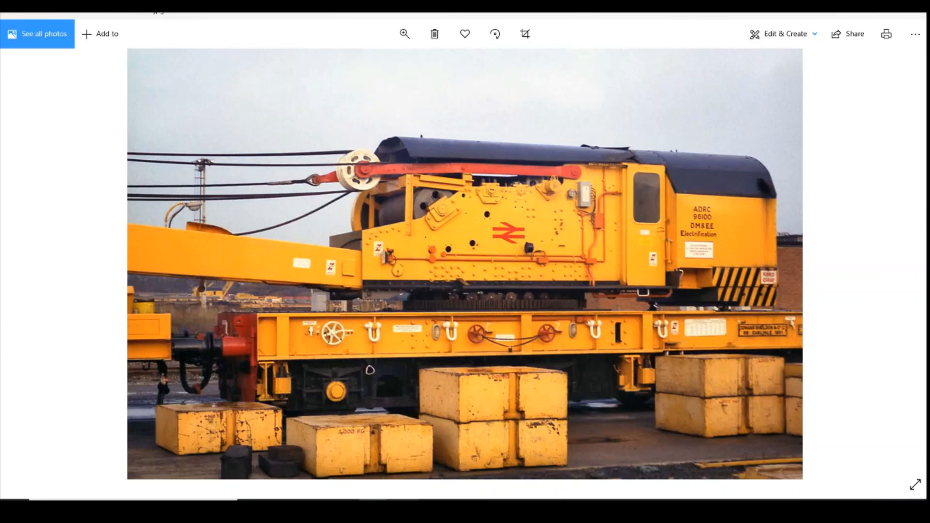
key("alt+Tab")
left_click(100, 274)
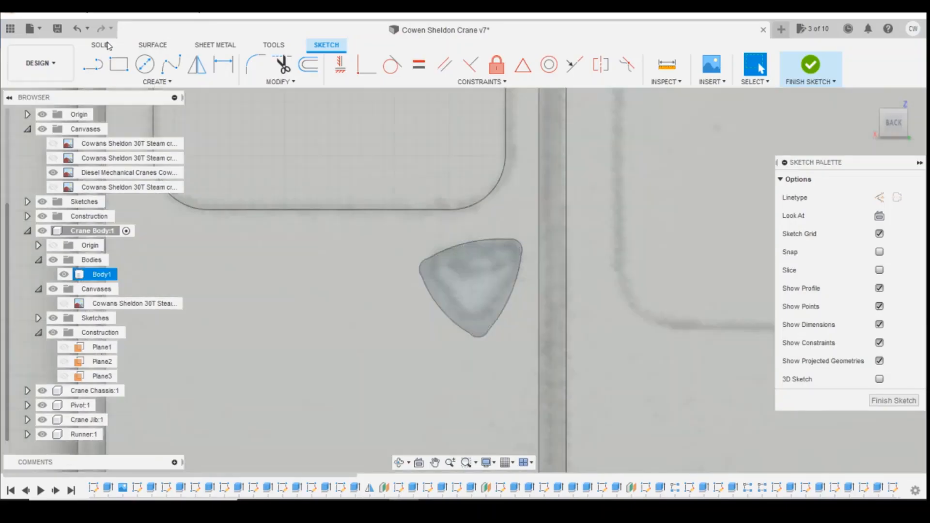
Step: Sketch a slanted 3-point rectangle about 0.19 by 0.65 mm across the upper part of the triangular recess for the grip bar
left_click(122, 83)
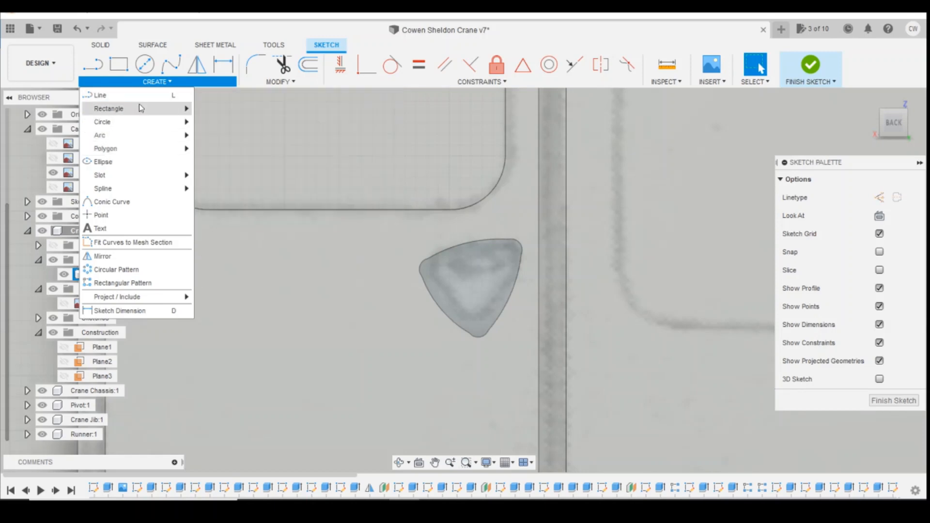
mouse_move(139, 108)
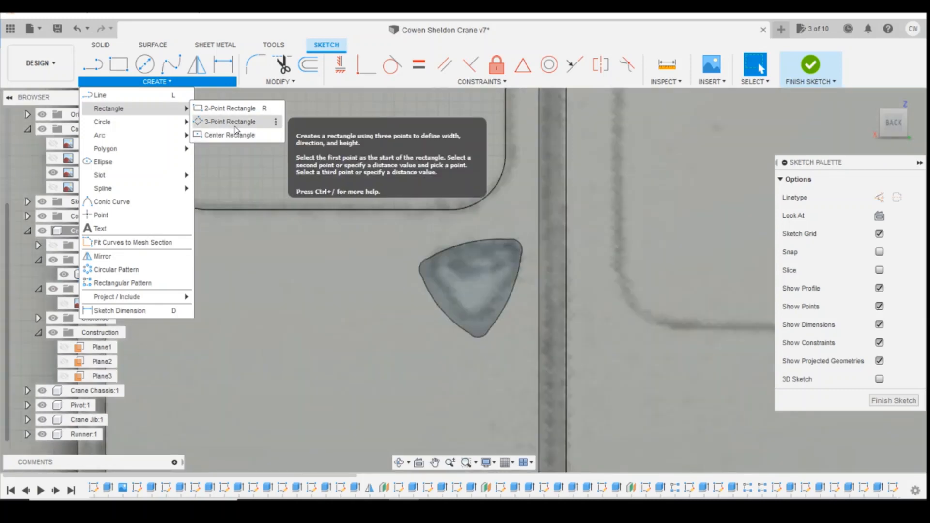
left_click(231, 122)
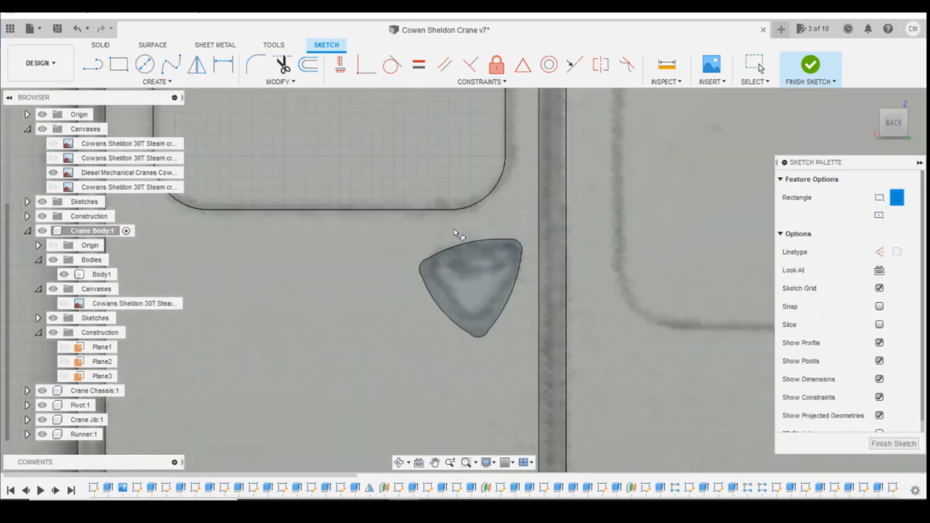
left_click(501, 244)
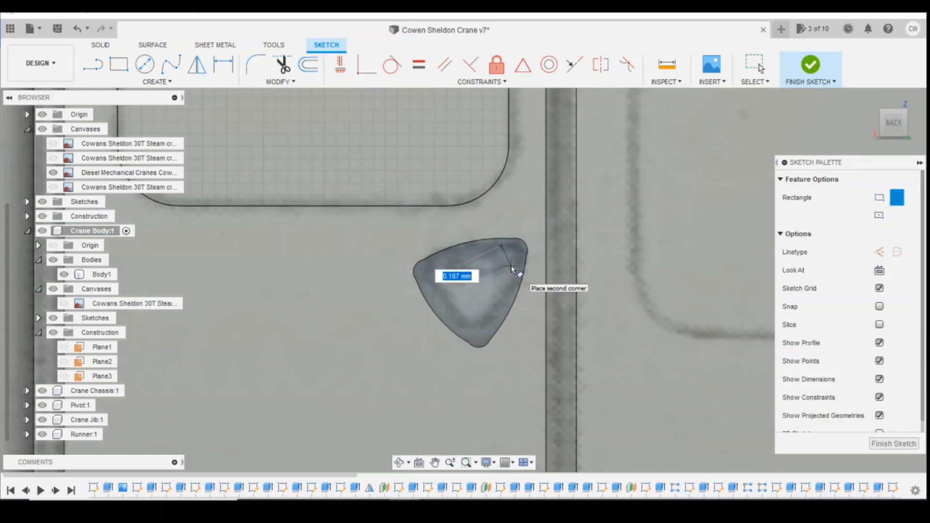
scroll(510, 266, "up", 5)
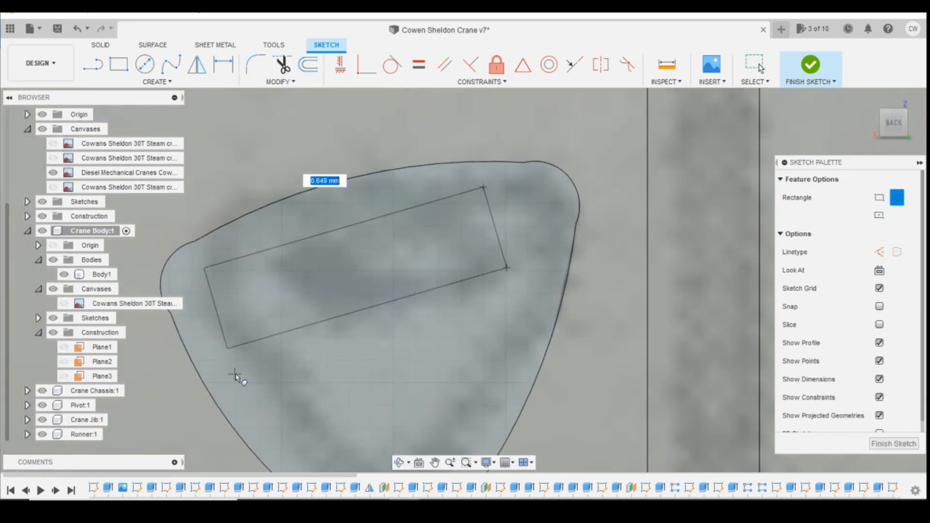
left_click(235, 374)
scroll(525, 285, "down", 4)
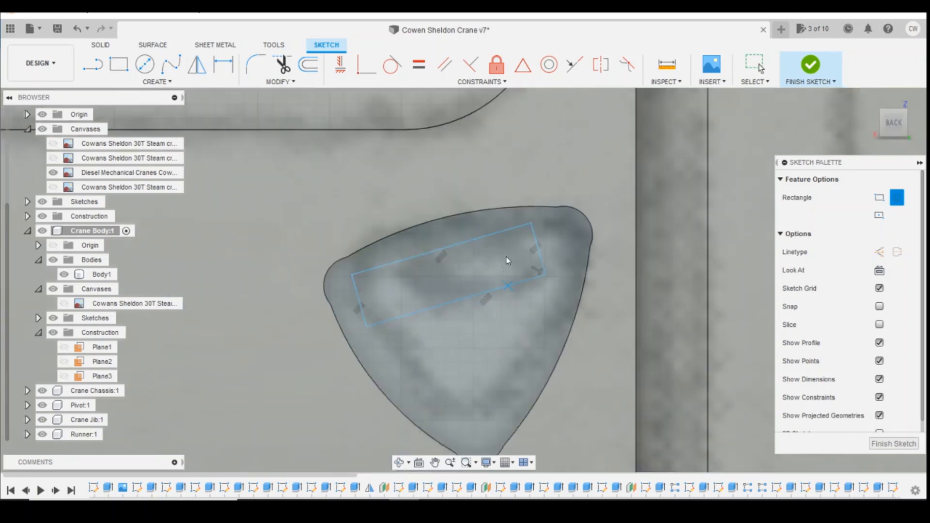
Step: Dimension the short side of the grip bar rectangle as 0.2 mm
key("d")
left_click(542, 255)
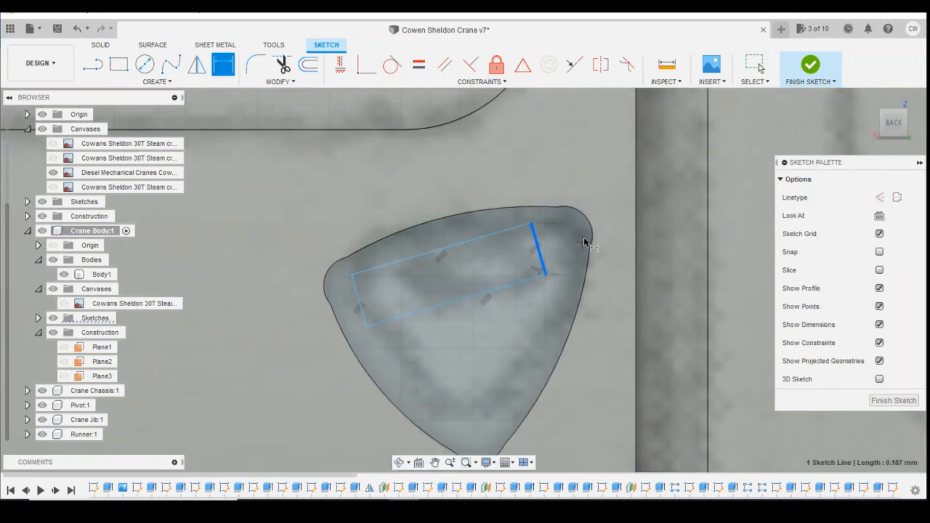
left_click(547, 230)
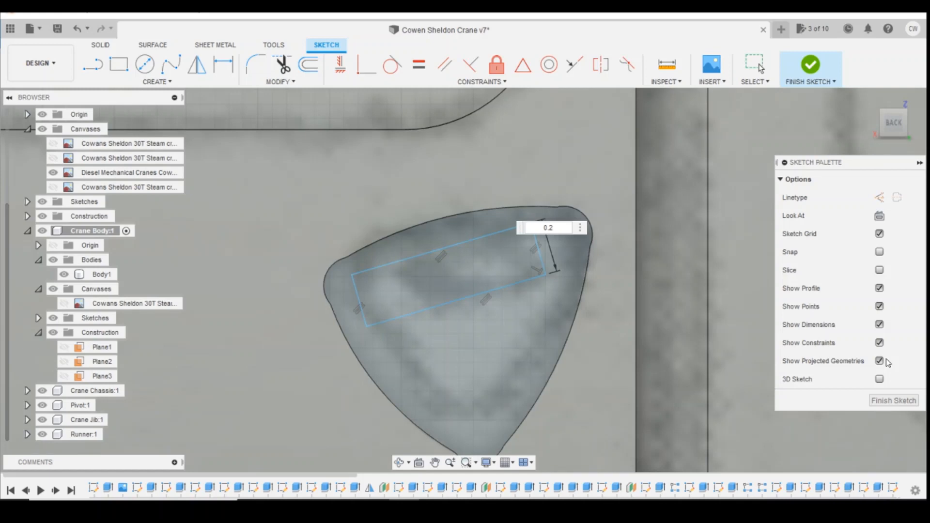
type("0.2")
key("Return")
Step: Set the horizontal offset between the rectangle's upper right corner and the nearby outline point of the recess to 0.01 mm
scroll(729, 330, "up", 2)
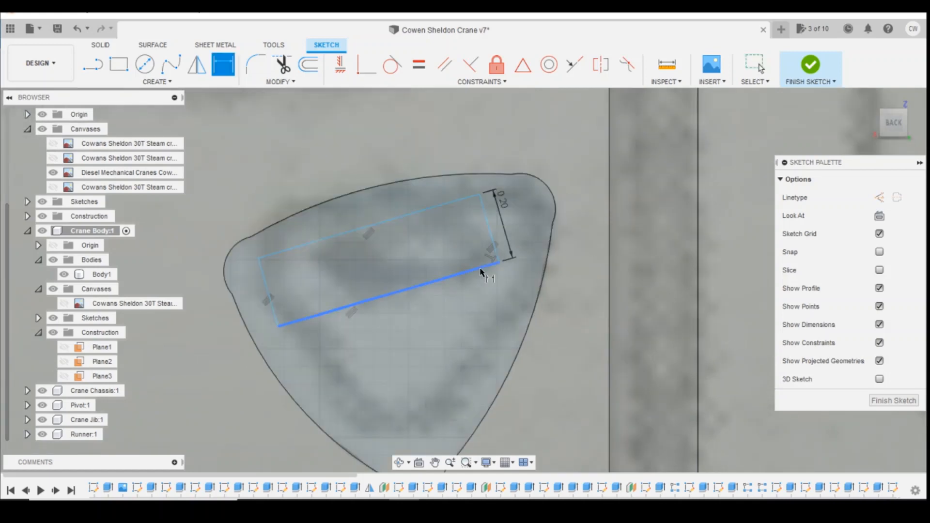
left_click(480, 194)
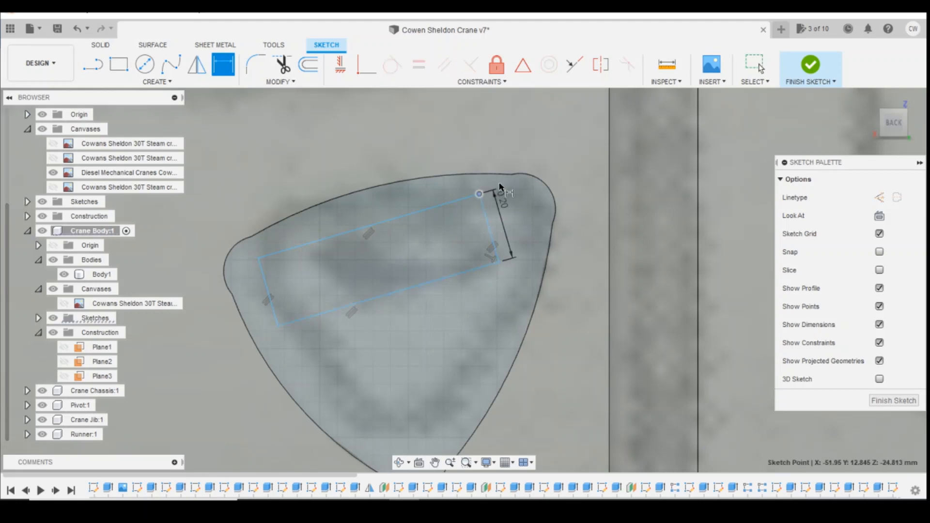
left_click(512, 176)
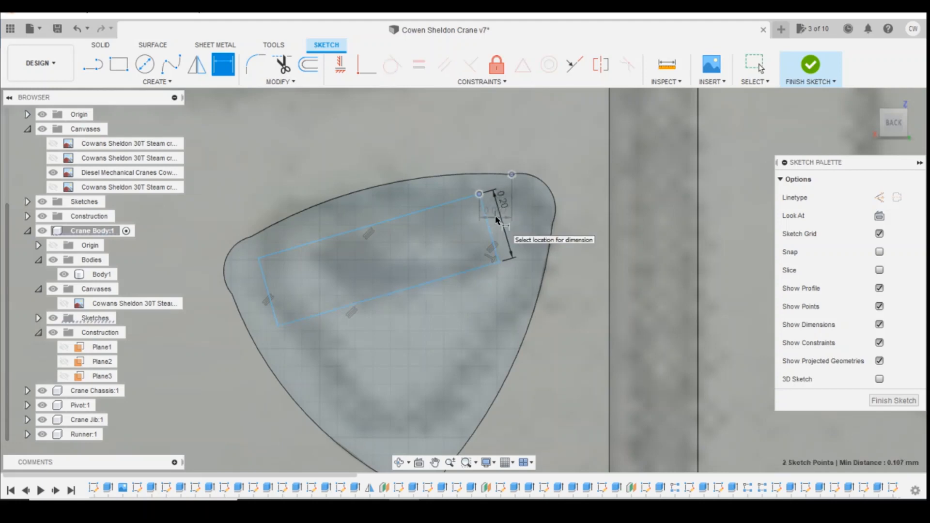
left_click(495, 216)
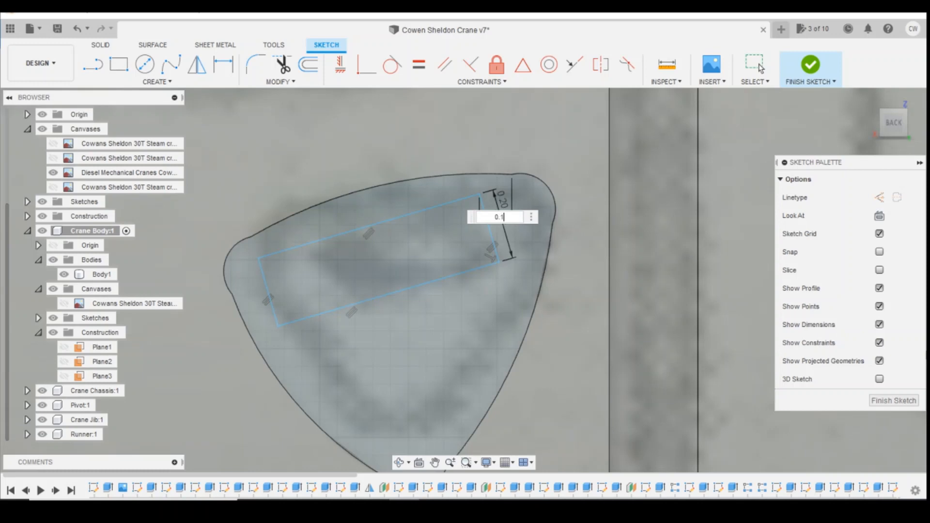
type("0.1")
key("Return")
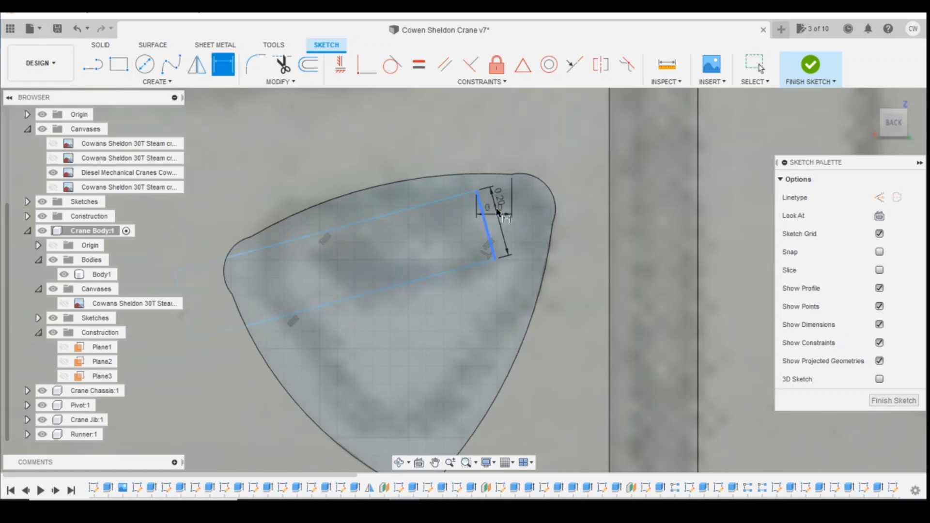
left_click(492, 212)
type("0.01")
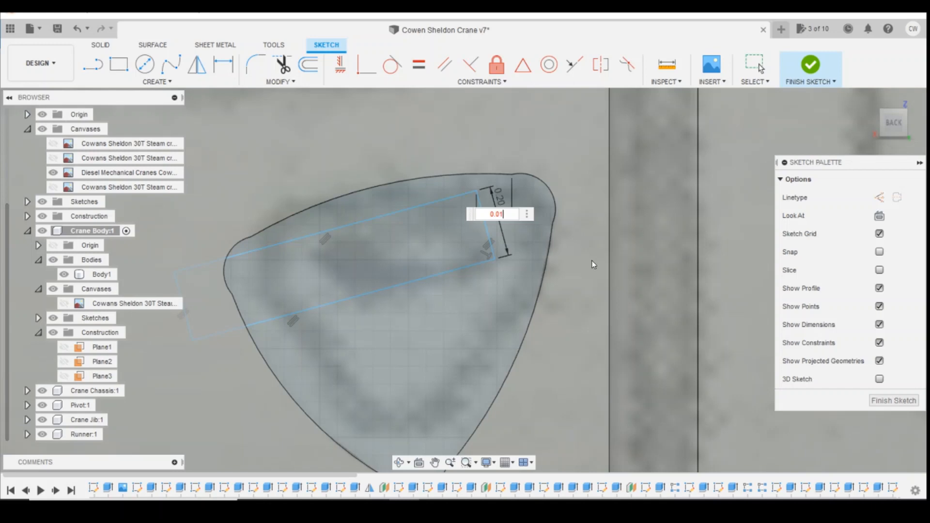
key("Return")
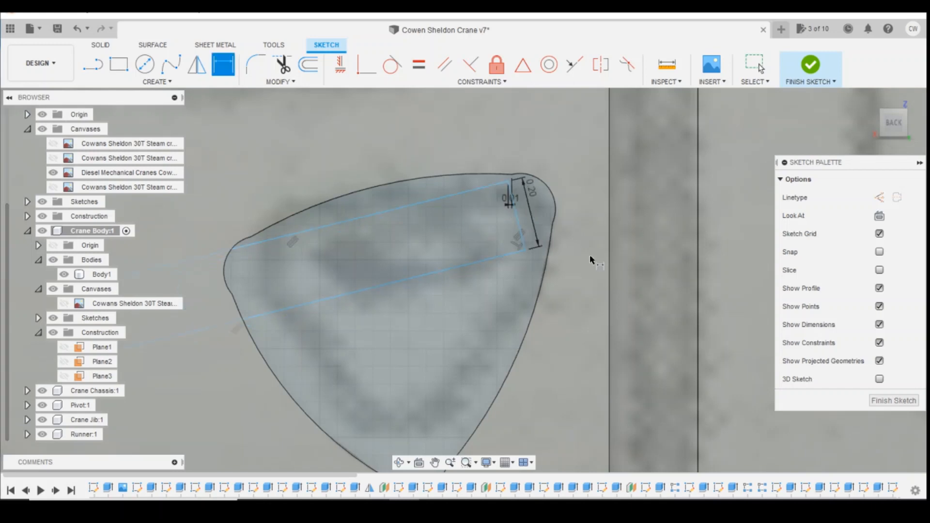
Step: Add a 0.01 mm vertical offset between the rectangle's upper right corner and the same outline point of the recess
scroll(584, 258, "down", 3)
scroll(488, 270, "up", 2)
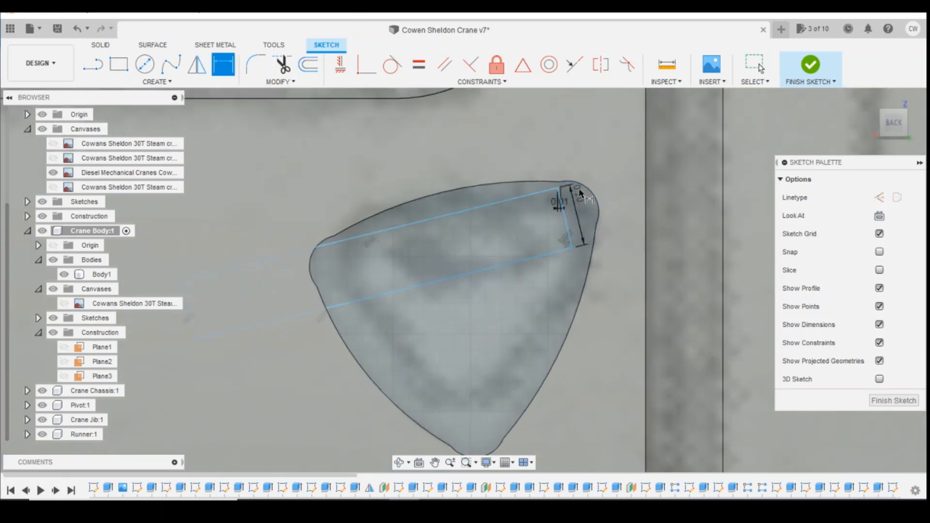
scroll(562, 194, "up", 4)
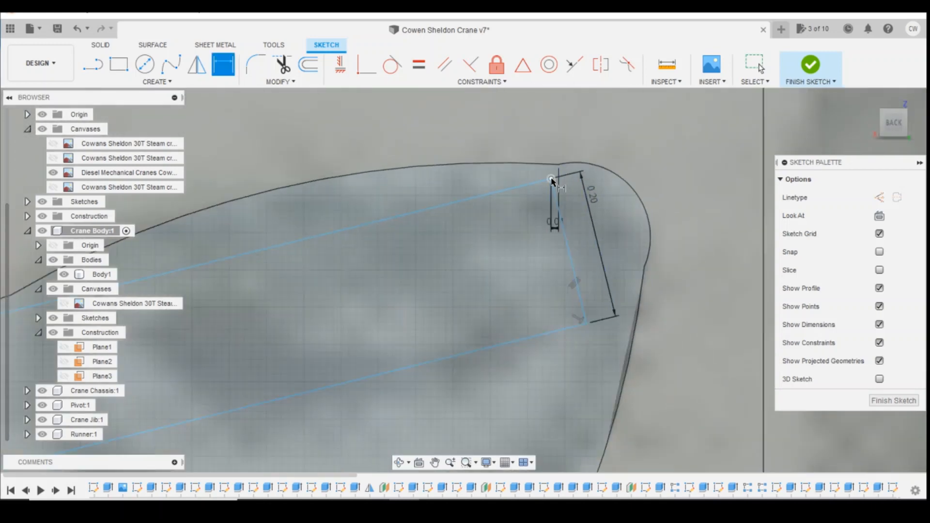
left_click(559, 165)
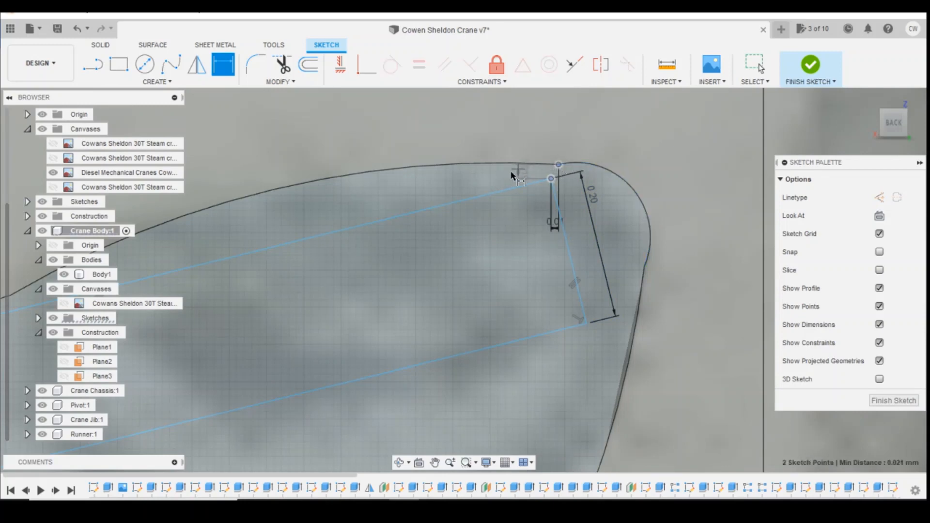
left_click(722, 258)
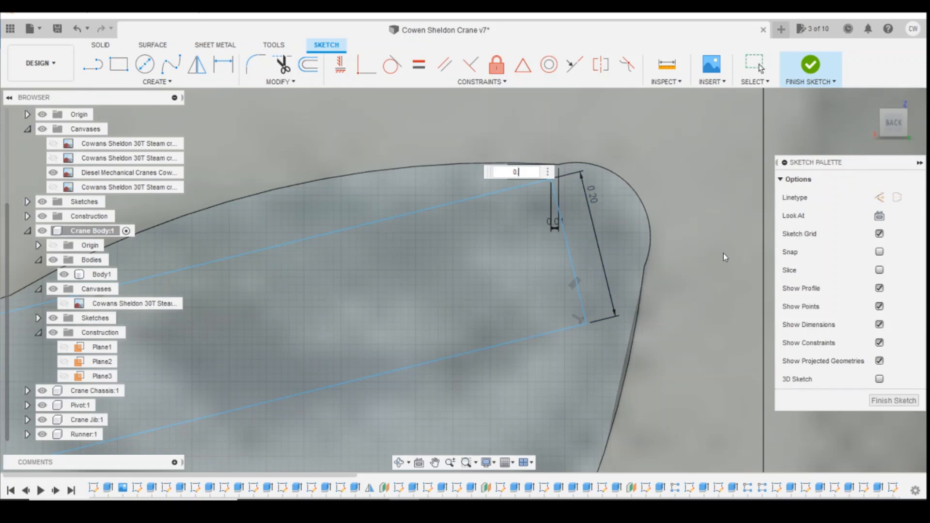
type(".01")
key("Return")
Step: Dimension the long side of the grip bar rectangle as 0.8 mm
scroll(435, 305, "down", 4)
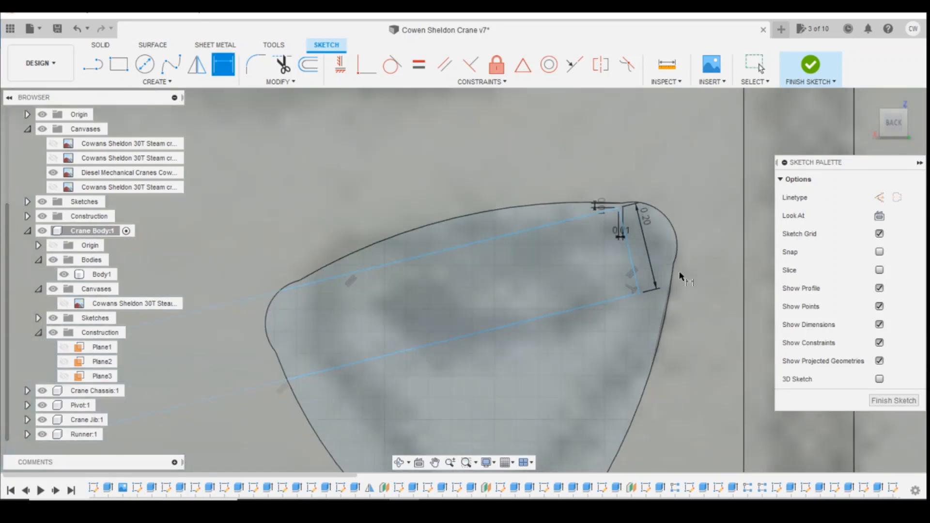
left_click(482, 328)
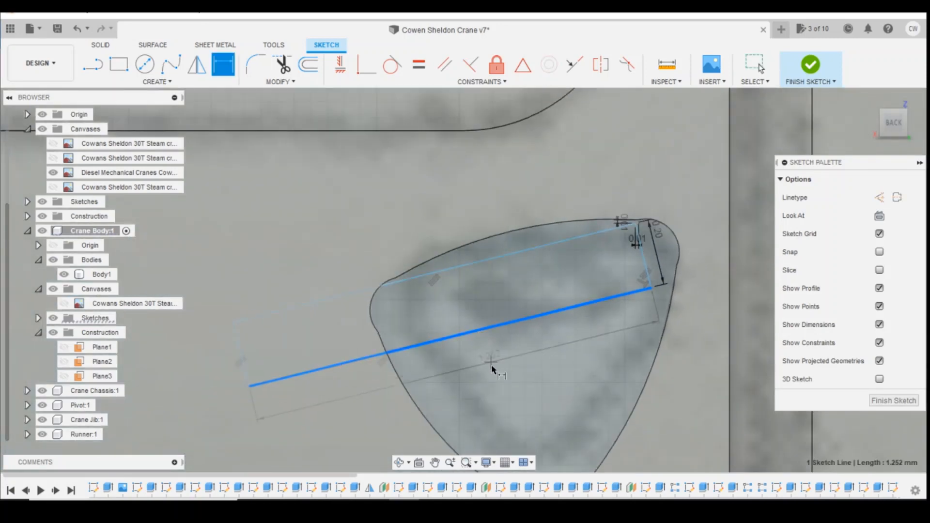
left_click(582, 385)
key("BackSpace")
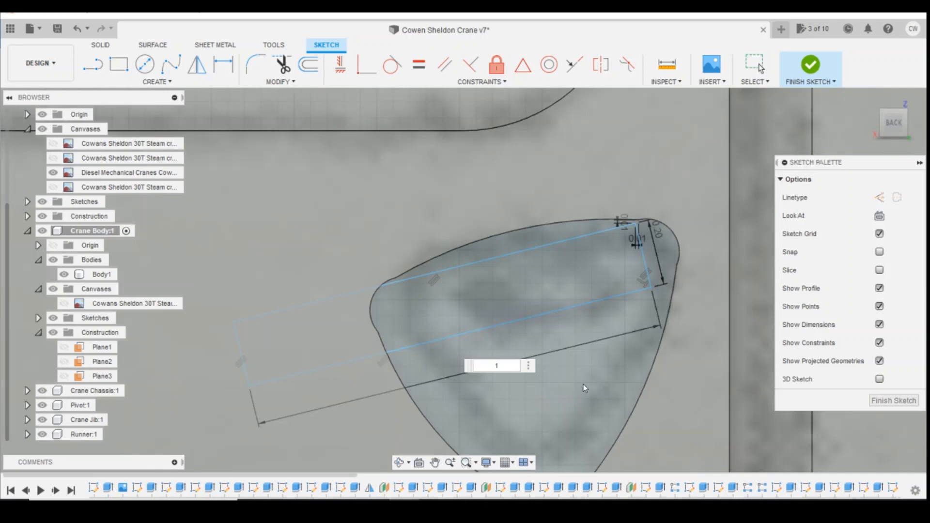
type(".80")
key("Return")
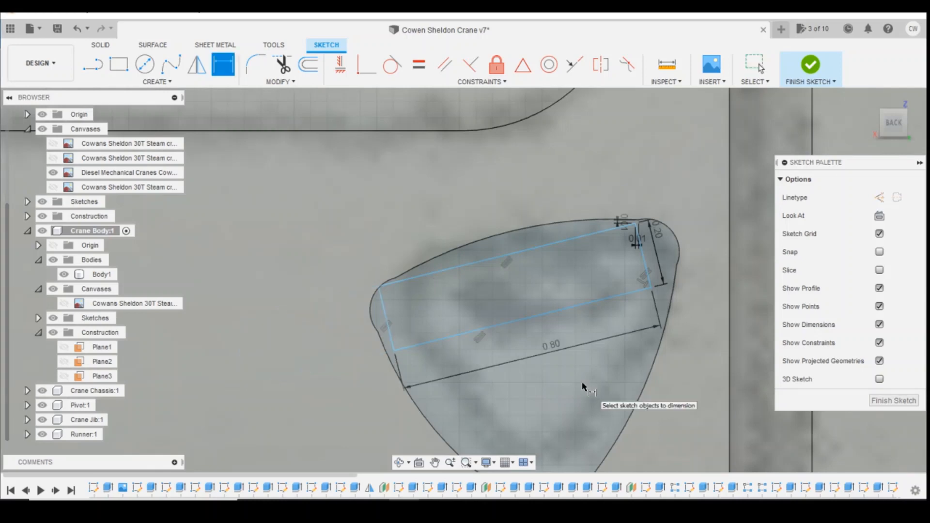
Step: Set the grip bar rectangle's long side to 0.65 mm and finish the sketch
double_click(559, 346)
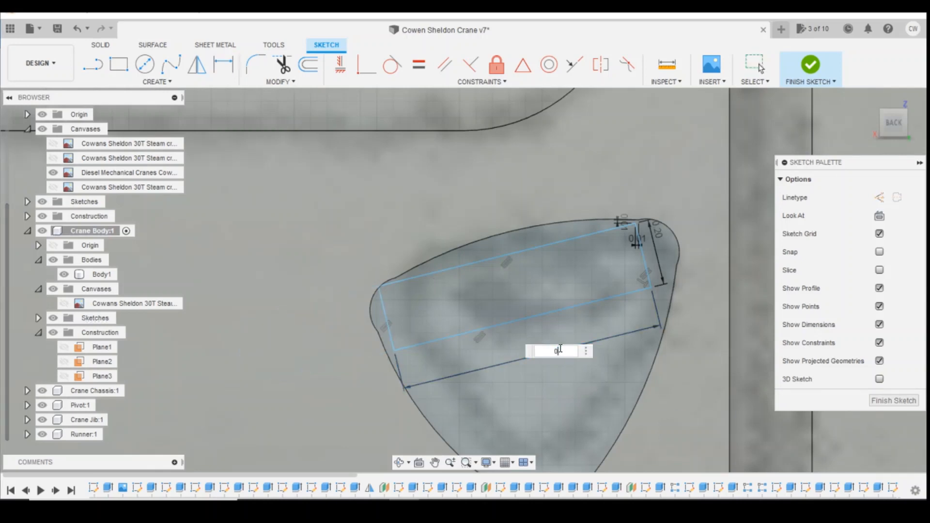
type("0.65")
key("Return")
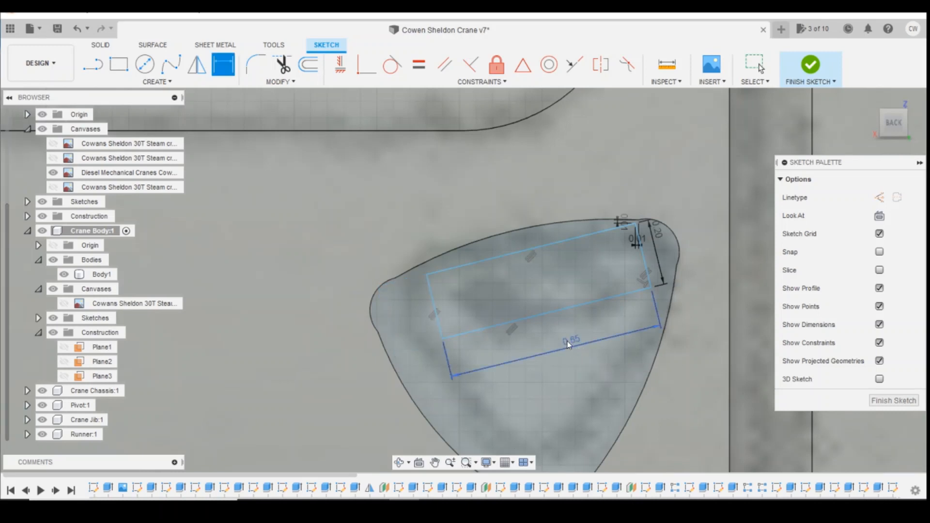
key("Escape")
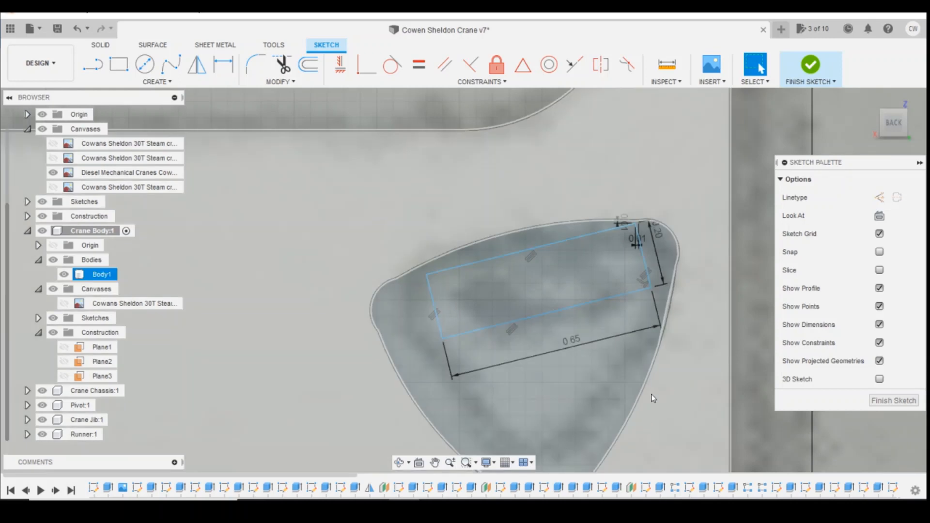
scroll(629, 252, "up", 2)
scroll(674, 238, "down", 5)
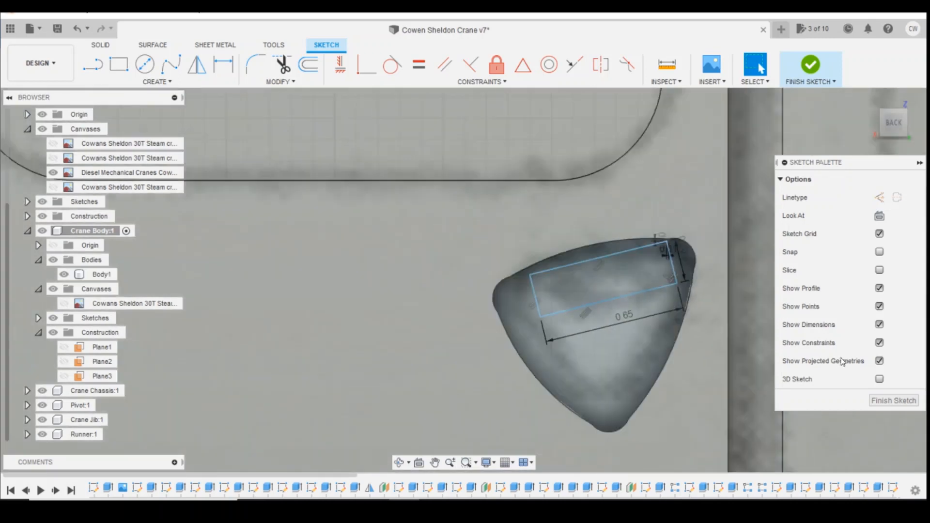
left_click(879, 400)
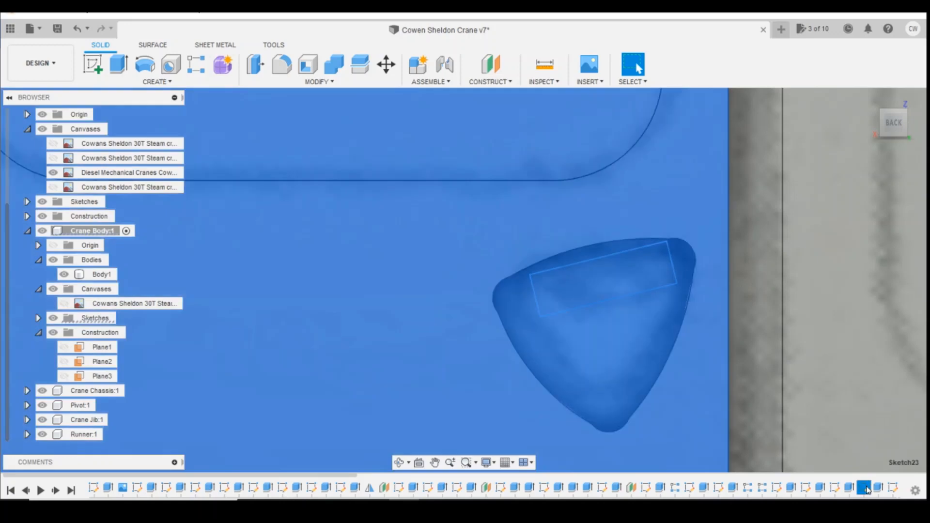
Step: Reopen the triangular recess sketch and dimension the horizontal distance from its lower corner to the door's right edge, keeping the drawn distance
right_click(865, 488)
left_click(848, 361)
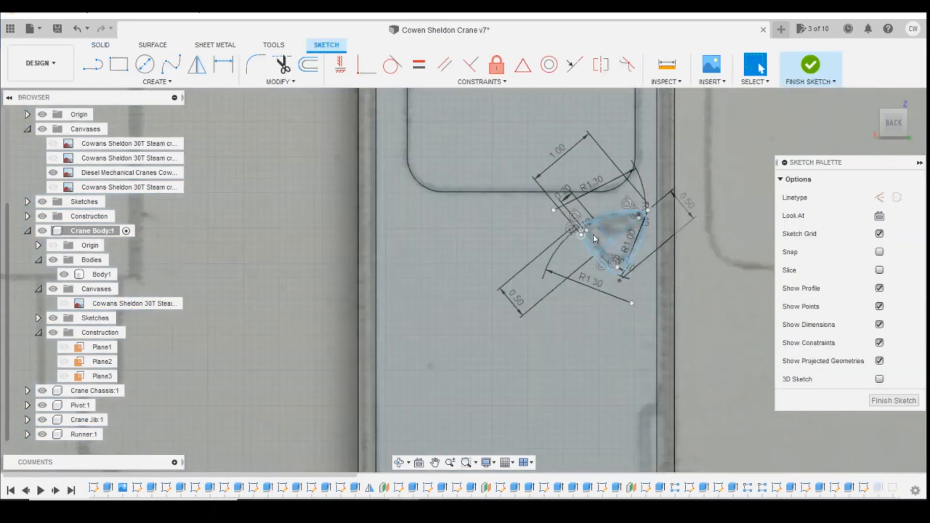
scroll(603, 261, "up", 5)
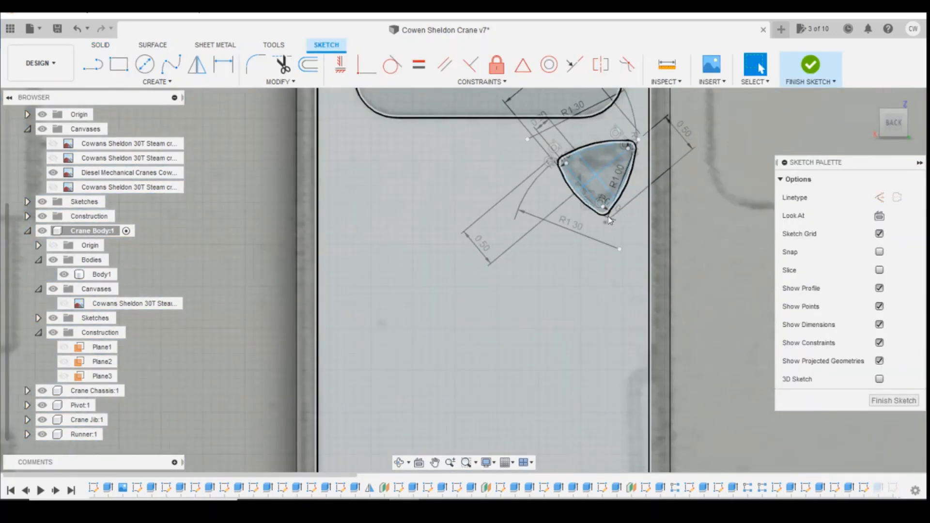
key("d")
scroll(618, 217, "up", 3)
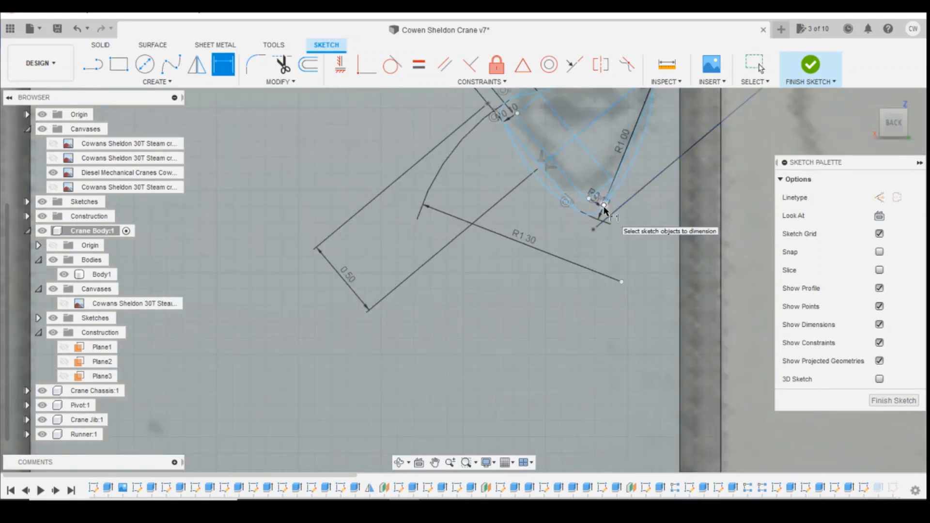
left_click(605, 206)
left_click(679, 209)
left_click(660, 219)
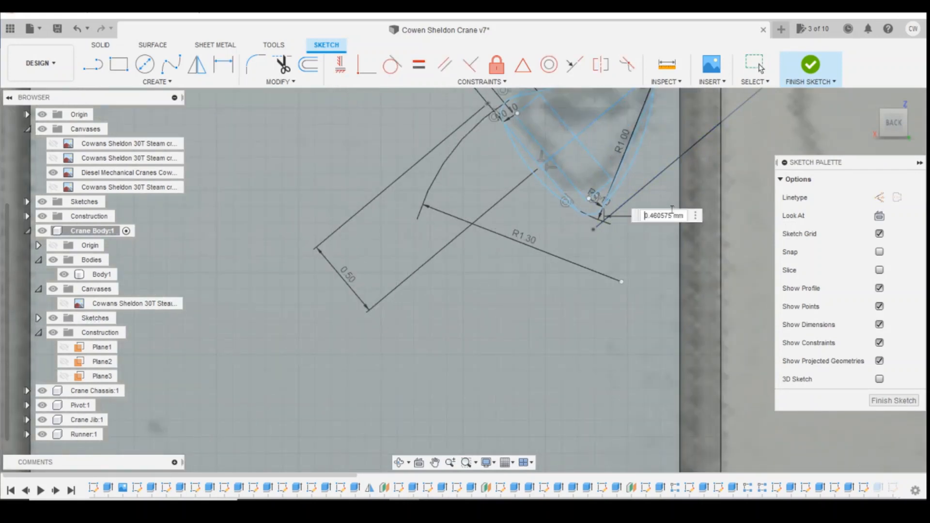
key("Return")
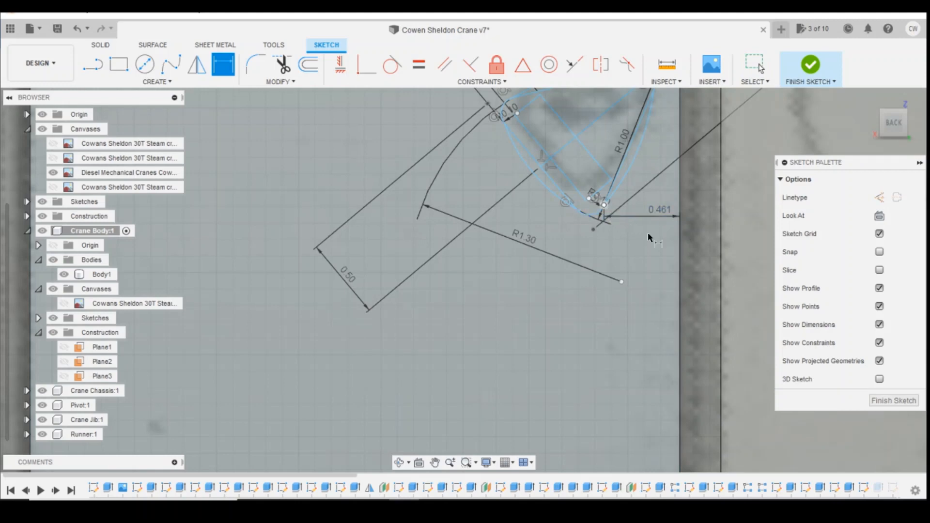
Step: Dimension the vertical distance from the recess's lower corner to the door's bottom edge, keeping the drawn distance
scroll(647, 231, "down", 2)
scroll(649, 145, "up", 3)
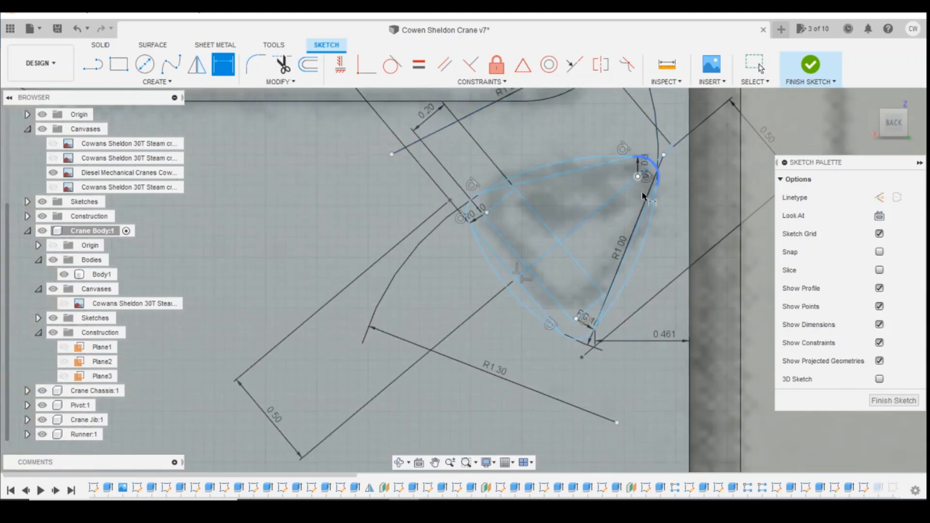
scroll(643, 196, "down", 2)
scroll(621, 289, "down", 4)
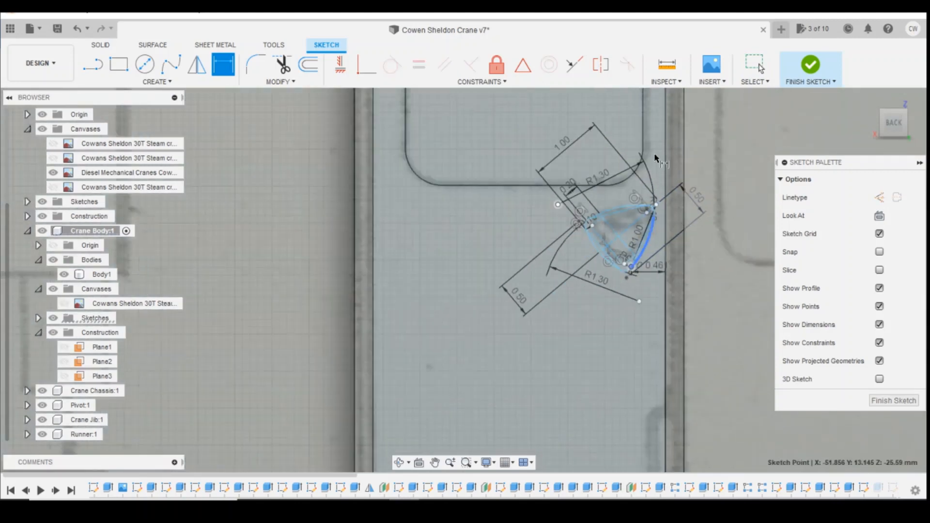
scroll(647, 393, "up", 2)
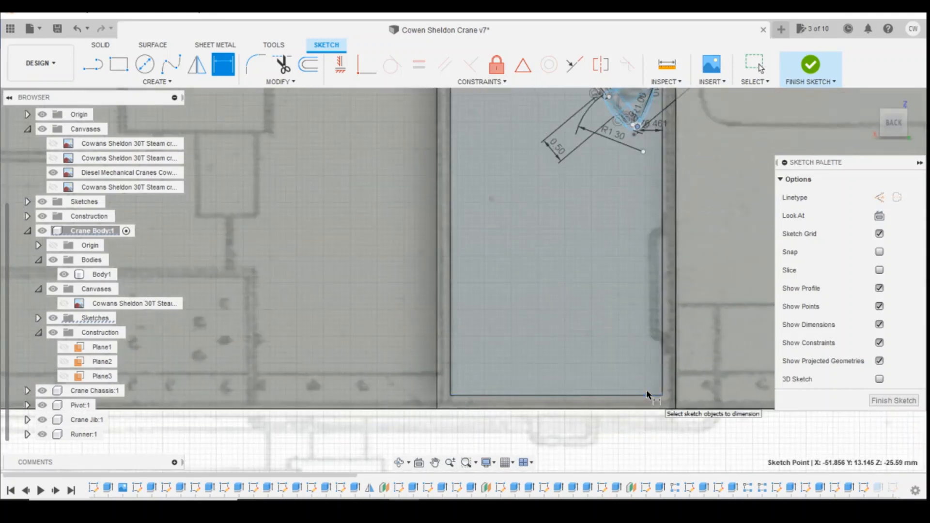
left_click(646, 396)
left_click(652, 319)
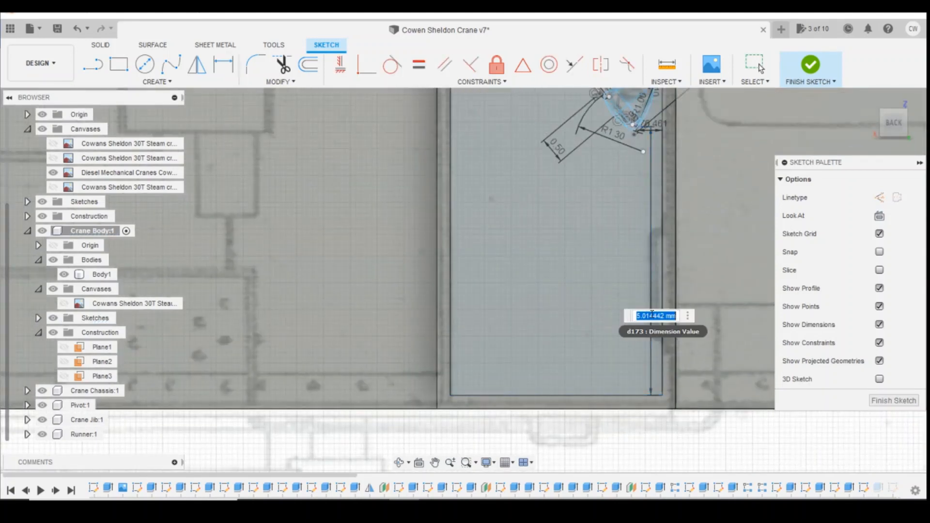
key("Return")
Step: Dimension the recess's upper right point to the door's right edge, keeping the drawn distance, and finish the sketch
scroll(651, 109, "up", 3)
scroll(651, 109, "up", 2)
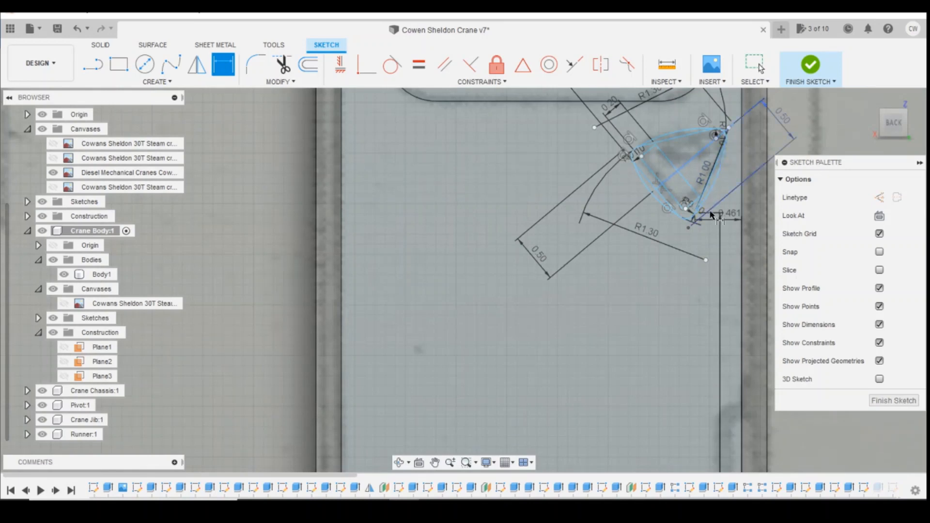
left_click(728, 129)
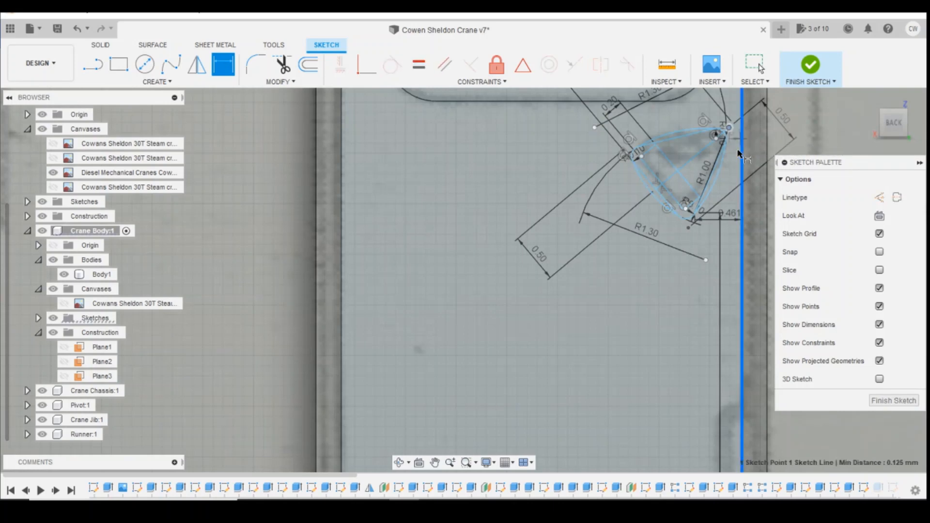
left_click(736, 150)
key("Return")
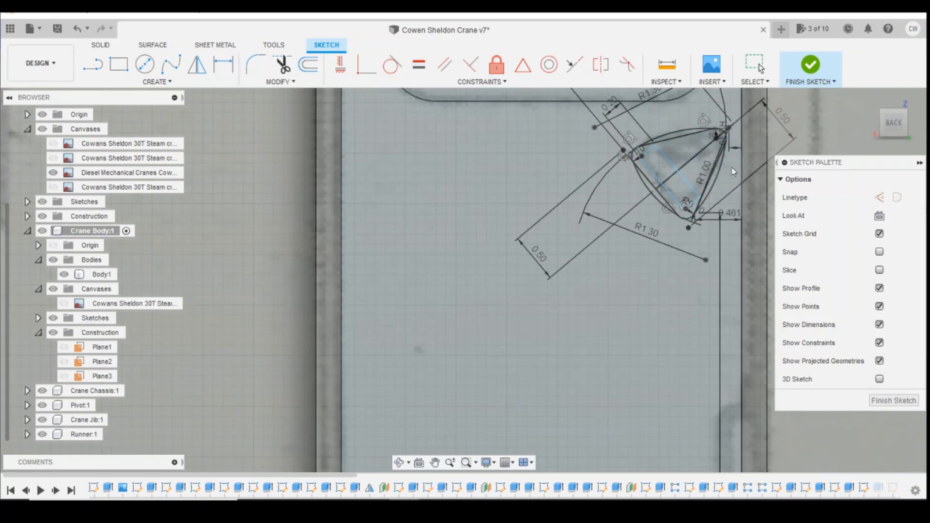
scroll(713, 175, "down", 1)
left_click(811, 65)
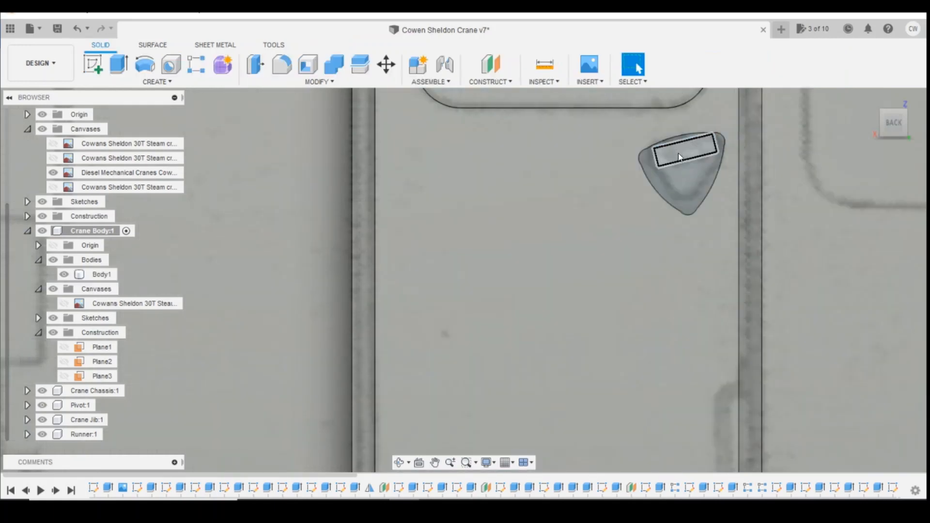
Step: Reopen the grip bar sketch and dimension the rectangle's lower right corner to the nearby outline point on the recess's right side
right_click(893, 490)
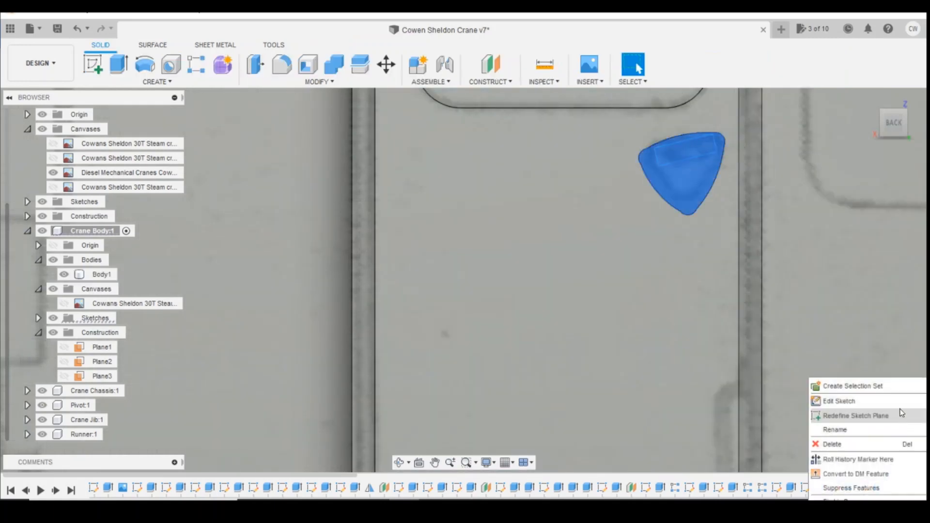
left_click(888, 399)
scroll(715, 140, "up", 5)
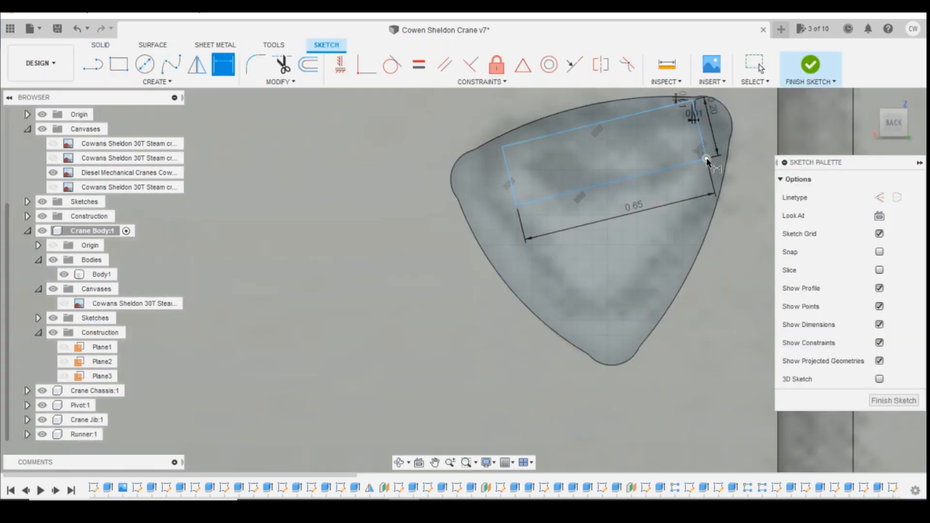
left_click(707, 159)
left_click(731, 137)
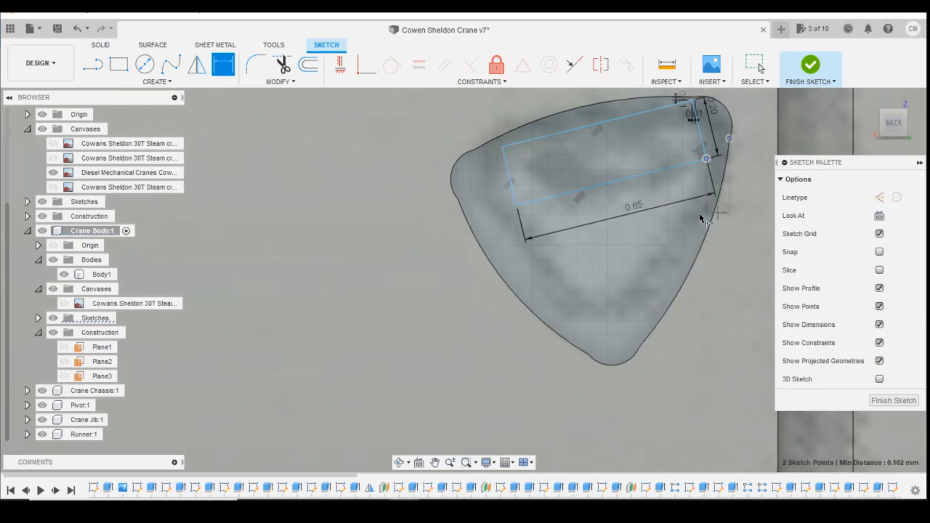
left_click(737, 243)
key("Return")
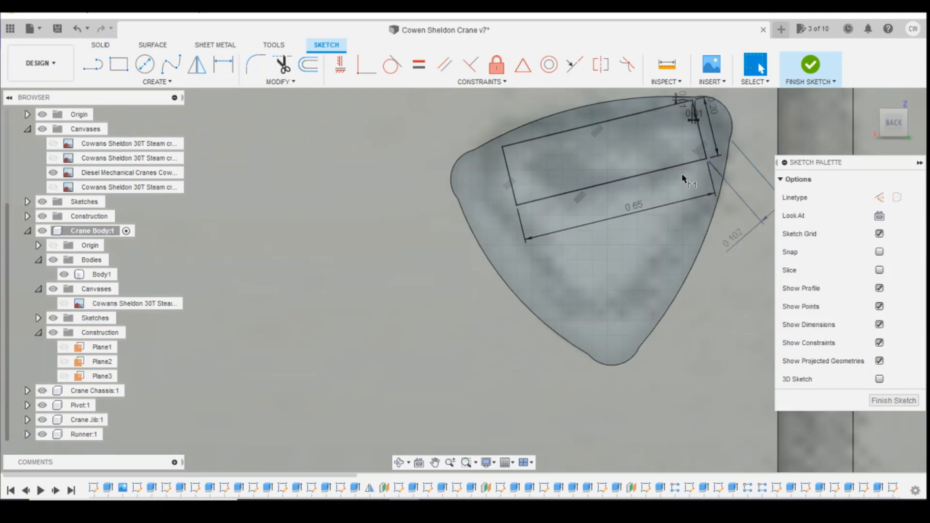
Step: Extrude the grip bar rectangle 0.30 mm and join it to the crane body
left_click(632, 154)
right_click(633, 155)
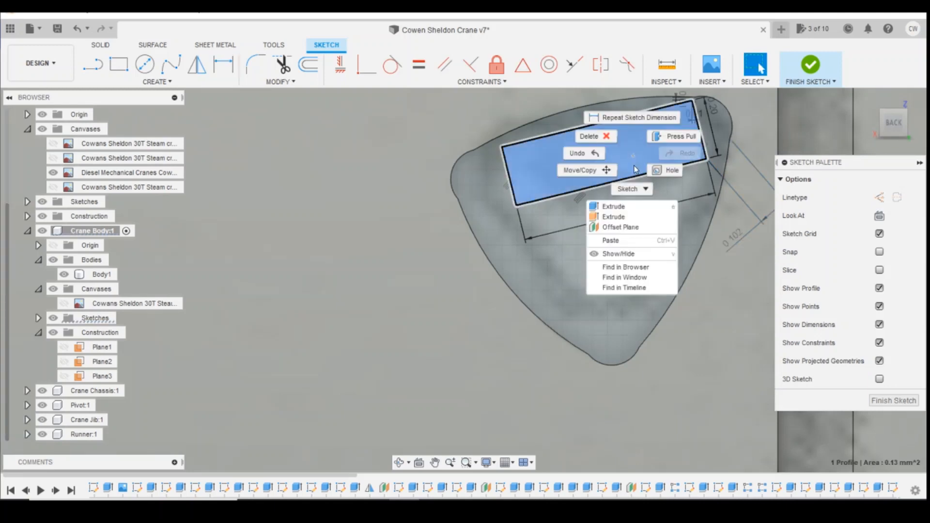
left_click(630, 206)
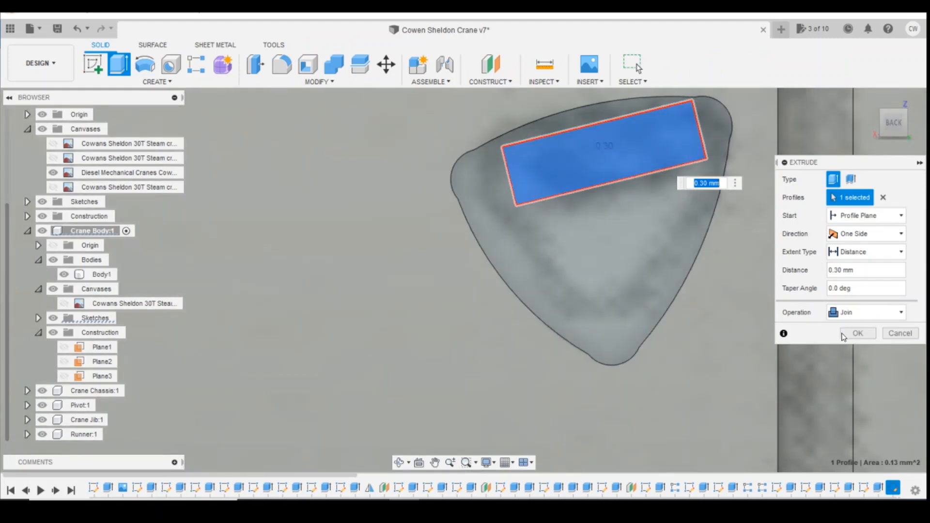
left_click(844, 336)
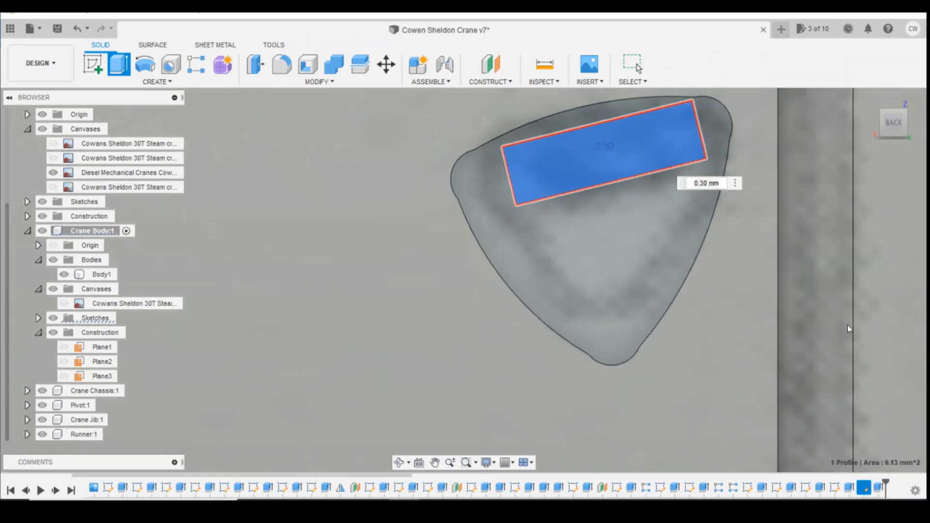
Step: Start a sketch on the cab door's face and offset the window cutout outline 0.2 mm outward
scroll(767, 321, "down", 2)
scroll(753, 302, "down", 8)
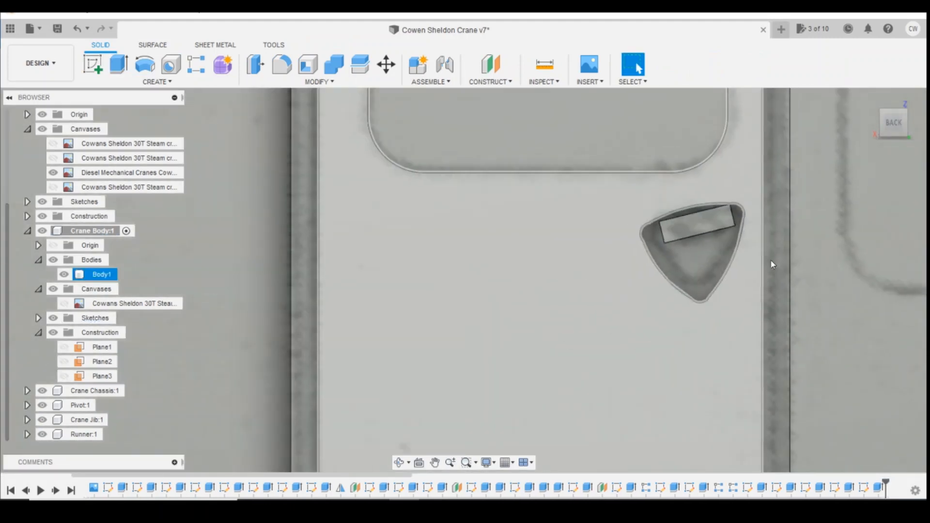
scroll(829, 168, "down", 3)
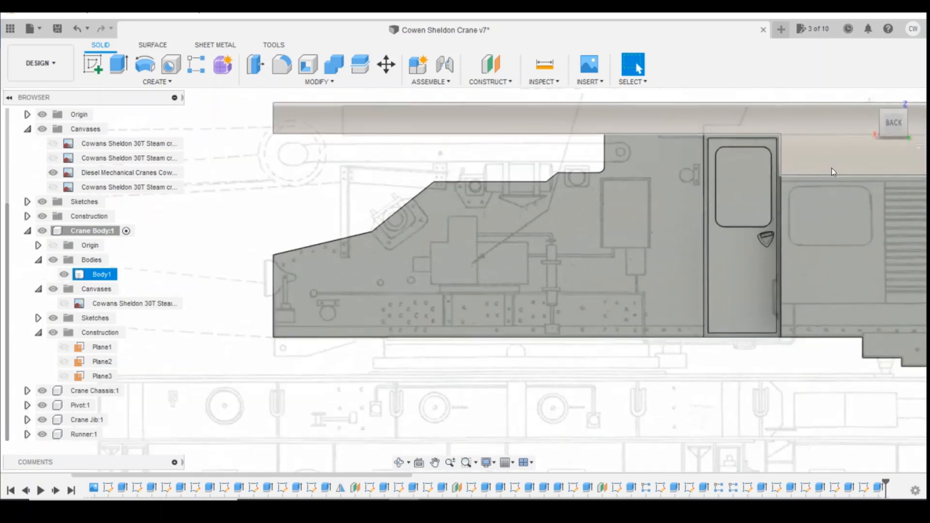
mouse_move(892, 125)
left_mouse_down()
mouse_move(923, 125)
mouse_move(913, 154)
left_mouse_up()
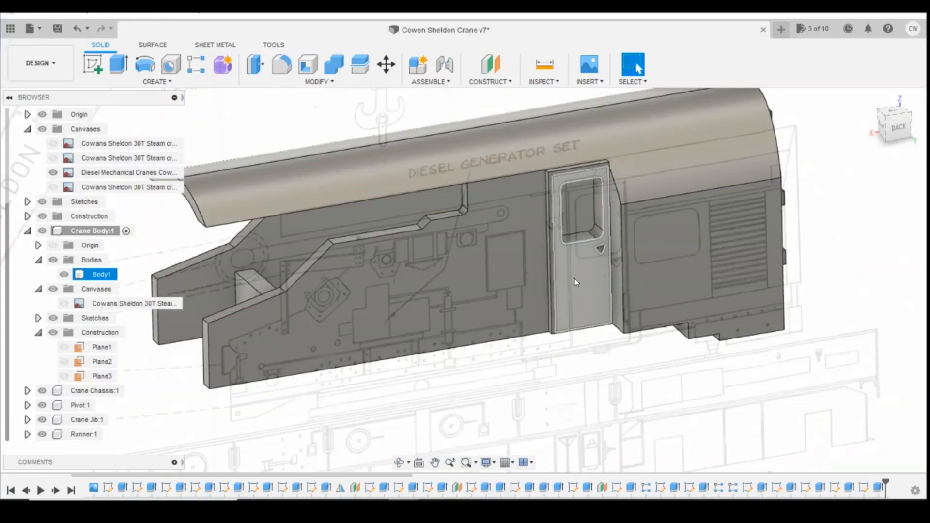
left_click(92, 63)
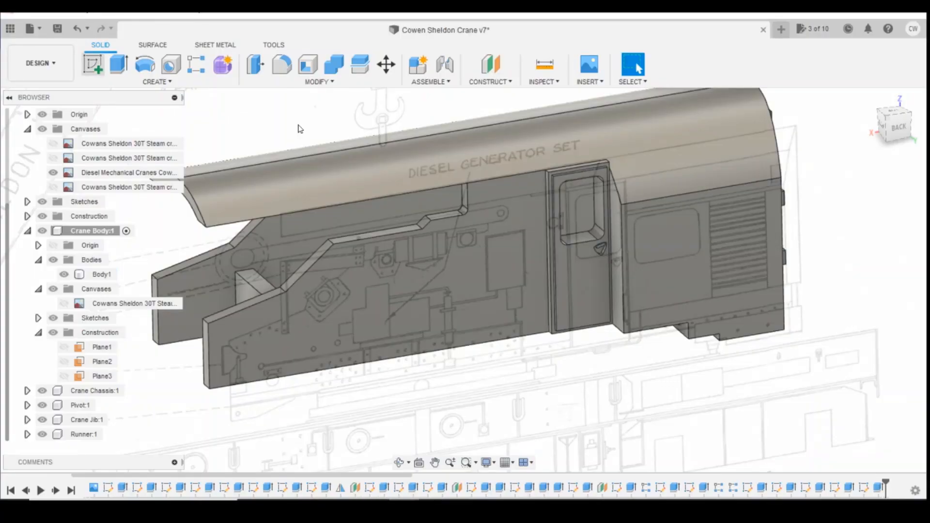
left_click(582, 287)
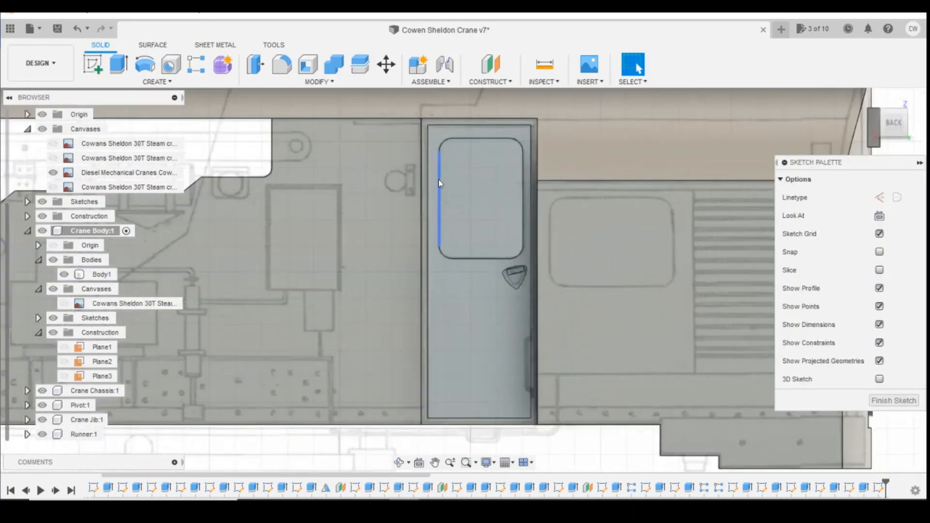
left_click(124, 66)
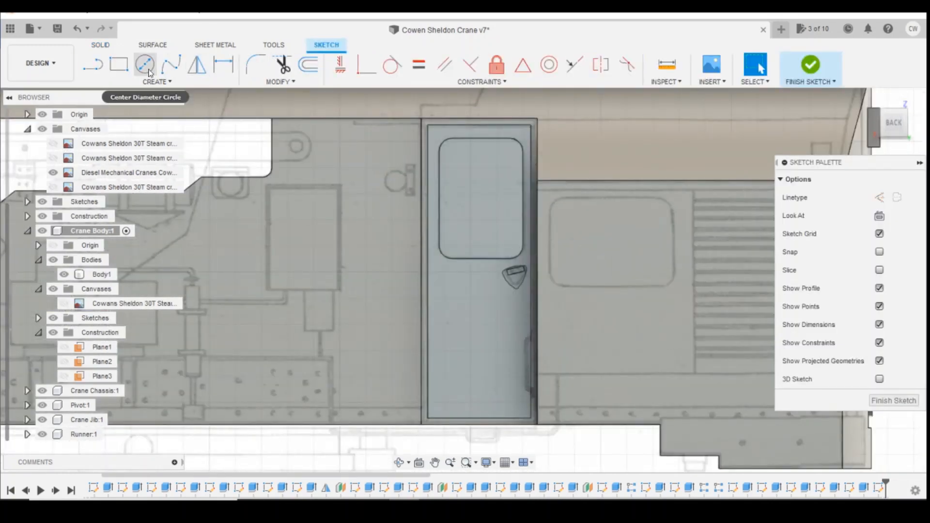
left_click(308, 65)
left_click(472, 137)
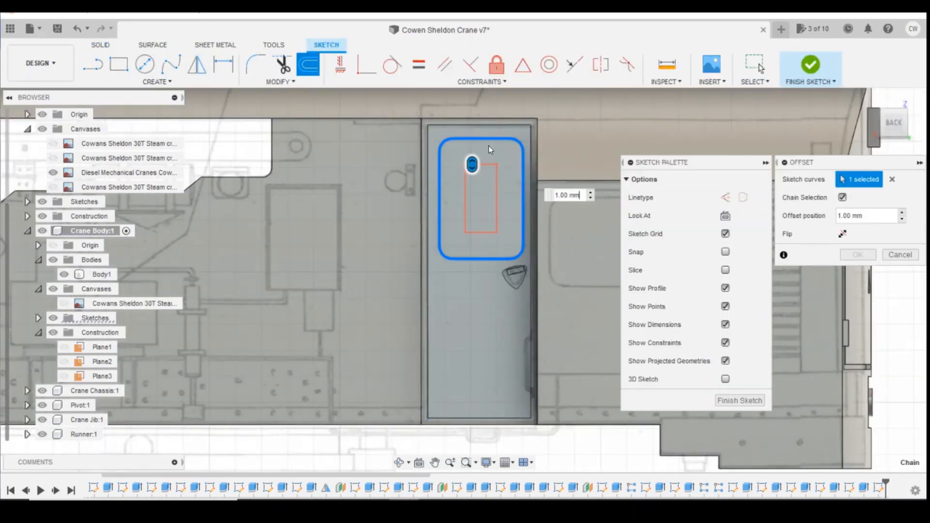
left_click_drag(473, 153, 476, 134)
type("-0.2")
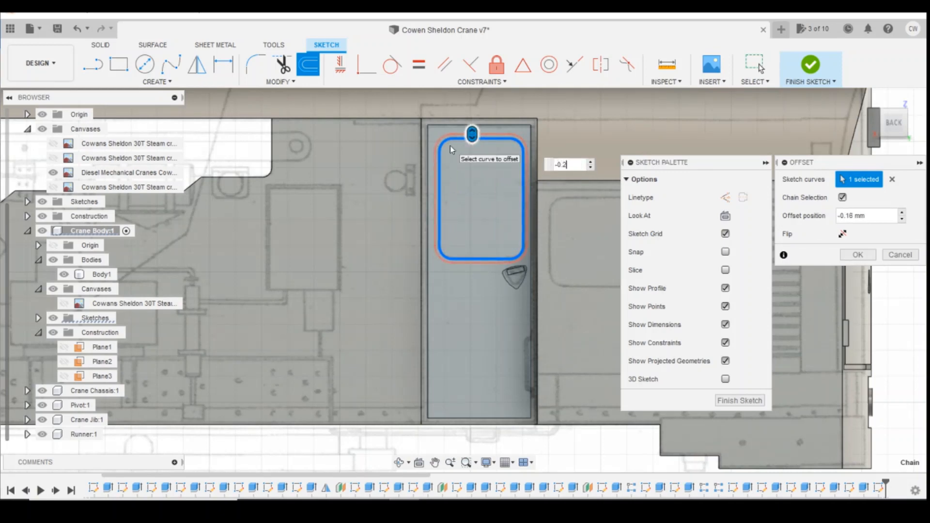
key("Return")
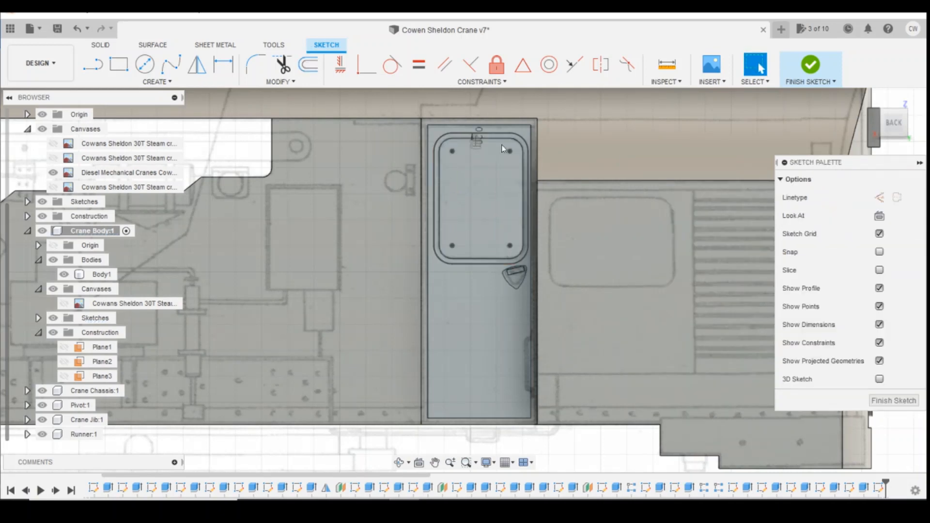
Step: Extrude the narrow ring around the door's window cutout 0.15 mm
scroll(478, 259, "up", 3)
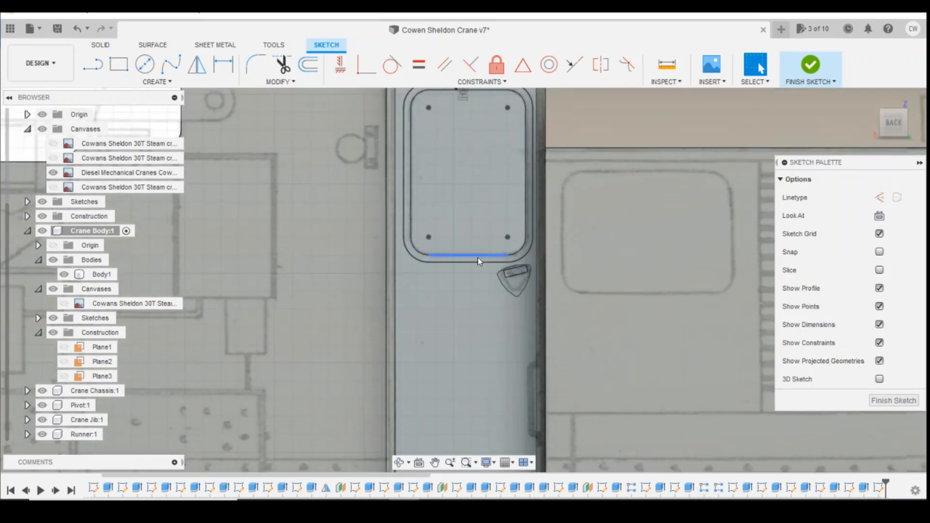
scroll(478, 258, "up", 2)
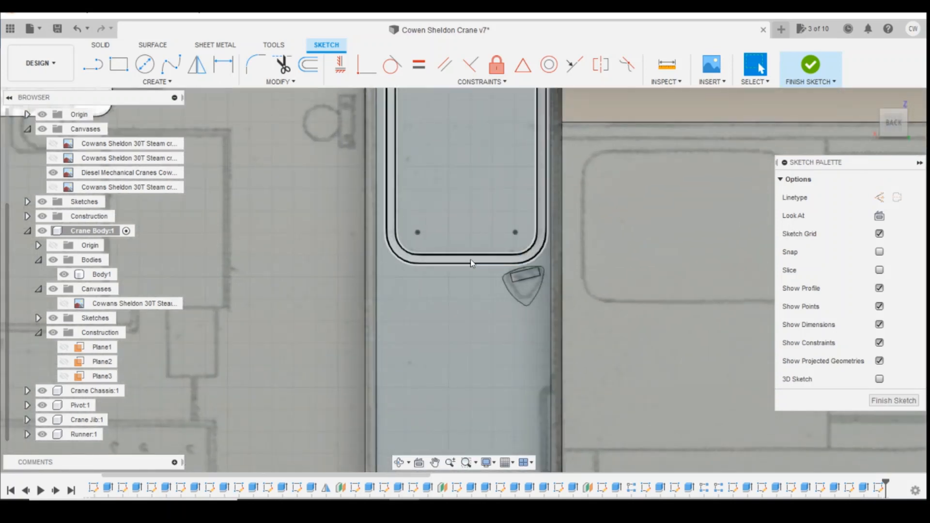
right_click(471, 260)
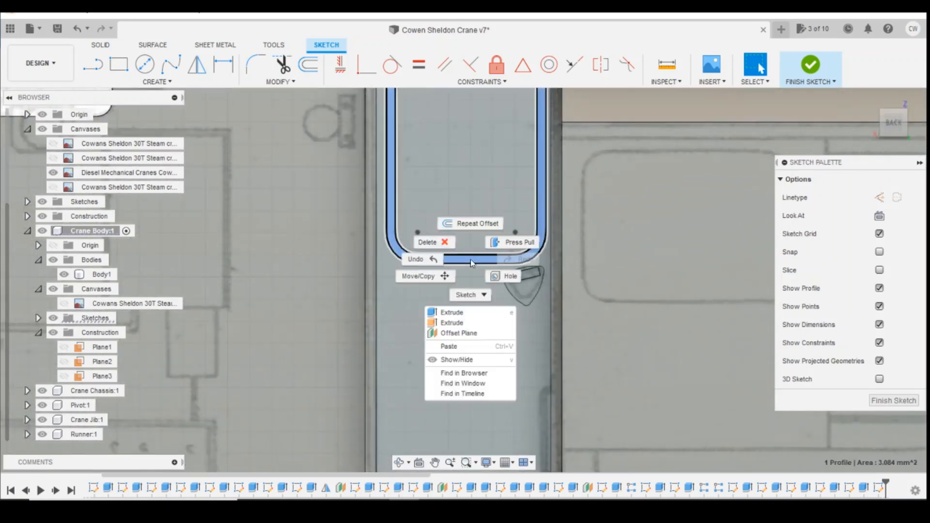
left_click(462, 323)
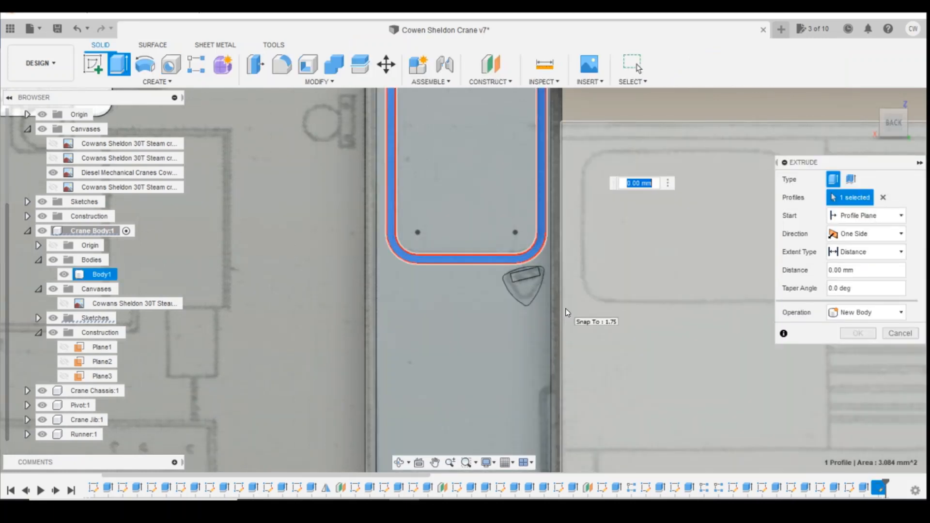
type("0.15")
key("Return")
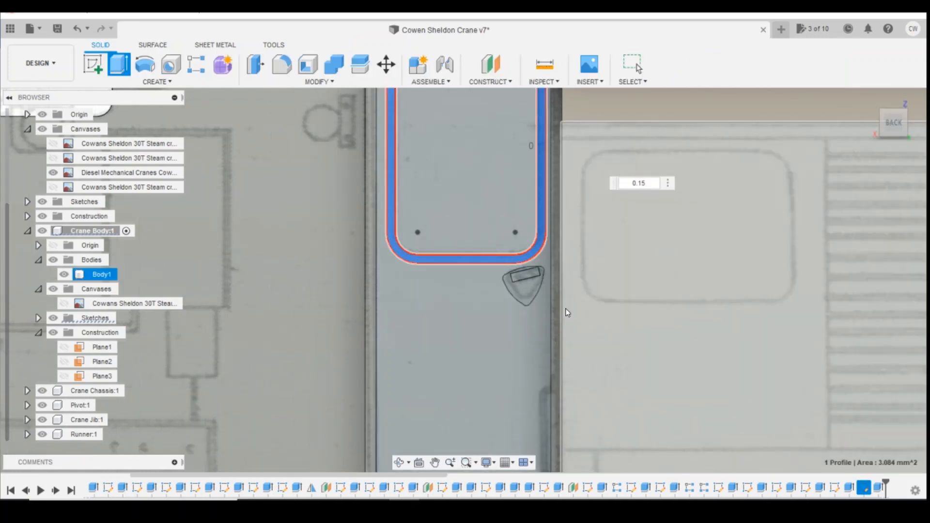
left_click_drag(898, 124, 908, 129)
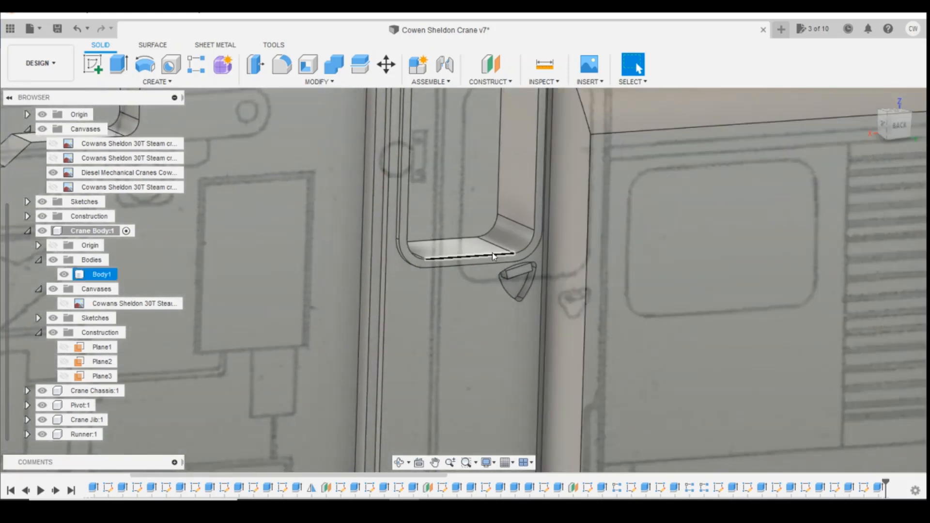
Step: Save the design as a new version with the description "User Saved"
scroll(605, 239, "down", 5)
scroll(605, 240, "down", 3)
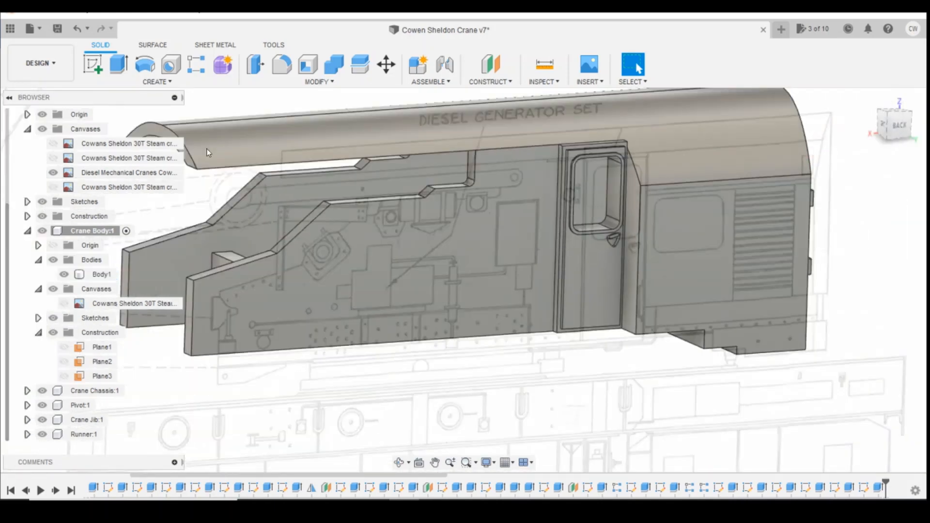
left_click(57, 28)
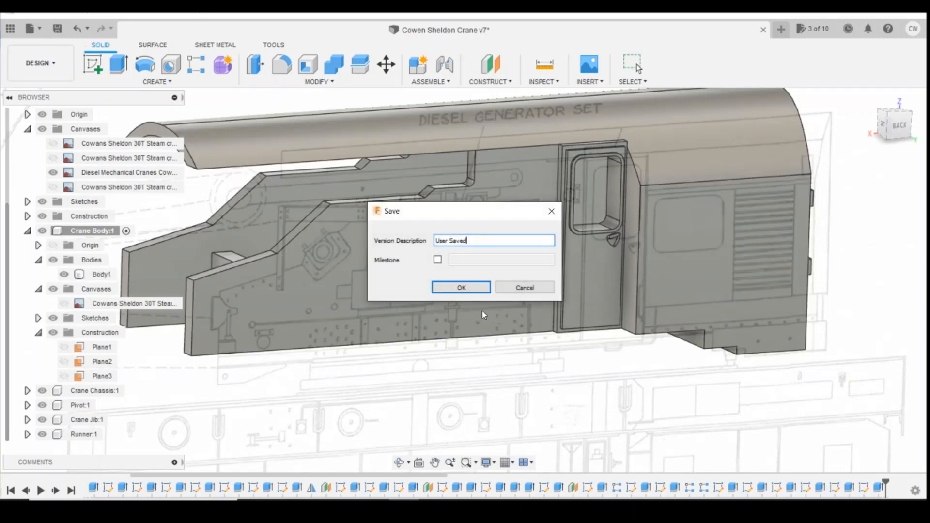
left_click(482, 289)
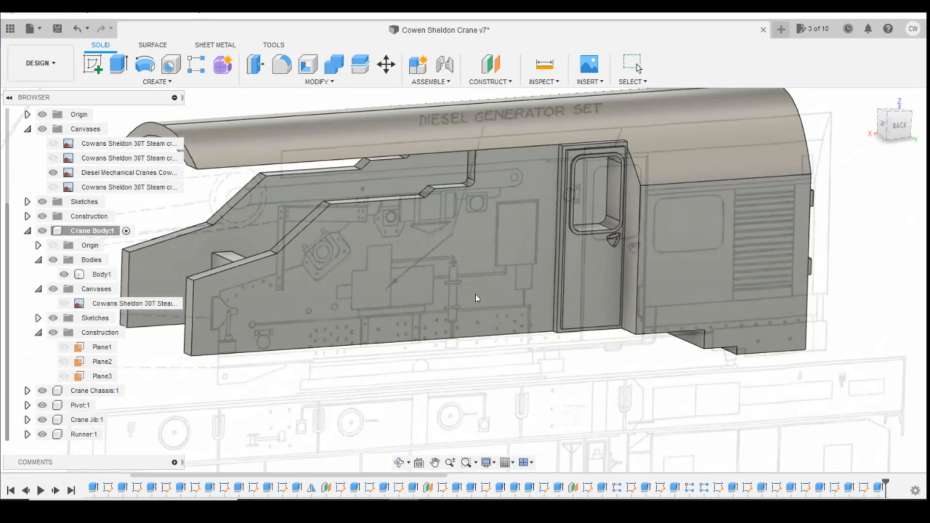
Step: Examine the crane photo in the Photos app and compare its side plate details with the reference drawing in Fusion 360
key("alt+Tab")
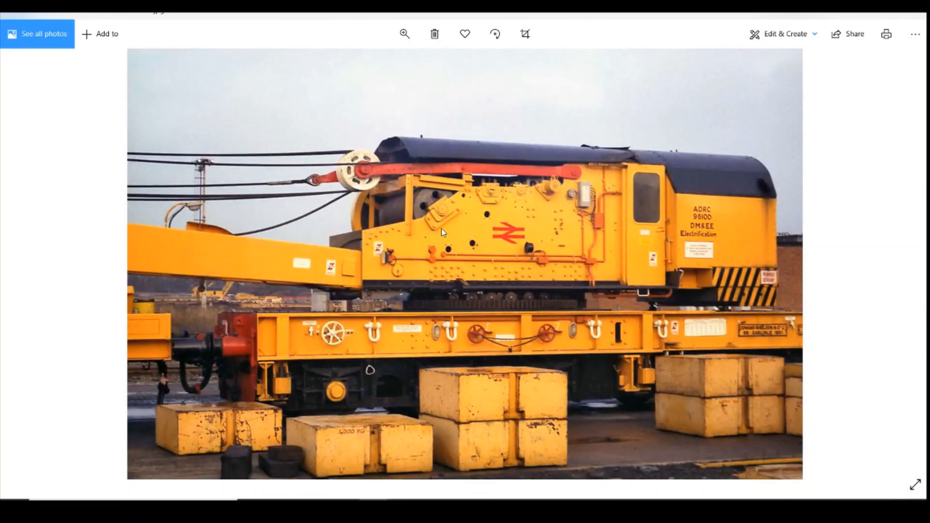
key("alt+Tab")
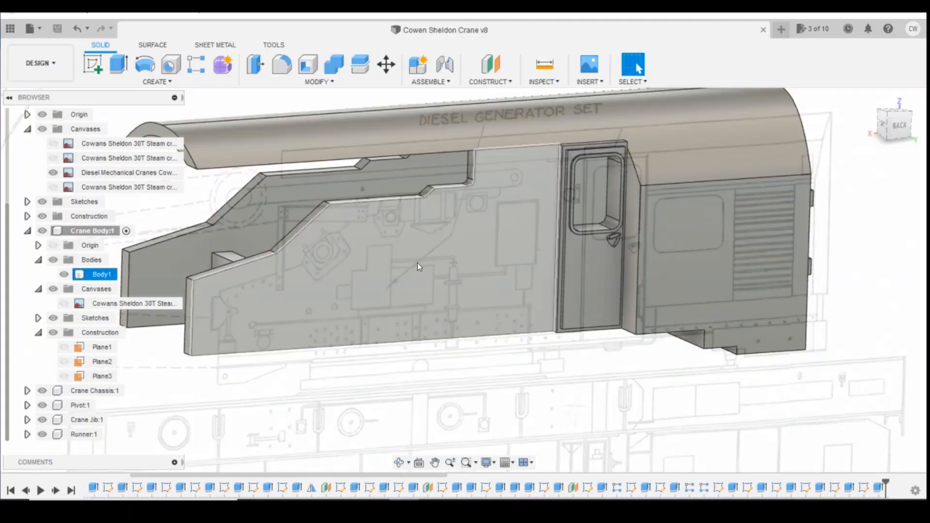
left_click(597, 243)
scroll(267, 206, "up", 5)
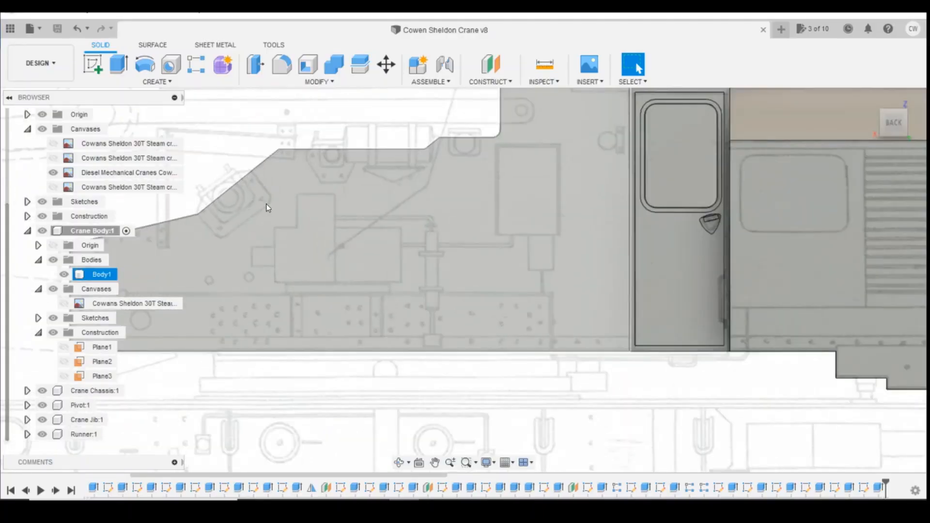
scroll(281, 228, "down", 2)
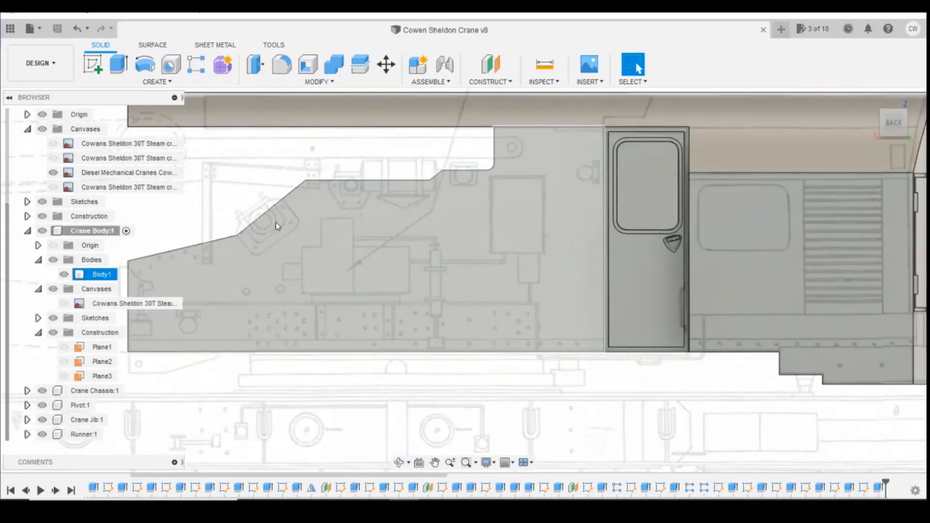
key("Escape")
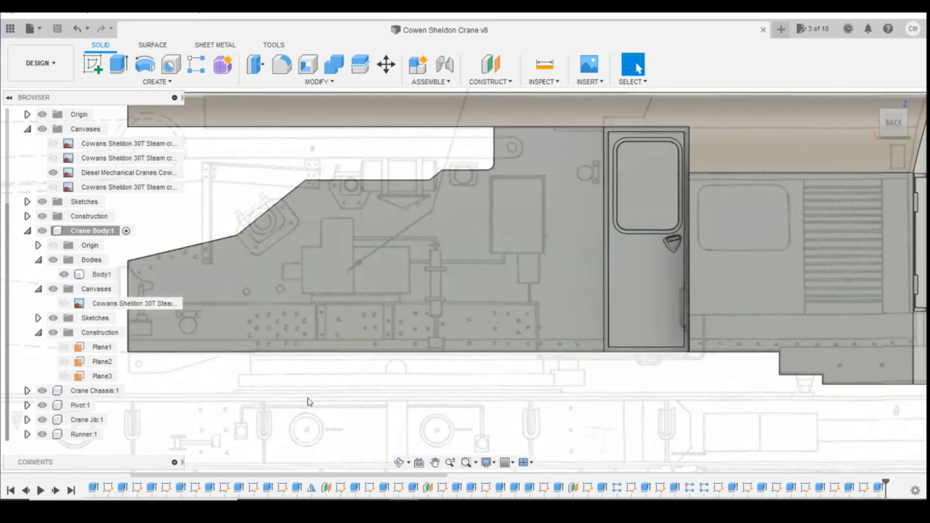
left_click(388, 466)
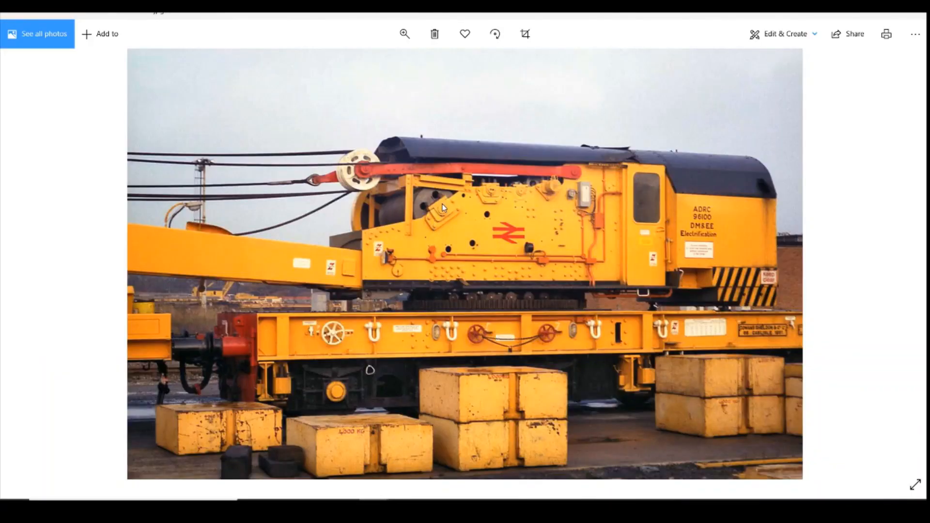
key("alt+Tab")
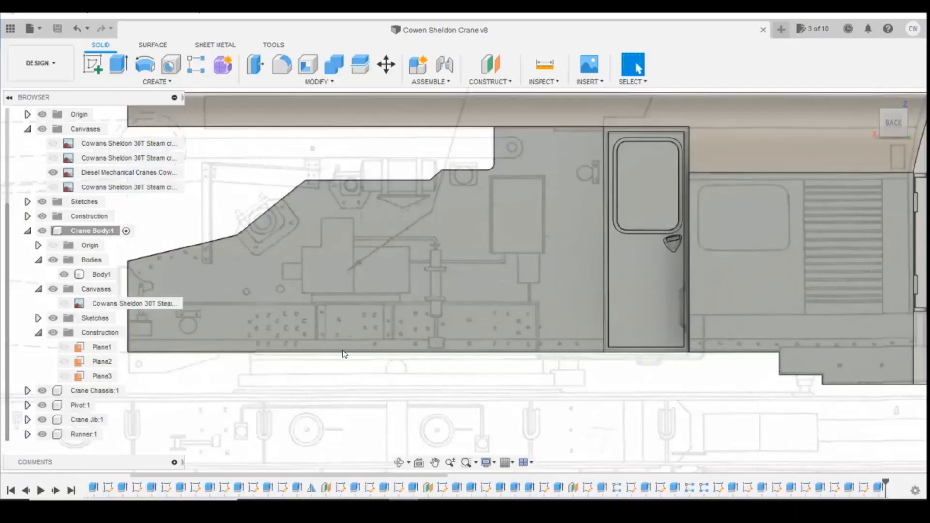
Step: Start a sketch on the side plate's face and draw a tilted three-point rectangle over the bearing plate, about 1.9 mm on its short side
scroll(291, 218, "up", 3)
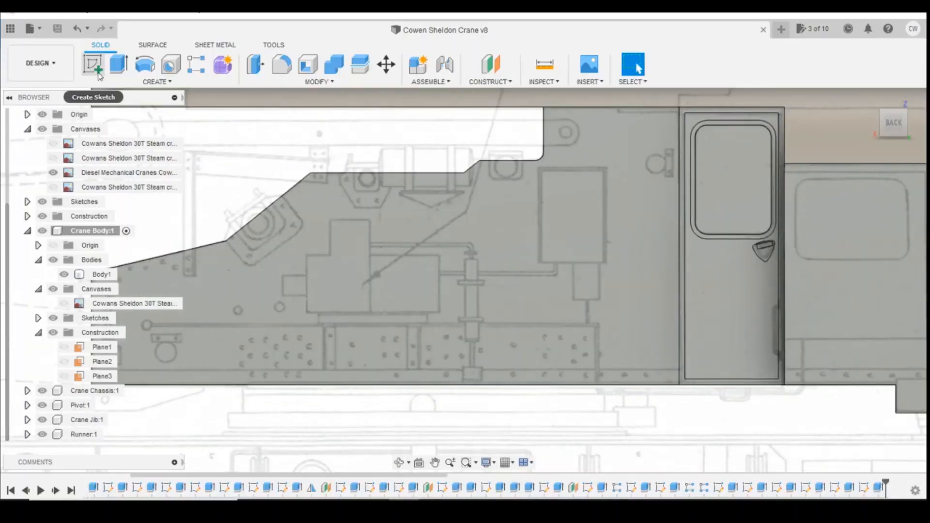
left_click(100, 72)
left_click(326, 243)
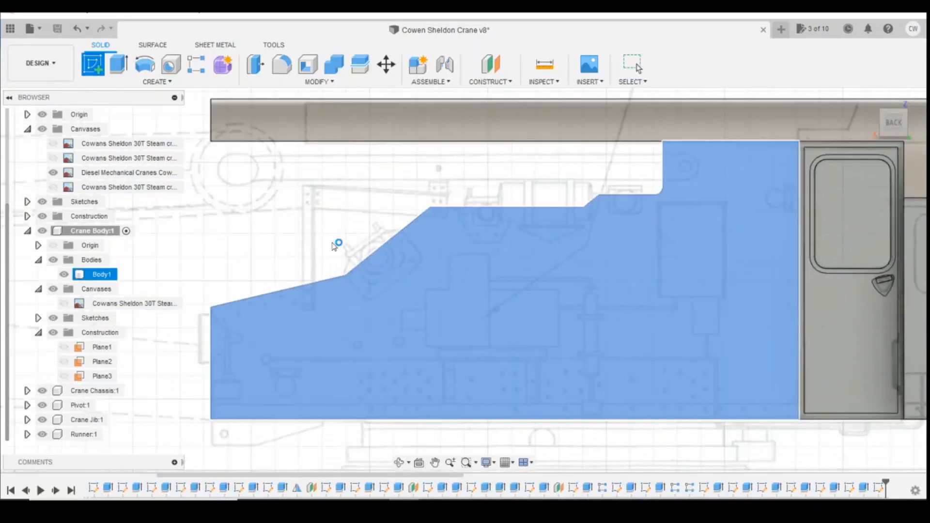
left_click(156, 81)
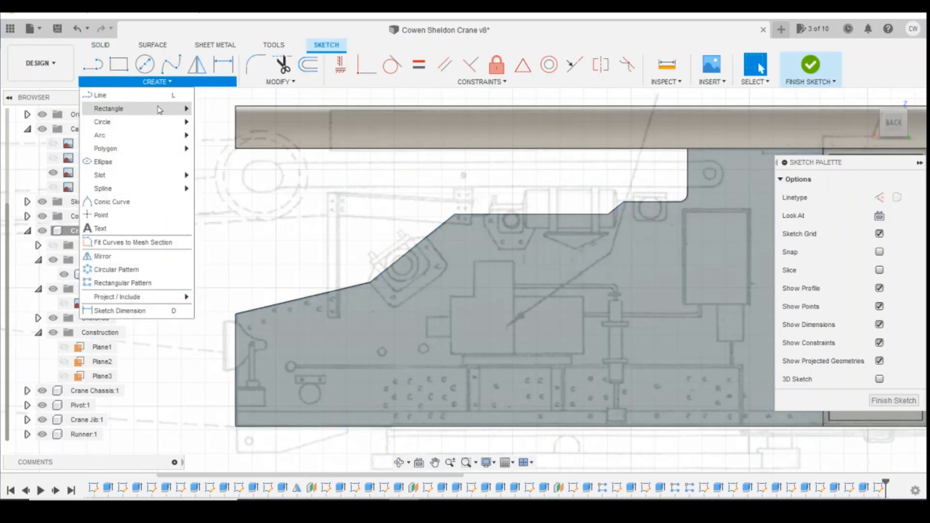
mouse_move(179, 111)
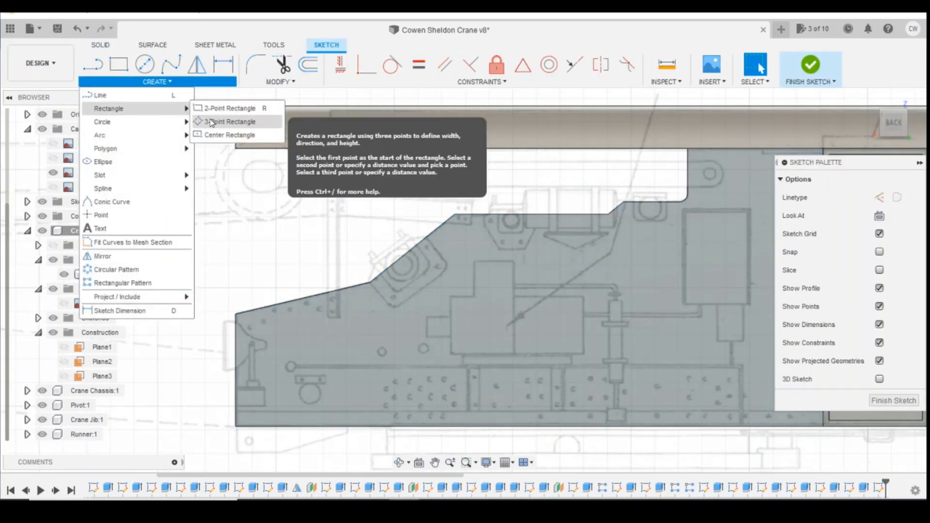
left_click(211, 122)
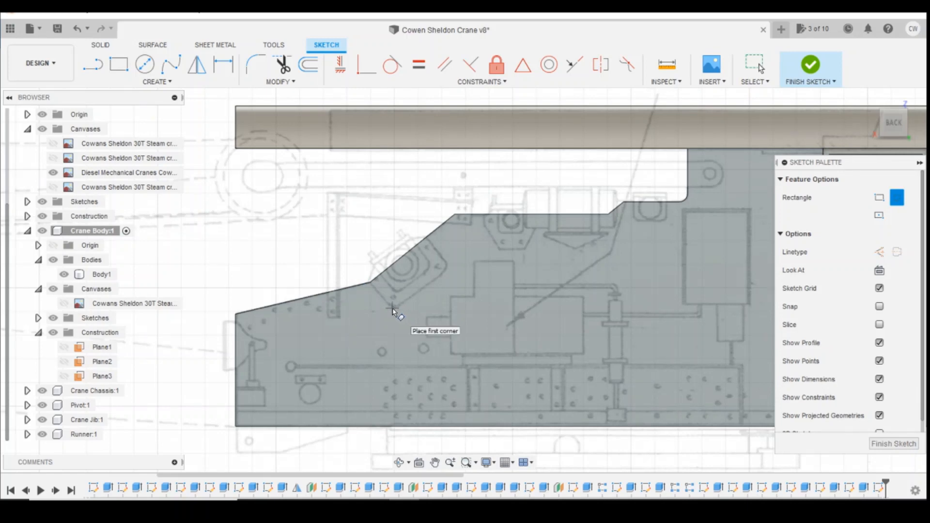
left_click(393, 307)
left_click(364, 241)
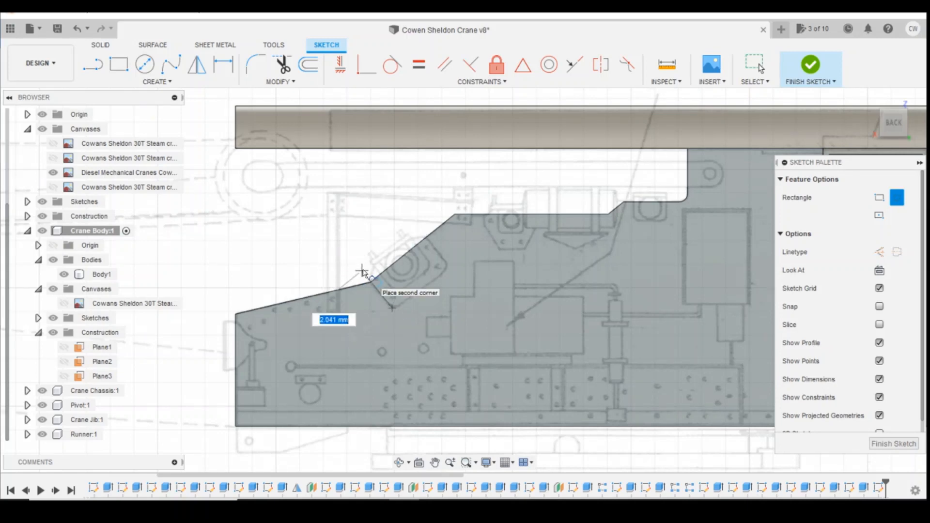
left_click(372, 282)
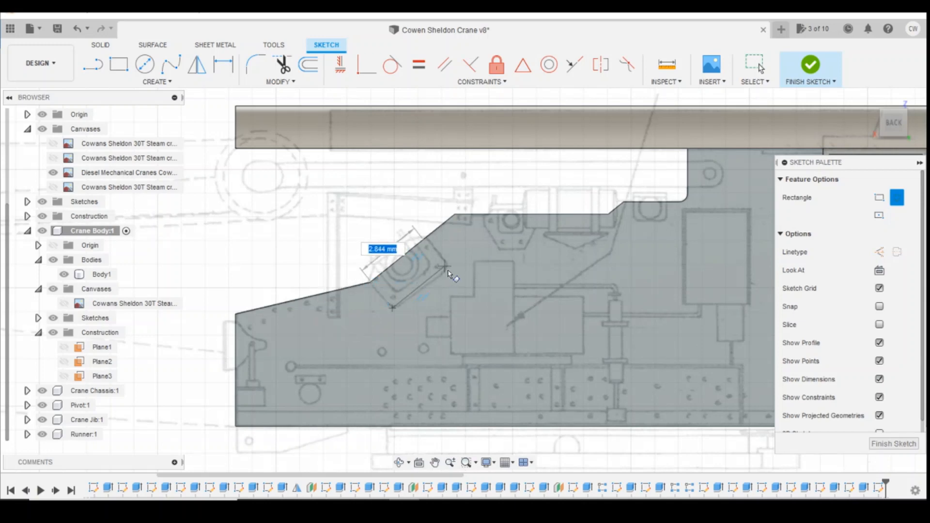
scroll(444, 279, "up", 2)
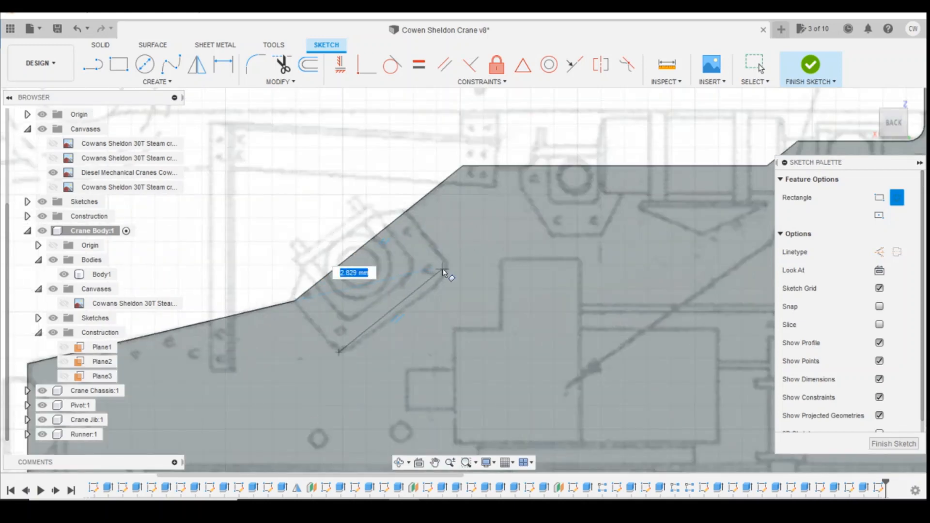
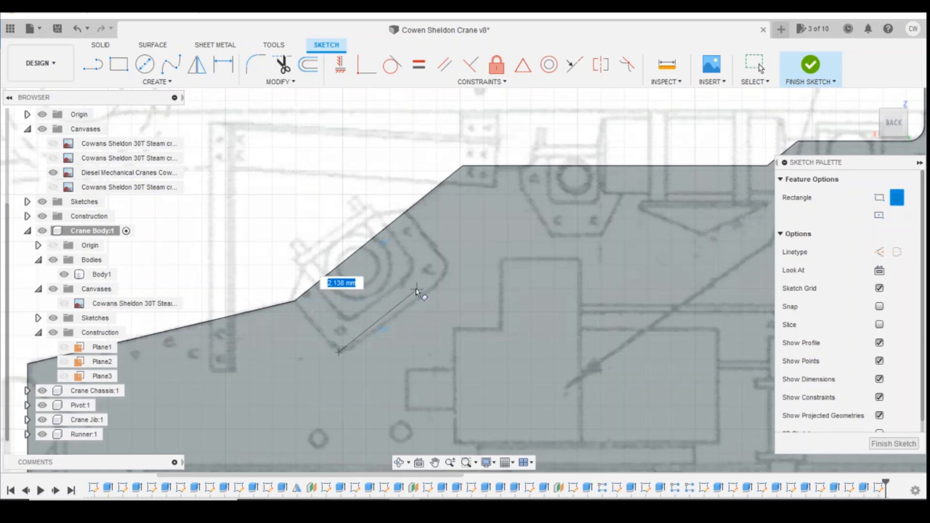
left_click(449, 266)
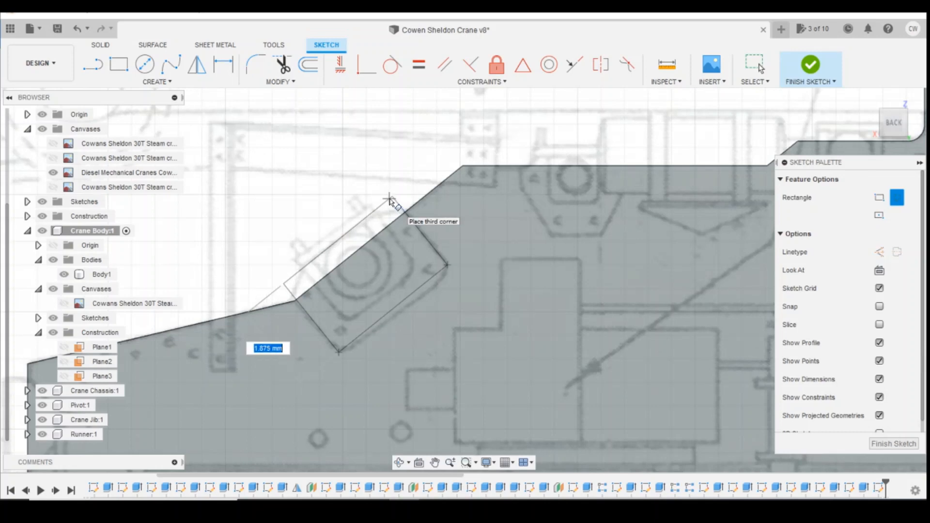
left_click(390, 198)
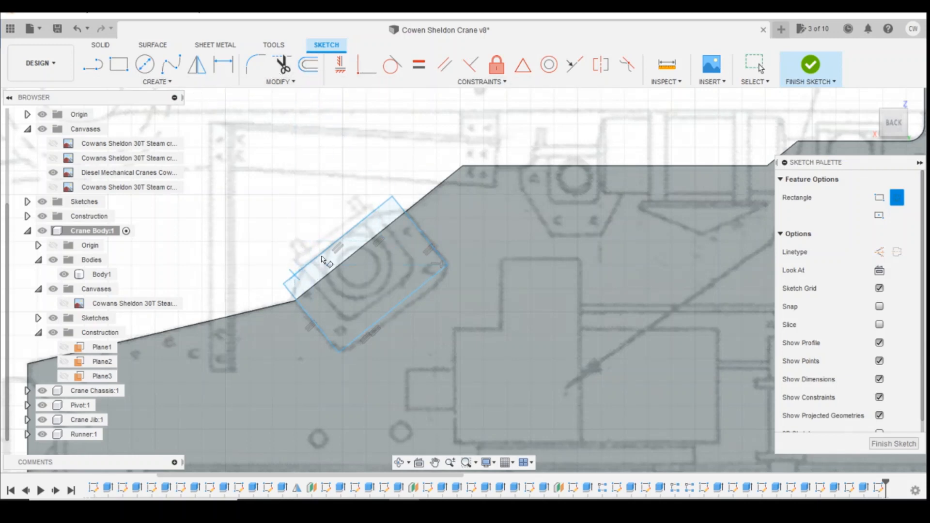
Step: Fillet the two lower corners of the tilted rectangle with a 0.5 mm radius
left_click(256, 64)
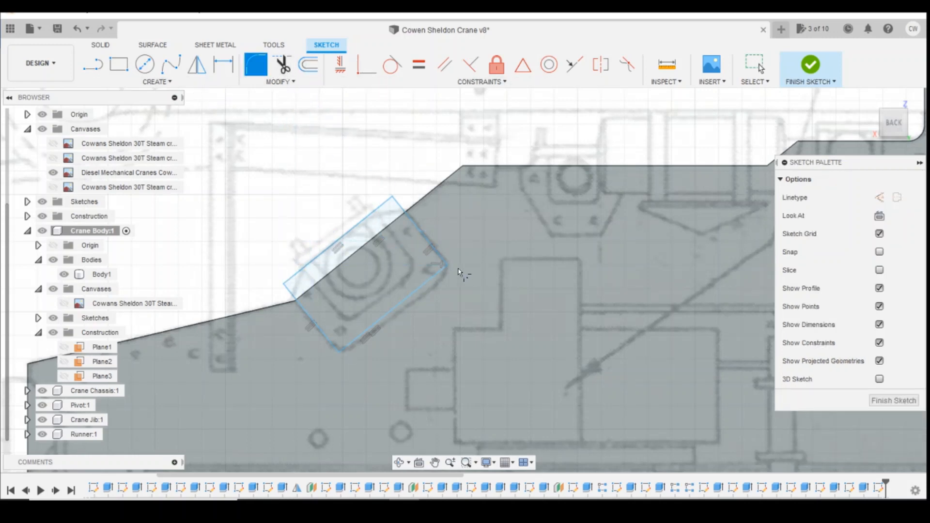
left_click(444, 266)
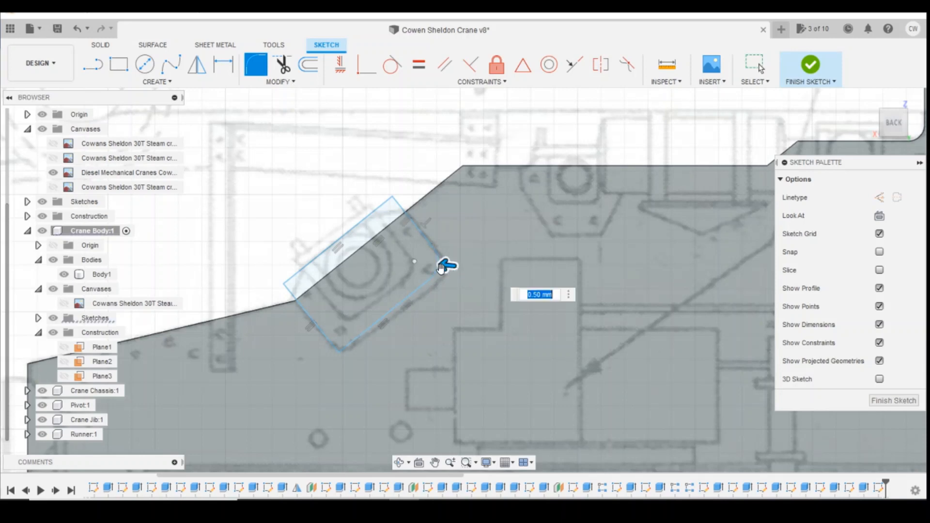
left_click(335, 348)
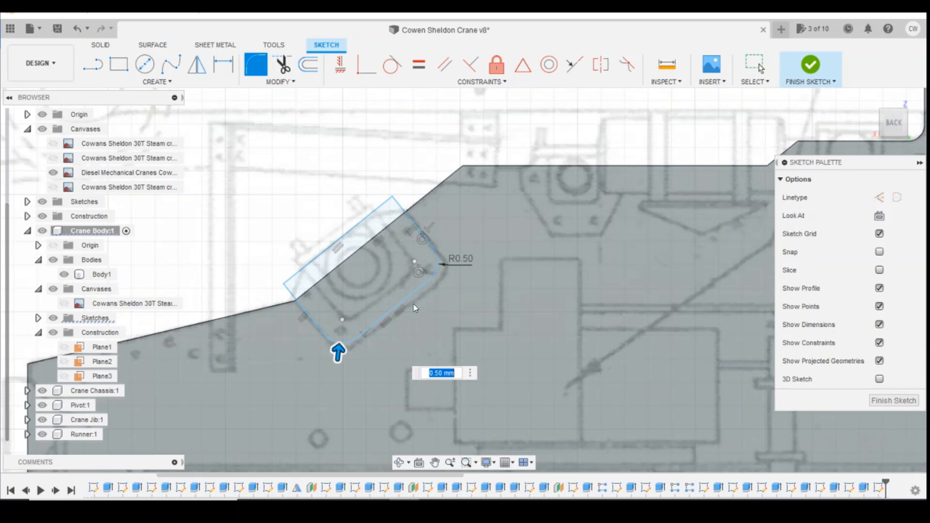
key("Return")
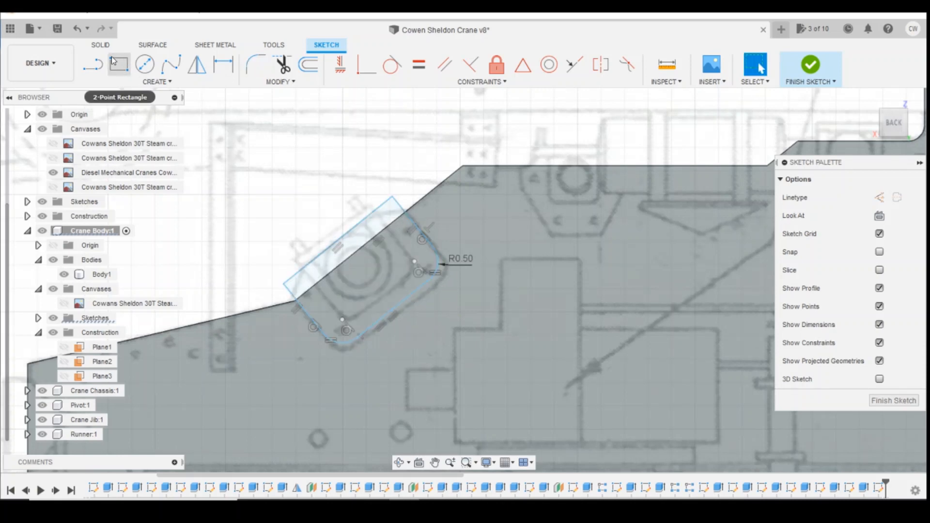
Step: Draw a vertical line from where the rectangle's lower short side meets the side plate edge up to its outer long side
left_click(93, 64)
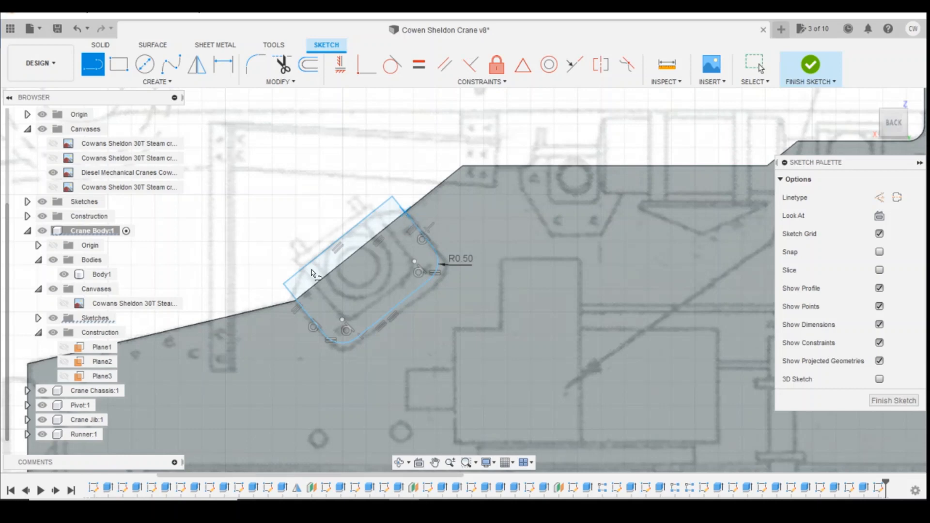
scroll(293, 301, "up", 5)
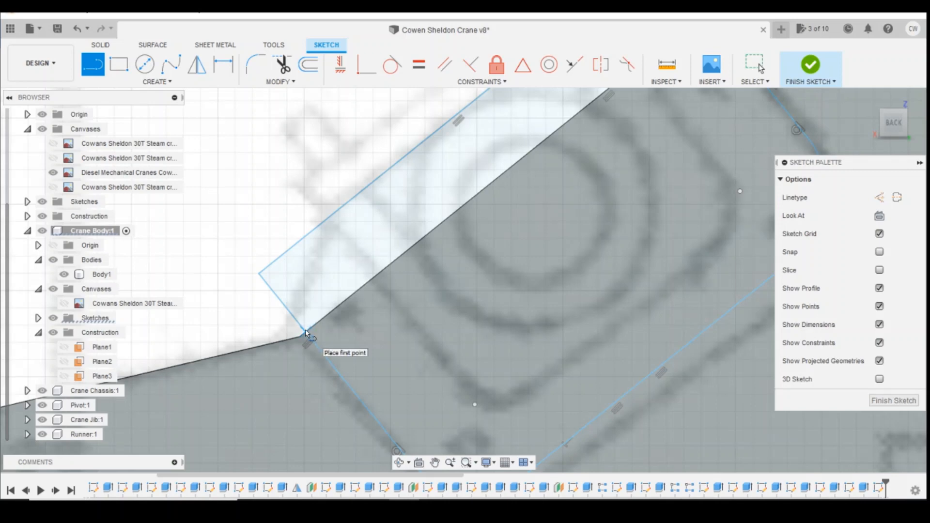
left_click(305, 333)
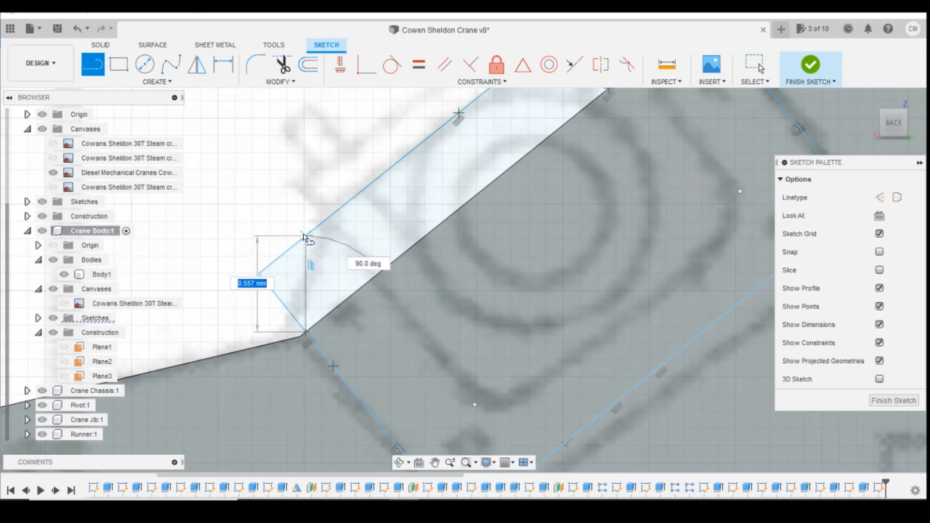
key("Tab")
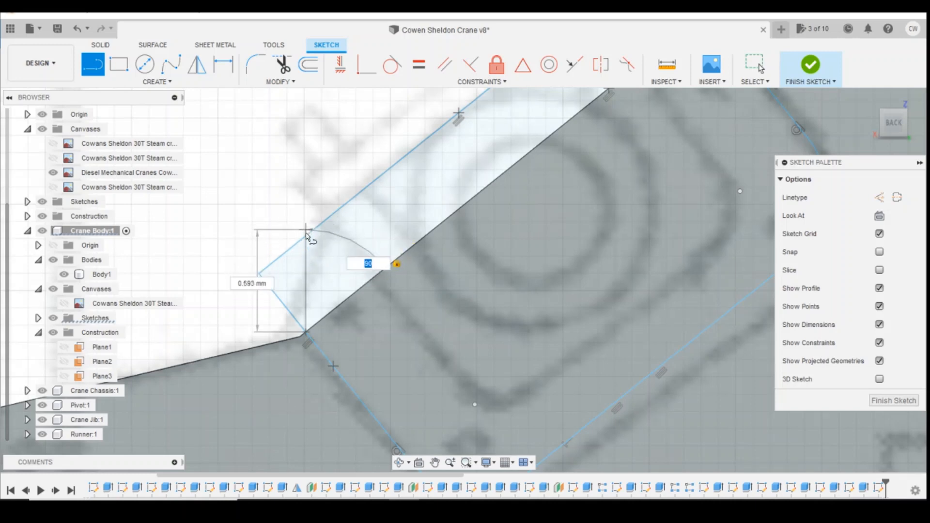
left_click(306, 238)
scroll(364, 272, "down", 4)
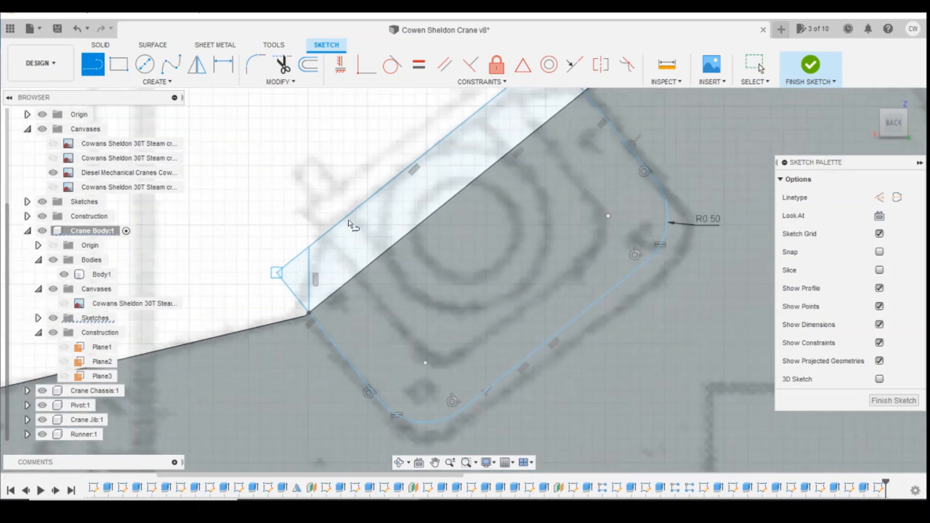
Step: Try a horizontal corner line at the rectangle's upper end, and undo it together with the vertical corner line
scroll(431, 134, "up", 2)
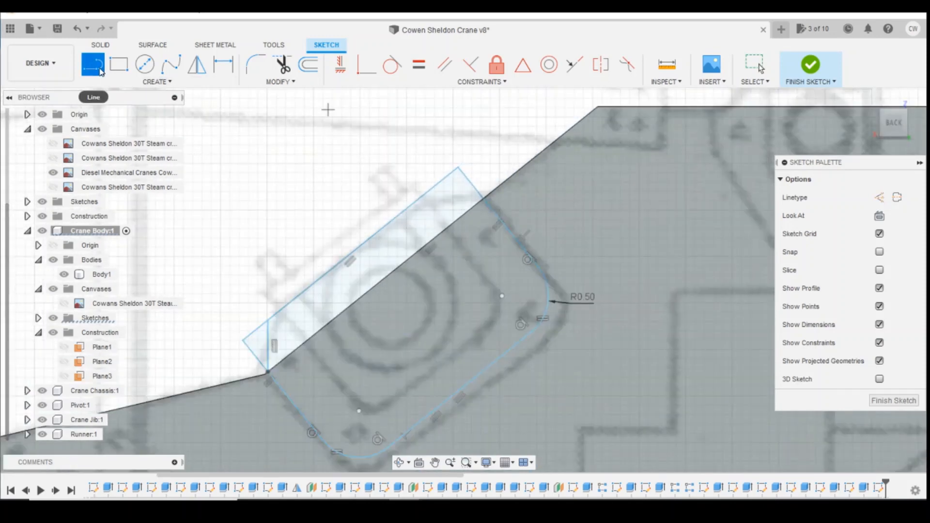
scroll(483, 198, "up", 2)
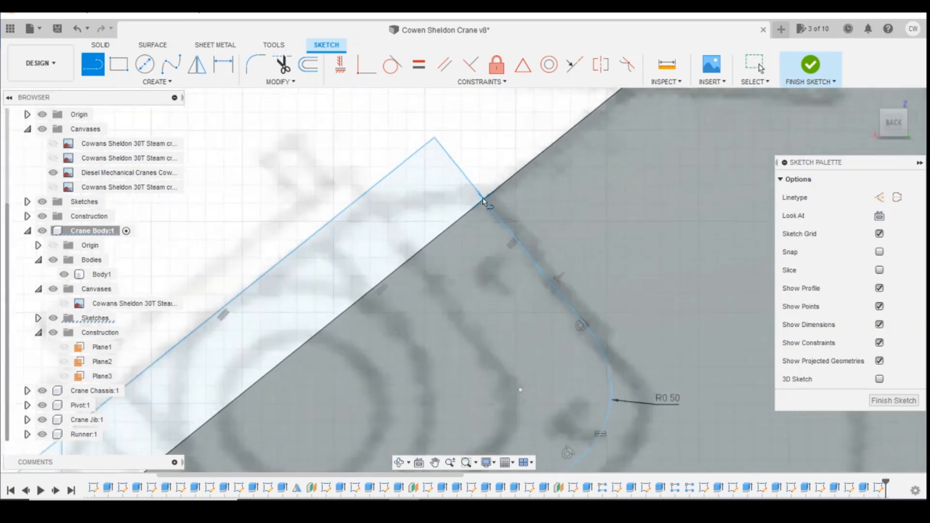
left_click(484, 198)
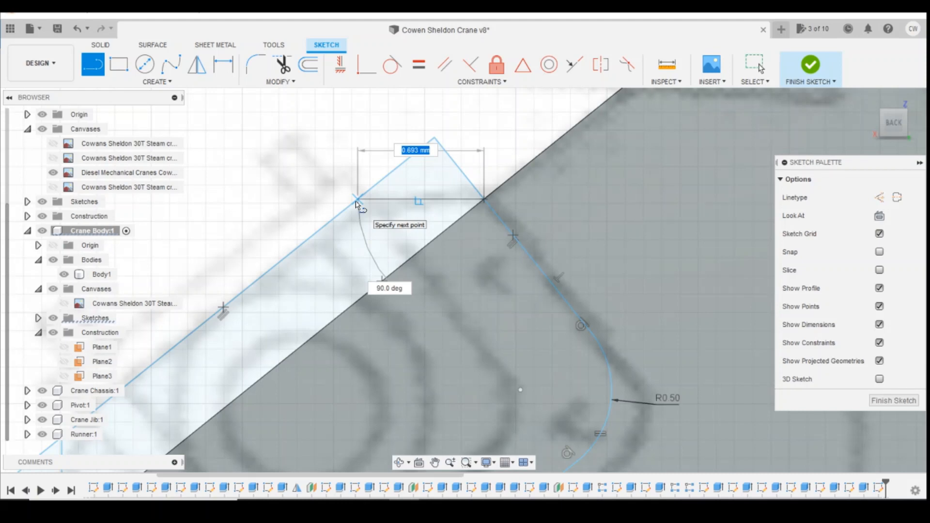
scroll(356, 204, "up", 3)
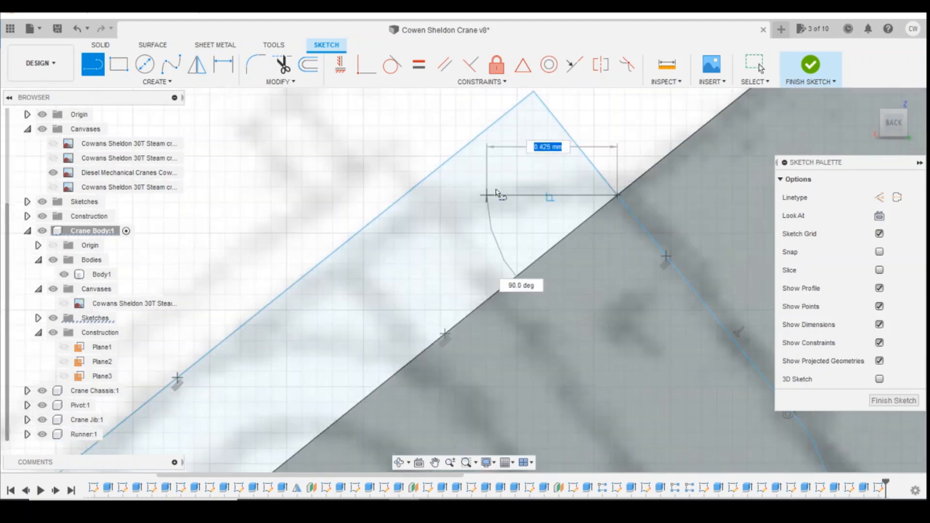
scroll(498, 193, "down", 4)
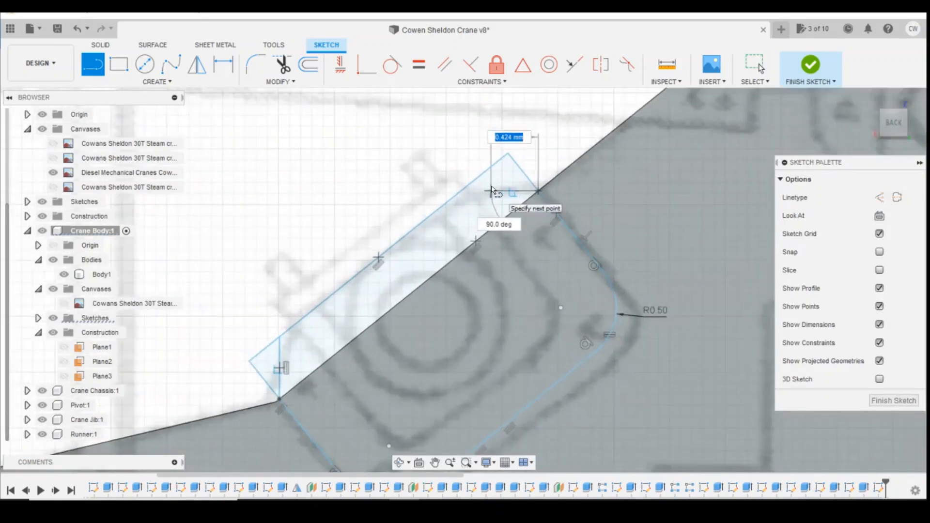
scroll(492, 189, "up", 1)
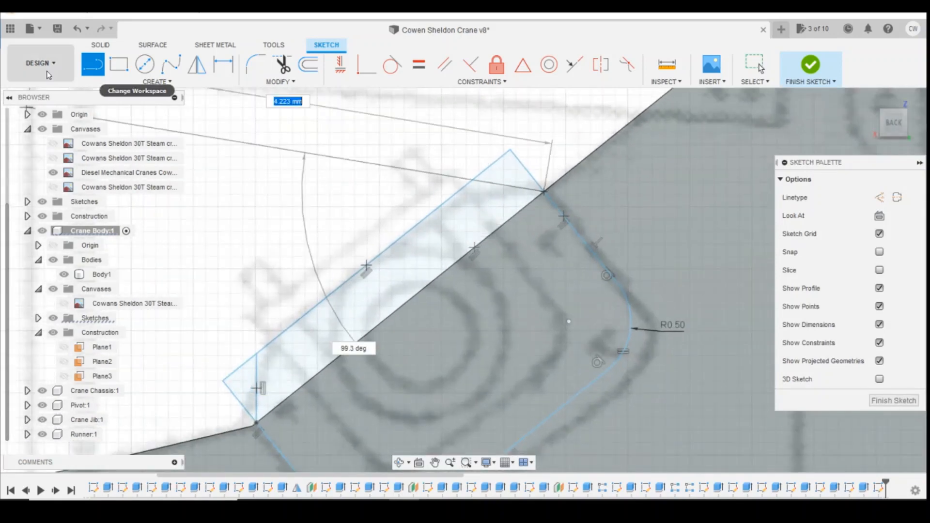
left_click(77, 31)
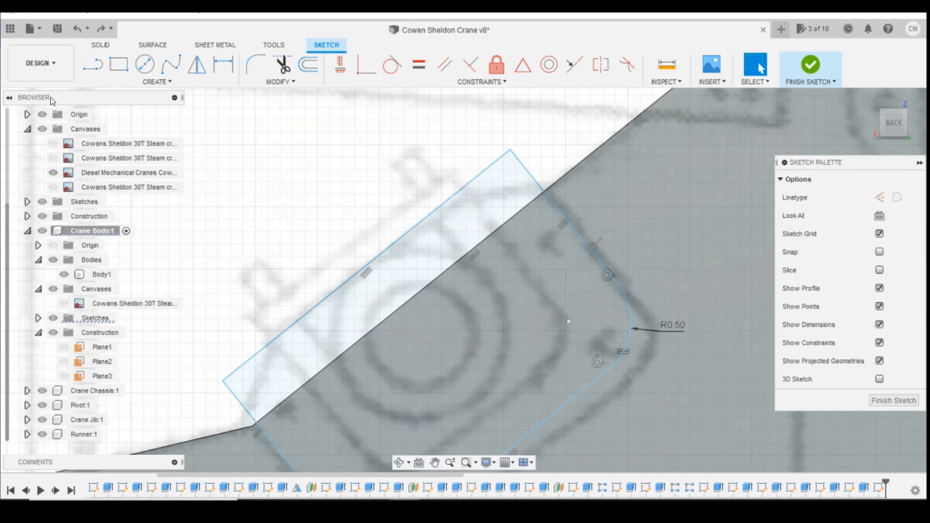
Step: Draw a slanted line about 0.67 mm long from the rectangle's lower crossing with the side plate edge to its outer long side
left_click(92, 65)
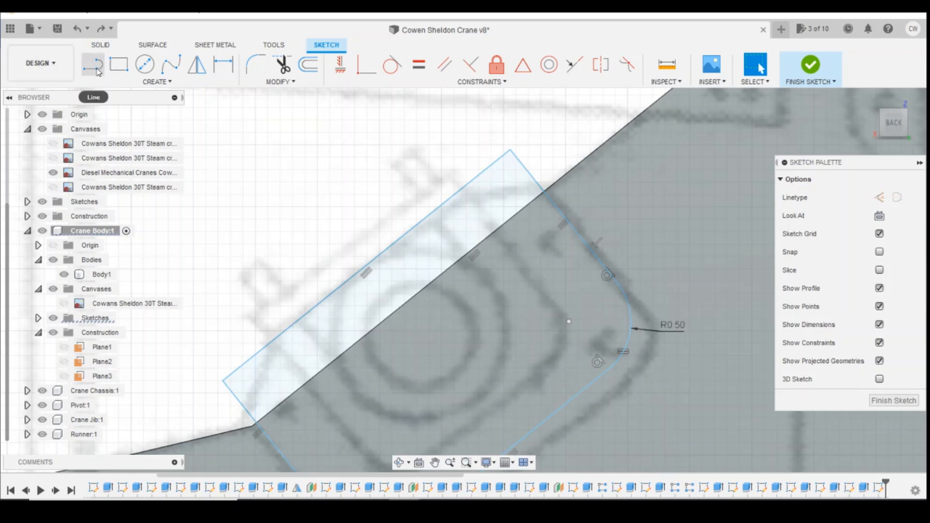
left_click(258, 422)
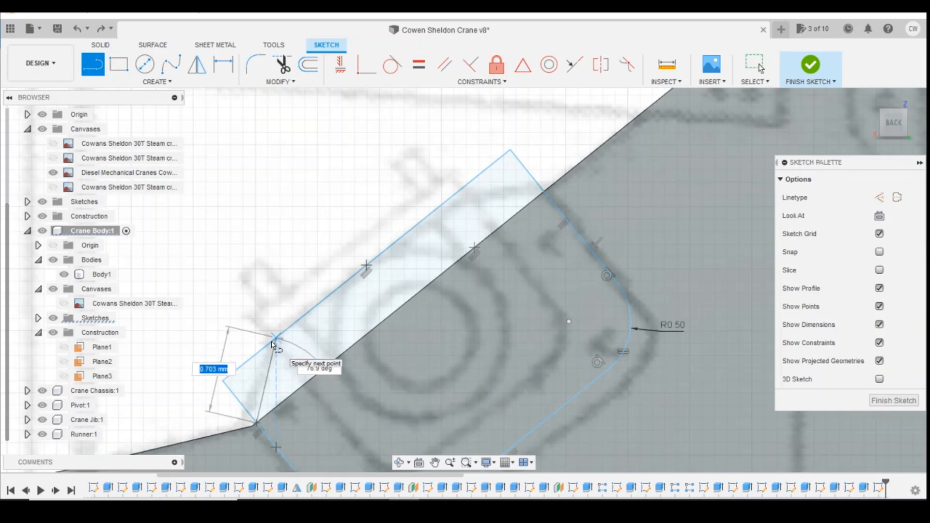
scroll(273, 345, "up", 1)
scroll(273, 344, "up", 2)
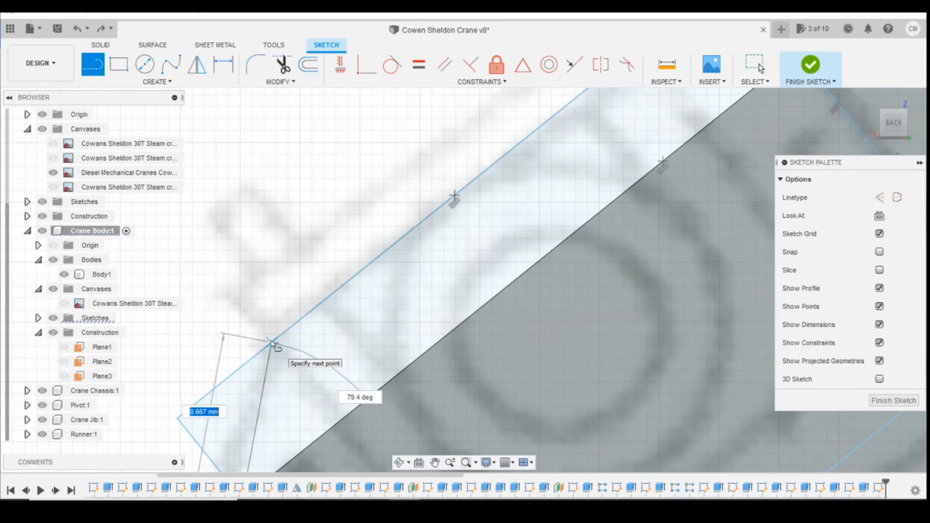
left_click(272, 342)
scroll(331, 322, "down", 2)
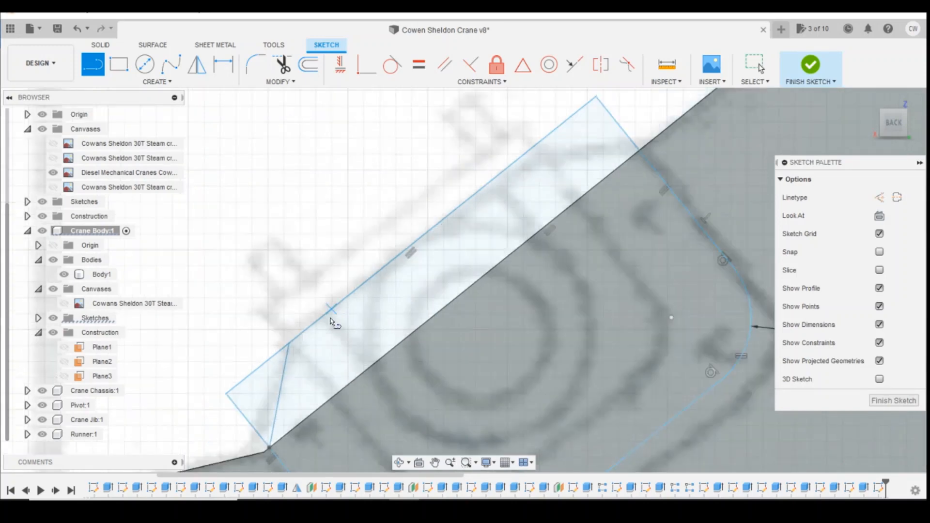
Step: Dimension the angle between the slanted corner line and the rectangle's outer long side as 40 degrees
key("d")
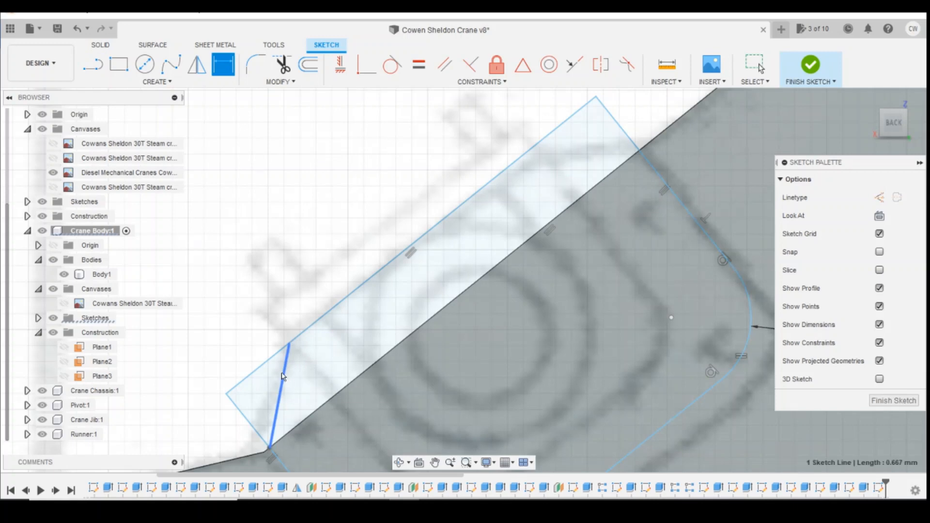
left_click(284, 372)
left_click(262, 369)
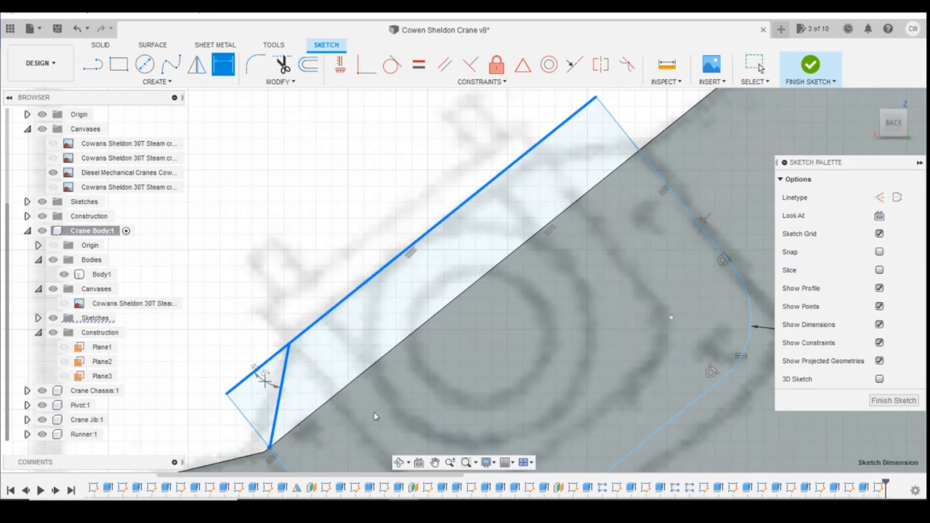
left_click(254, 371)
type("40")
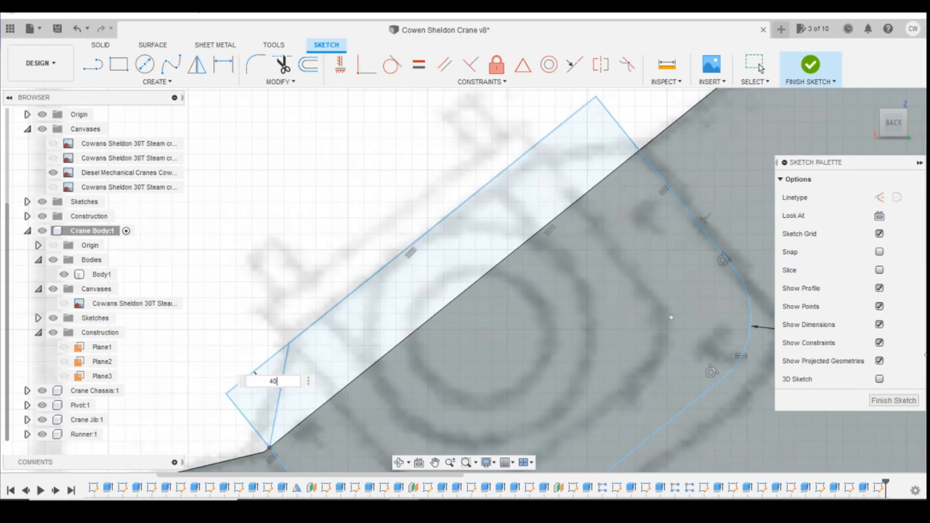
key("Return")
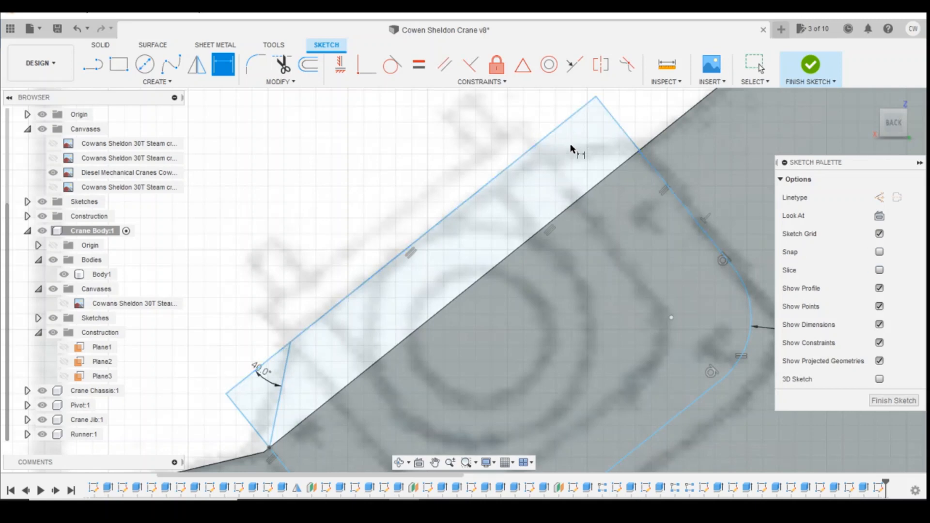
Step: Draw a slanted line from the rectangle's upper crossing with the side plate edge to its outer long side
left_click(93, 64)
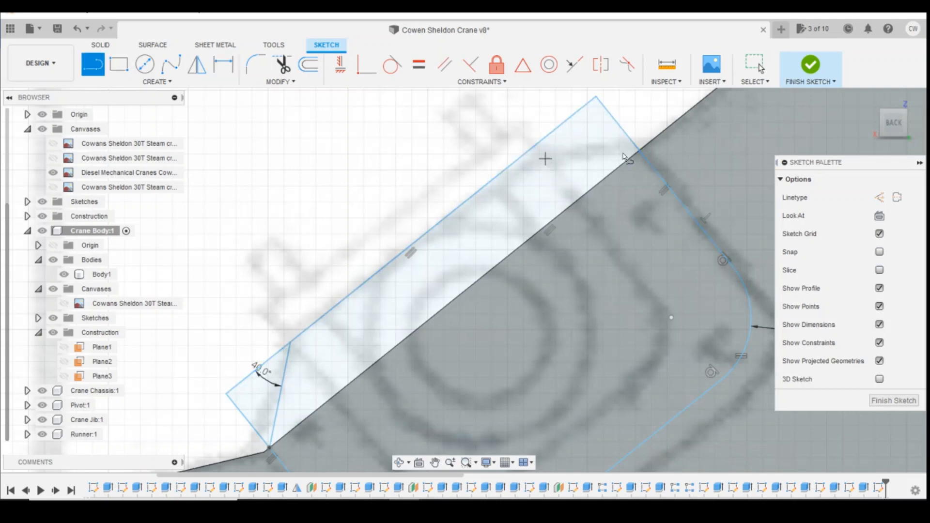
left_click(639, 151)
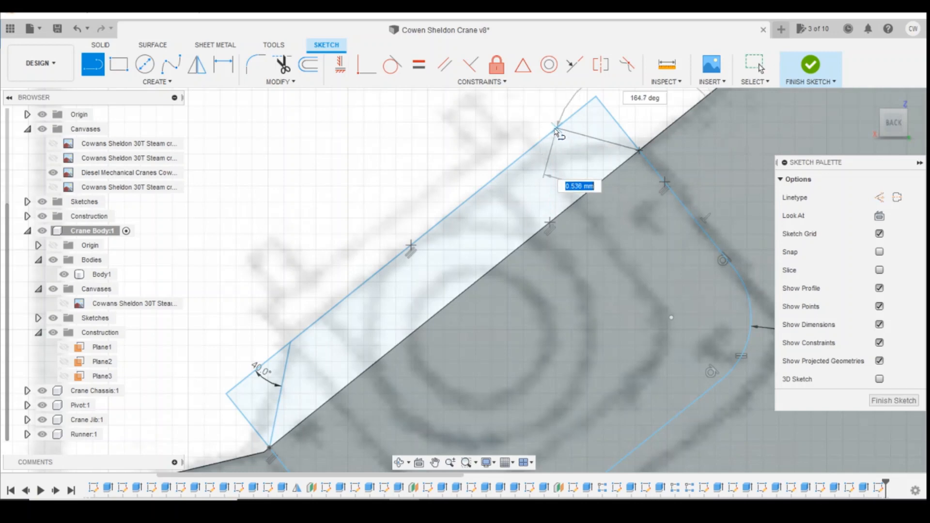
left_click(537, 143)
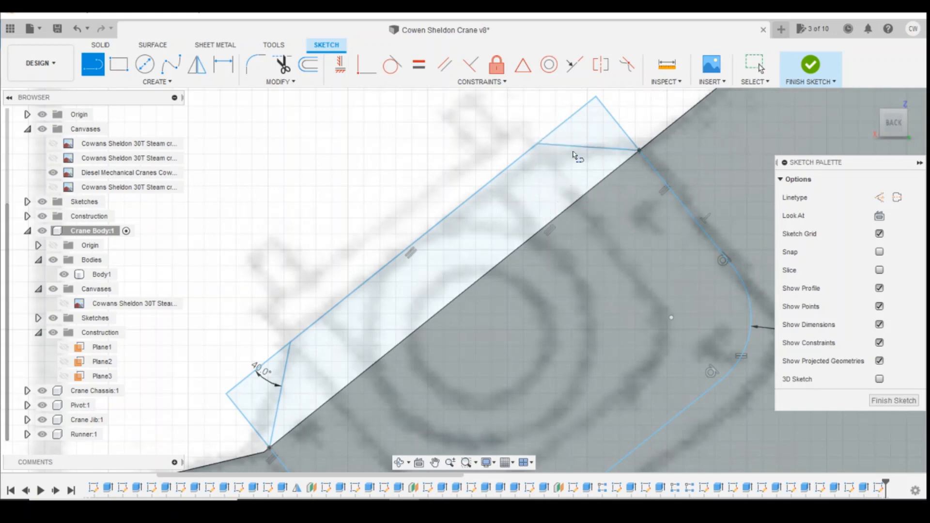
key("Escape")
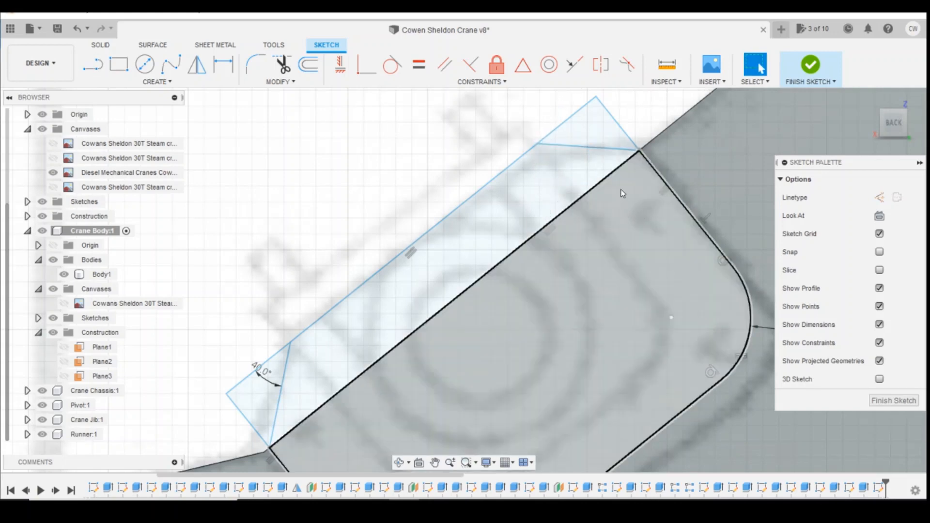
Step: Dimension the angle between the upper slanted corner line and the rectangle's outer long side as 40 degrees
key("d")
left_click(564, 125)
left_click(568, 146)
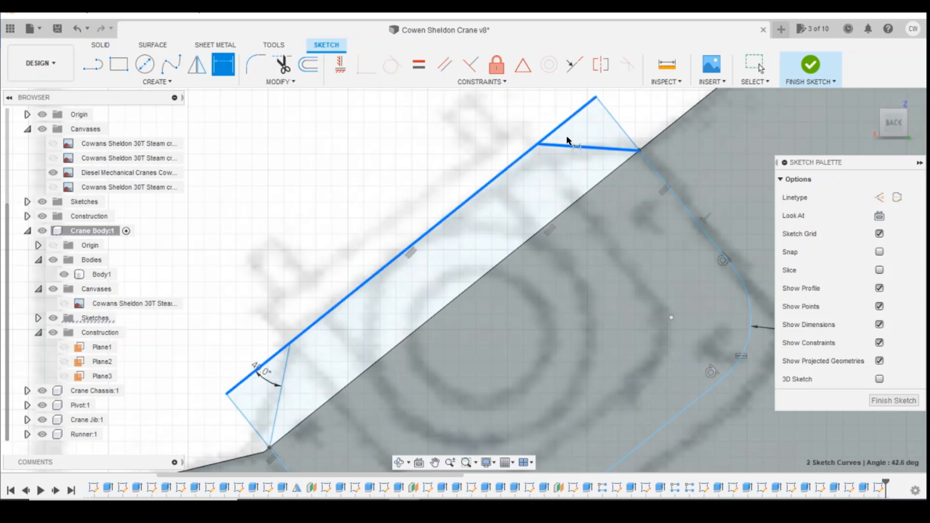
left_click(571, 135)
type("40")
key("Return")
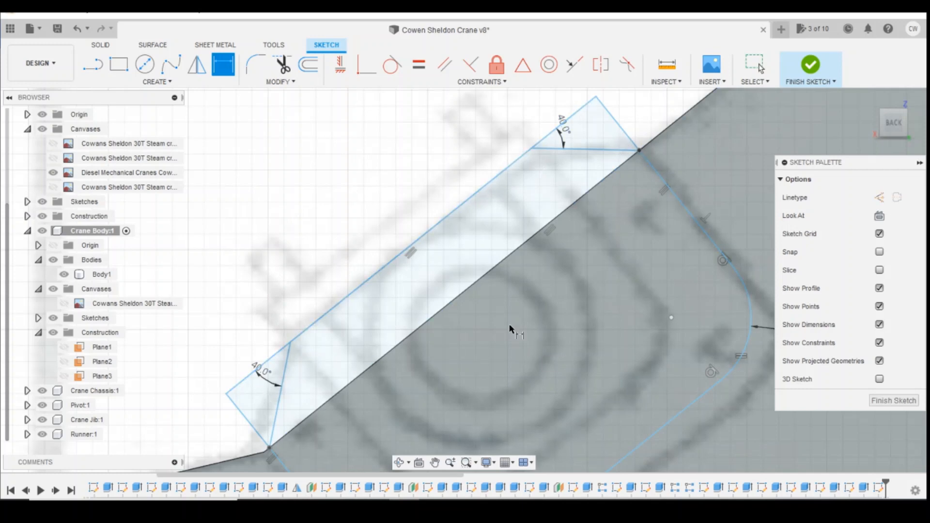
Step: Extrude the two bearing plate profiles inside the angled corner lines by 0.20 mm, joined to the crane body
scroll(537, 265, "down", 4)
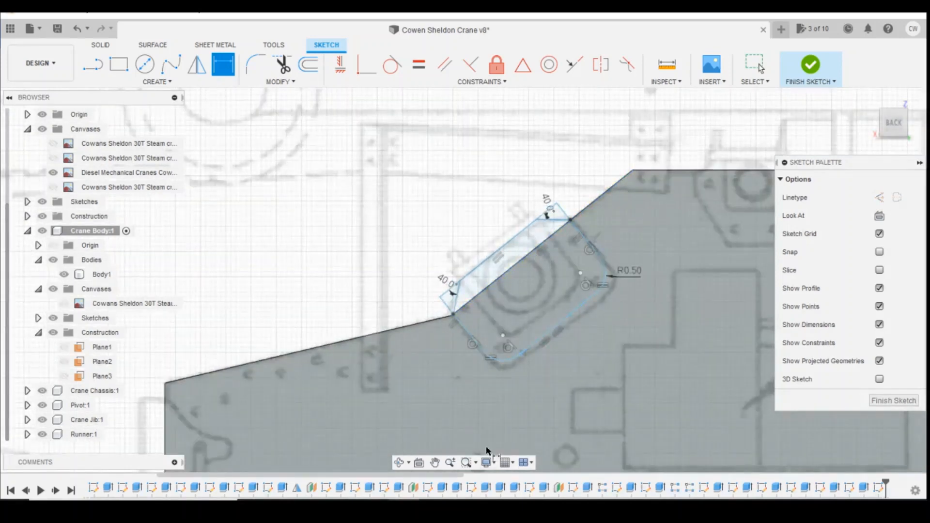
left_click(430, 478)
key("Escape")
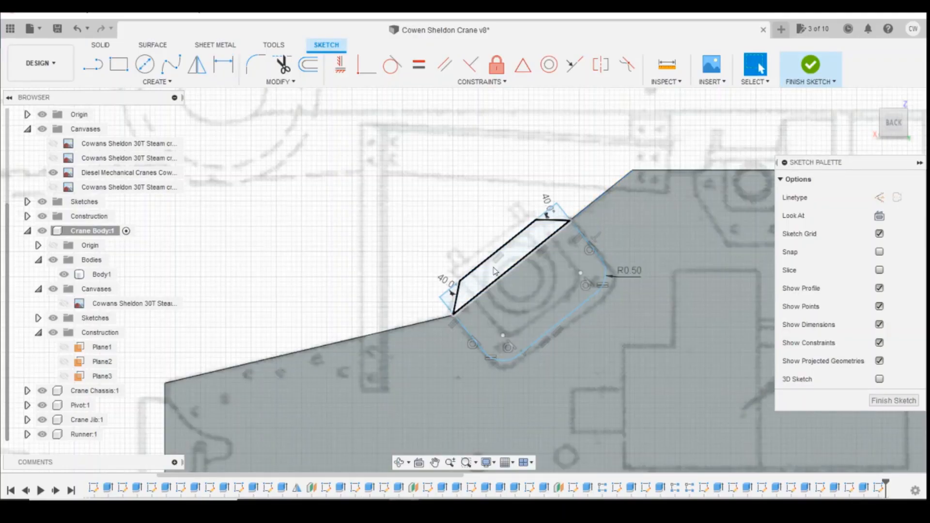
left_click(490, 268)
left_click(511, 323, "ctrl")
right_click(511, 328)
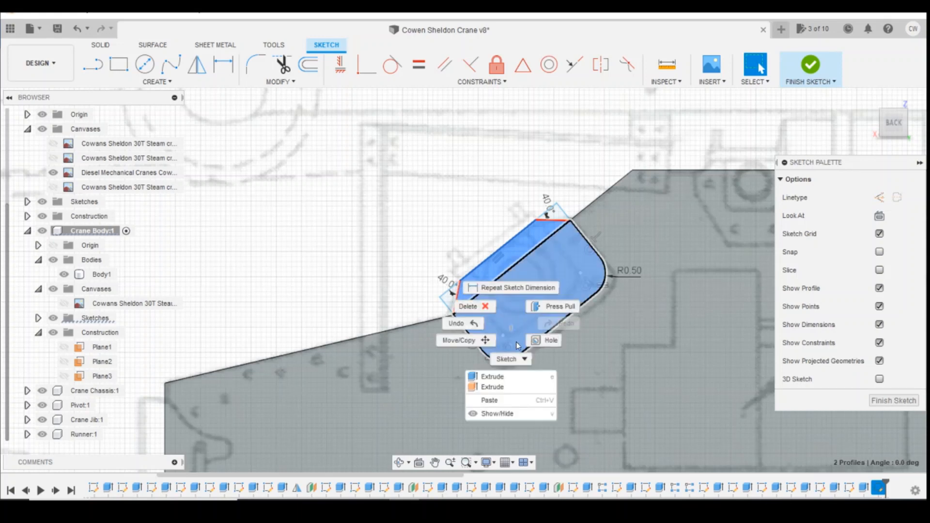
left_click(519, 374)
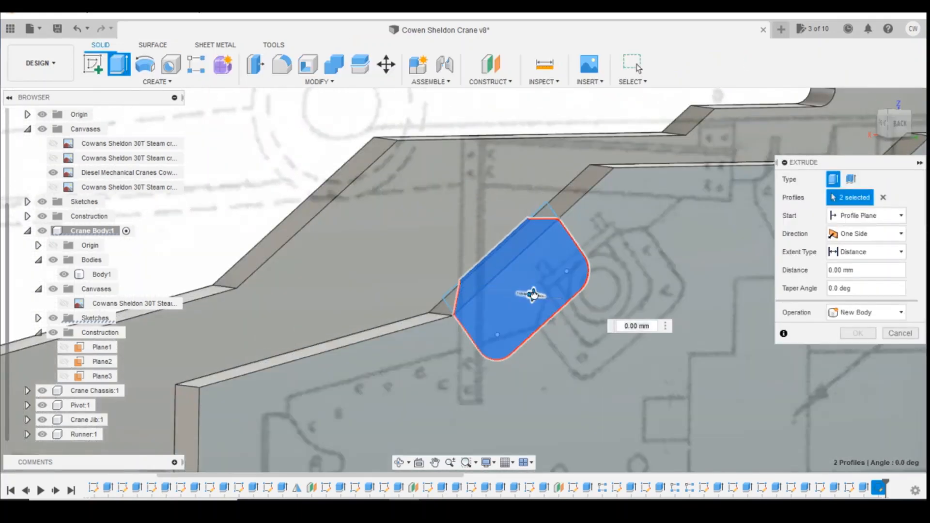
left_click_drag(533, 294, 537, 294)
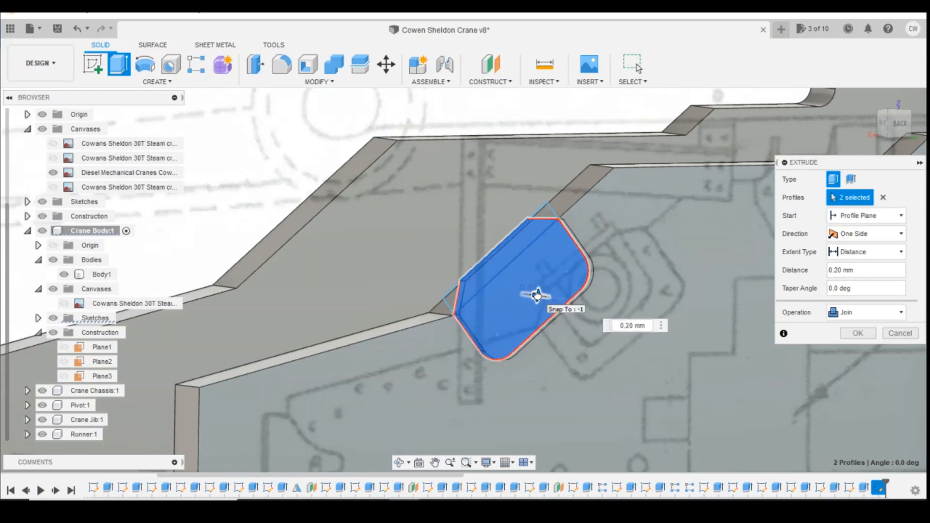
left_click(858, 333)
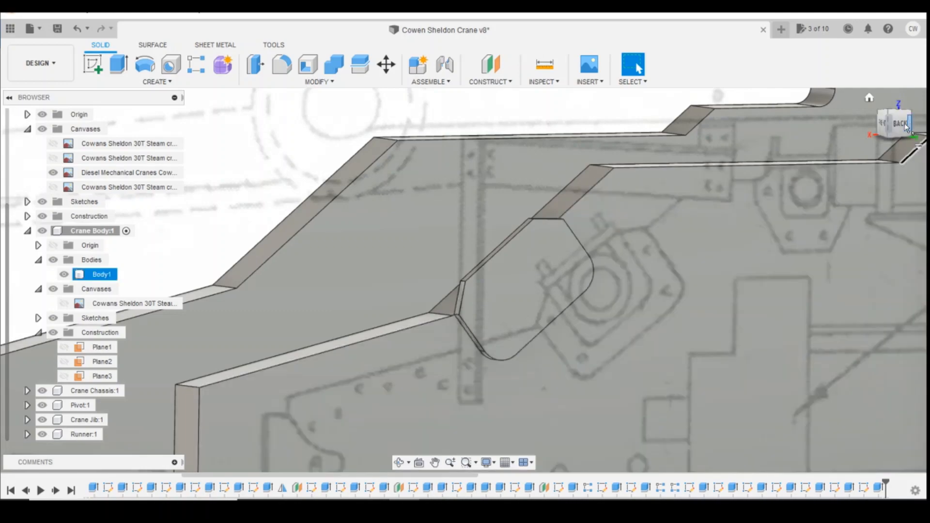
Step: Start a sketch on the bearing plate's face and draw a 3-point rectangle about 1.5 mm deep inward from its outer slanted edge
left_click_drag(905, 127, 877, 130)
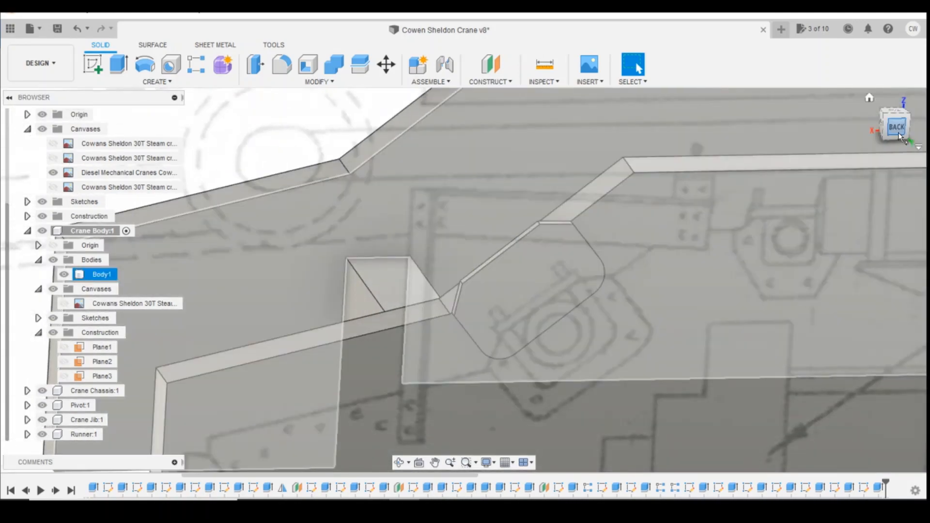
left_click(899, 133)
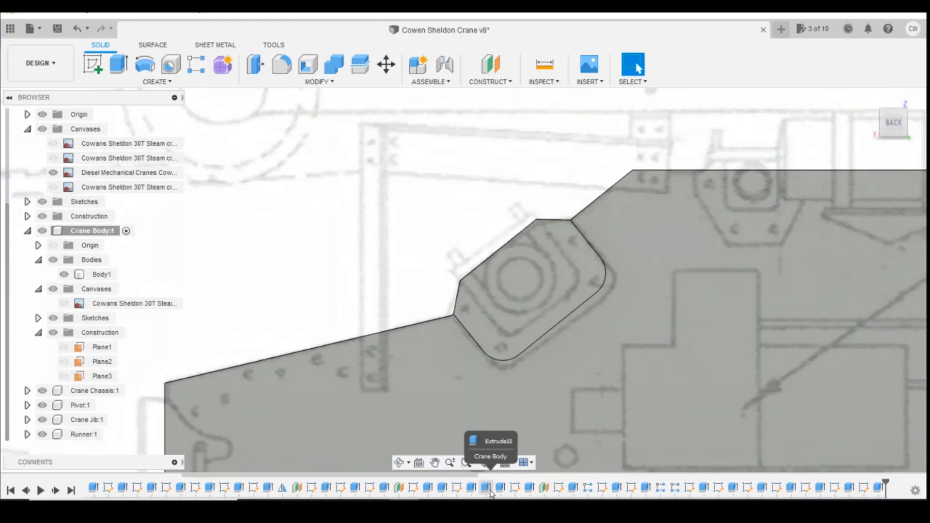
left_click(92, 64)
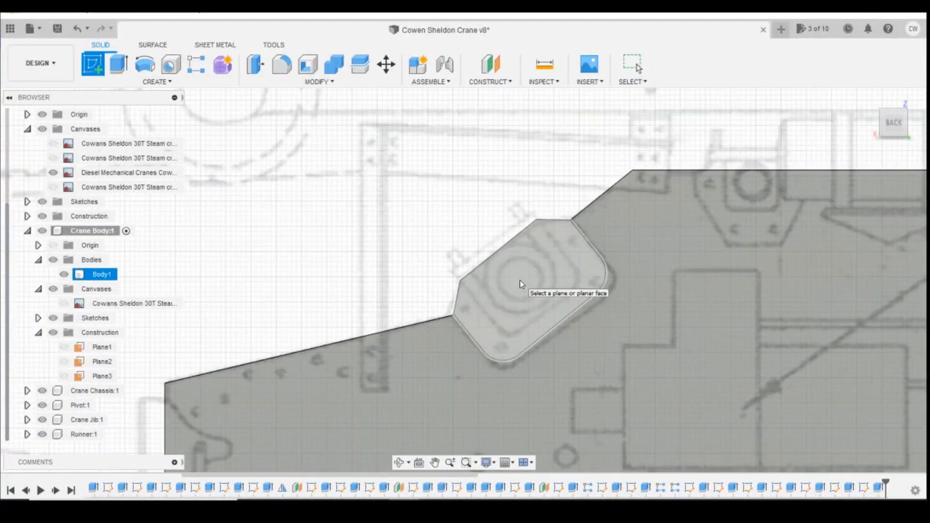
left_click(514, 302)
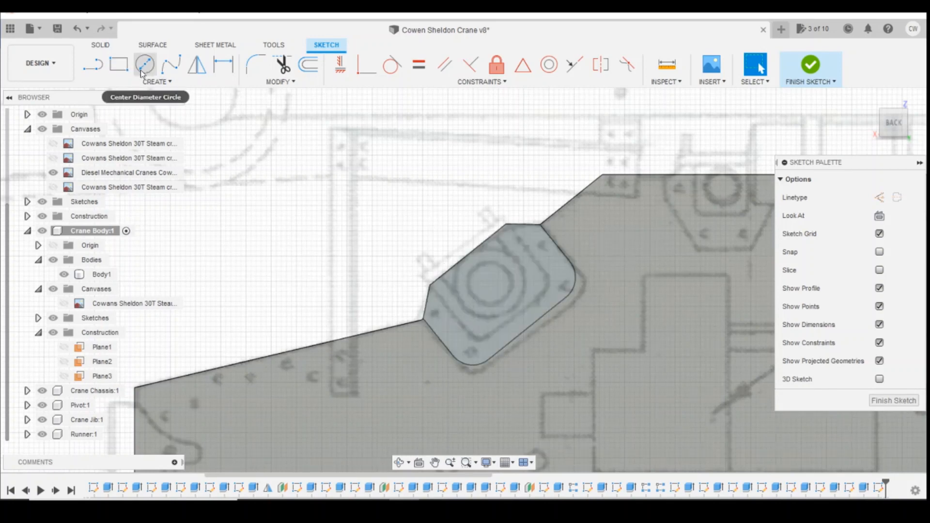
left_click(104, 82)
mouse_move(146, 109)
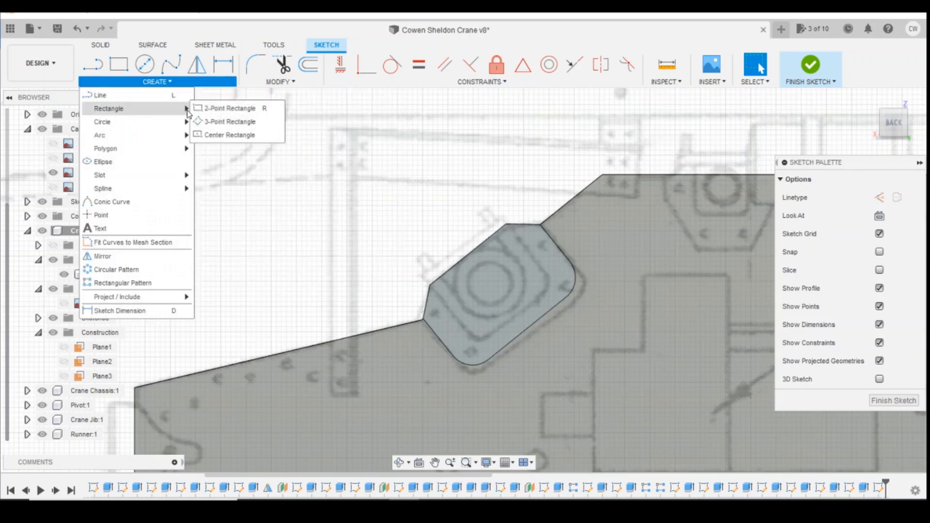
left_click(220, 122)
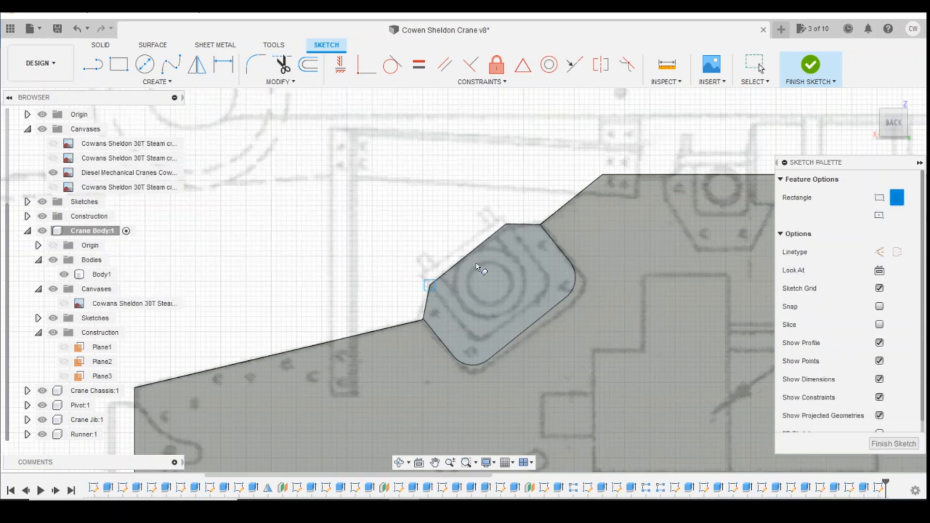
left_click(429, 285)
left_click(507, 224)
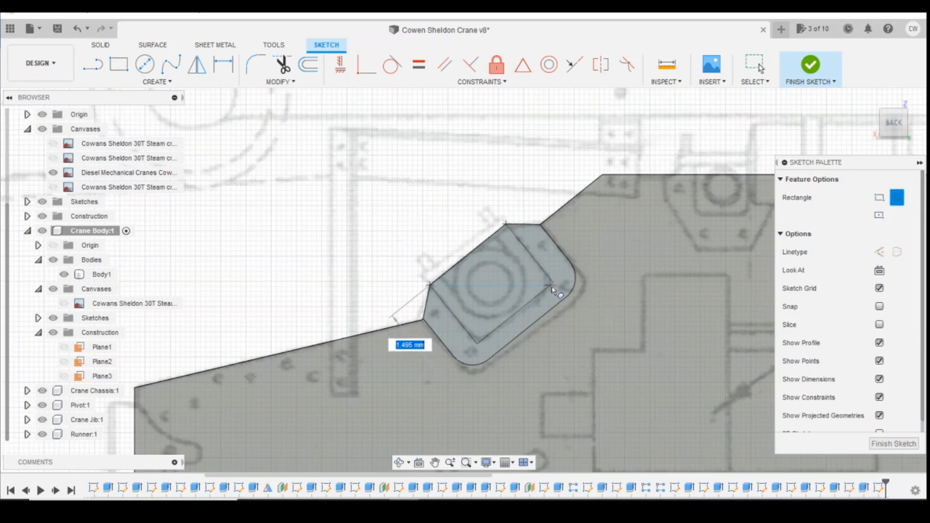
left_click(553, 288)
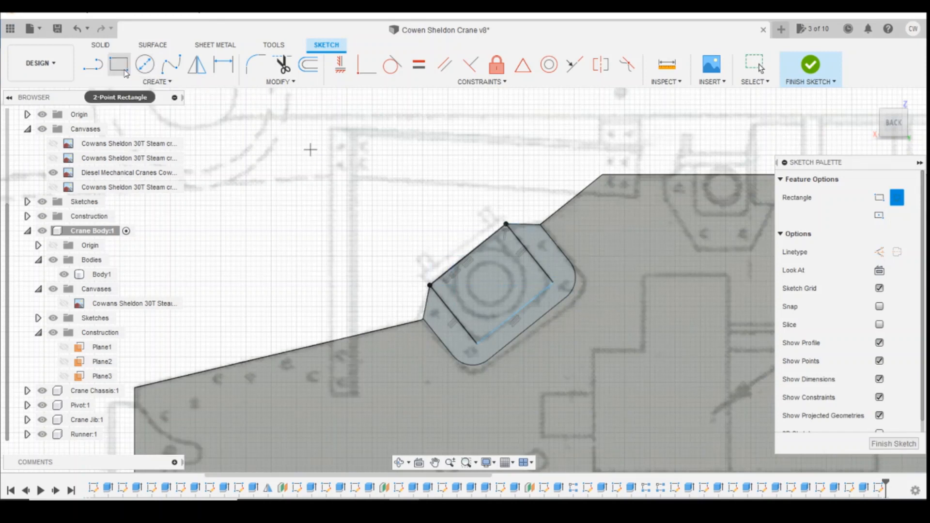
Step: Draw a second 3-point rectangle on the same slanted edge, extending about 0.3 mm outward beyond the bearing plate
left_click(132, 82)
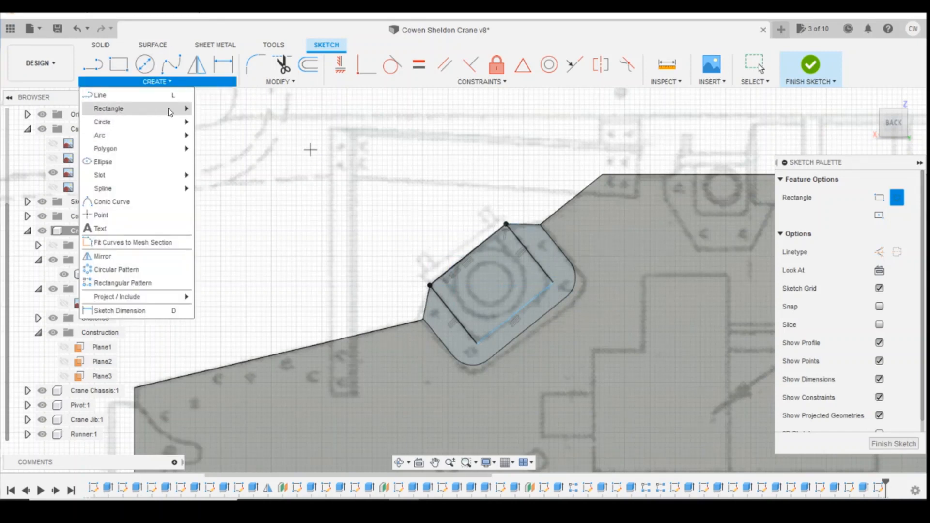
mouse_move(170, 111)
left_click(223, 121)
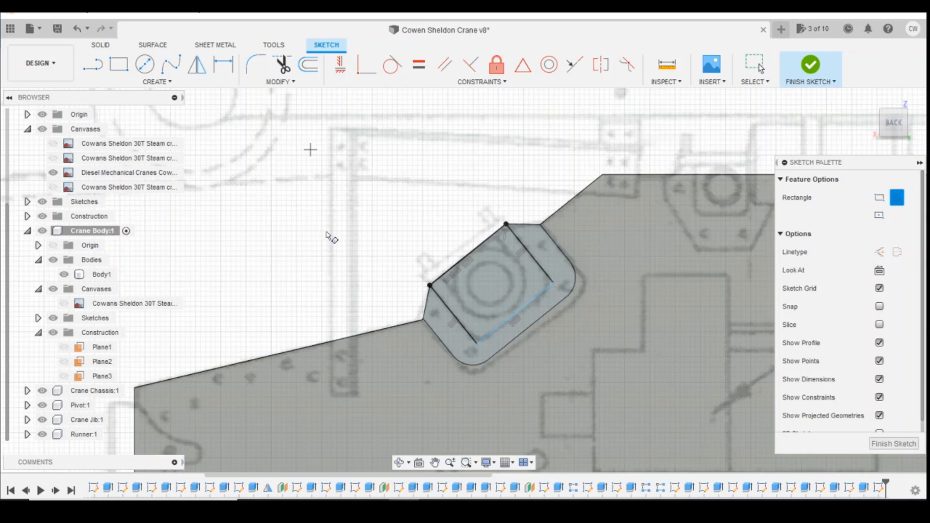
left_click(430, 286)
left_click(506, 224)
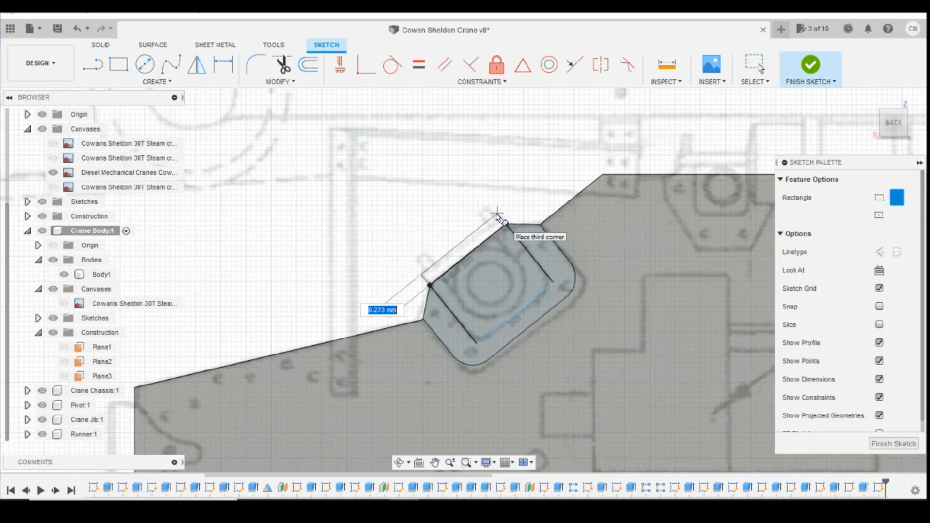
left_click(496, 214)
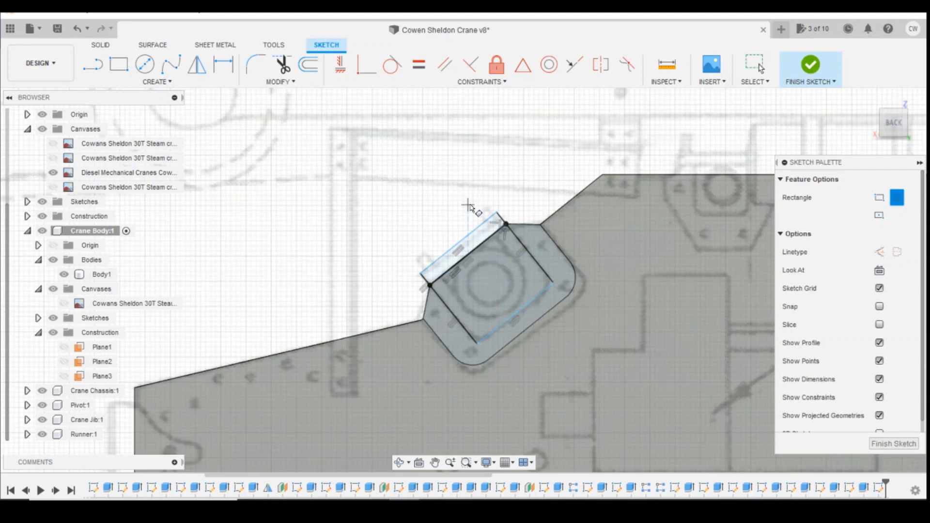
Step: Dimension the short side of the inner rectangle on the bearing plate as 1.5 mm
key("d")
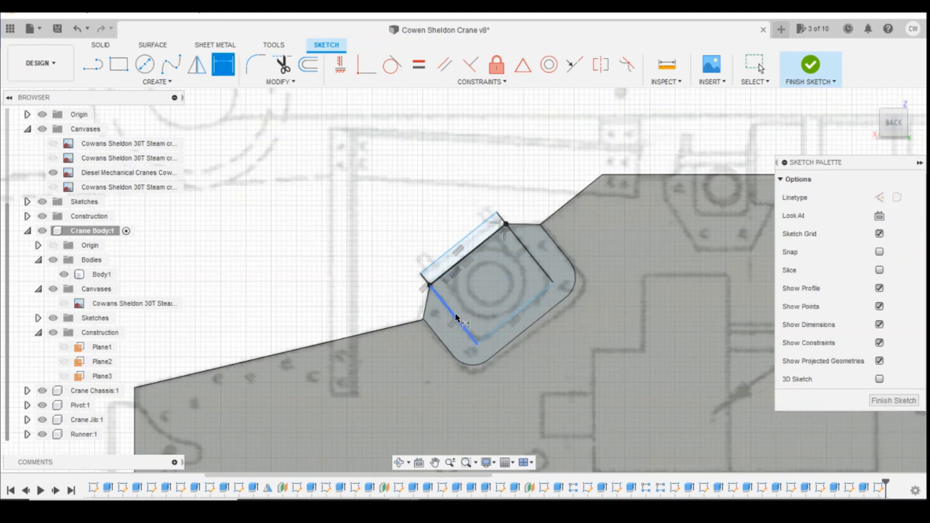
left_click(456, 317)
left_click(449, 324)
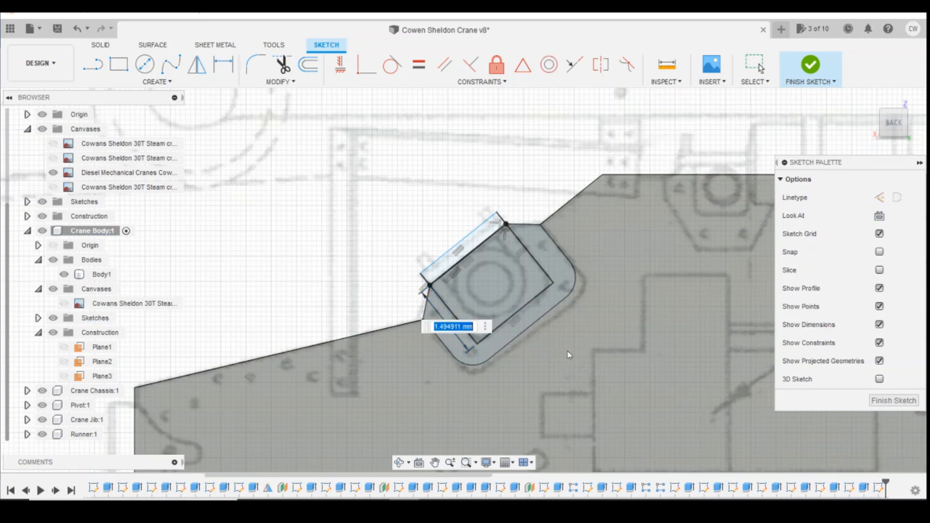
type("1.5")
key("Return")
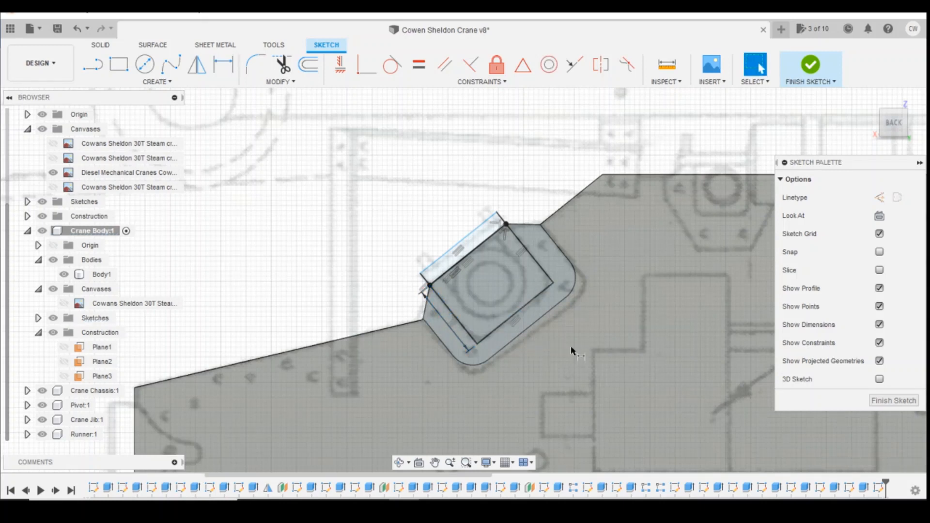
Step: Dimension the short side of the narrow outer rectangle as 0.3 mm
left_click(424, 280)
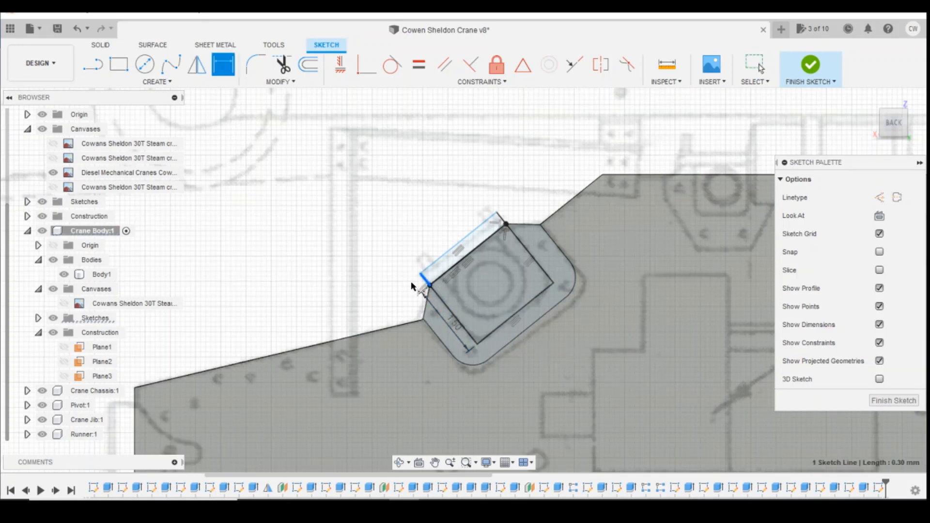
left_click(409, 290)
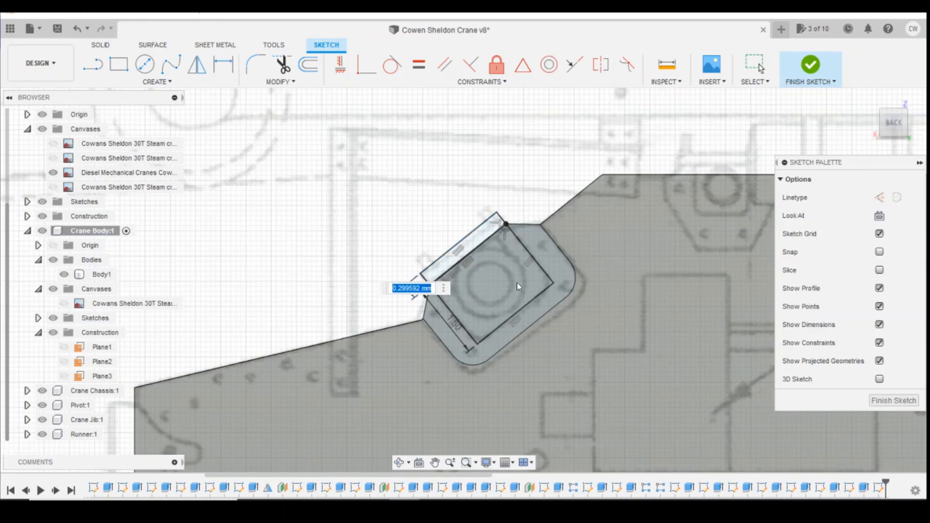
type("0.3")
key("Return")
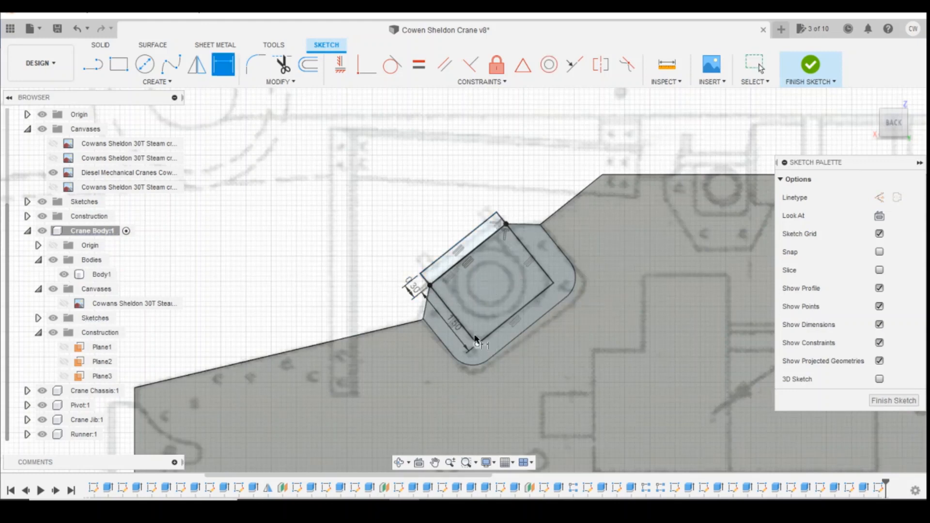
Step: Fillet the inner rectangle's two lower corners with a 0.40 mm radius
left_click(256, 64)
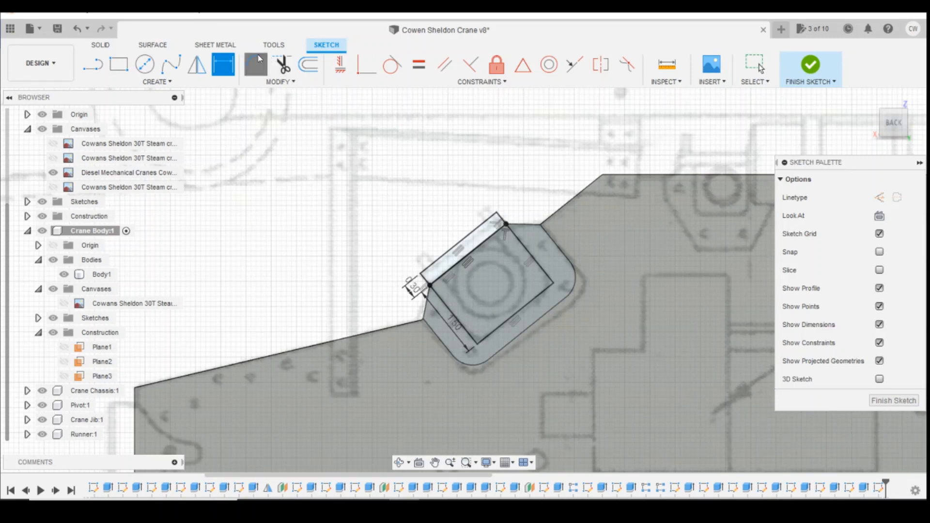
left_click(479, 344)
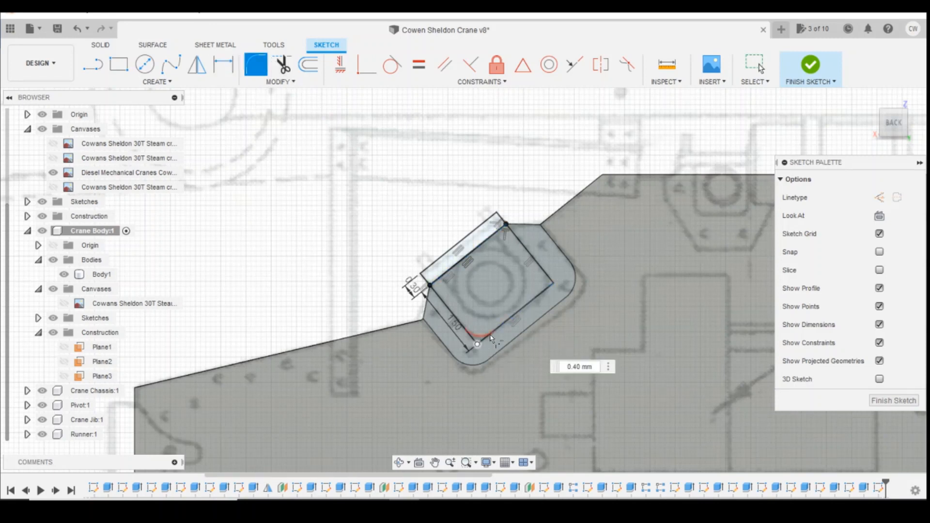
left_click(562, 295)
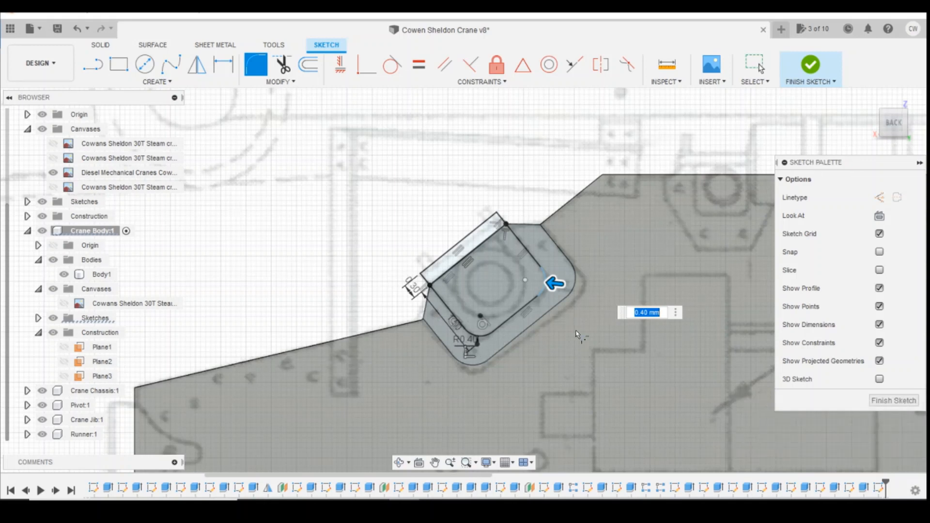
key("Return")
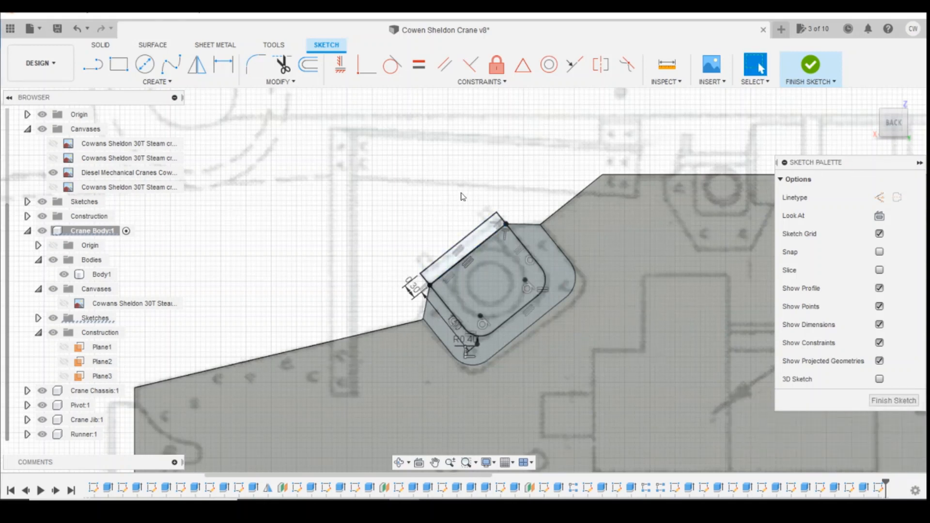
Step: Check the bearing in the reference crane photo, then start an extrusion of the rounded block and its narrow outer strip
left_click(428, 479)
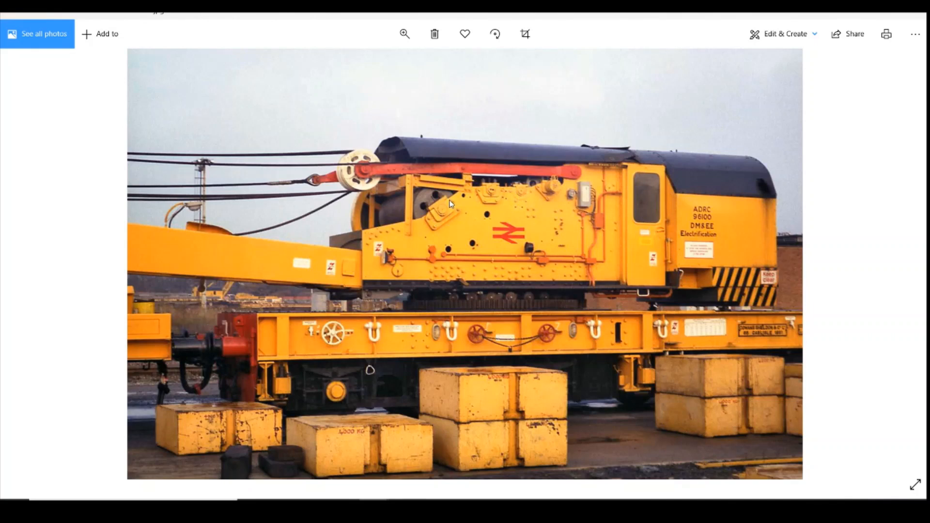
left_click(401, 504)
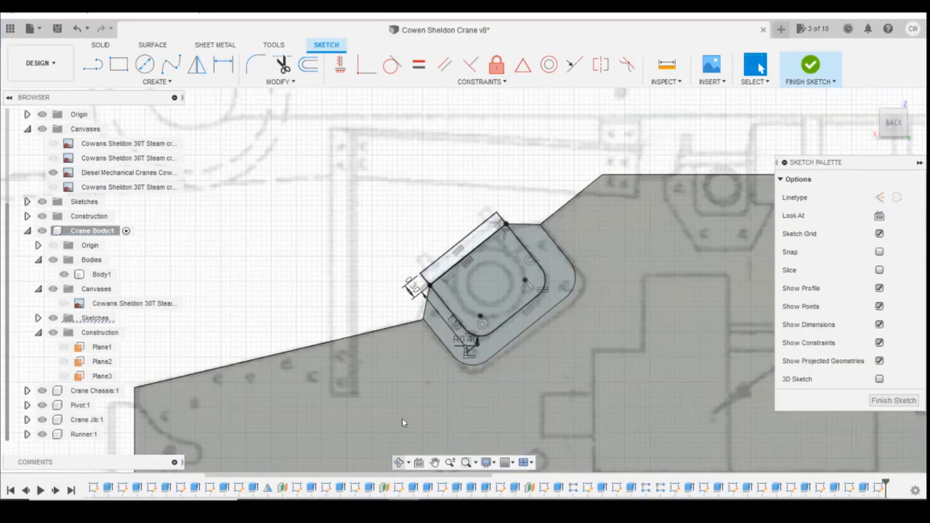
left_click(482, 285)
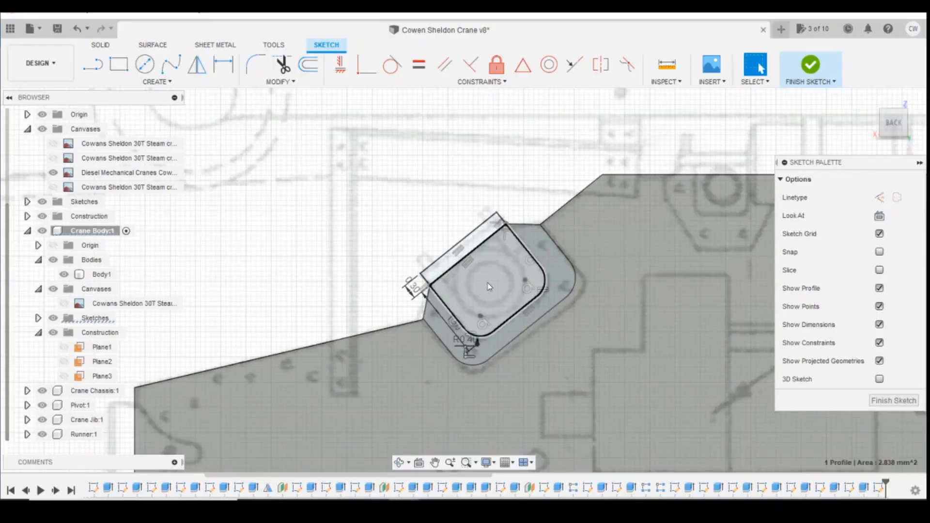
left_click(477, 243, "shift")
right_click(477, 238)
left_click(468, 301)
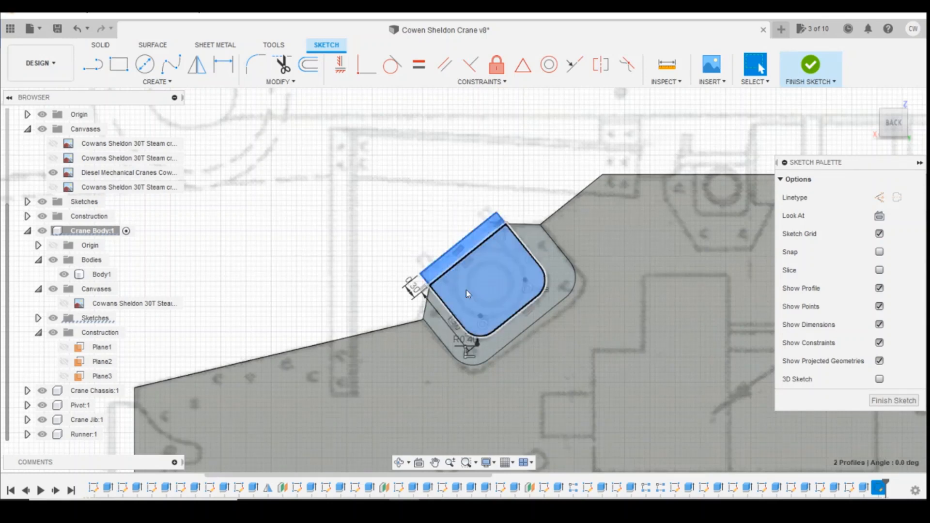
Step: Set the bearing block extrusion to two sides, with a side 2 distance of 0.20 mm and the Join operation
mouse_move(400, 504)
left_click(415, 446)
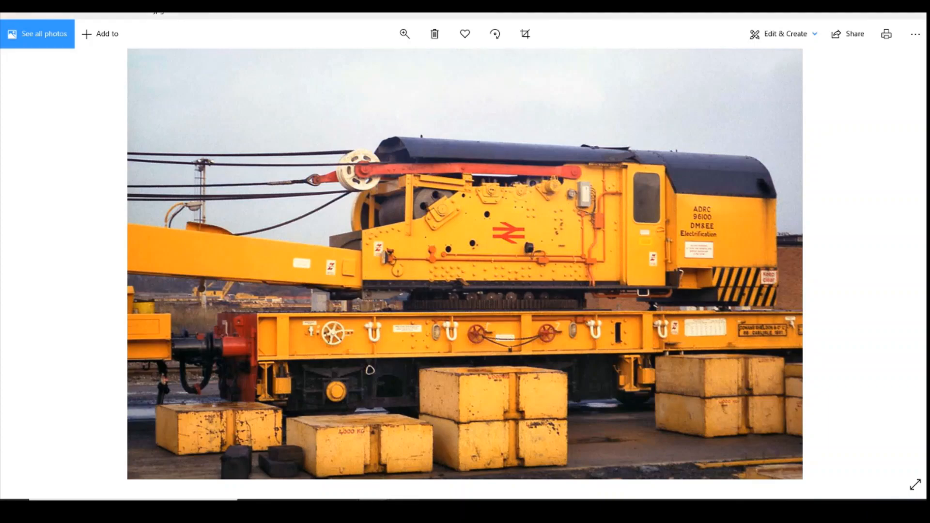
key("alt+Tab")
left_click(868, 233)
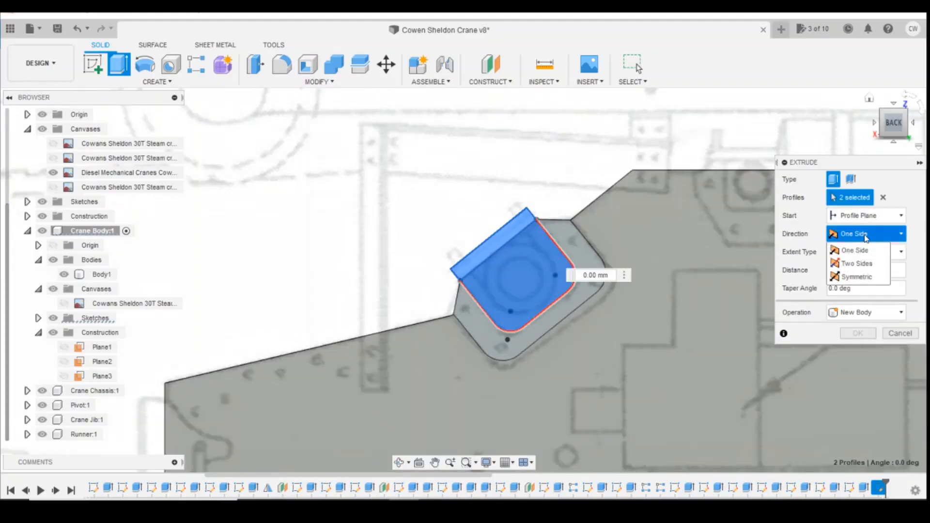
left_click(853, 247)
left_click(889, 120)
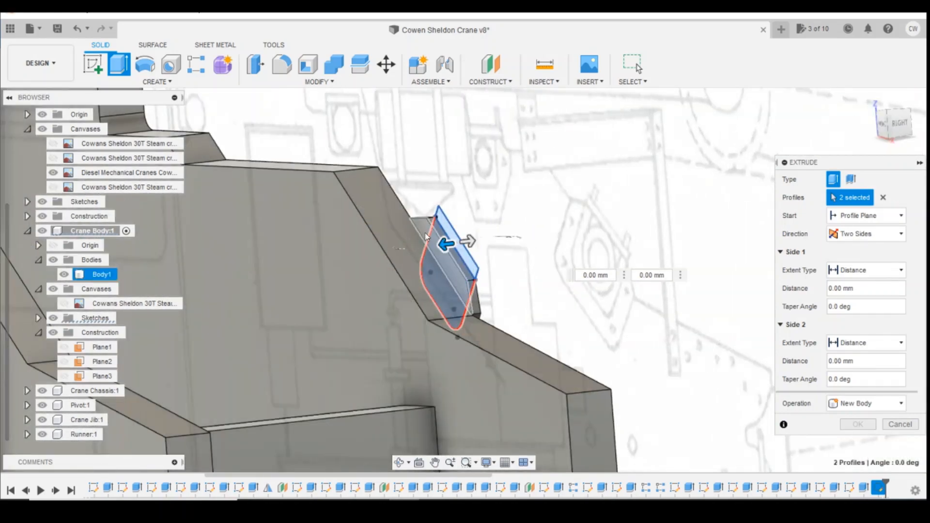
left_click_drag(445, 244, 435, 246)
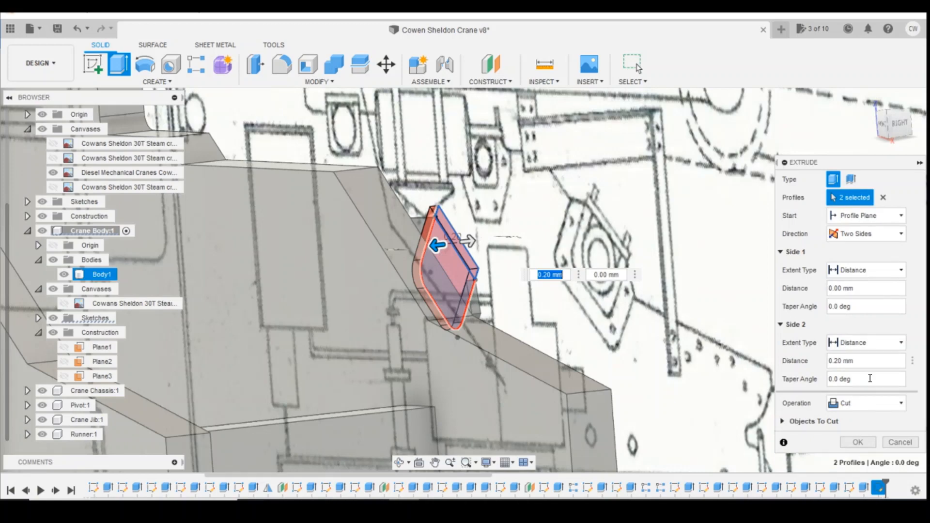
left_click(868, 403)
left_click(853, 419)
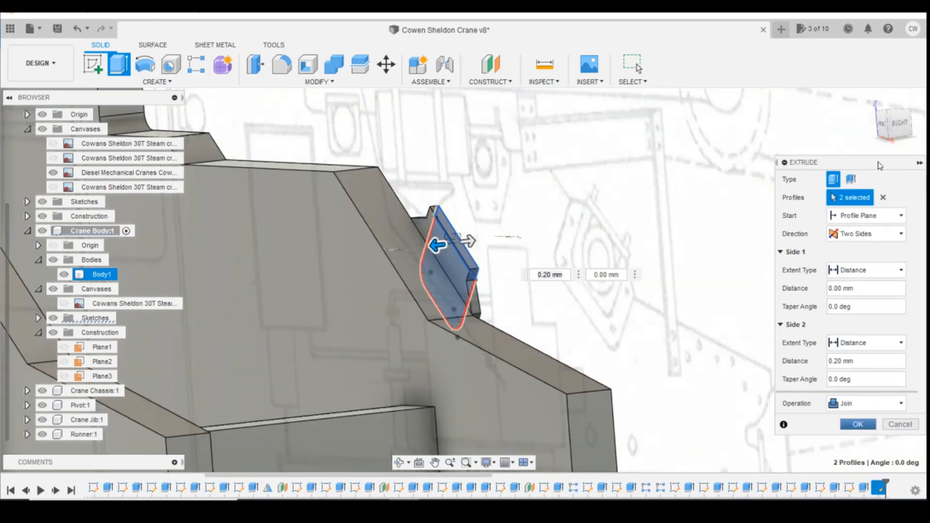
left_click(879, 127)
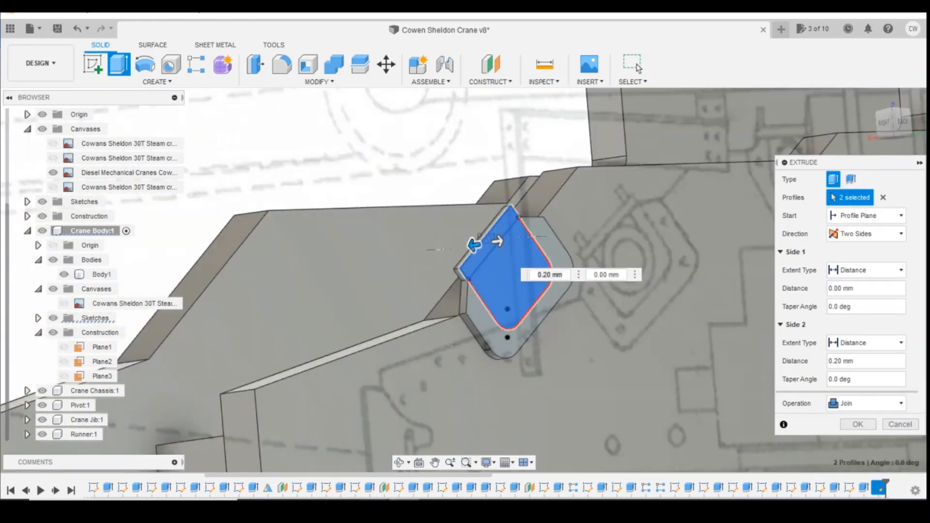
Step: Recheck the crane photo, set the extrusion's side 1 distance to 0.20 mm and complete the joined bearing block
left_click(445, 468)
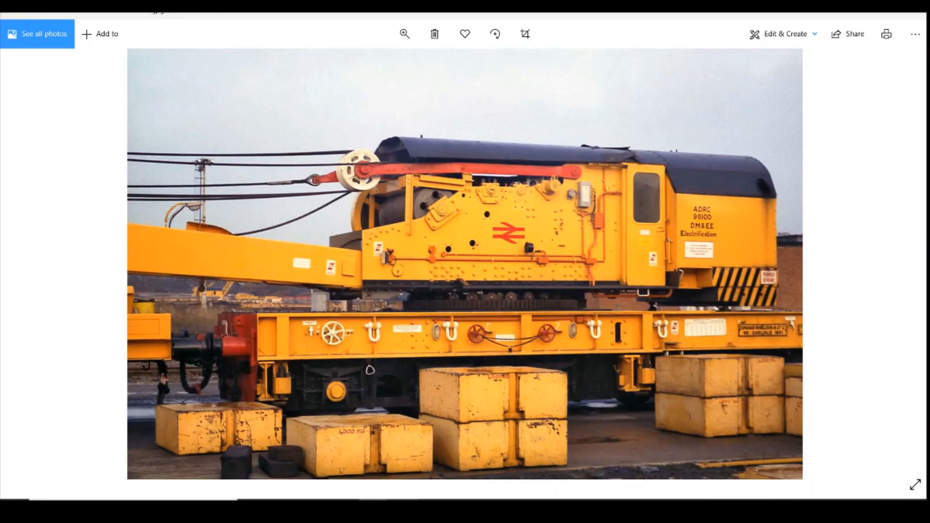
left_click(404, 500)
left_click_drag(499, 241, 505, 239)
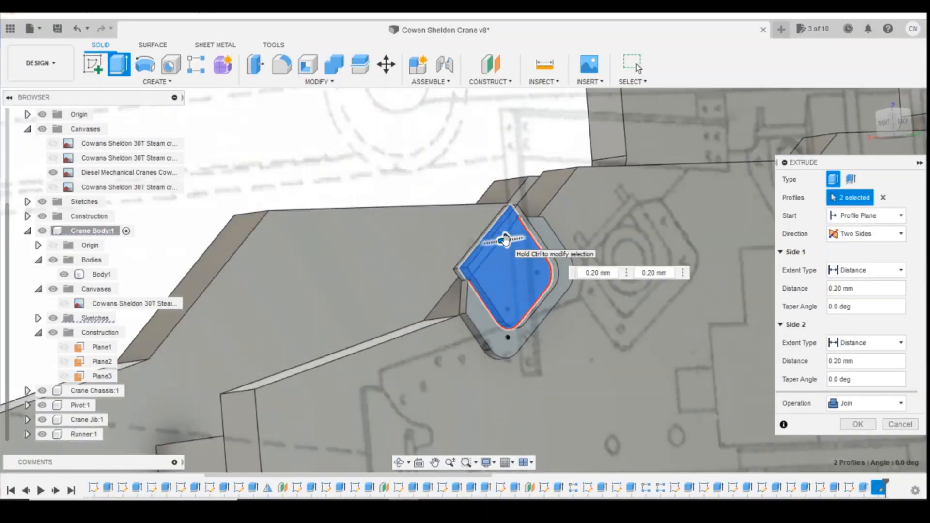
left_click(858, 425)
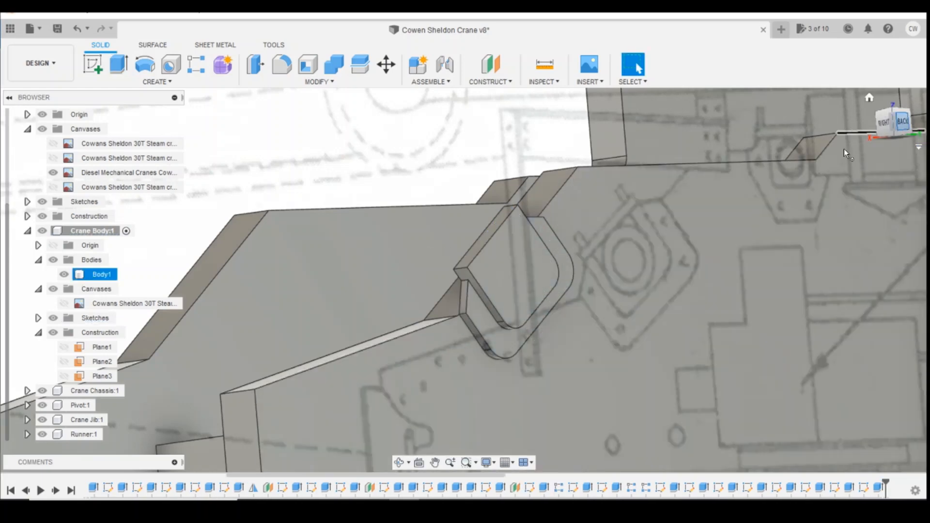
left_click(903, 122)
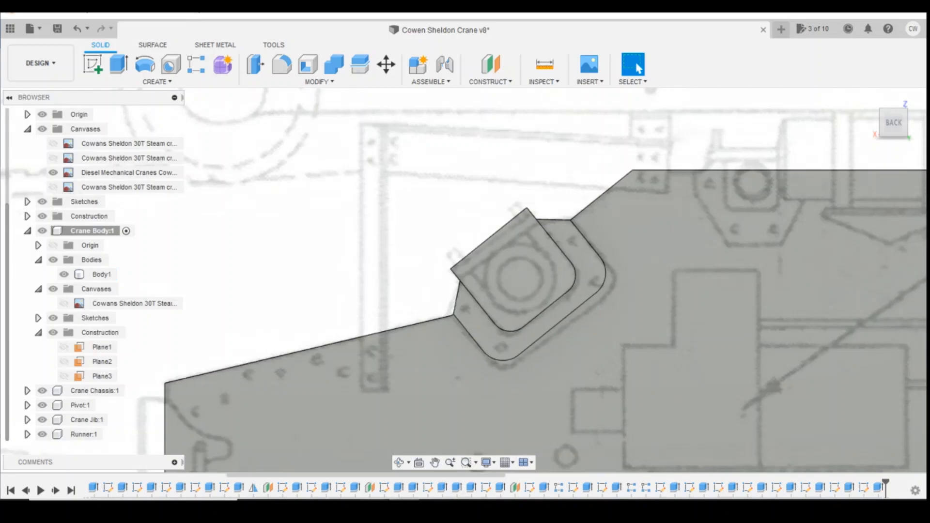
Step: Start a sketch on the bearing block's outer face and draw a circle about 0.78 mm in diameter over the canvas's inner ring
left_click(433, 453)
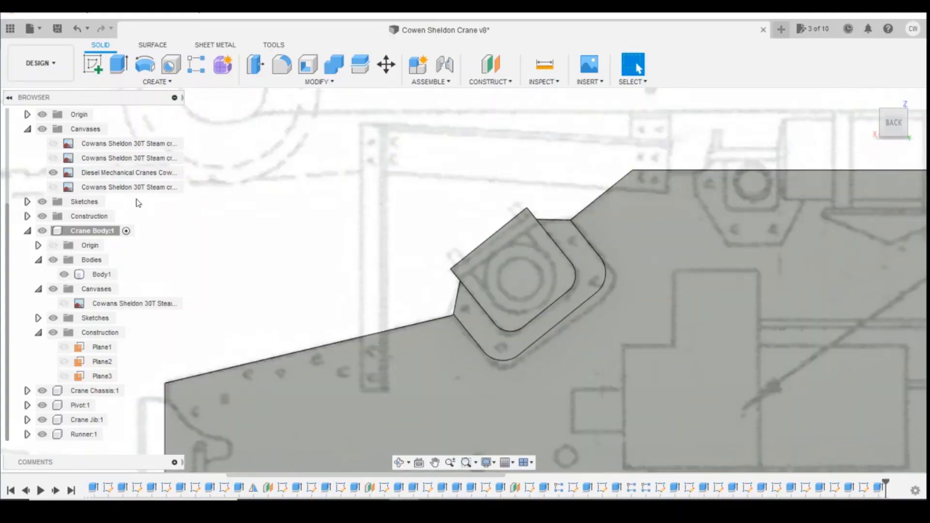
left_click(92, 64)
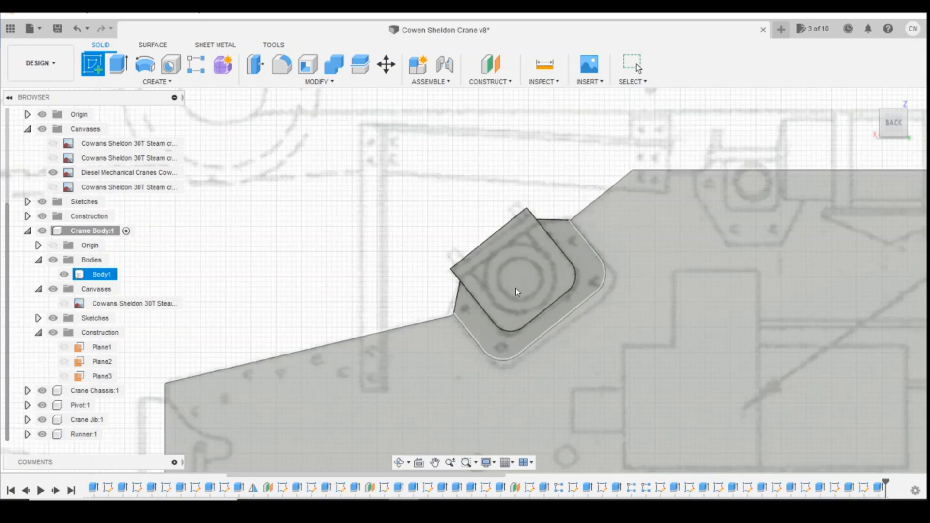
left_click(516, 289)
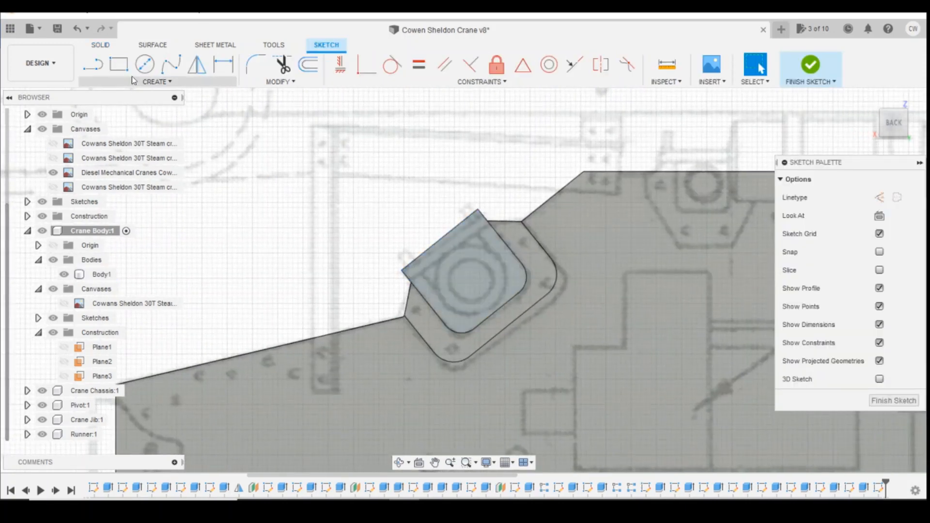
left_click(145, 64)
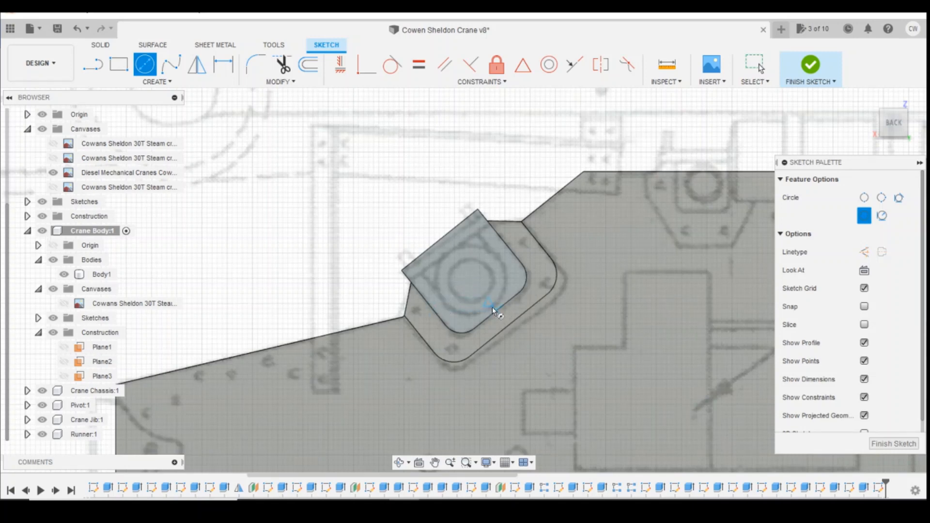
scroll(461, 285, "up", 3)
scroll(461, 283, "up", 2)
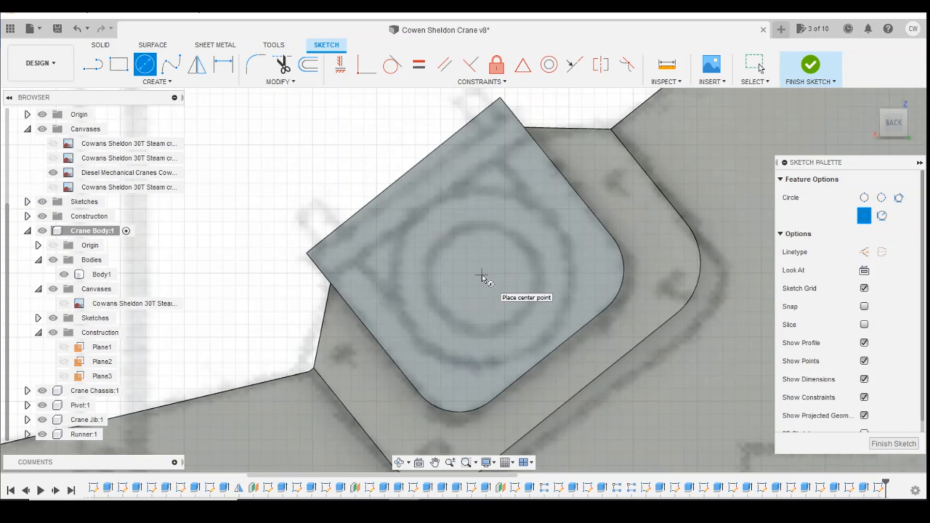
left_click(481, 275)
left_click(516, 315)
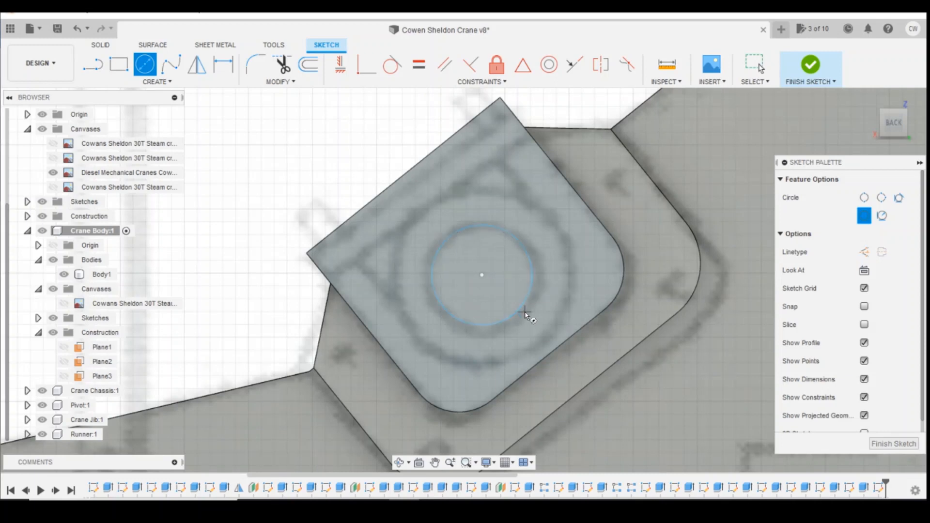
Step: Dimension the circle's centre 0.8 mm from the block's lower slanted edge
key("d")
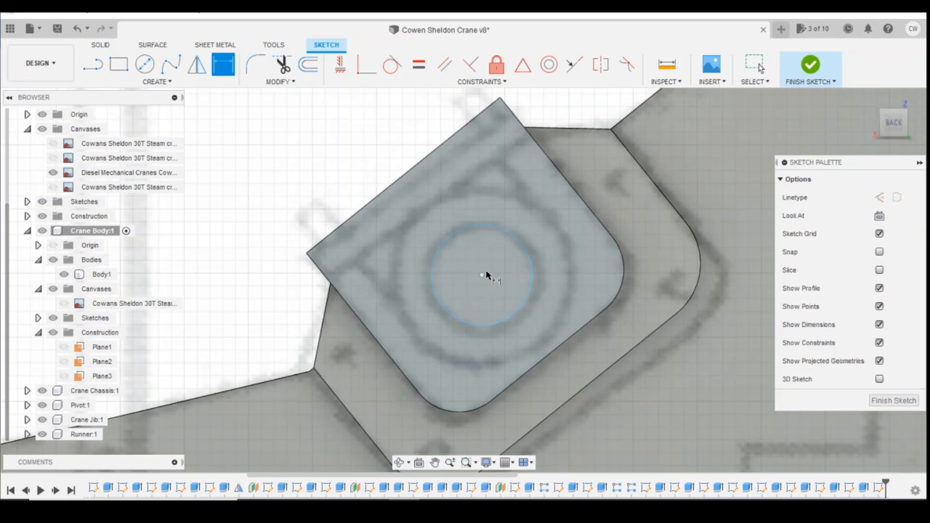
left_click(481, 275)
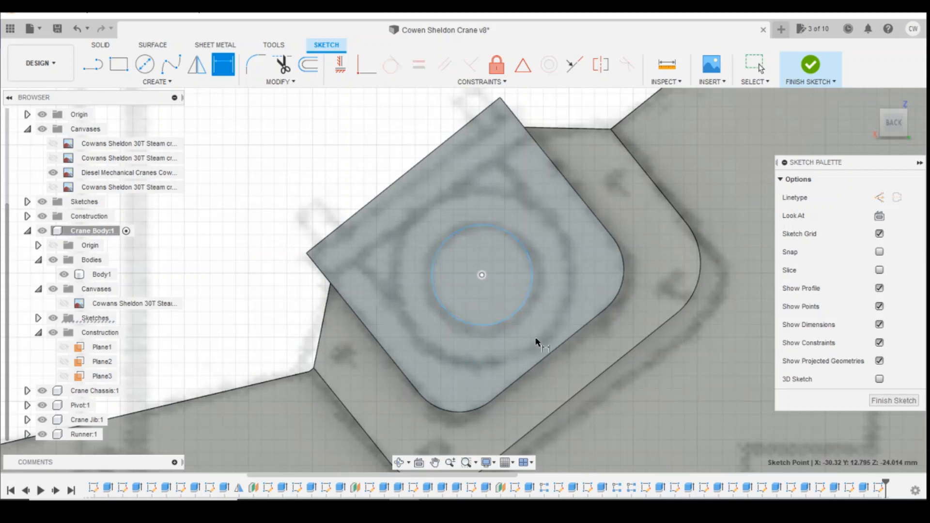
left_click(635, 337)
type("0.8")
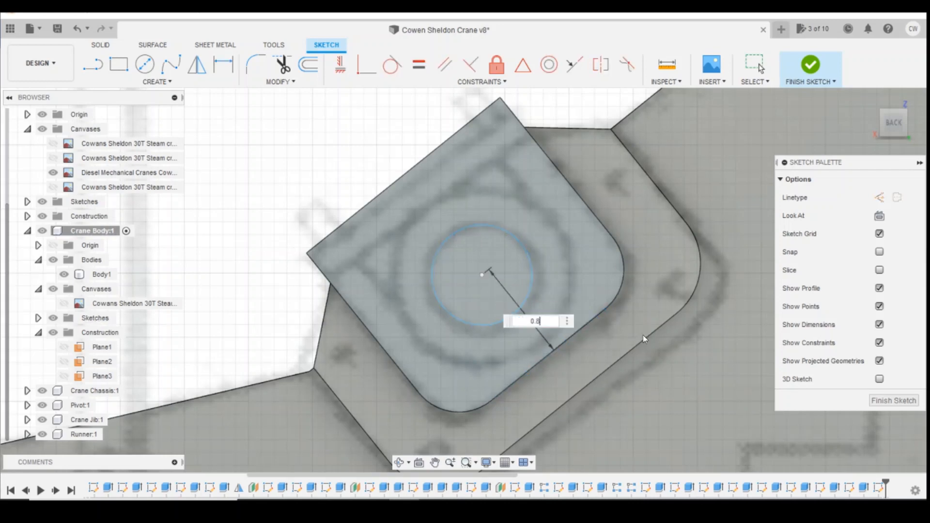
key("Return")
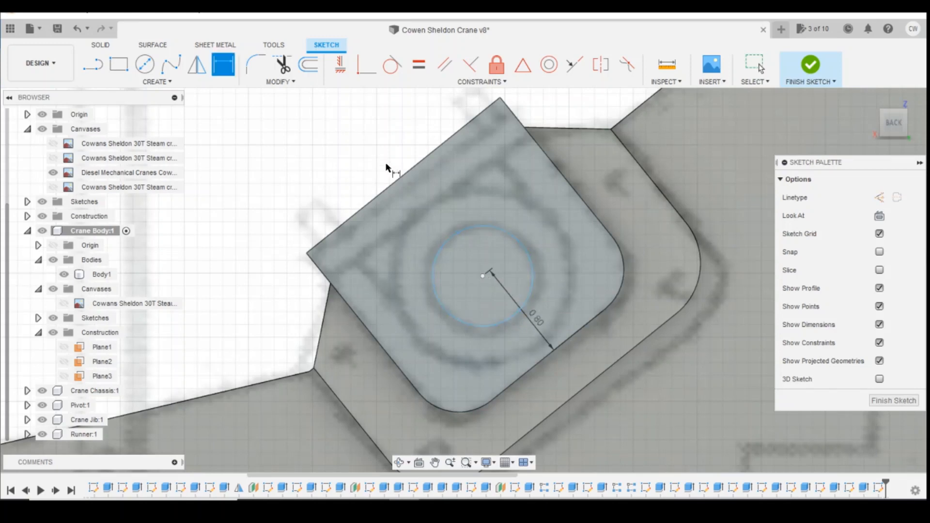
key("Escape")
Step: Check the length of the block's upper slanted edge and dimension the circle's centre 1.938/2 mm from the lower-left side edge
left_click(411, 169)
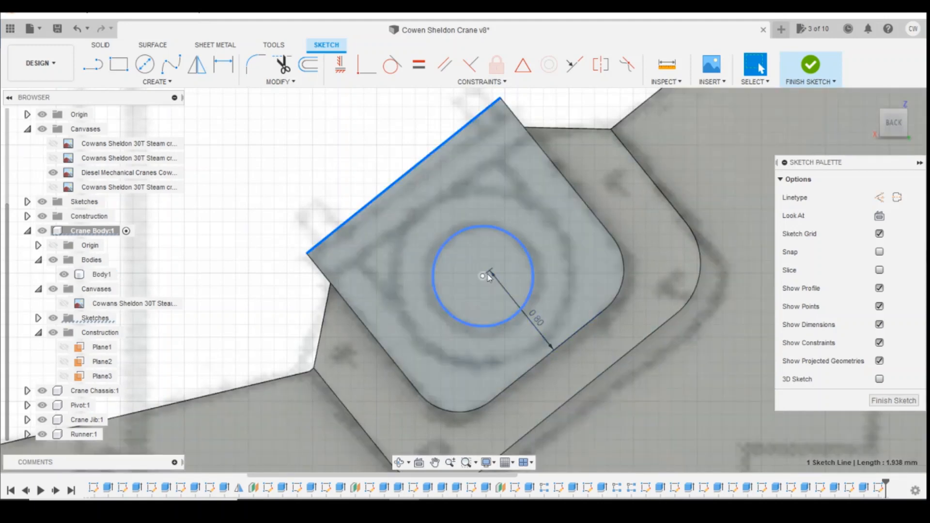
key("d")
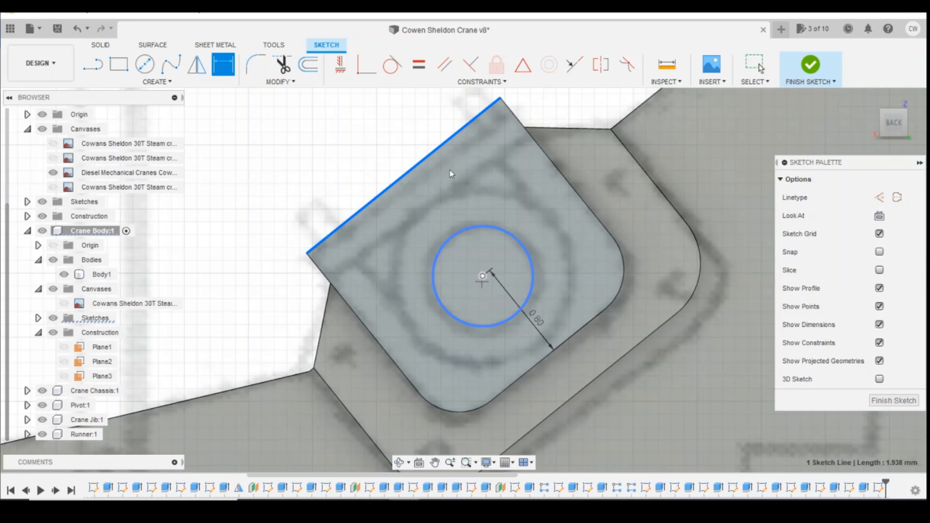
key("Escape")
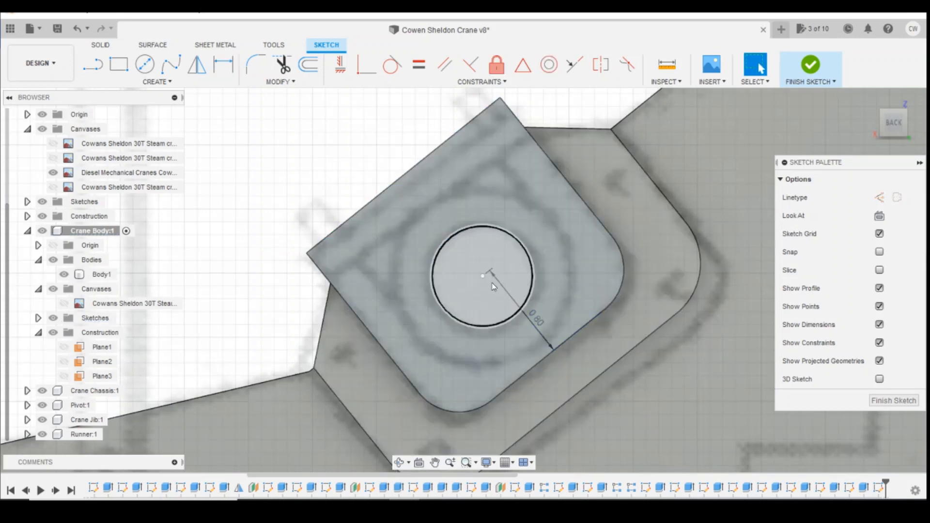
key("d")
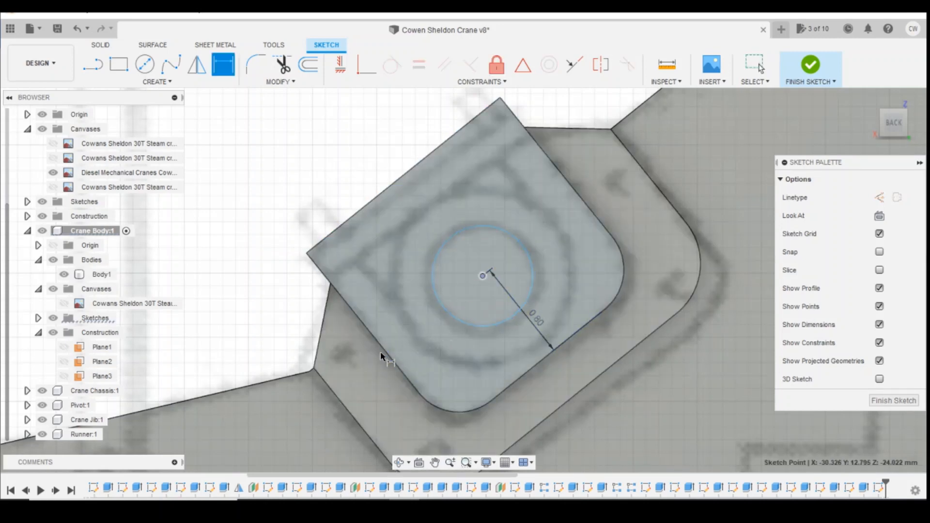
left_click(381, 357)
left_click(483, 275)
left_click(435, 318)
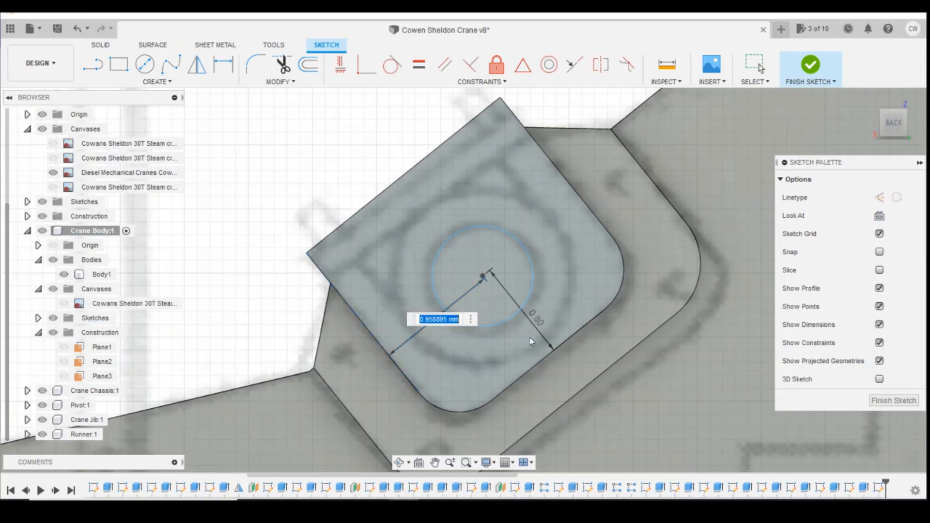
type("1.938/2")
key("Return")
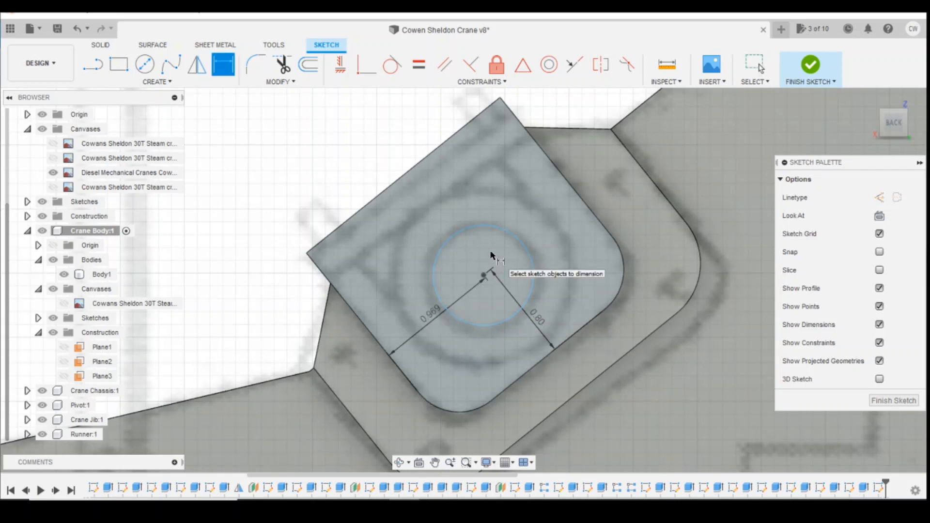
Step: Dimension the circle's diameter on the bearing block as 0.8 mm
scroll(490, 262, "up", 3)
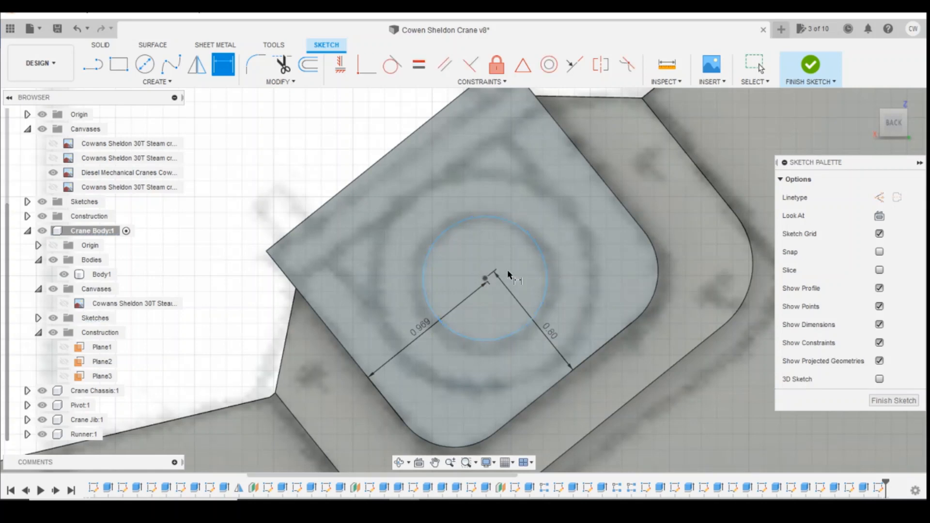
left_click(485, 278)
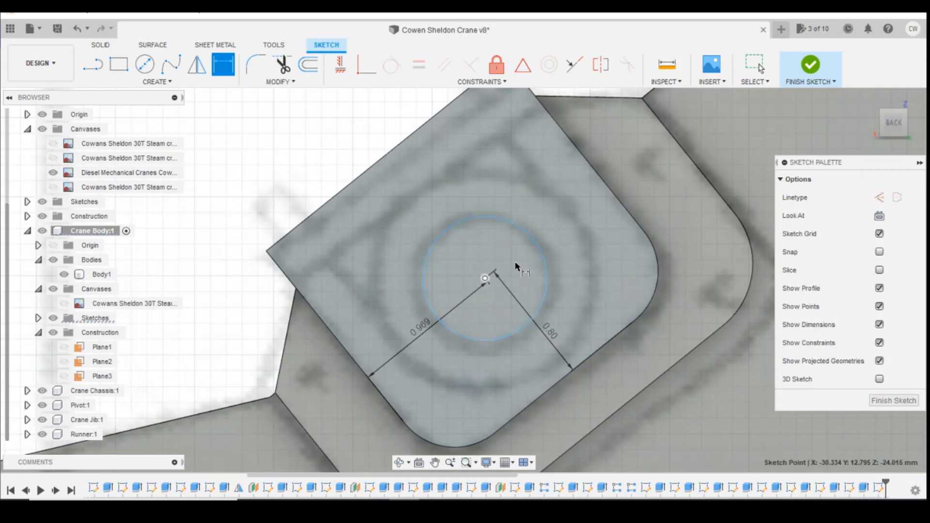
left_click(507, 217)
left_click(505, 217)
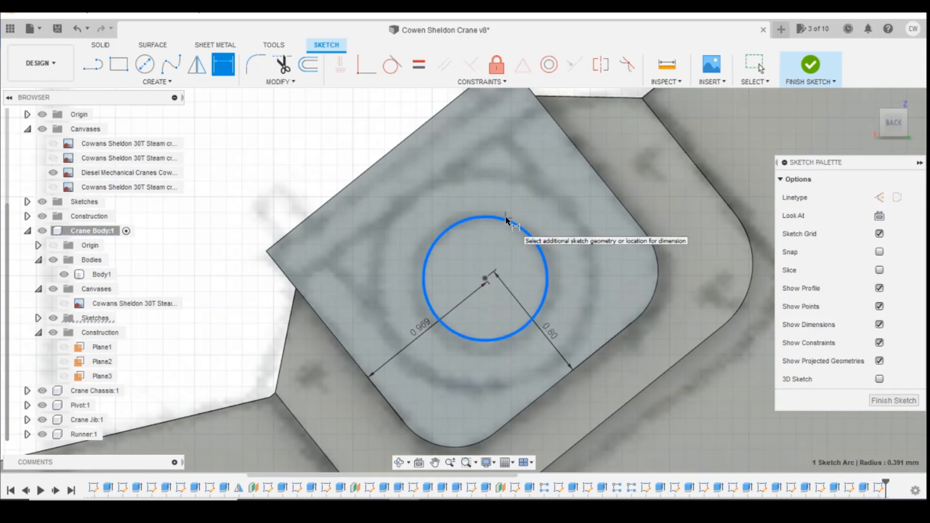
left_click(524, 270)
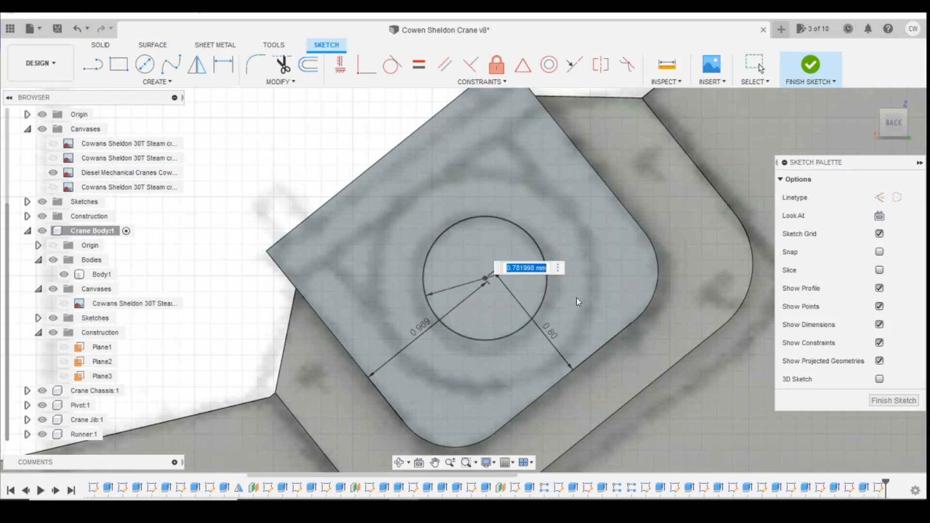
type("0.8")
key("Return")
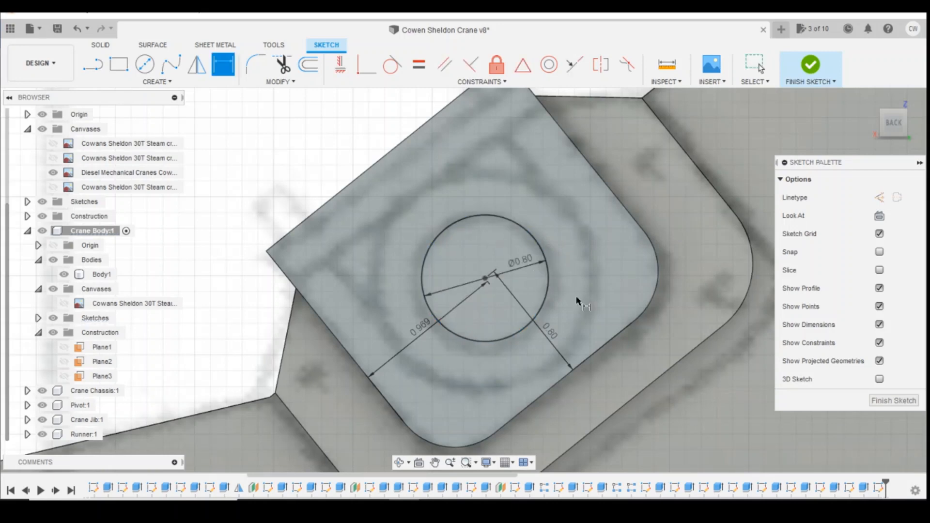
Step: Check the crane reference photo and extrude the circle on the bearing block outward 0.10 mm, joined to the body
key("Escape")
left_click(480, 243)
right_click(480, 243)
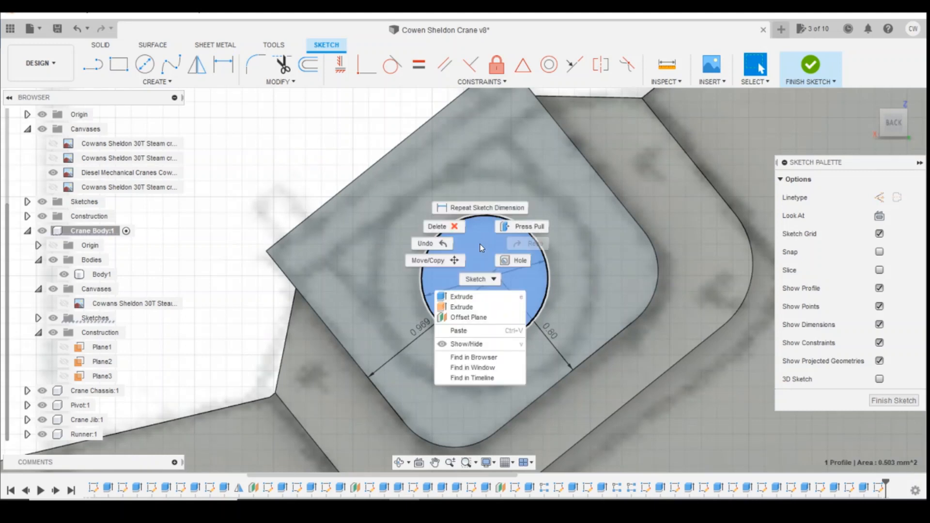
left_click(472, 298)
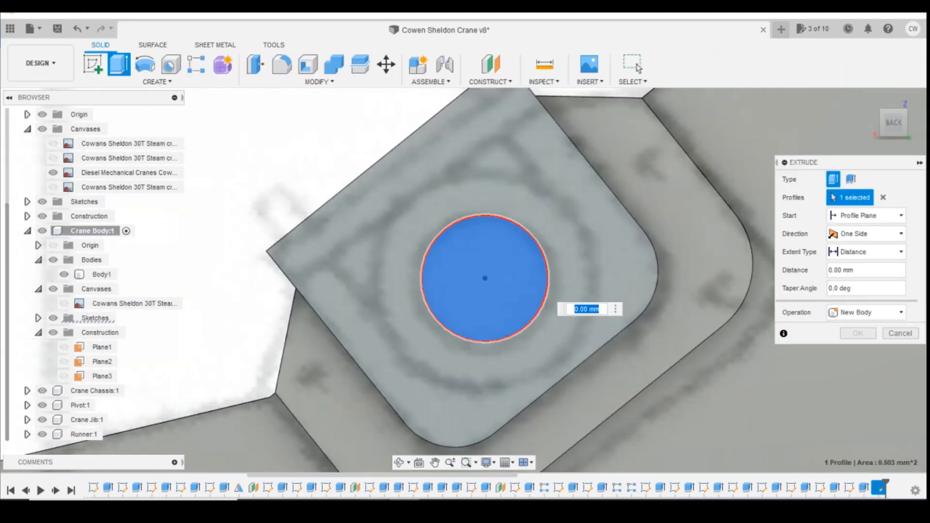
mouse_move(396, 487)
left_click(413, 471)
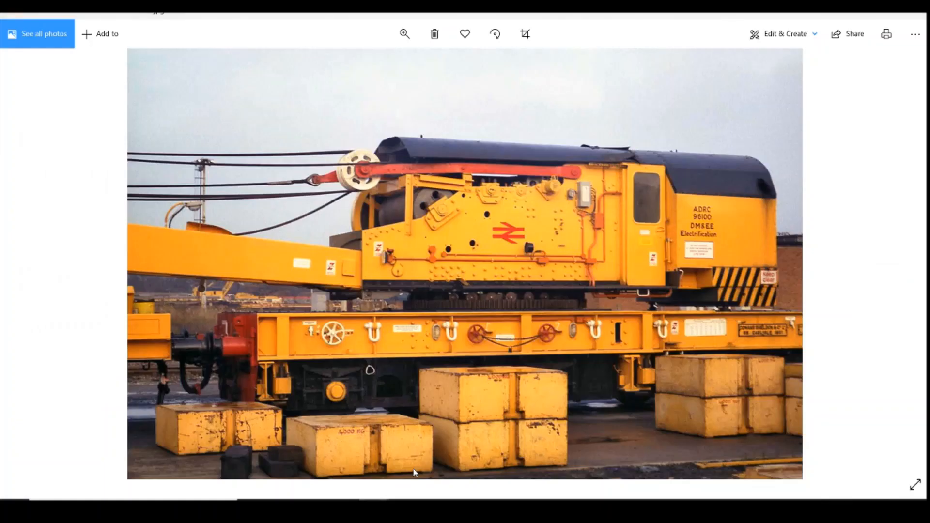
key("alt+Tab")
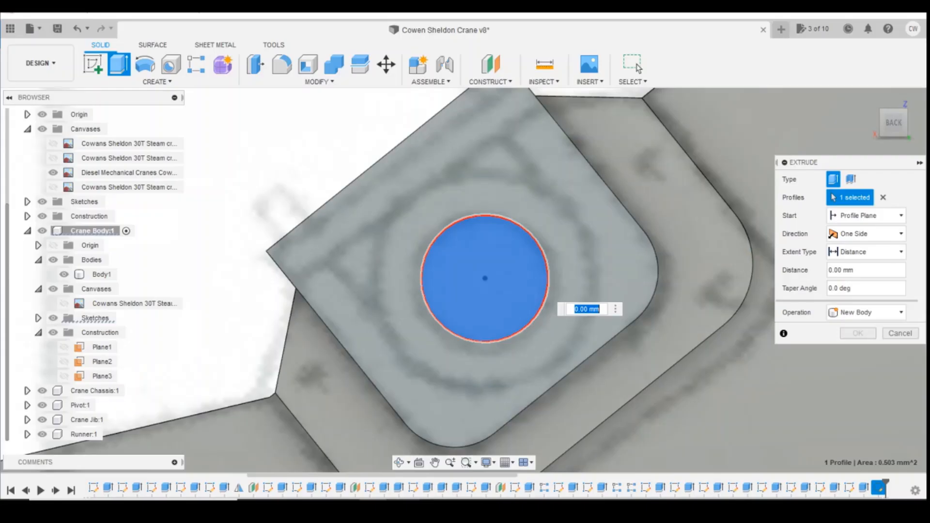
left_click_drag(914, 127, 924, 126)
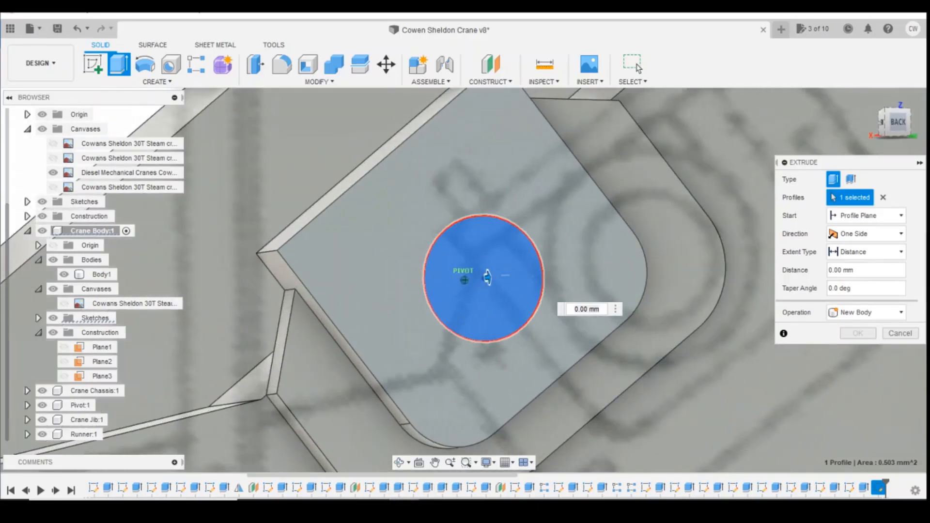
left_click_drag(487, 277, 495, 278)
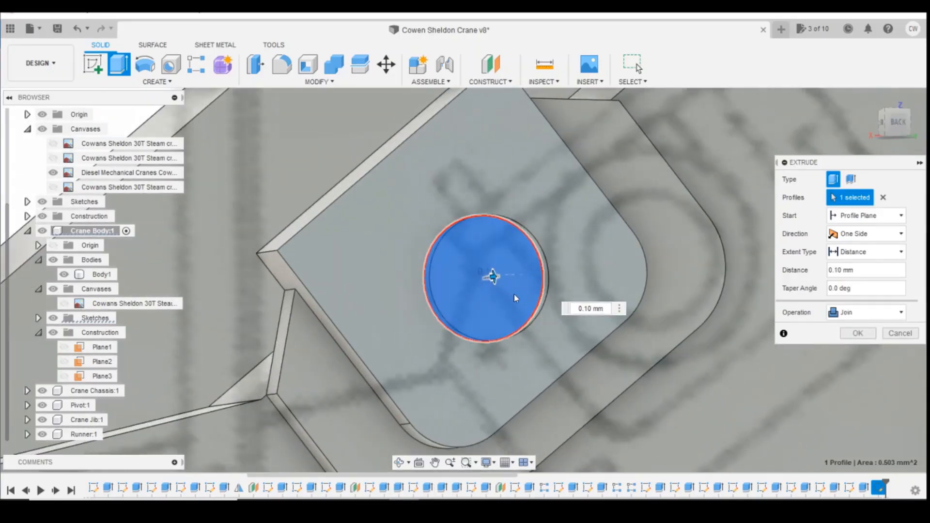
left_click(857, 333)
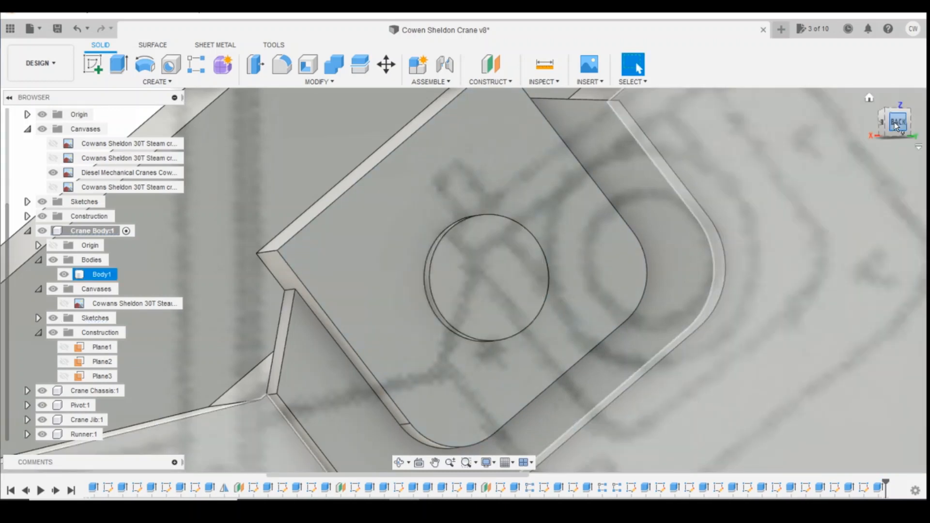
Step: Edit the extrusion distance of the round bearing on the block and return to the straight back view
left_click_drag(883, 121, 862, 121)
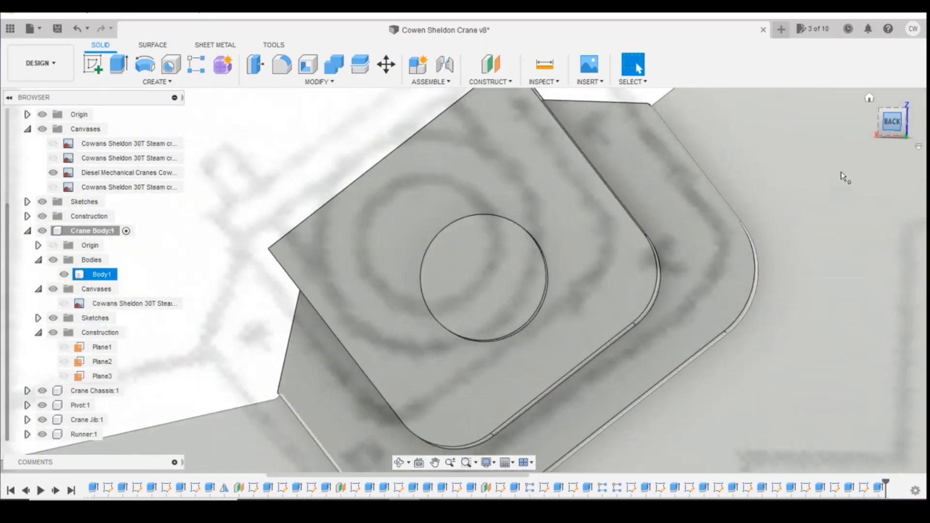
left_click(415, 456)
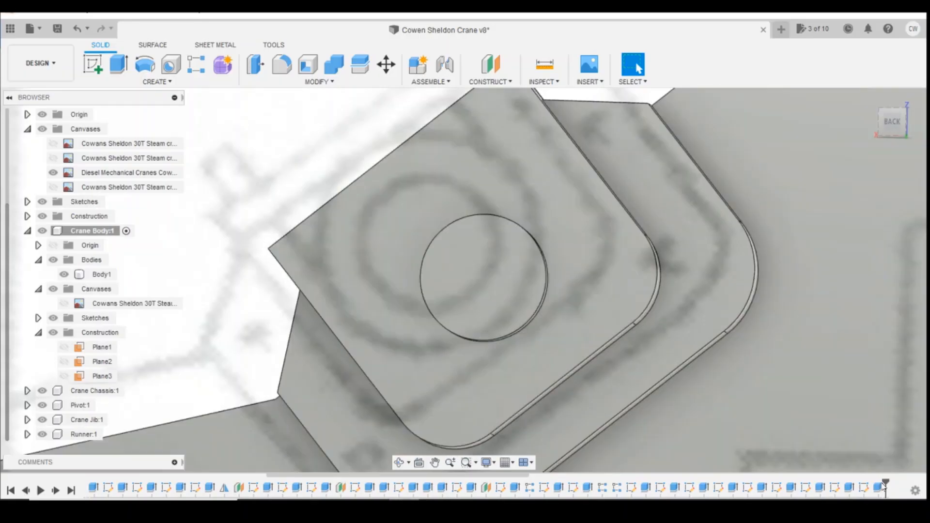
right_click(879, 487)
left_click(868, 400)
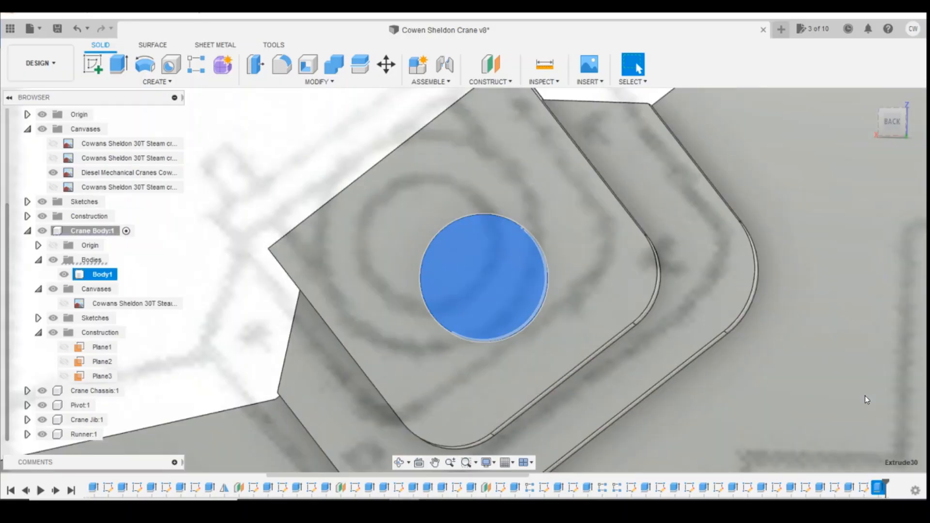
type("1")
key("Return")
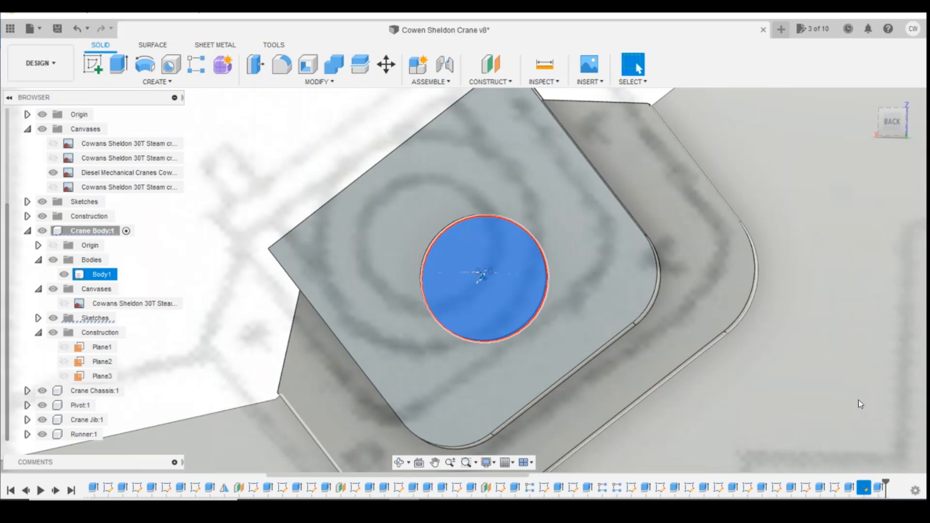
left_click(891, 123)
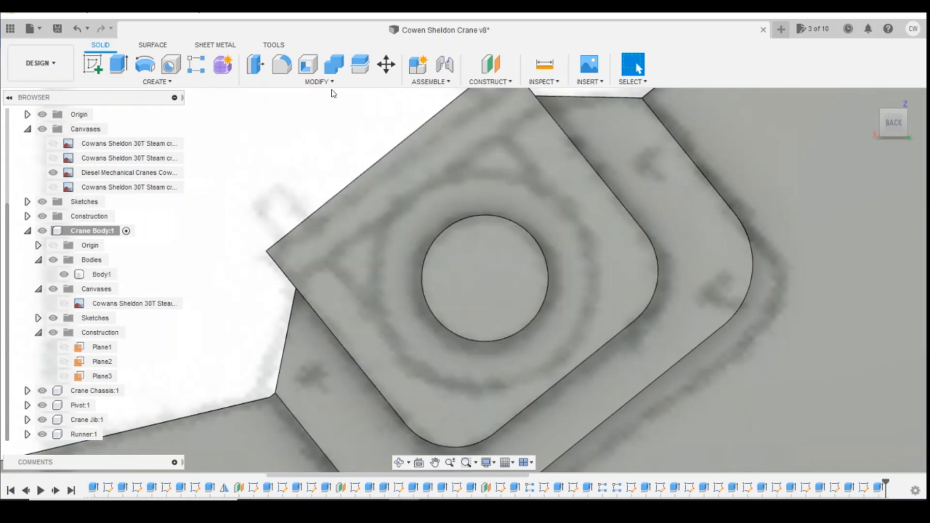
Step: Start a sketch on the bearing block's face and offset the bearing's circular edge 0.294 mm outward over the canvas's outer ring
left_click(100, 69)
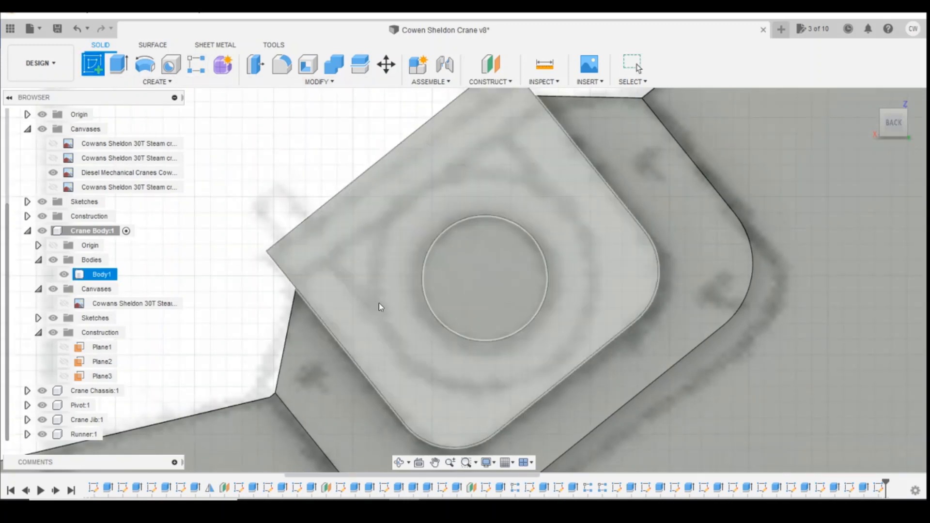
left_click(379, 304)
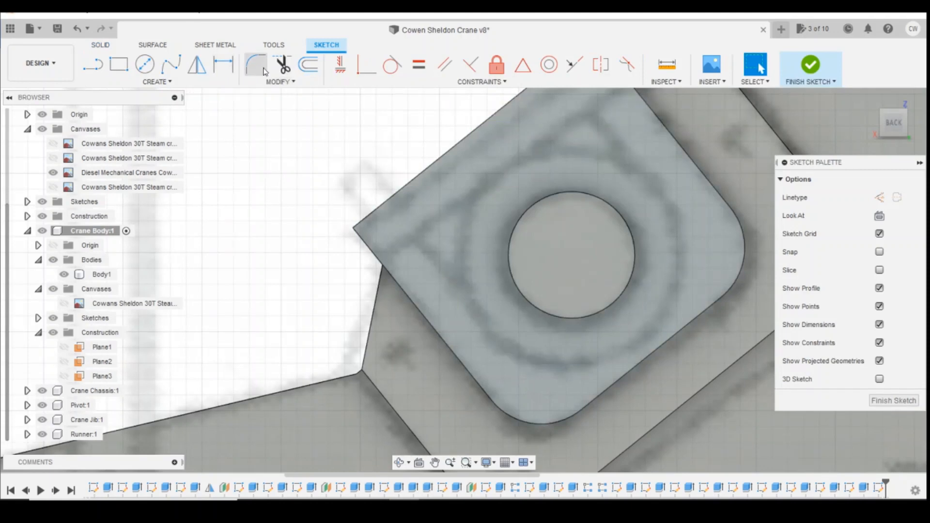
left_click(308, 65)
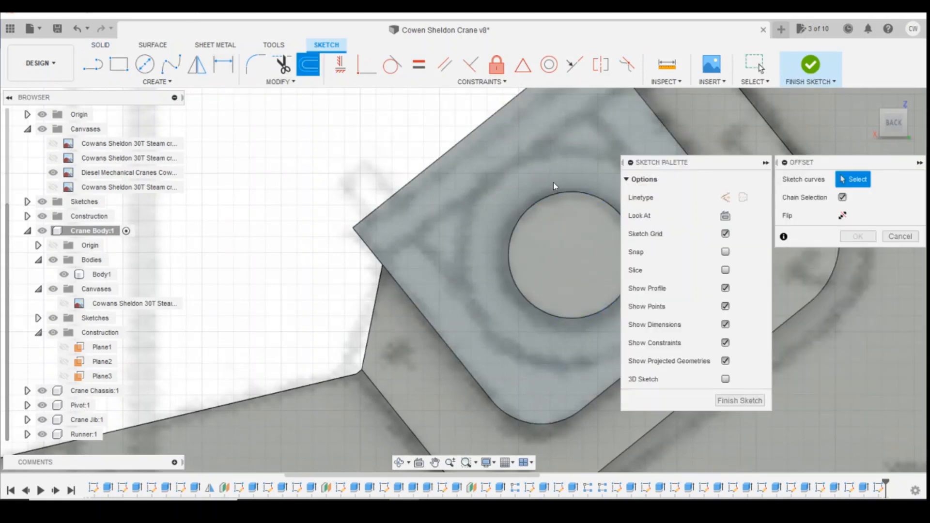
left_click(578, 196)
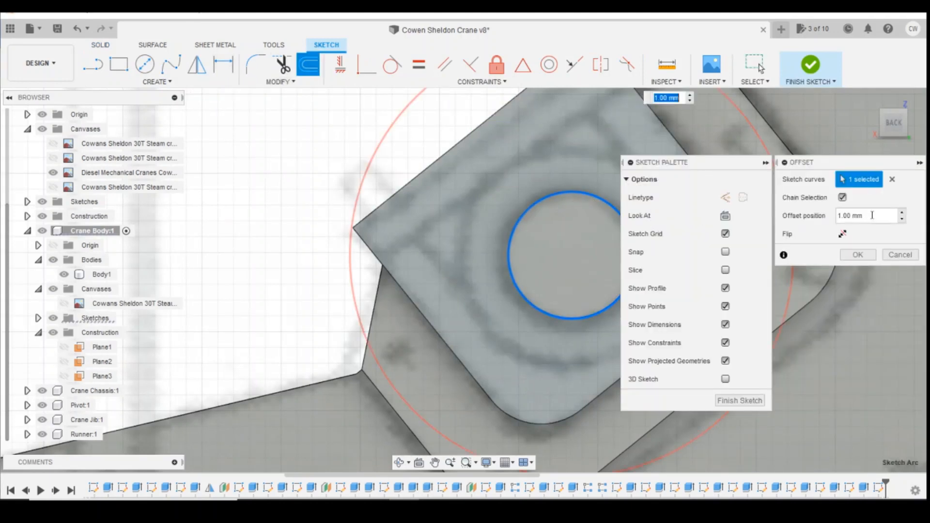
scroll(585, 186, "down", 3)
left_click_drag(570, 100, 572, 167)
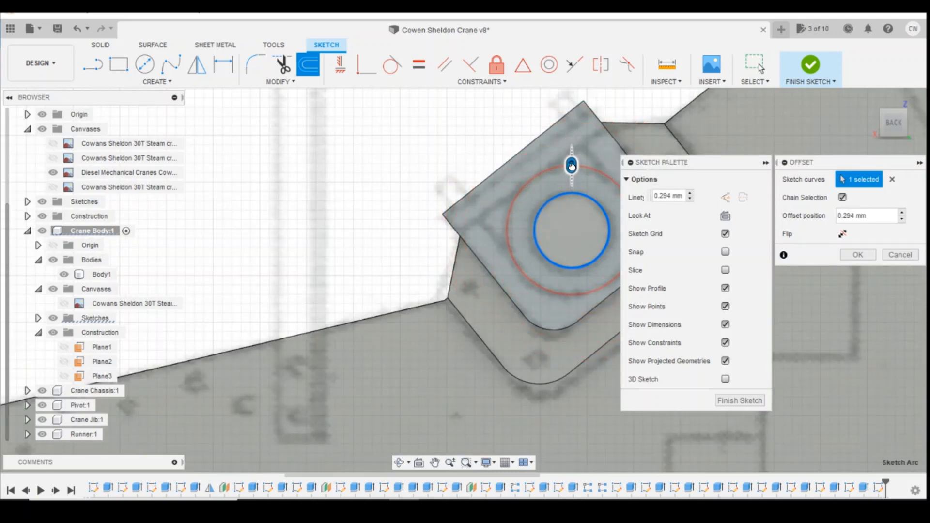
left_click(749, 404)
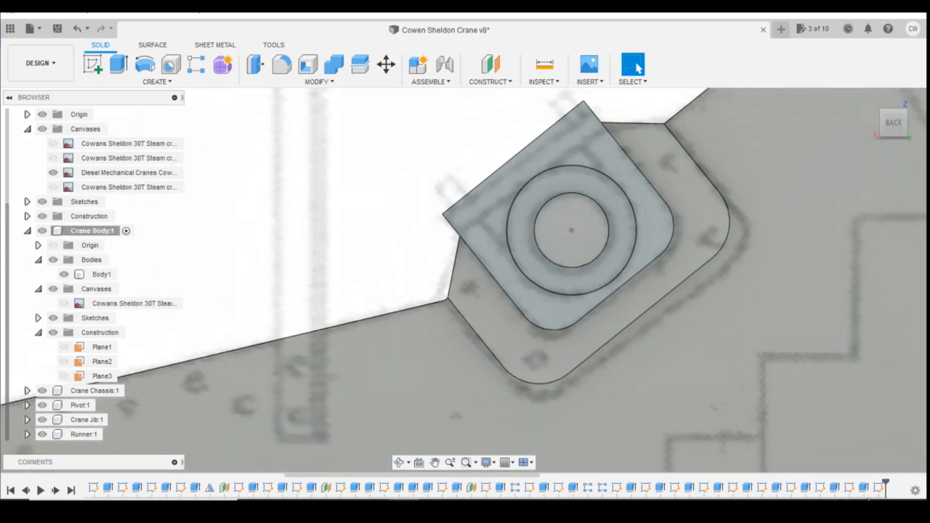
Step: Reopen the ring sketch and draw a slanted line across the block, joining the points where its sides meet the bearing plate's corners
right_click(878, 489)
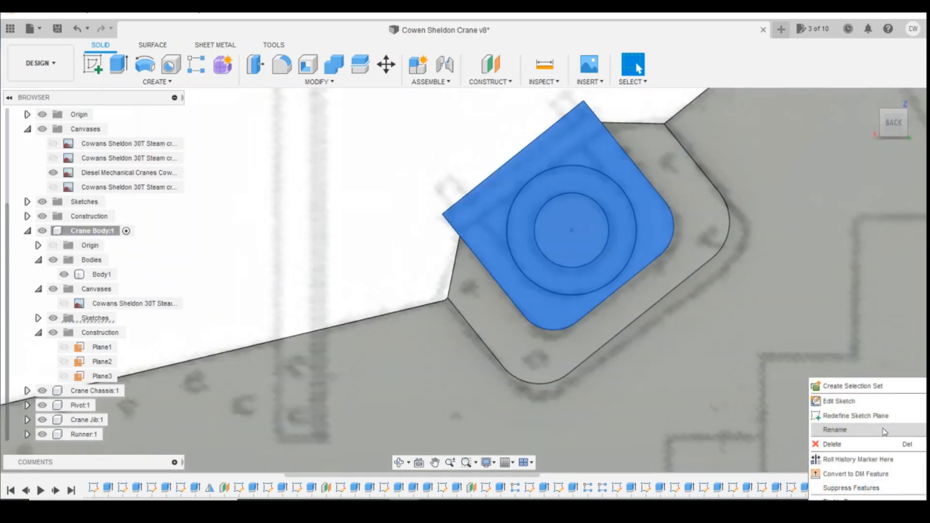
left_click(864, 402)
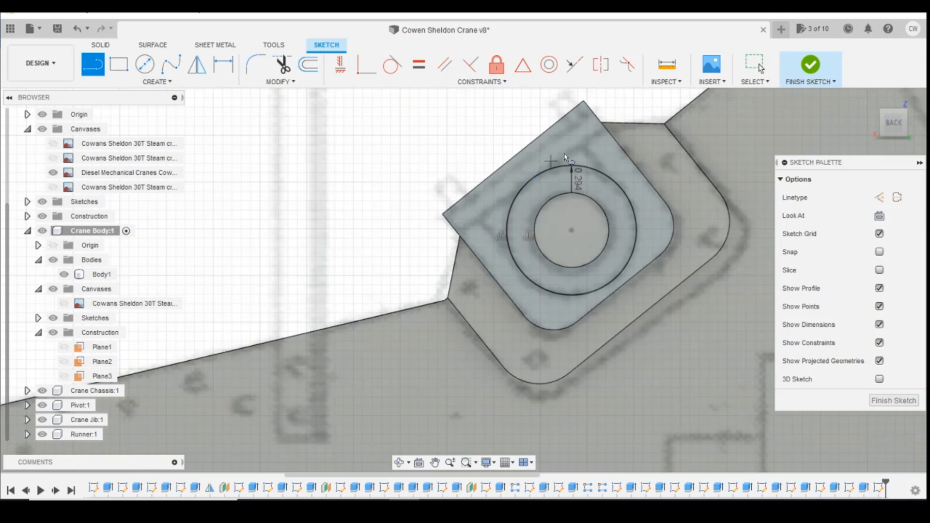
left_click(604, 127)
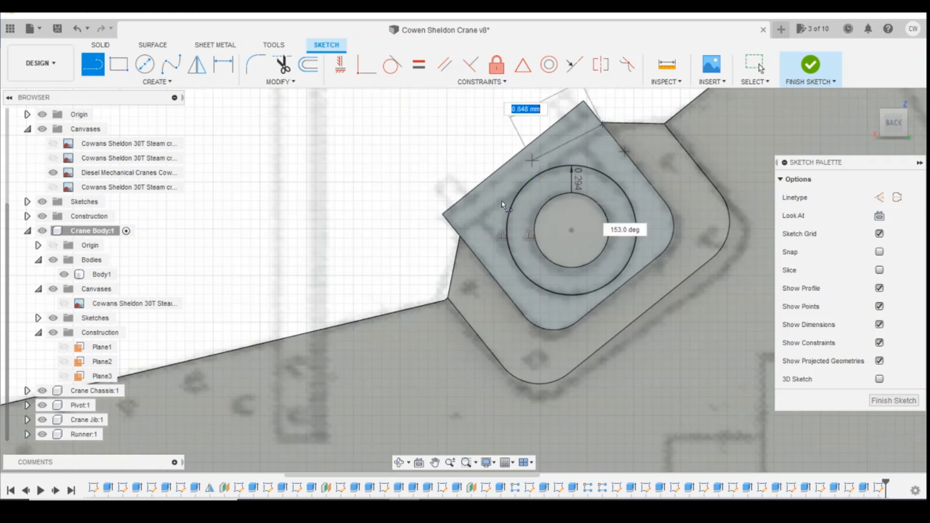
double_click(463, 237)
scroll(595, 135, "up", 5)
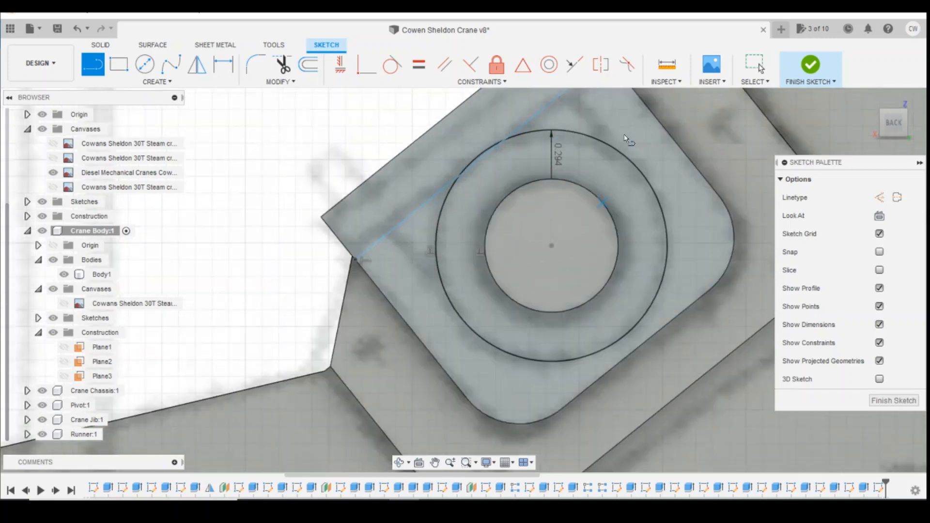
scroll(629, 232, "down", 2)
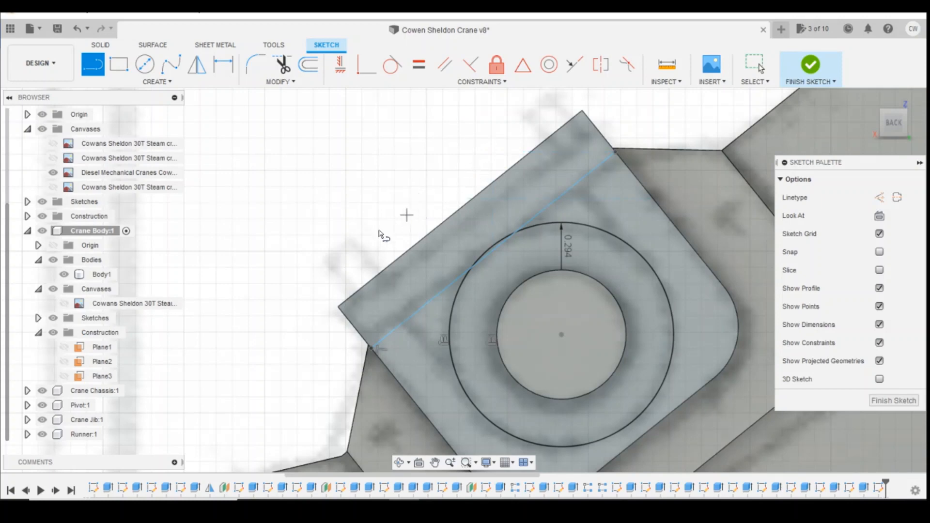
Step: Try a vertical dimension between the slanted line's lower-left end and the block's left corner, and undo it
key("d")
left_click(371, 348)
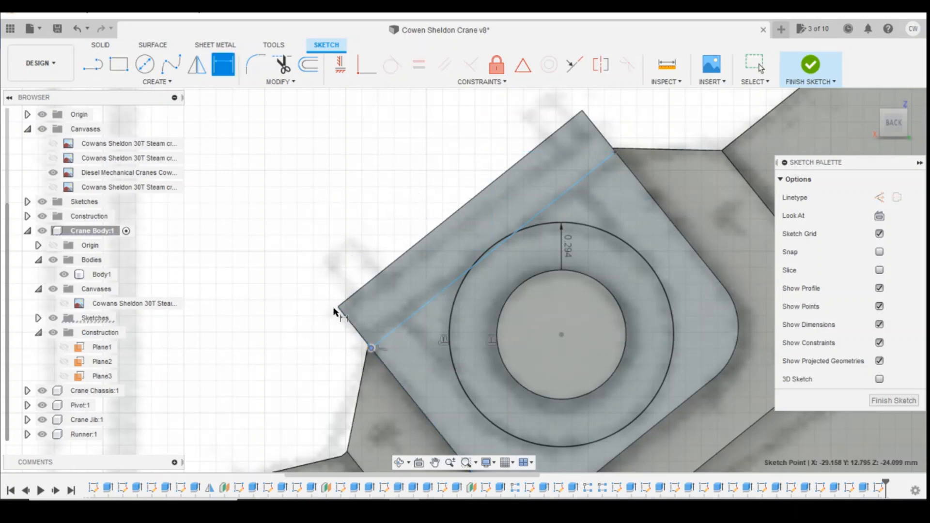
left_click(339, 307)
left_click(333, 344)
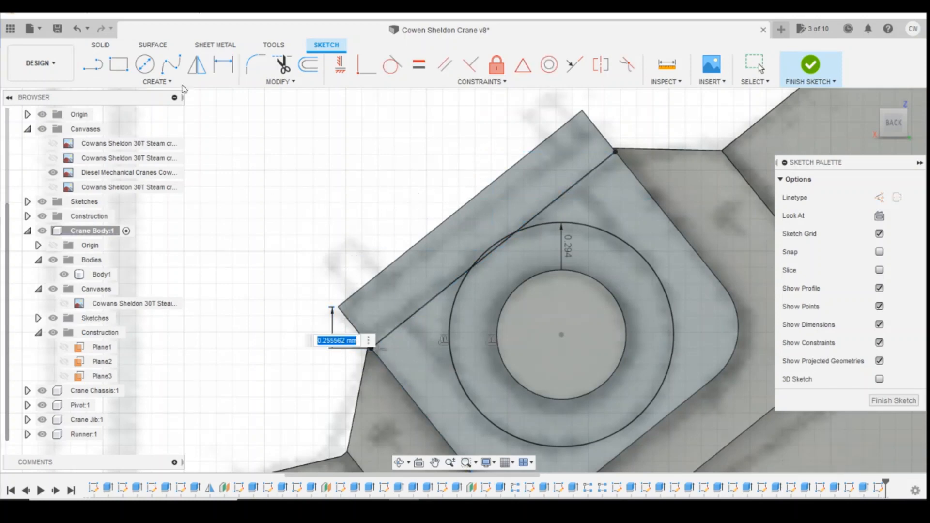
key("Return")
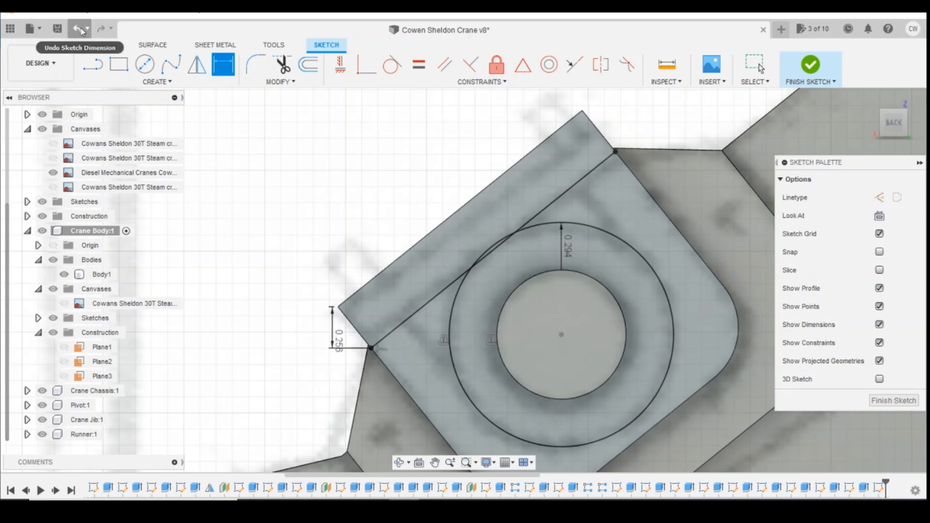
key("Escape")
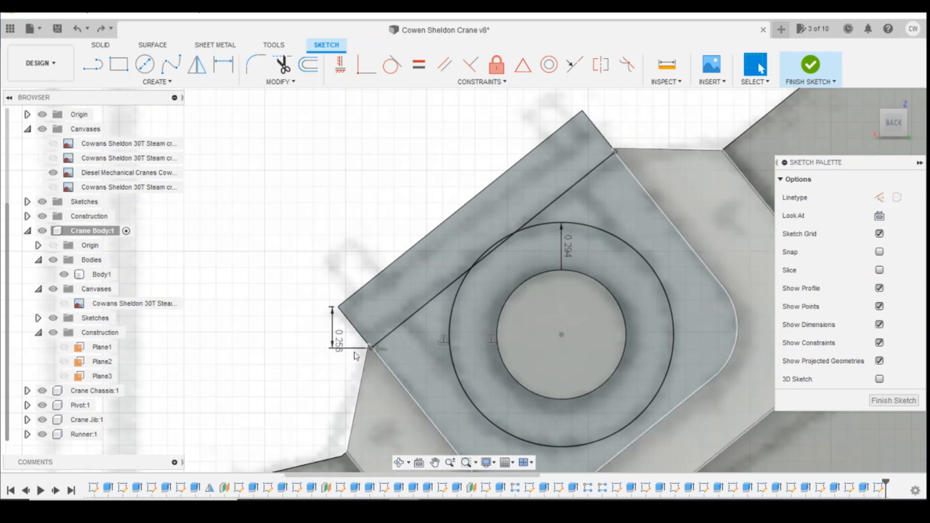
left_click(77, 30)
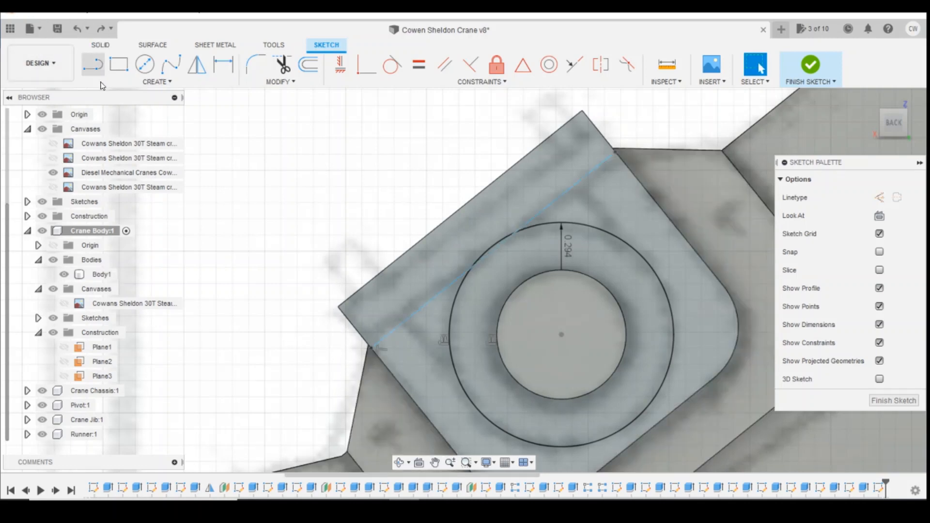
Step: Dimension the slanted line's lower-left end 0.3 mm from the block's left corner, measured along the side edge
key("d")
left_click(371, 348)
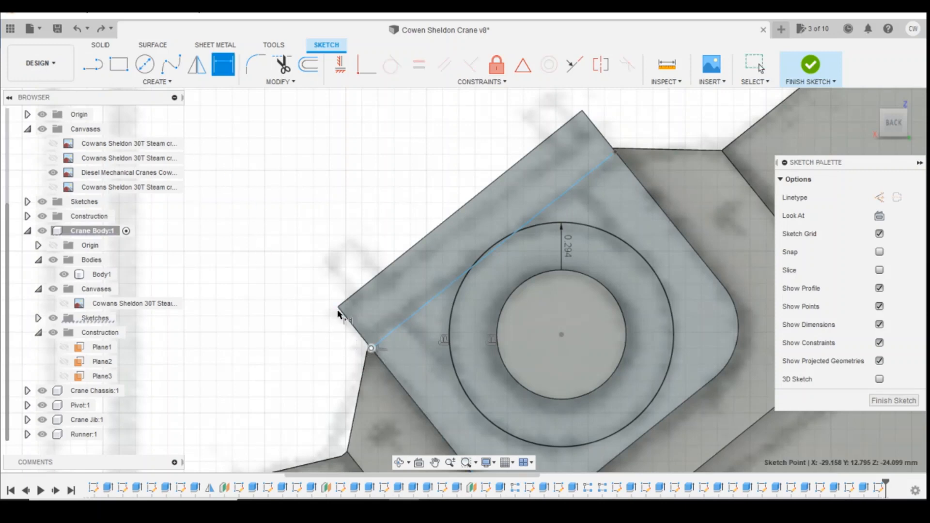
left_click(338, 307)
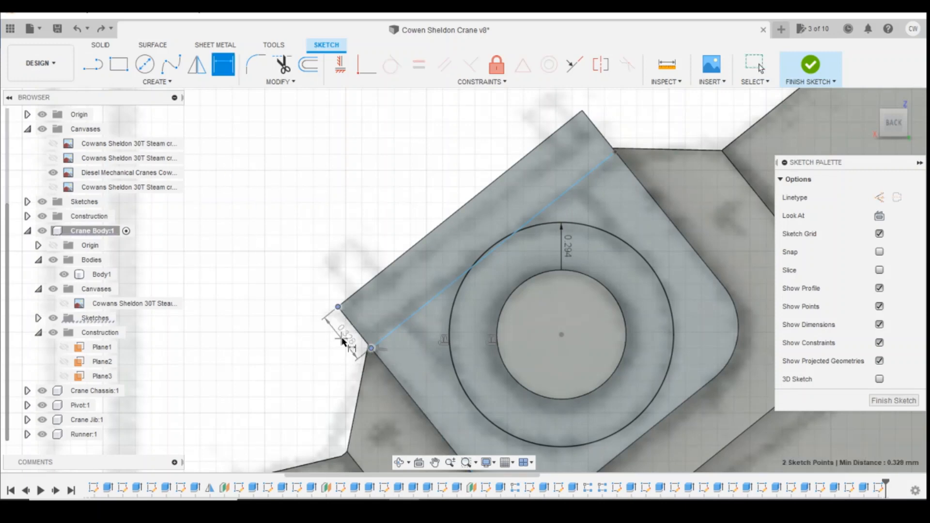
left_click(343, 341)
type("0.3")
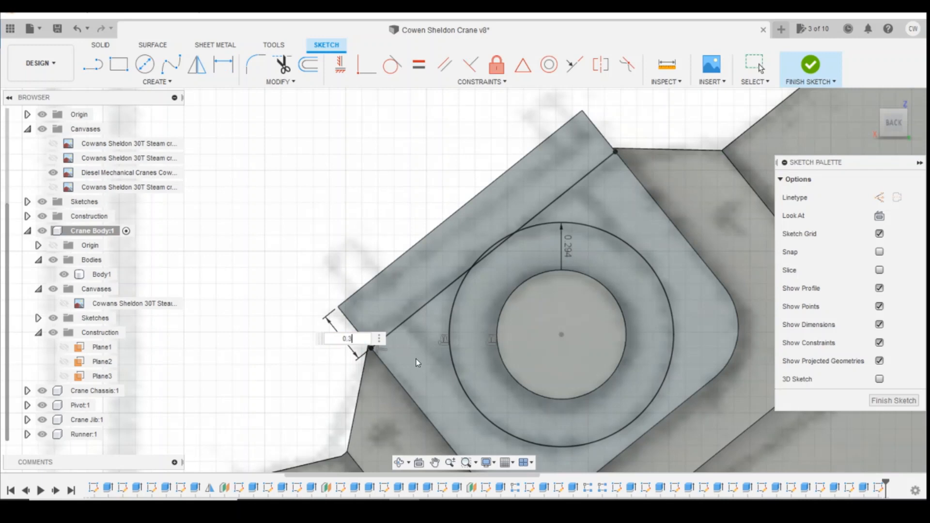
key("Return")
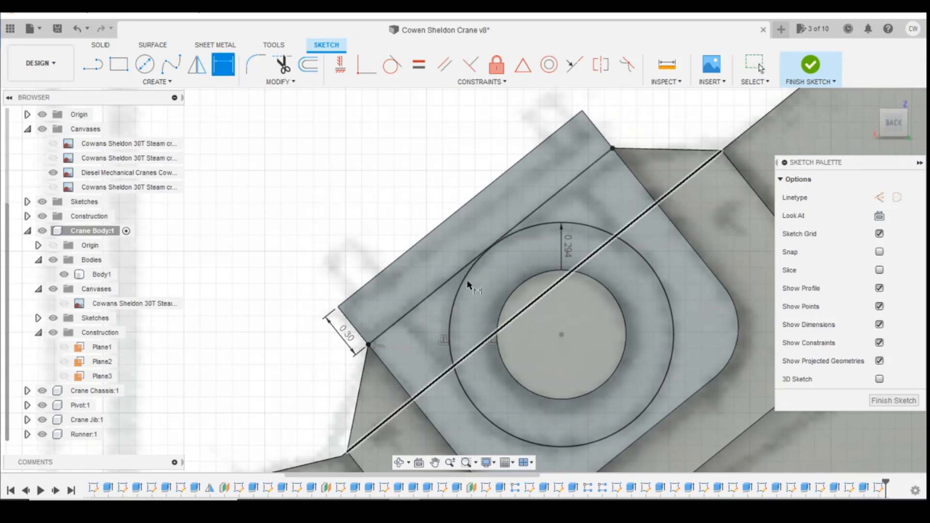
Step: Draw a rib line at about 51° from the slanted line's lower-left part down to the outer ring, following the canvas
left_click(93, 64)
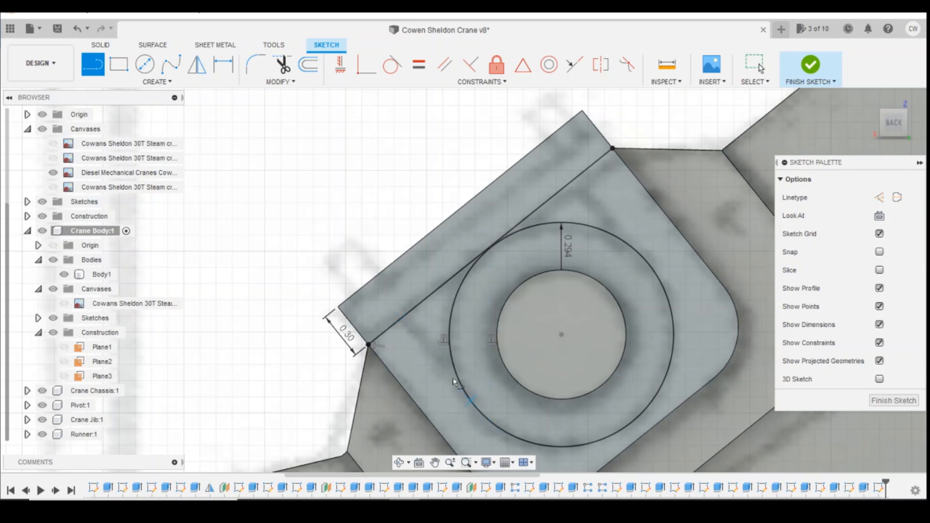
left_click(400, 318)
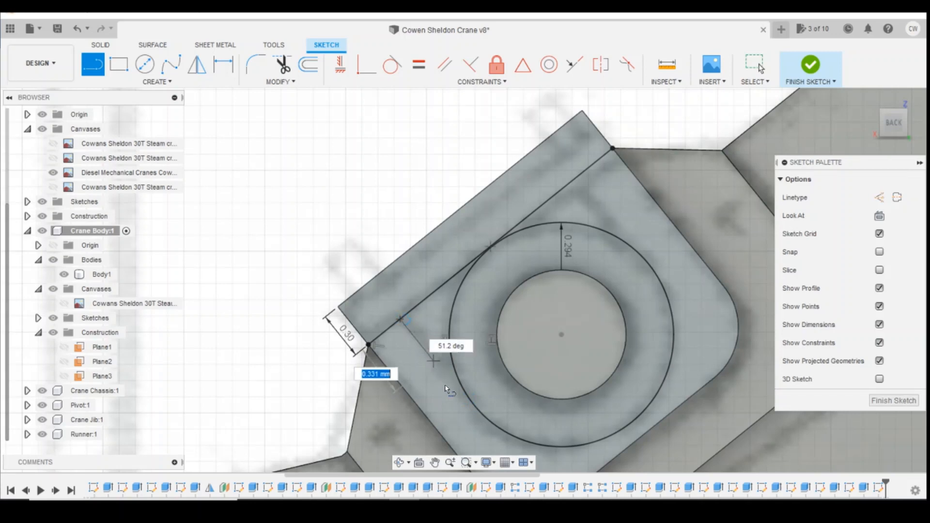
left_click(478, 413)
scroll(432, 311, "up", 2)
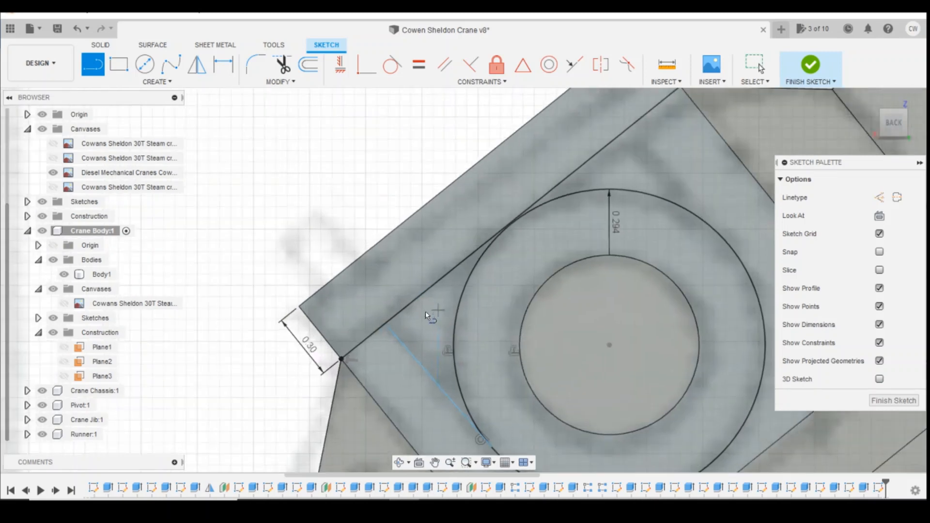
Step: Dimension the angle between the slanted line and the lower-left rib line as 90°
key("d")
left_click(405, 309)
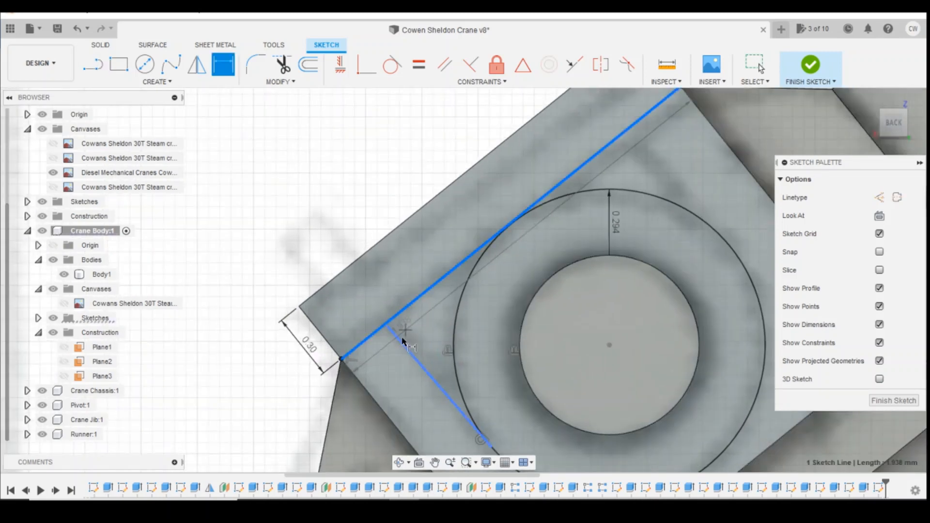
left_click(402, 343)
left_click(524, 328)
type("90")
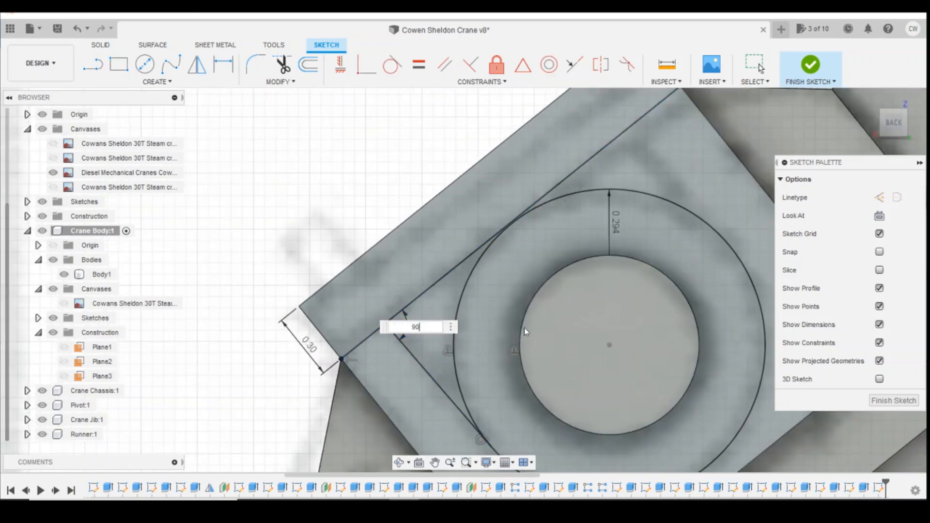
key("Return")
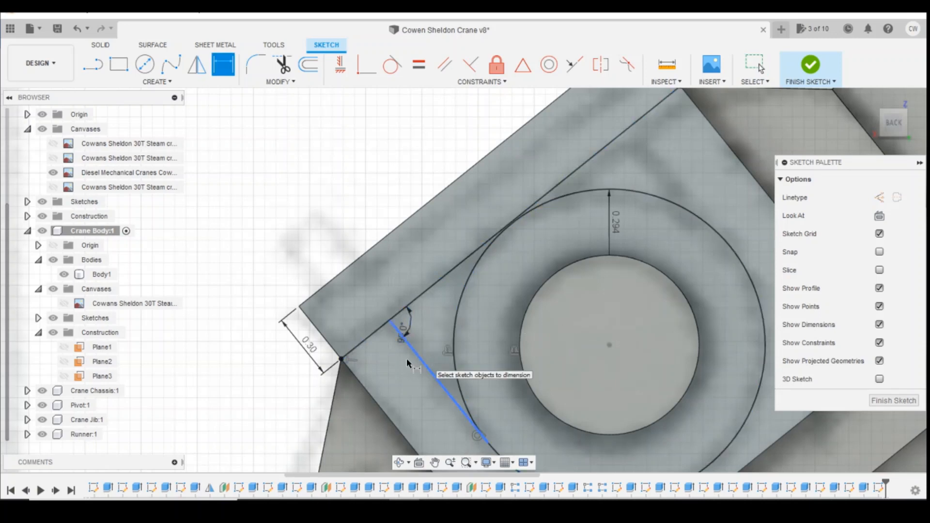
Step: Draw a second rib line about 0.58 mm long from the outer ring's upper-right edge up to the slanted line, following the canvas
scroll(402, 368, "down", 3)
left_click(93, 64)
key("l")
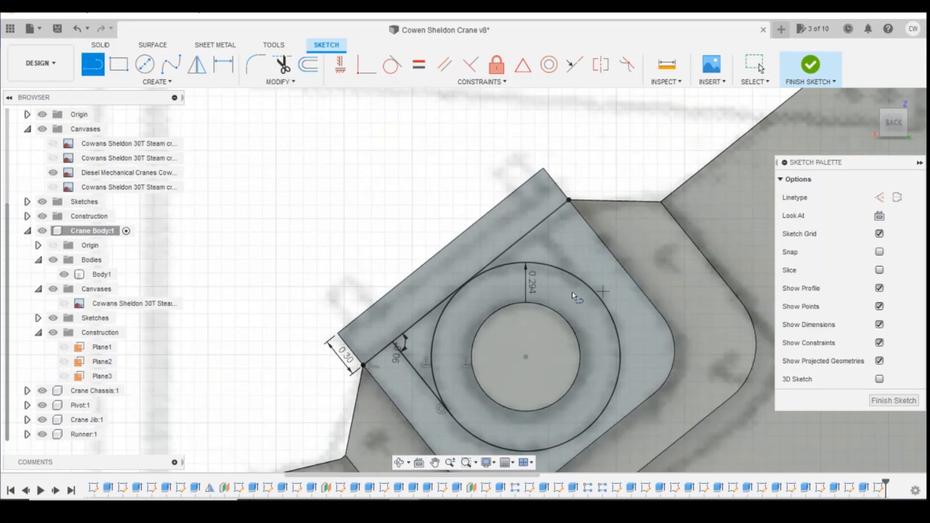
left_click(587, 285)
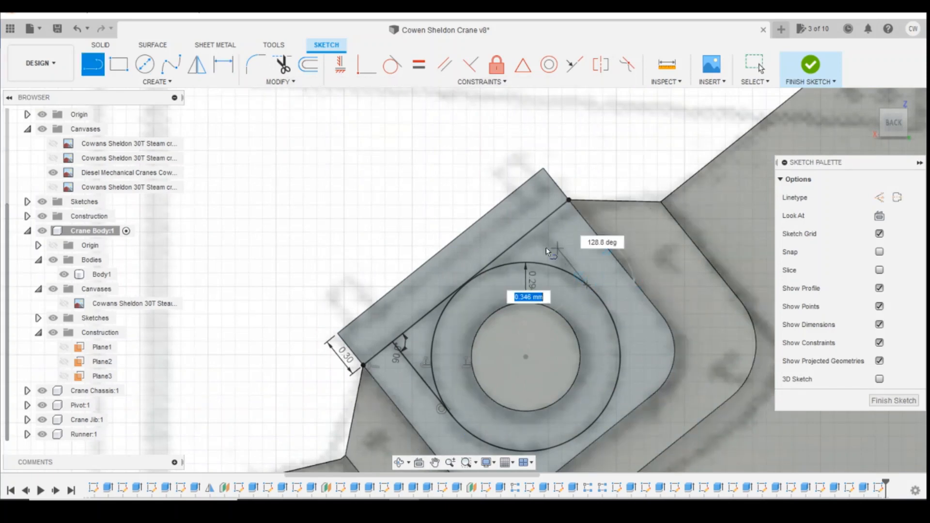
scroll(553, 262, "up", 3)
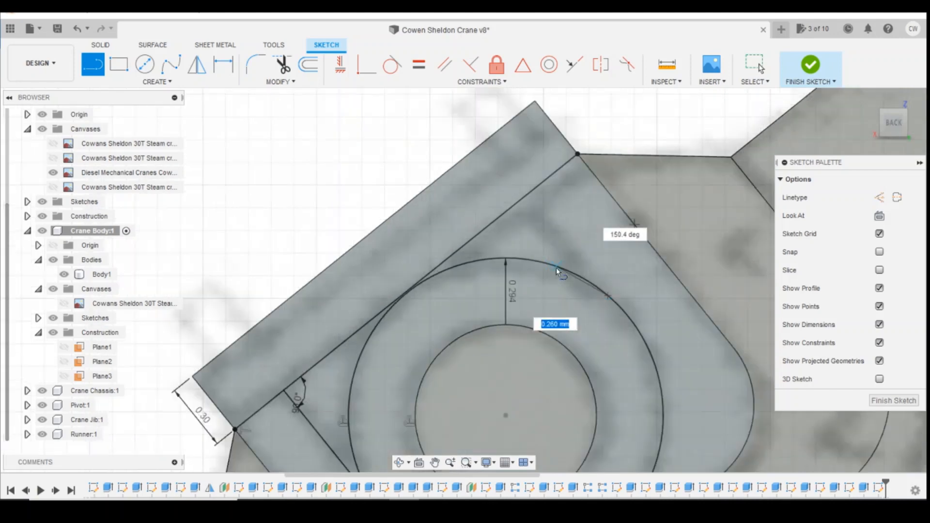
left_click(504, 200)
Step: Dimension the angle between the slanted line and the upper-right rib line as 90°
key("d")
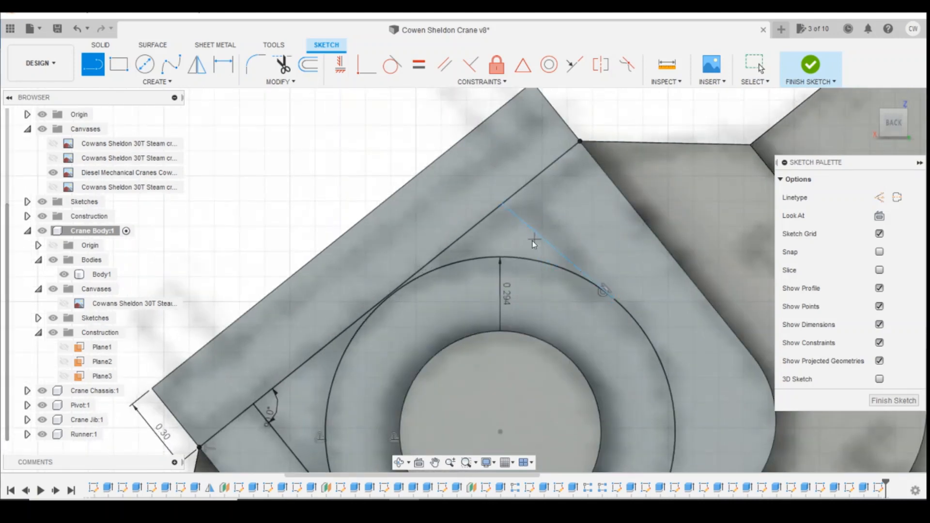
left_click(518, 215)
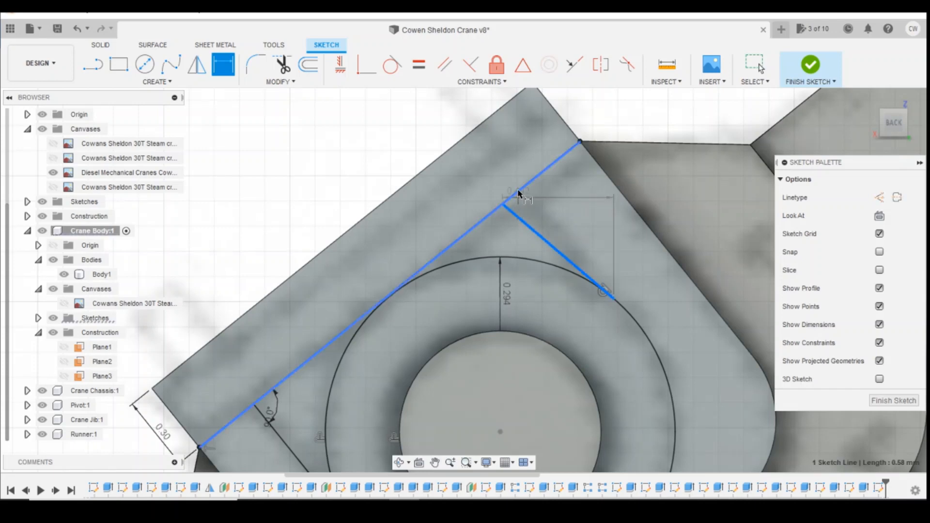
left_click(522, 190)
left_click(611, 208)
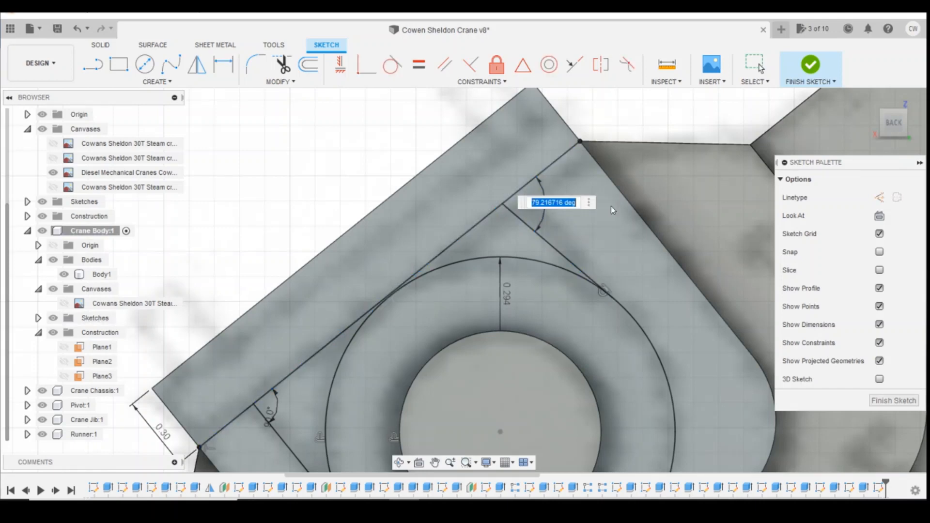
type("90")
key("Return")
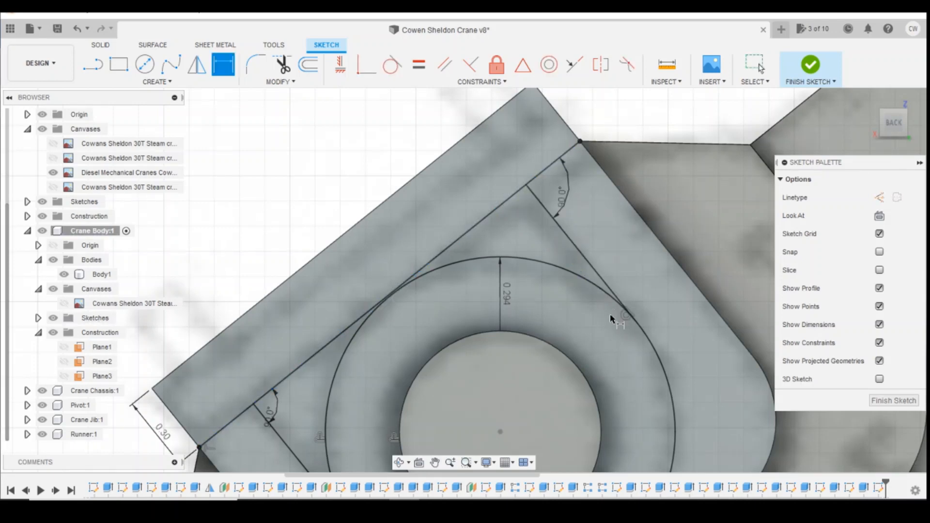
scroll(649, 232, "down", 3)
scroll(649, 232, "down", 2)
key("Escape")
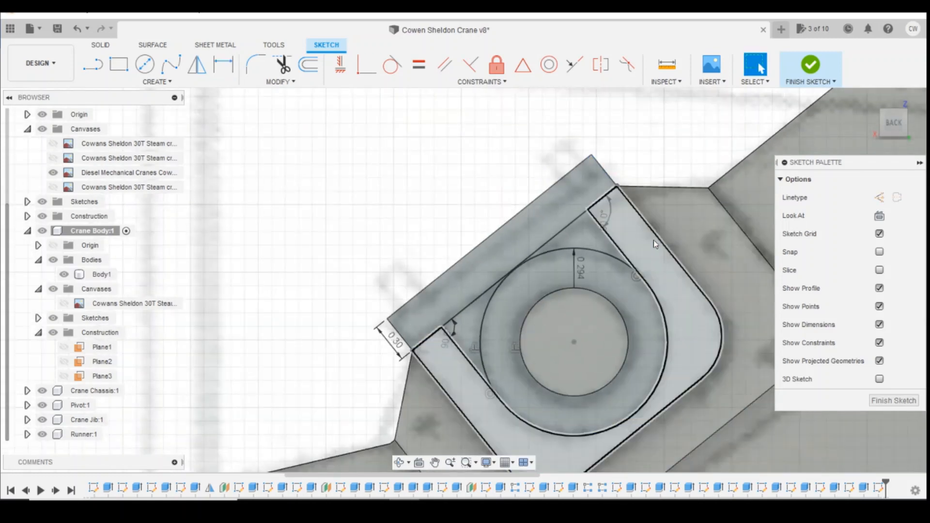
Step: Extrude the slanted top strip, the area between the rib lines and the outer ring profile by 0.1 mm, joined to the body
left_click(573, 210)
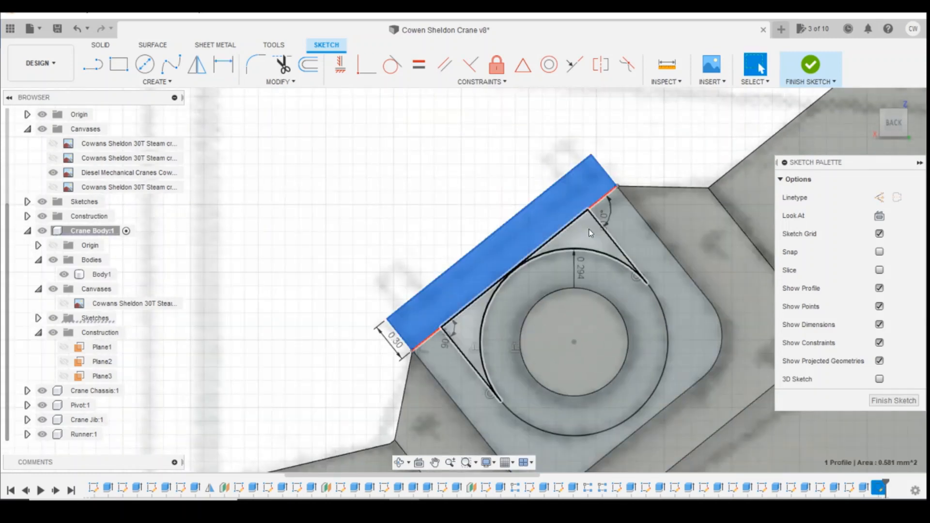
left_click(590, 230, "ctrl")
left_click(595, 272, "ctrl")
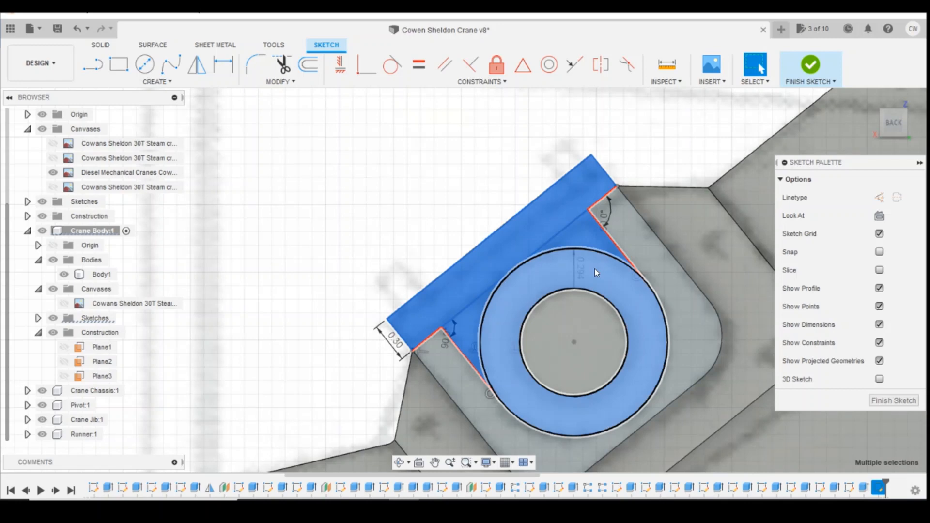
right_click(595, 268)
left_click(591, 304)
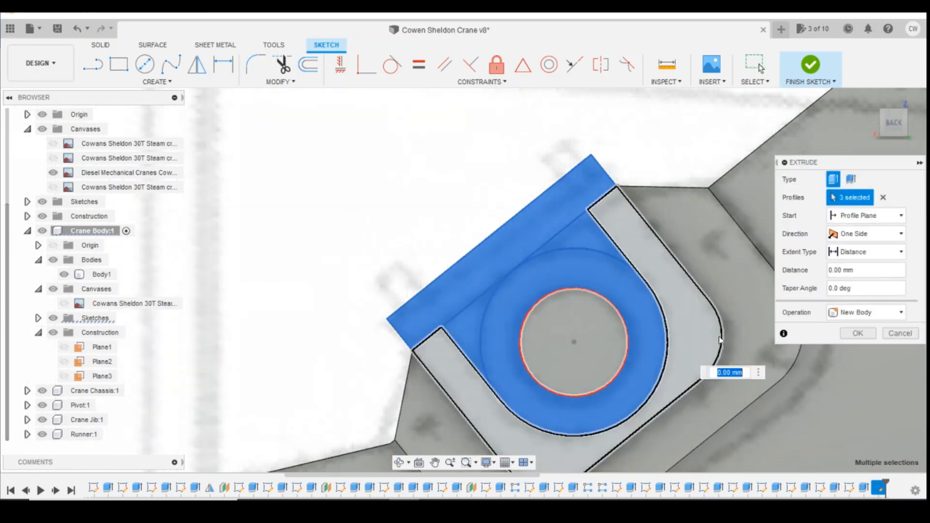
type("0.1")
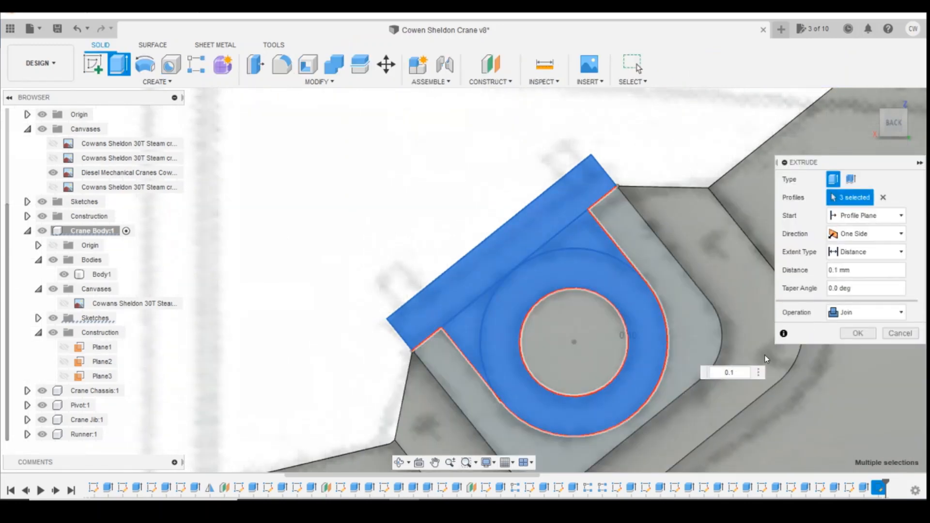
Step: Extrude the three selected bracket profiles by 0.1 mm as a join and hide the Diesel Mechanical Cranes canvas
left_click(858, 333)
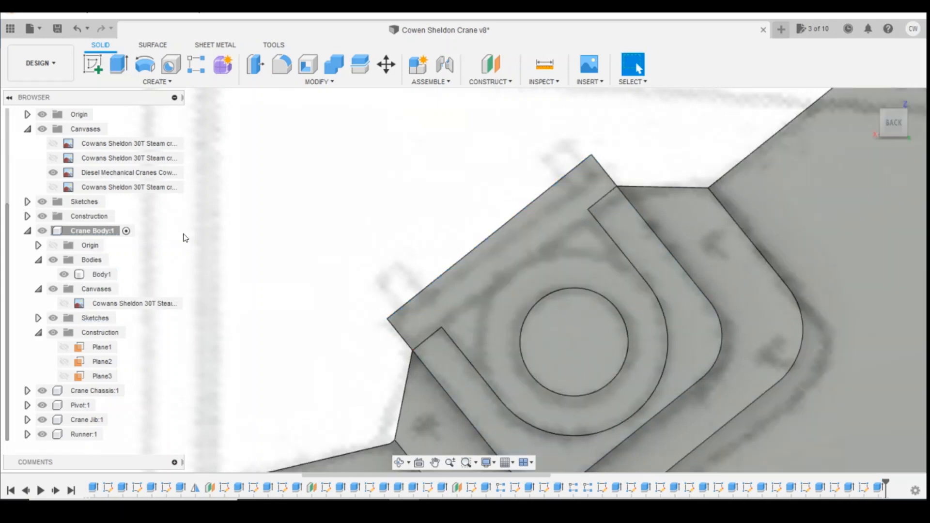
left_click(54, 173)
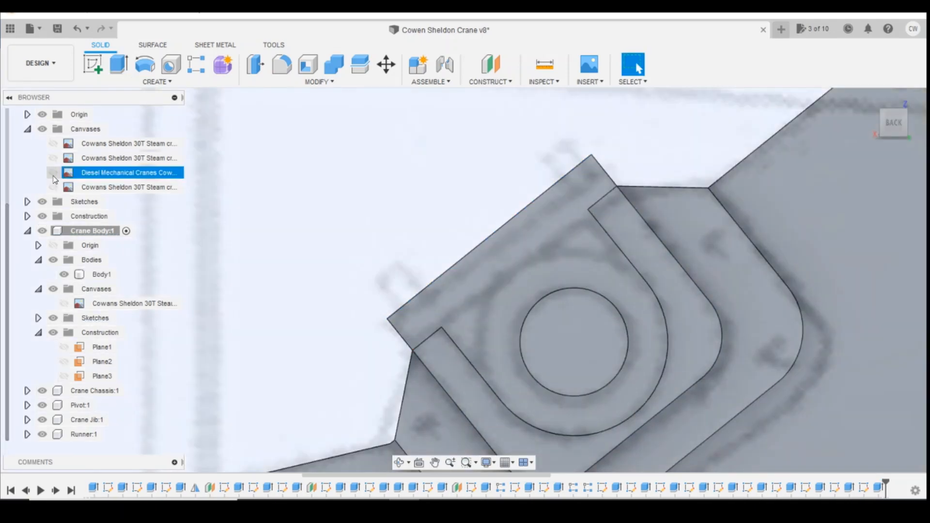
left_click_drag(901, 116, 907, 110)
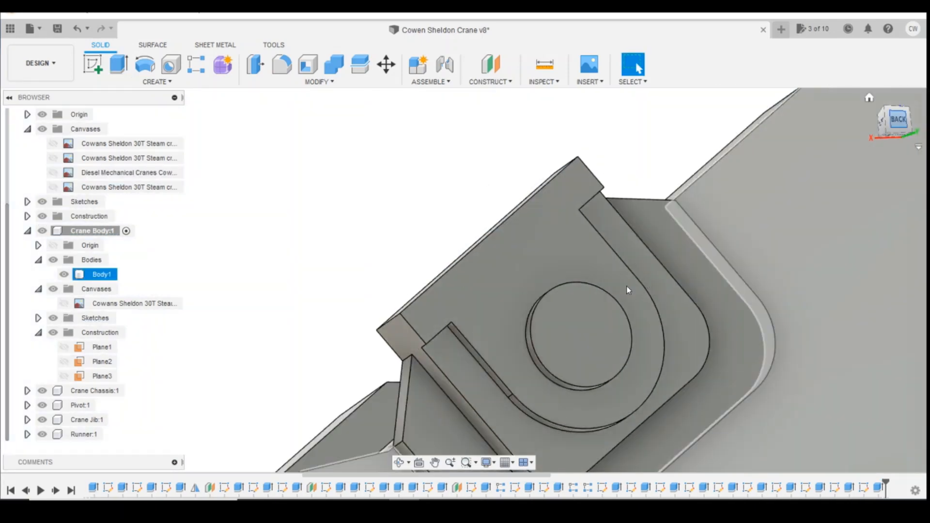
scroll(630, 232, "down", 3)
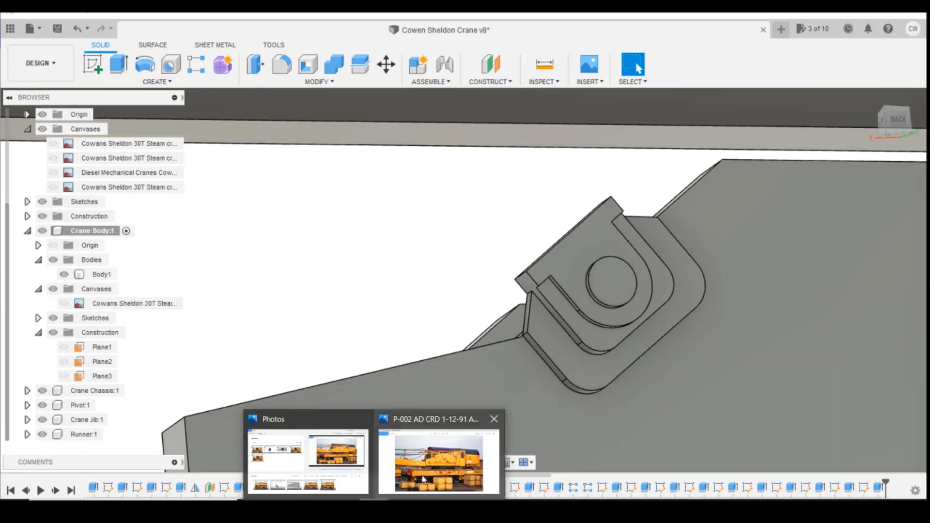
Step: Check the yellow crane's reference picture in Photos and start a sketch on the face of the outermost bracket plate
left_click(424, 480)
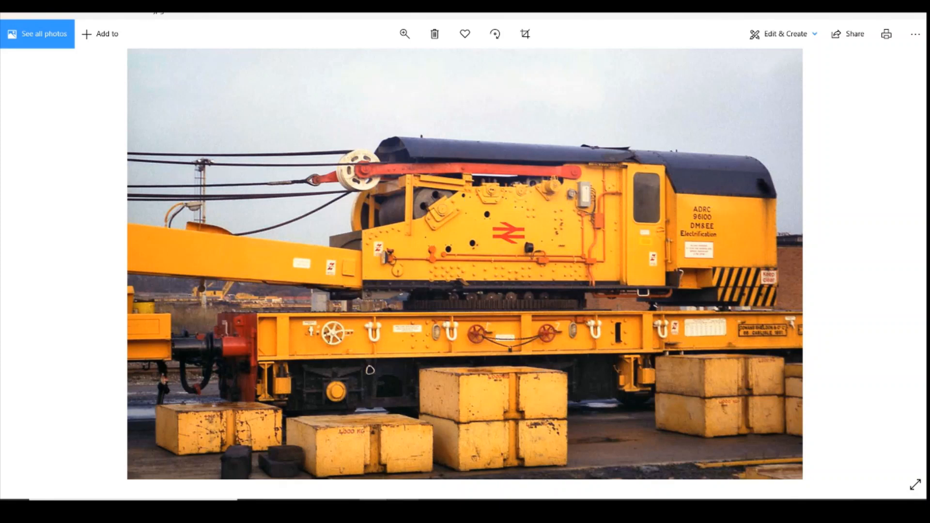
key("alt+Tab")
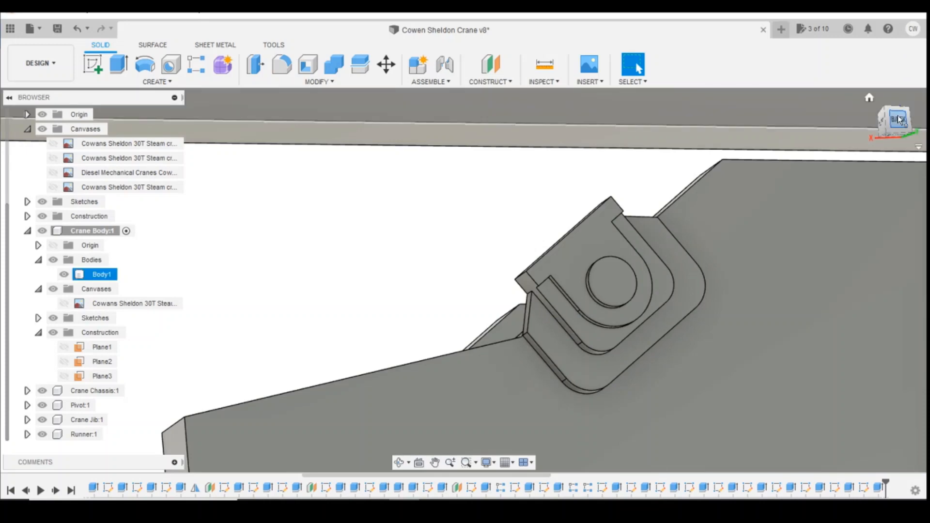
left_click(899, 119)
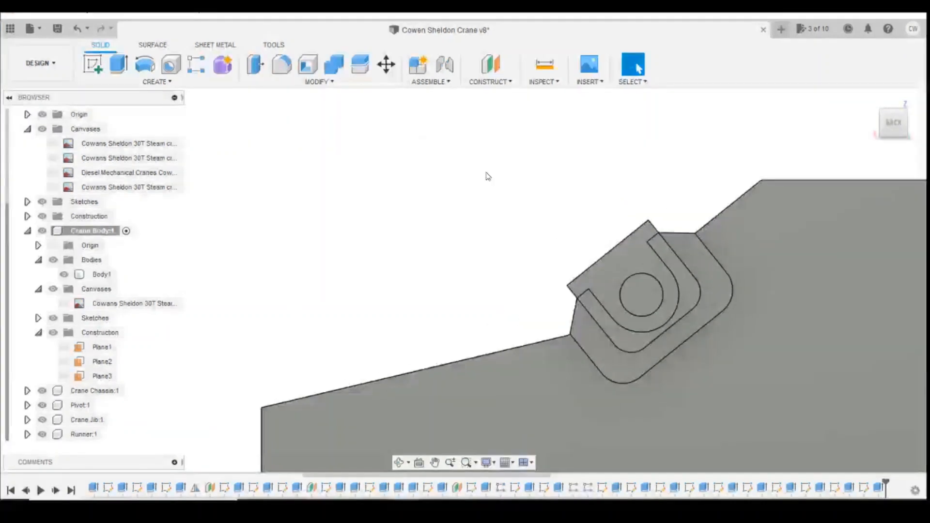
left_click(93, 63)
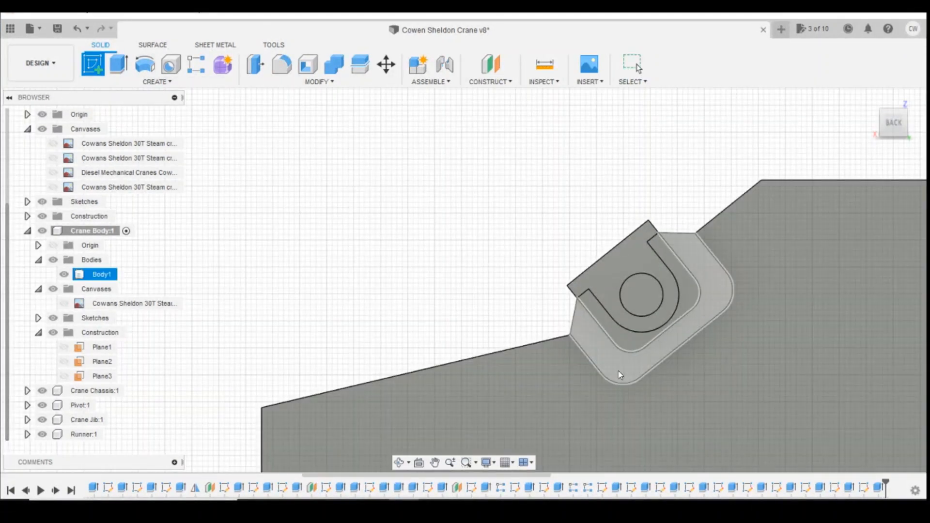
left_click(617, 370)
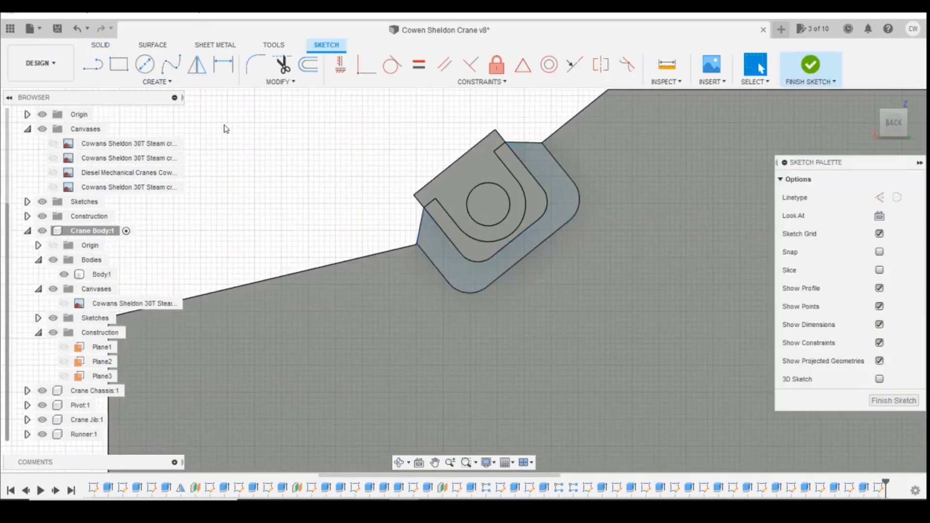
Step: Sketch a circle 0.3 mm in diameter inside the lower rounded corner of the outermost bracket plate
left_click(144, 64)
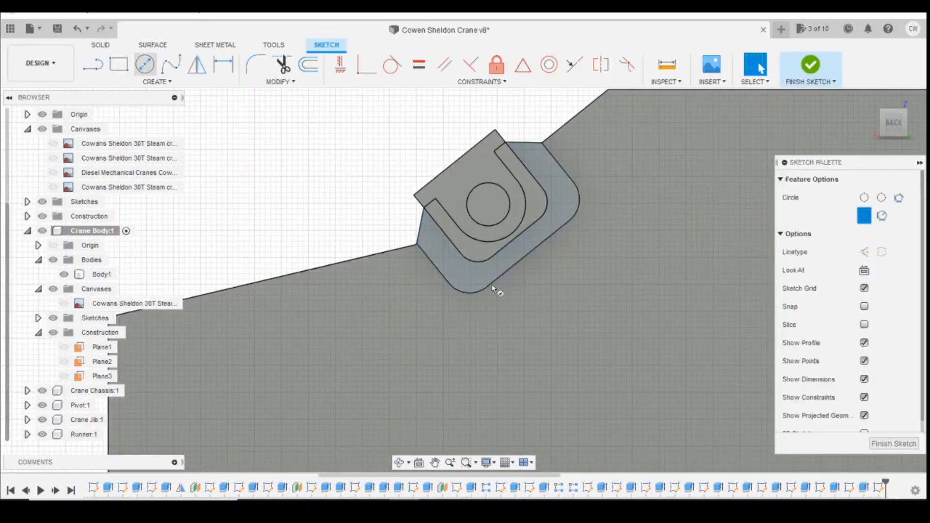
left_click(464, 275)
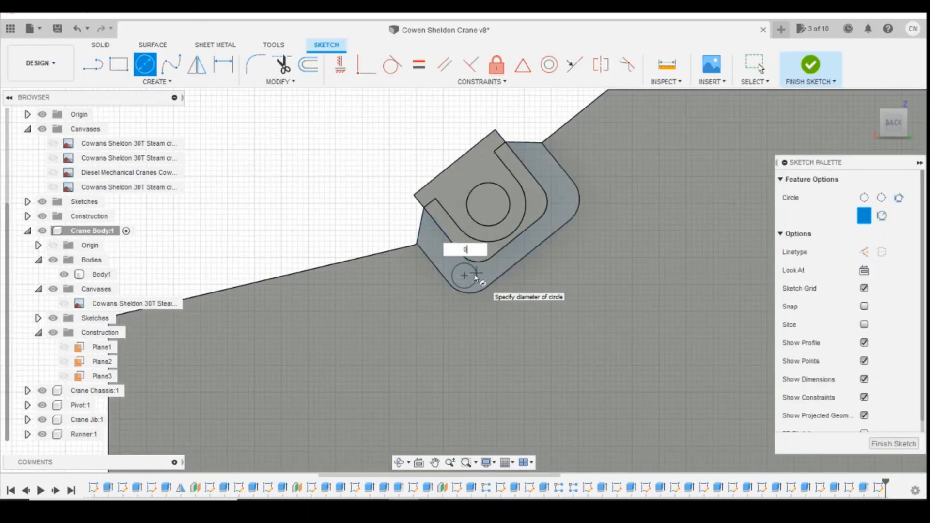
type("0.3")
key("Return")
key("Escape")
Step: Dimension the circle's centre at 0.3 mm from the nearest end of the plate's lower corner arc
scroll(499, 289, "up", 5)
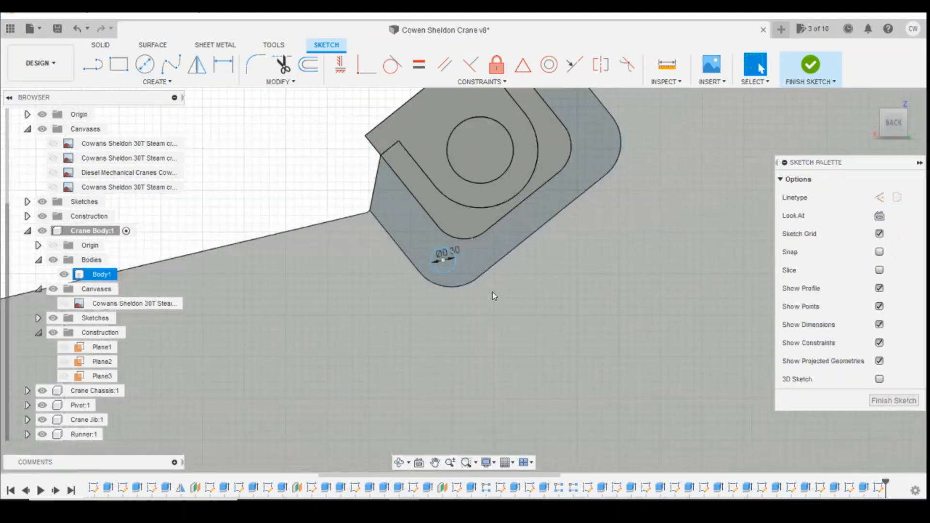
left_click(458, 258)
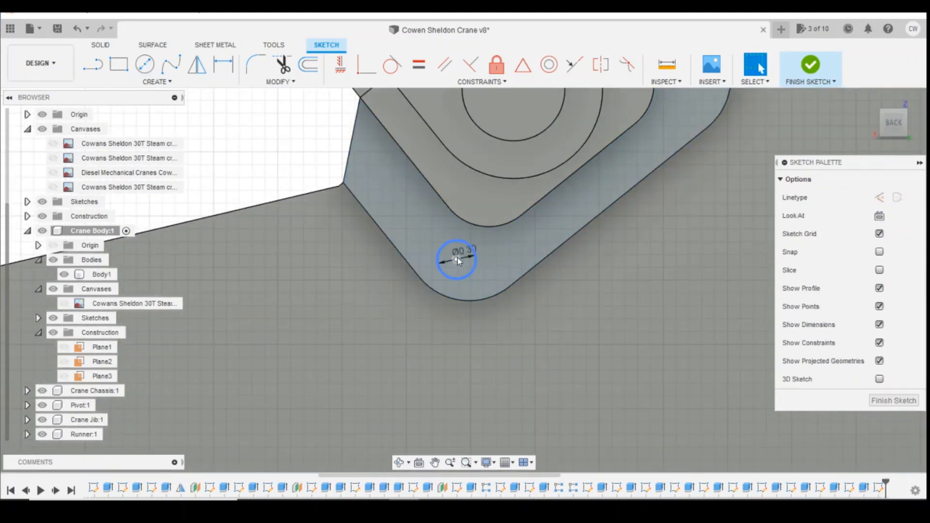
key("d")
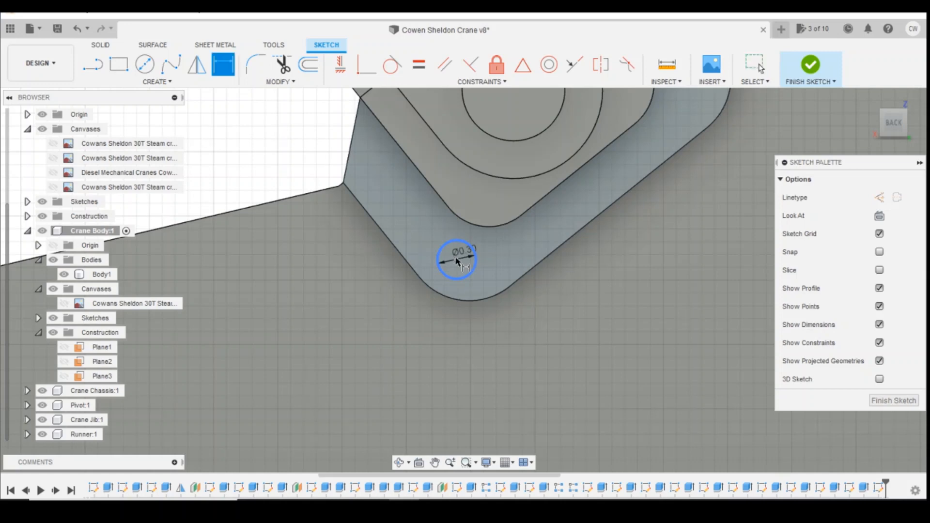
left_click(420, 277)
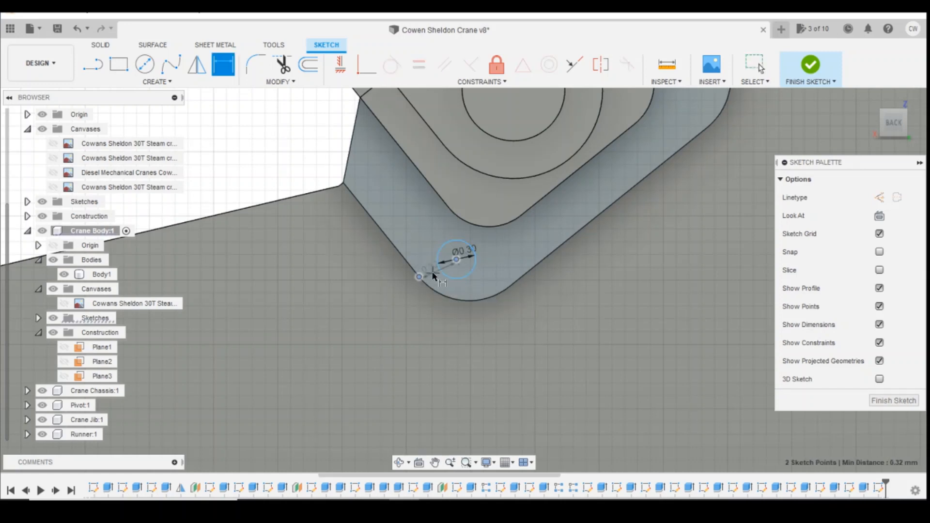
left_click(436, 274)
type("0.")
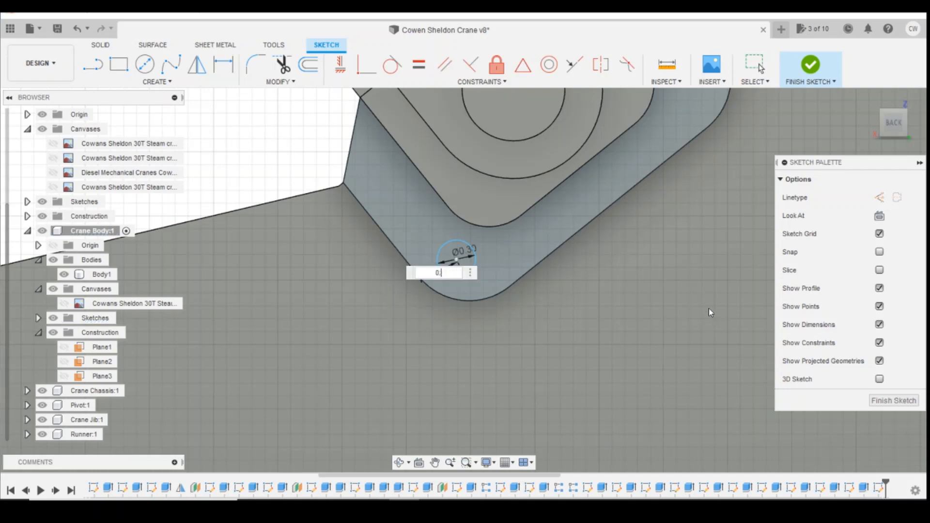
type("3")
key("Return")
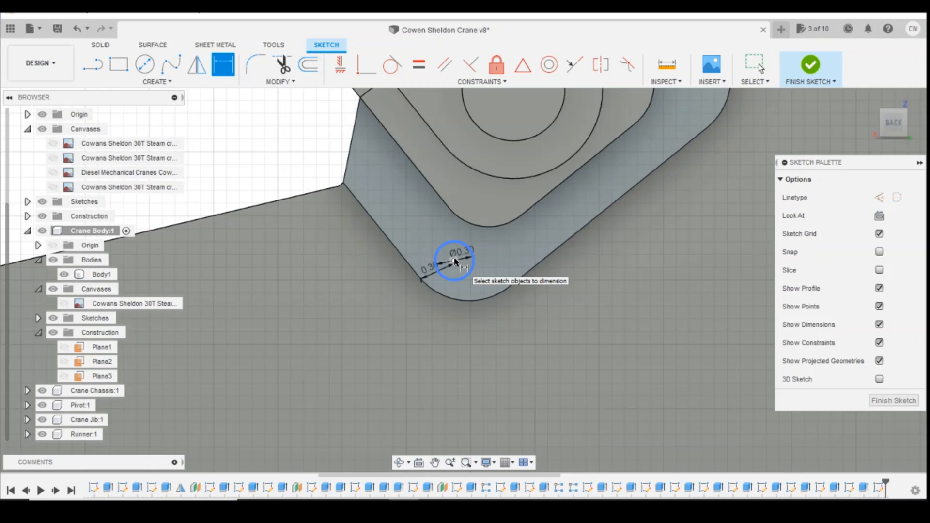
Step: Try a 1 mm dimension from the circle's centre to the plate corner on the body's sloping edge, and undo it
left_click(454, 262)
left_click(344, 183)
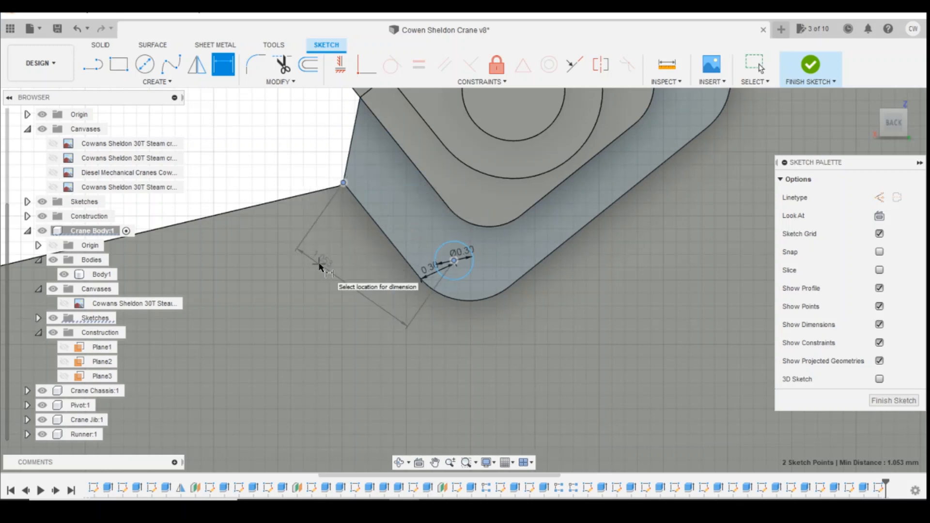
left_click(320, 264)
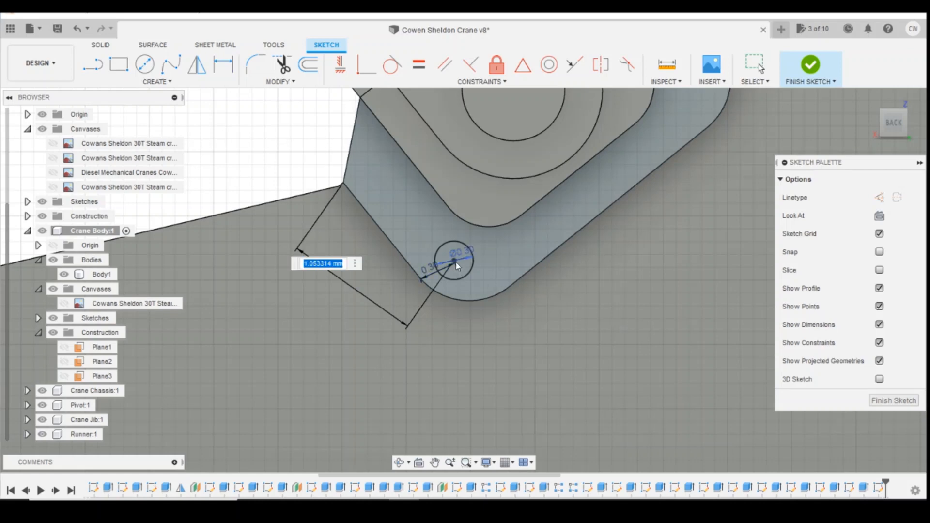
type("1")
key("Return")
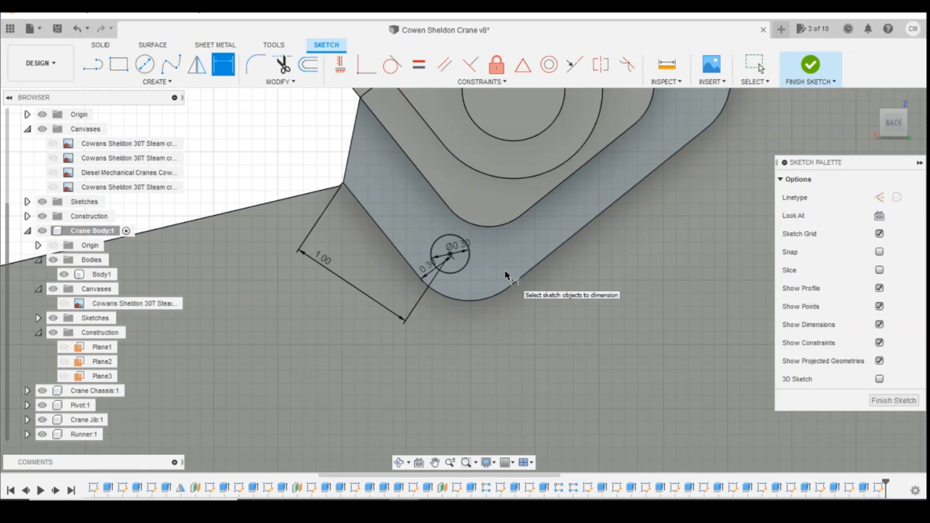
key("Escape")
scroll(466, 249, "up", 1)
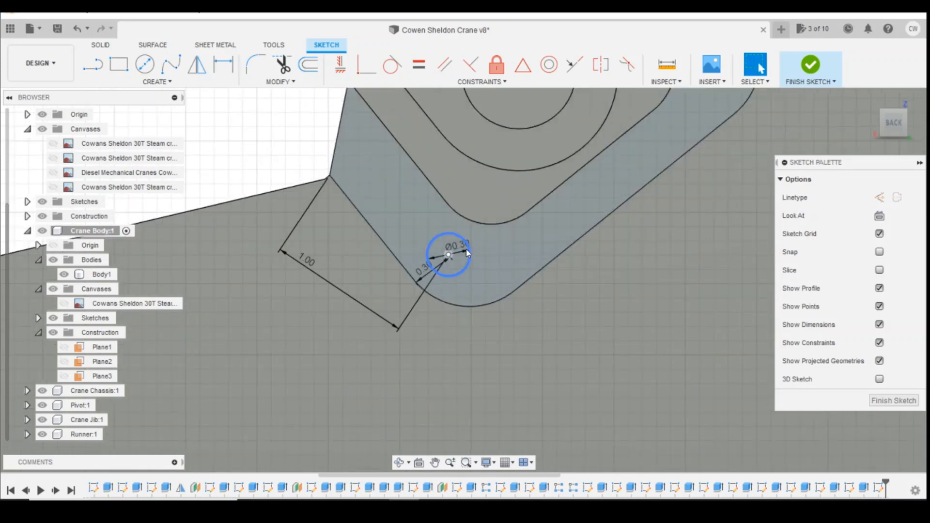
scroll(468, 252, "down", 5)
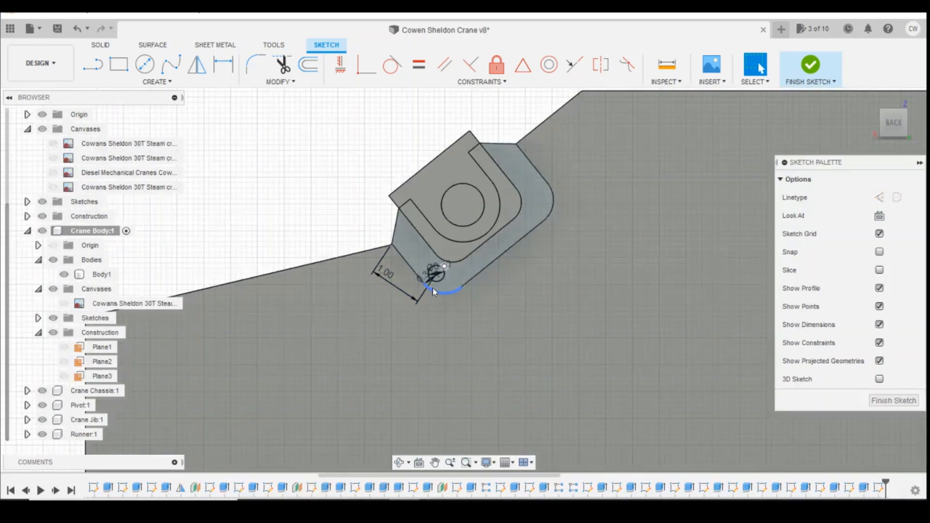
left_click(75, 30)
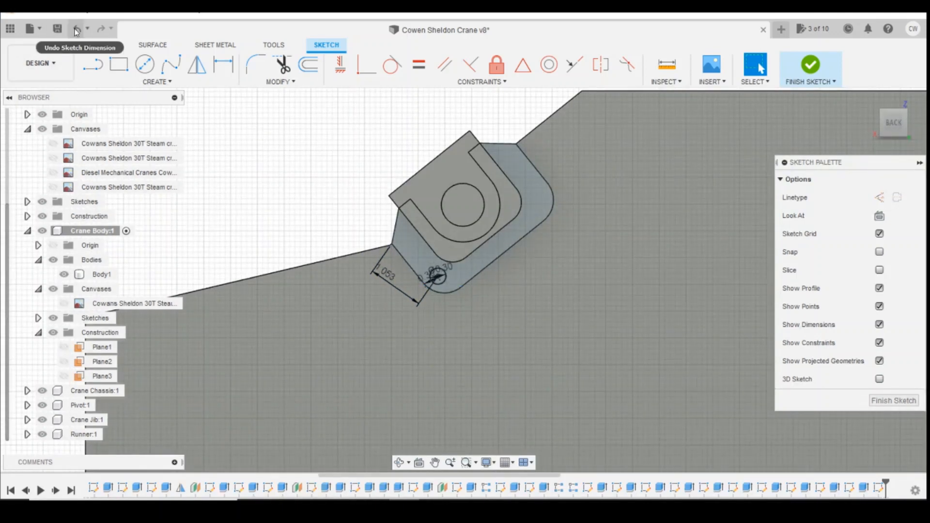
left_click(75, 30)
Step: Dimension the circle's centre at 0.5 mm from the far end of the plate's lower corner arc
scroll(474, 265, "up", 3)
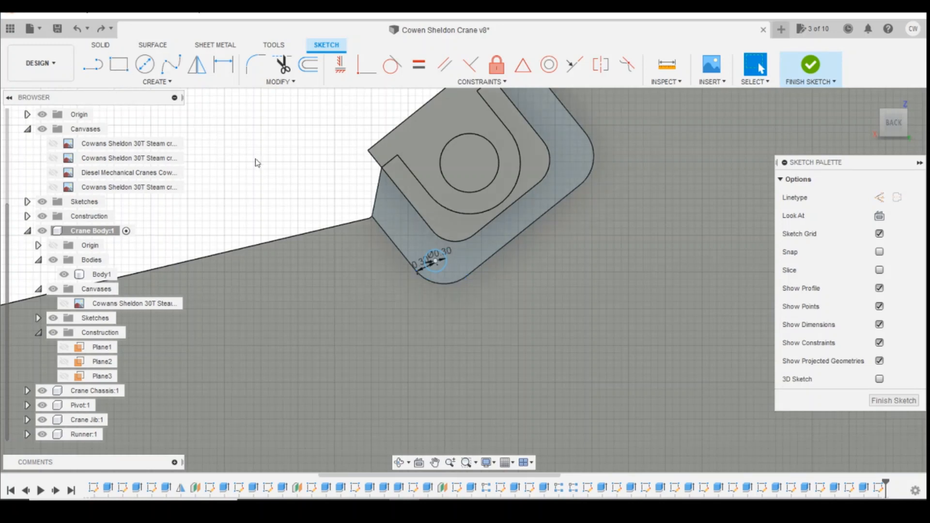
key("d")
left_click(436, 262)
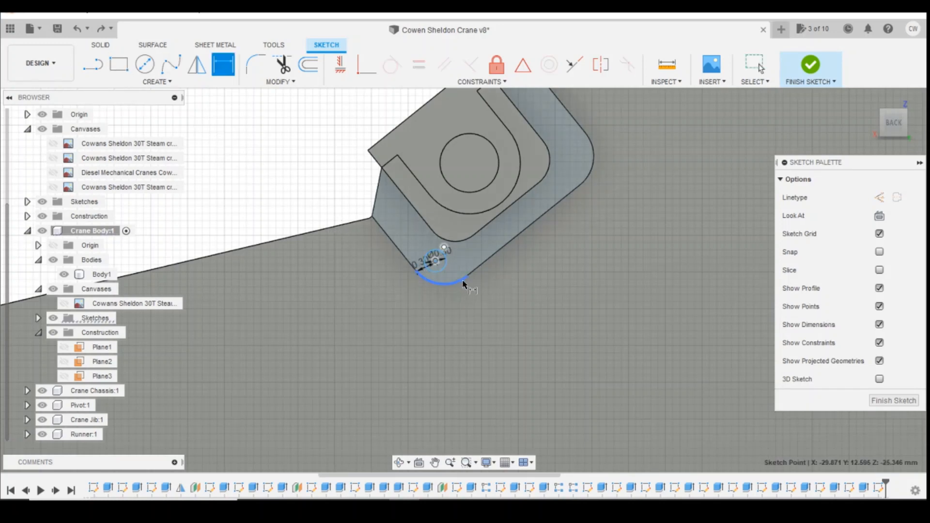
left_click(467, 275)
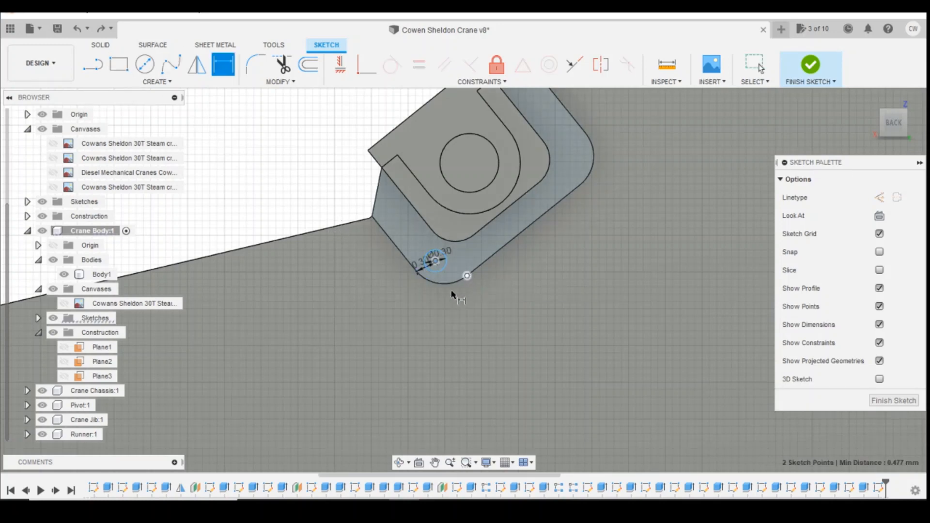
left_click(427, 306)
type("0")
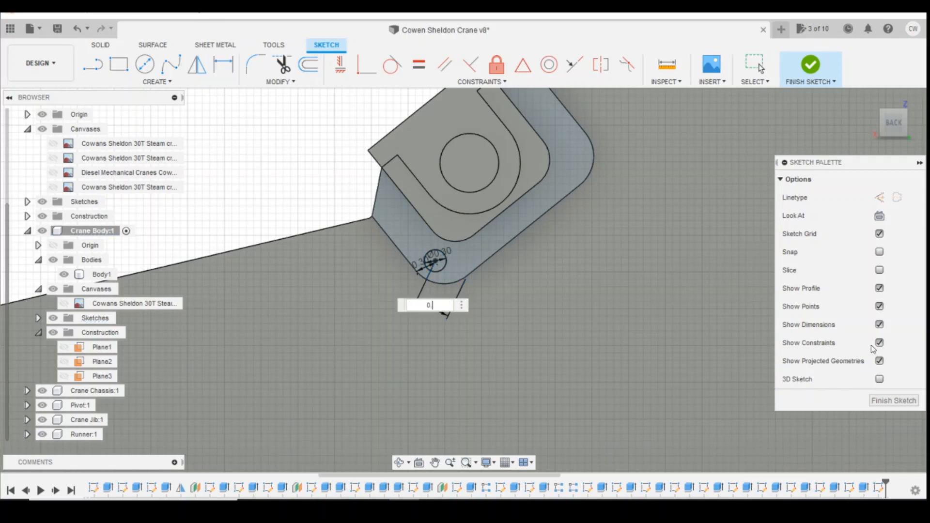
type(".5")
key("Return")
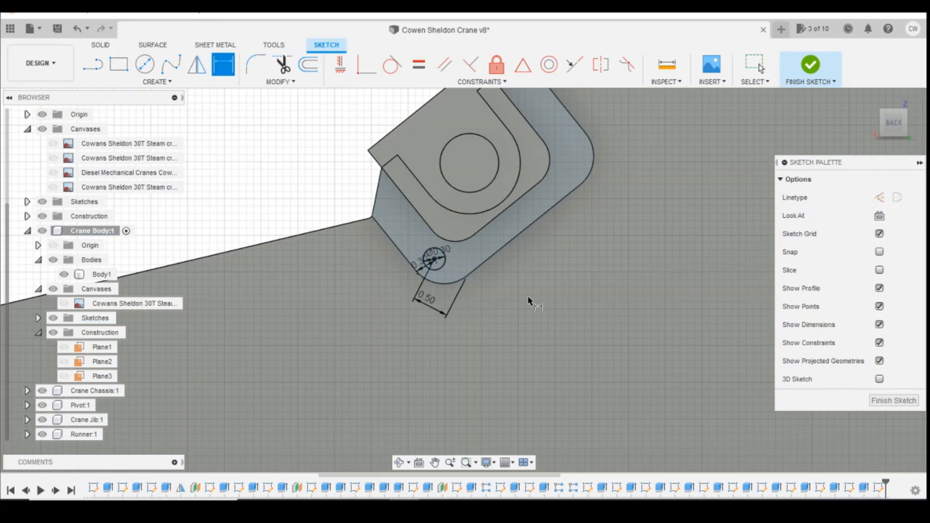
scroll(500, 294, "up", 3)
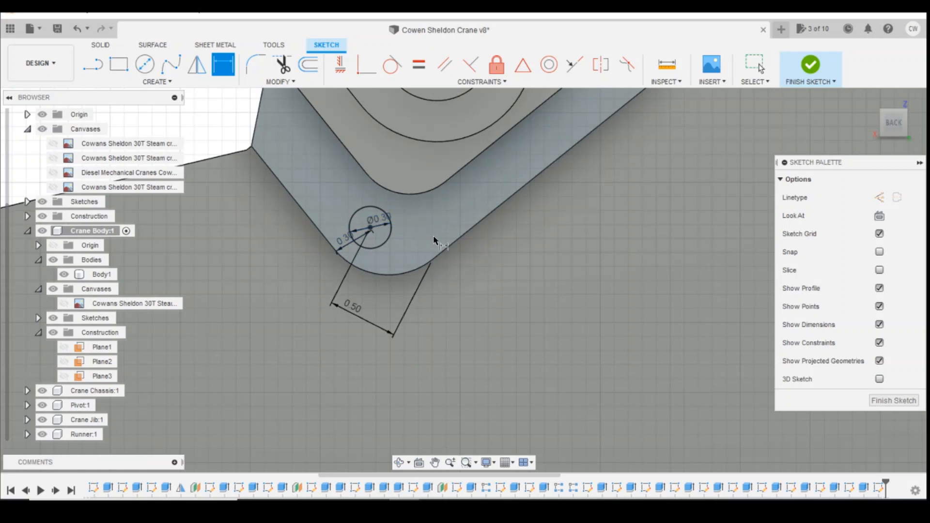
scroll(438, 290, "down", 5)
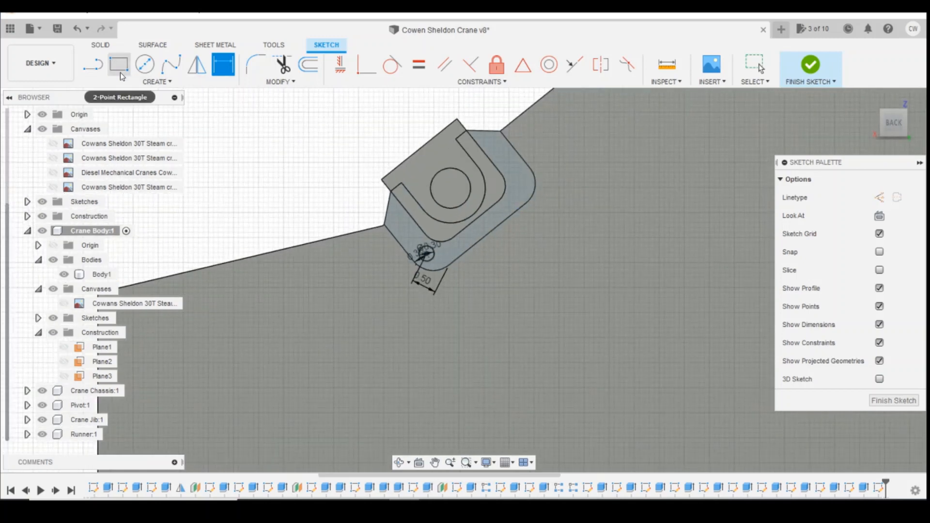
left_click(144, 64)
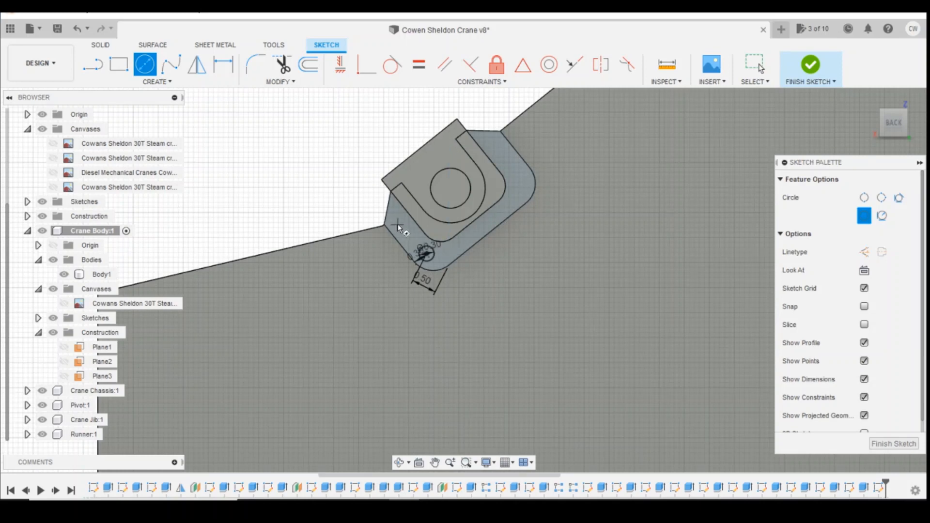
key("Escape")
Step: Extrude the small circle profile in the lower rounded corner of the bracket plate
scroll(419, 259, "up", 5)
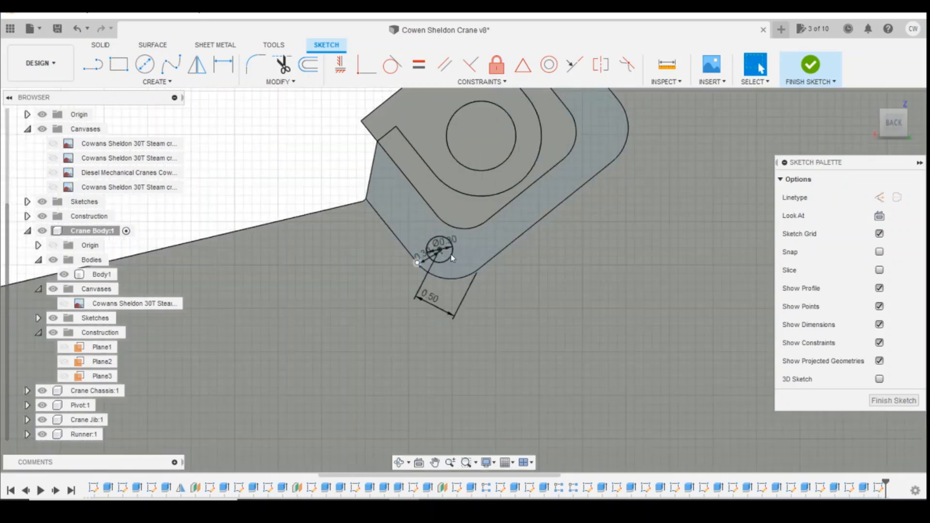
left_click(429, 240)
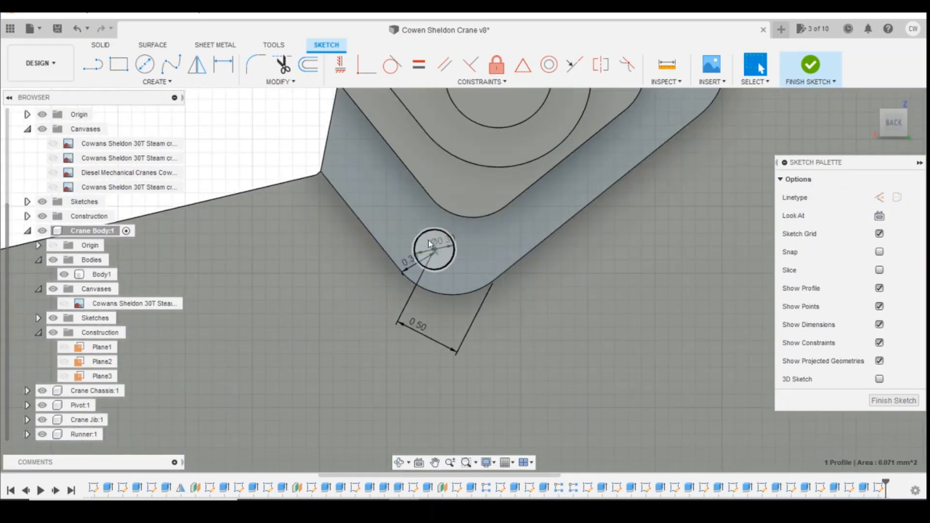
right_click(448, 257)
left_click(444, 306)
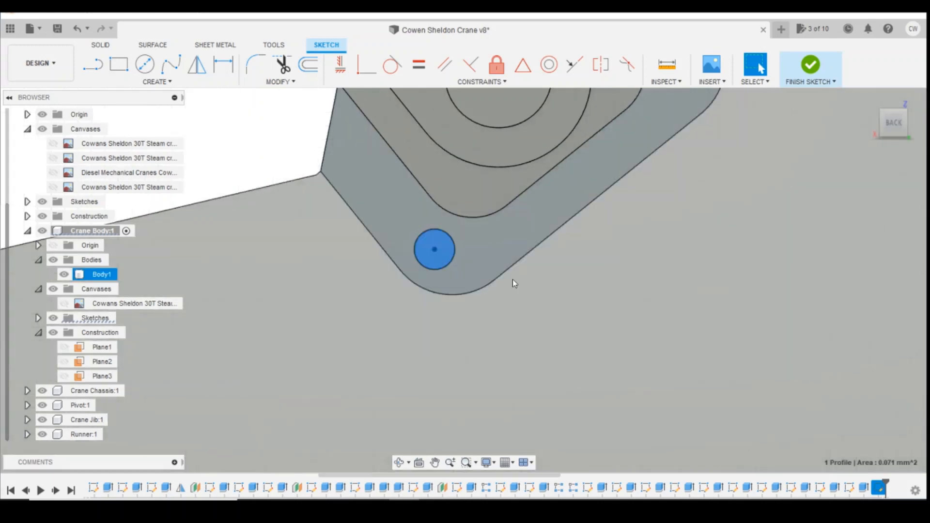
type("0")
key("Escape")
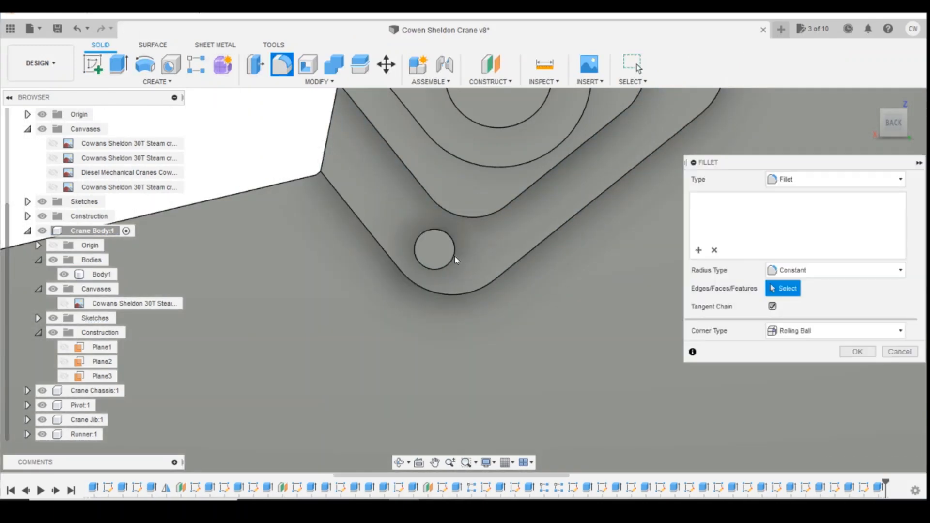
Step: Round the top edge of the small cylindrical boss in the plate's lower corner with a 0.15 mm fillet
left_click(426, 231)
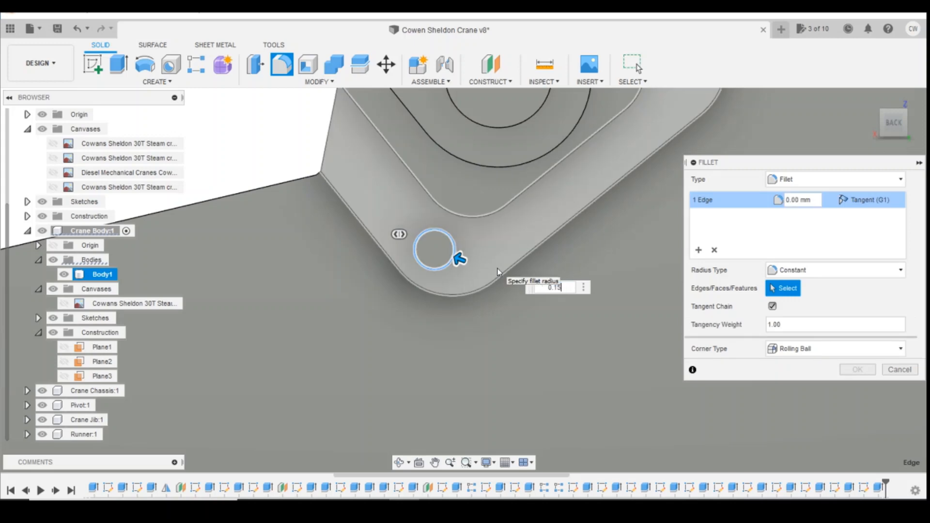
type("0.15")
key("Return")
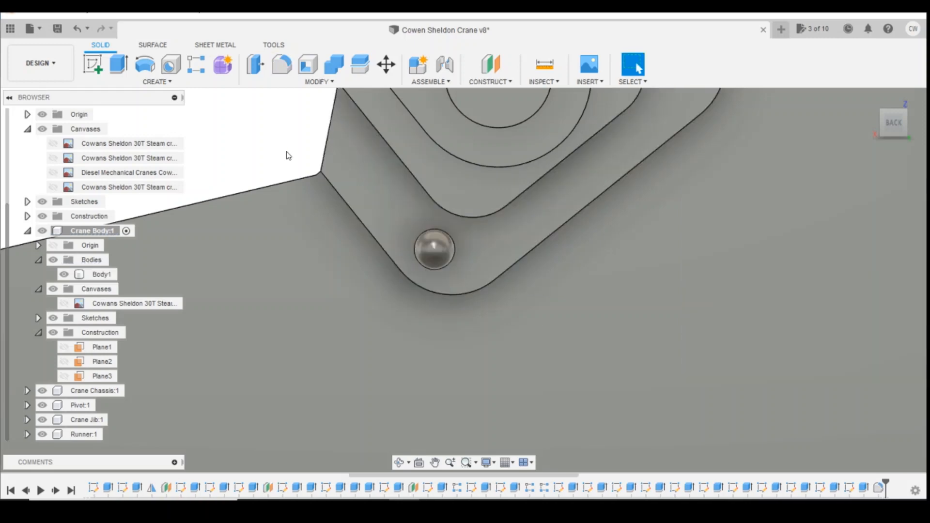
left_click(156, 82)
mouse_move(155, 350)
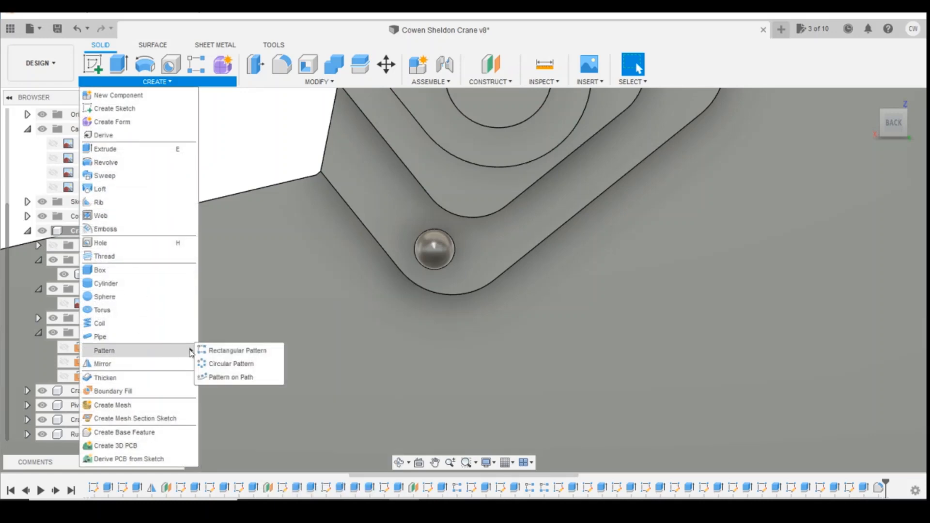
left_click(236, 377)
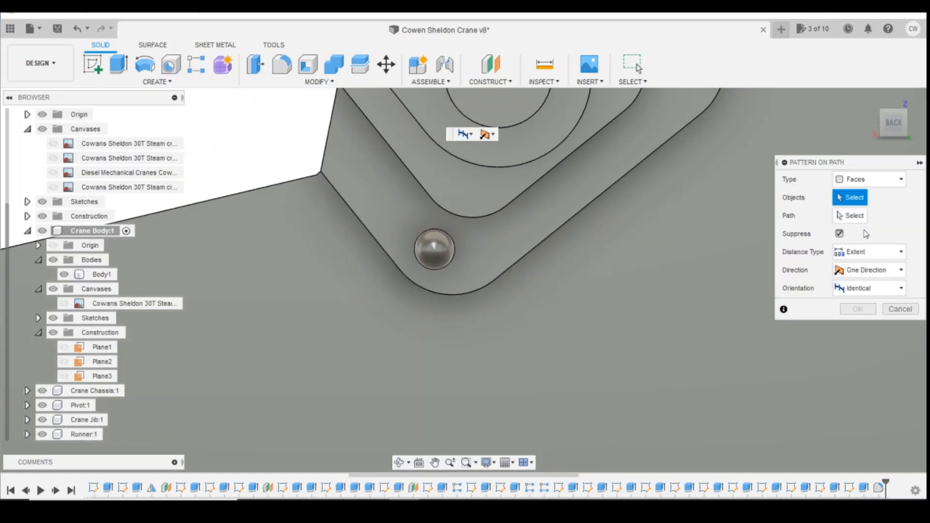
left_click(868, 179)
left_click(863, 223)
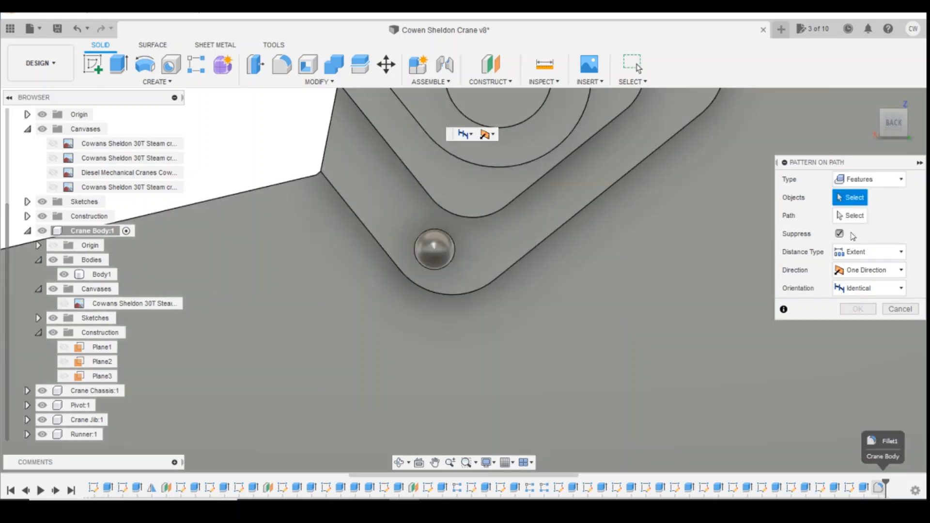
left_click(852, 216)
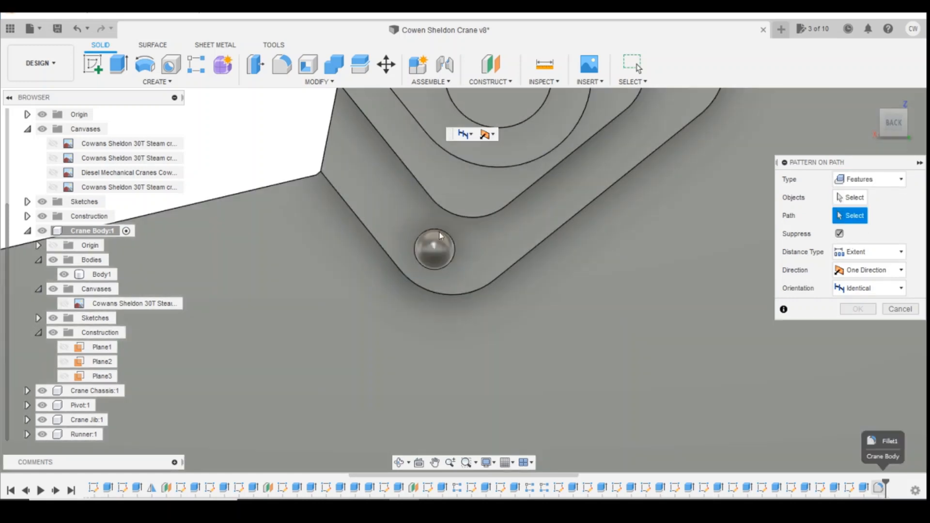
left_click(352, 218)
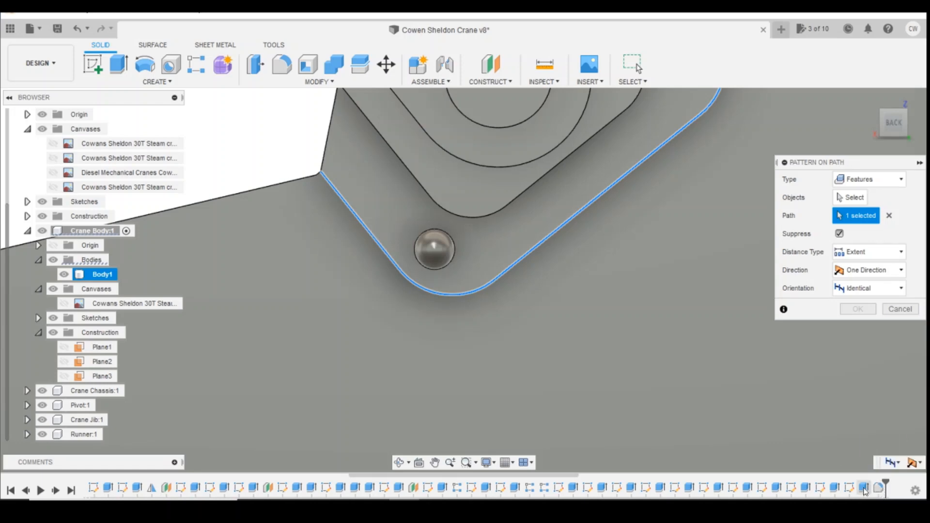
left_click(851, 197)
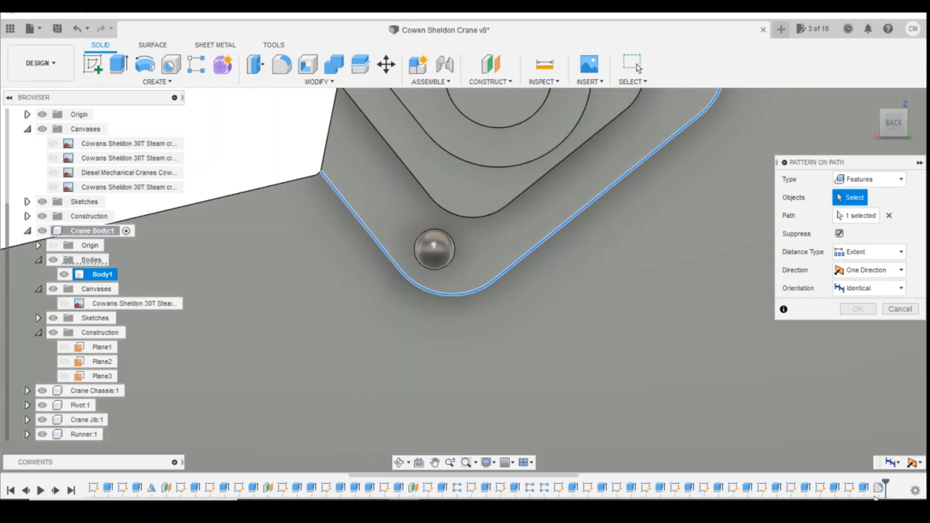
left_click(866, 488)
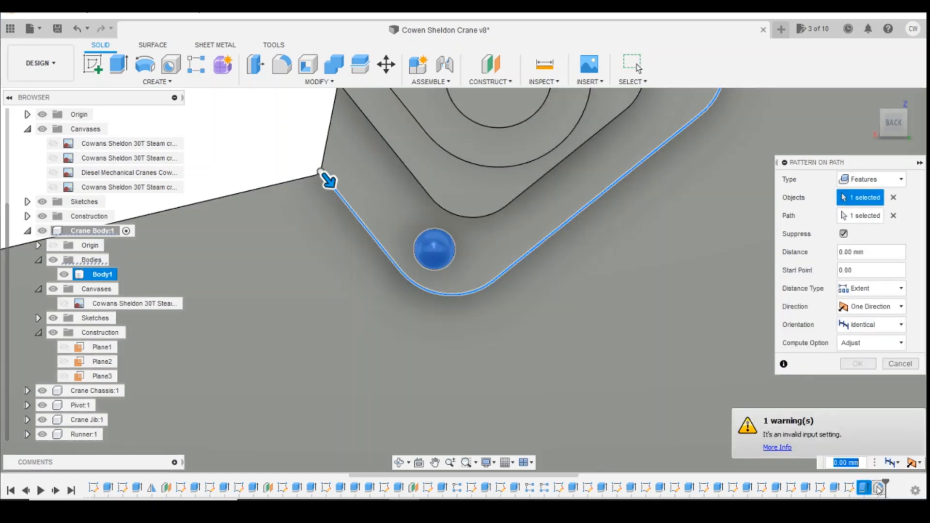
left_click(879, 488)
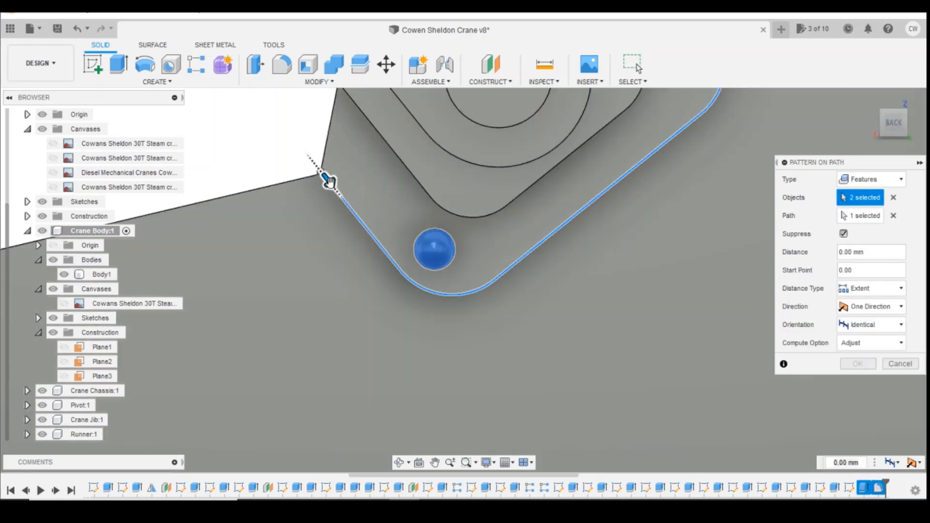
left_click_drag(369, 230, 605, 189)
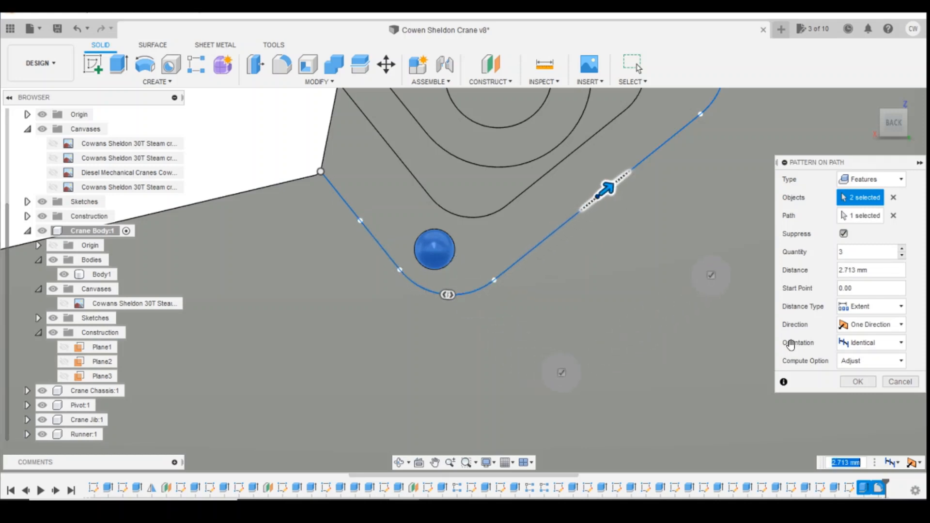
left_click(871, 361)
left_click(871, 342)
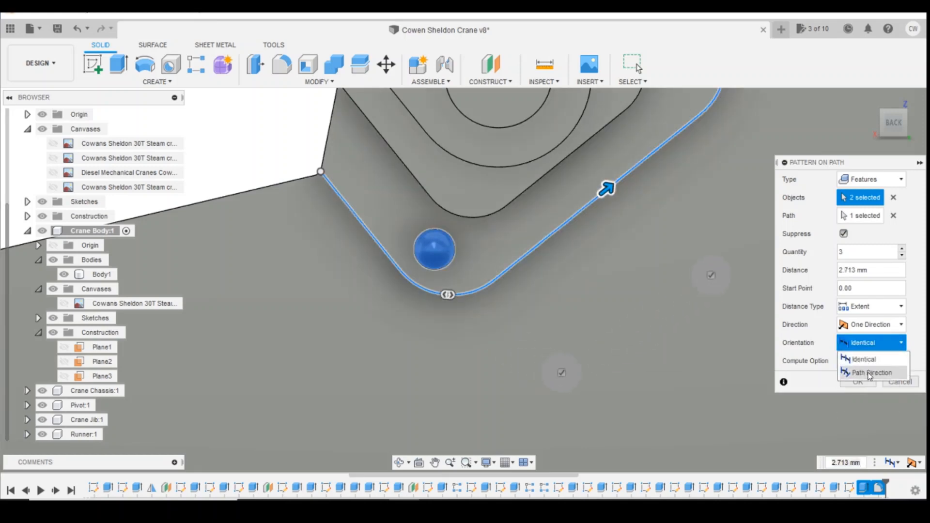
left_click(872, 373)
scroll(575, 345, "down", 3)
scroll(588, 339, "up", 2)
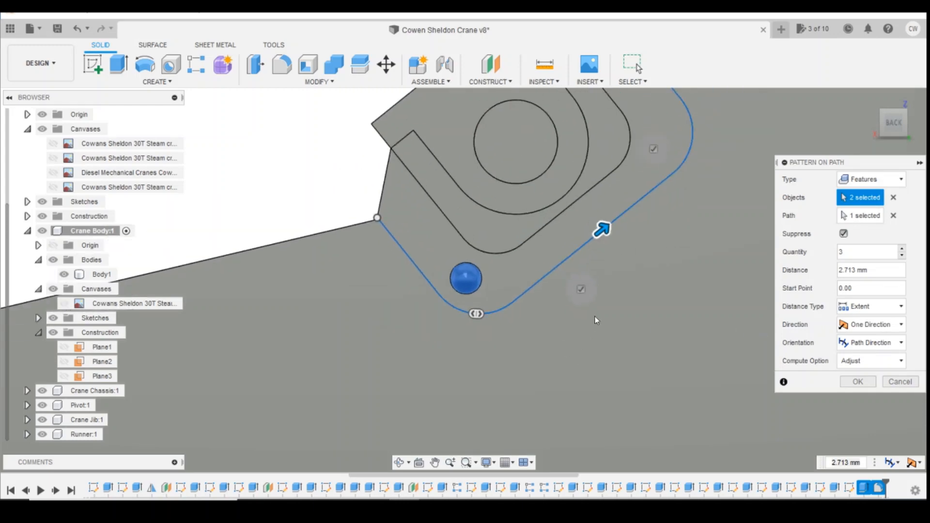
left_click(903, 257)
mouse_move(603, 231)
left_mouse_down()
mouse_move(648, 191)
mouse_move(616, 219)
left_mouse_up()
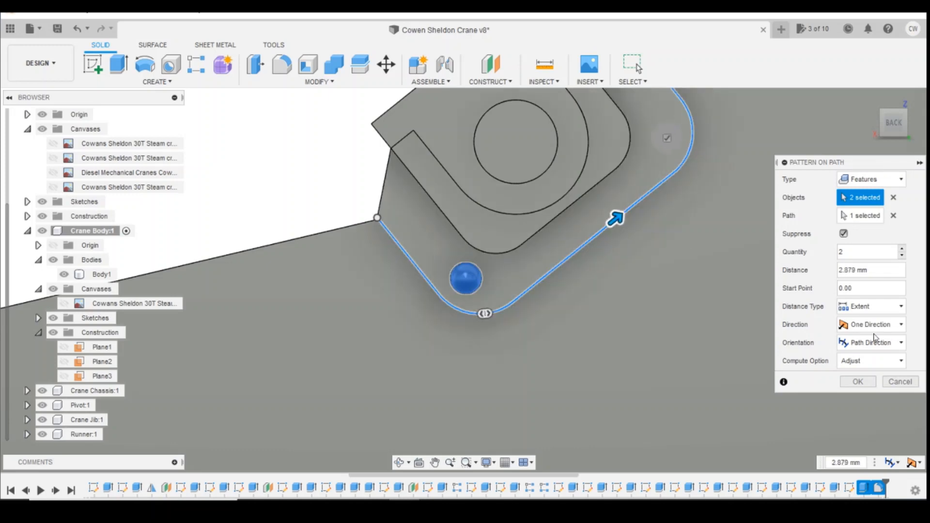
left_click(900, 382)
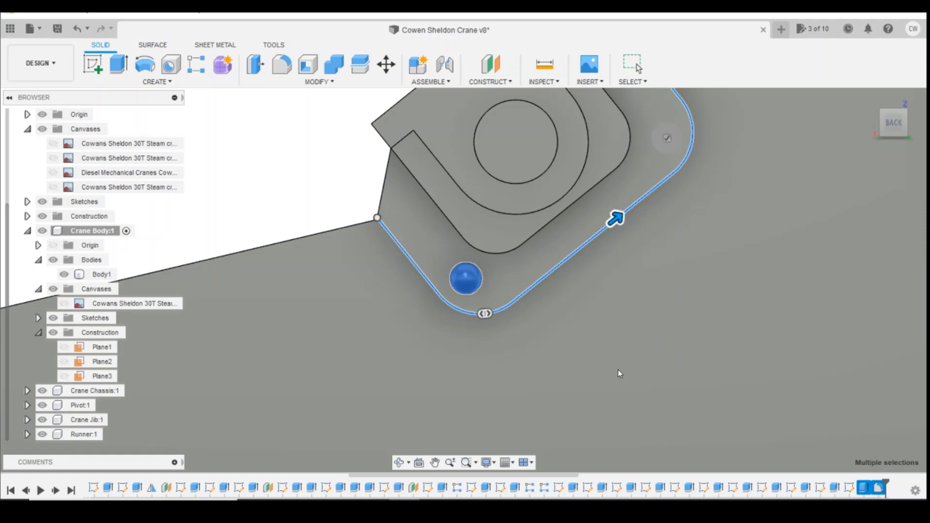
Step: Reopen the rivet circle's sketch and draw a line about 1.07 mm long from the circle's centre towards the plate's sloping upper end
scroll(482, 284, "up", 2)
scroll(458, 276, "down", 2)
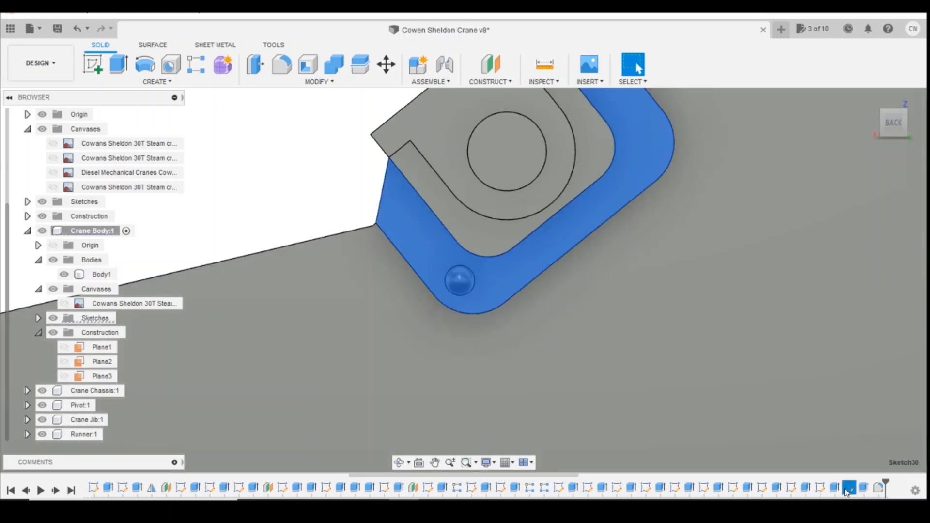
right_click(849, 489)
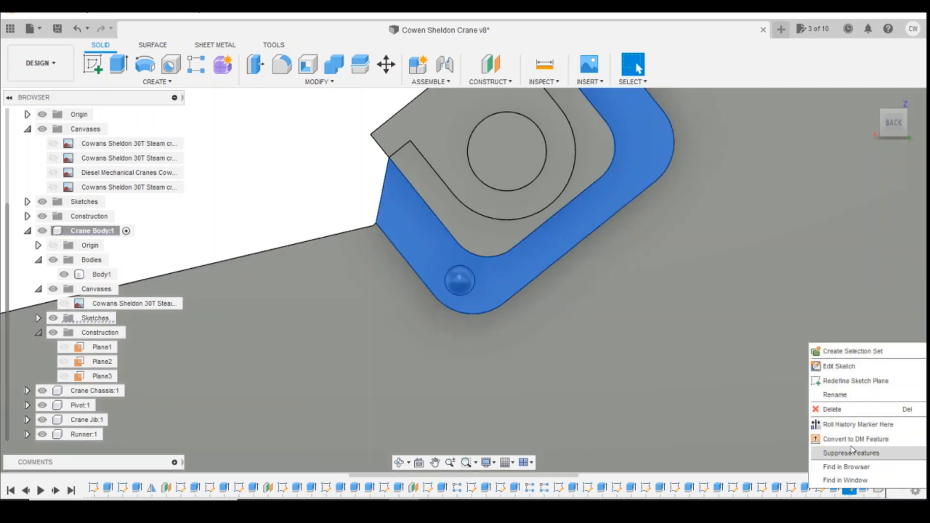
left_click(851, 367)
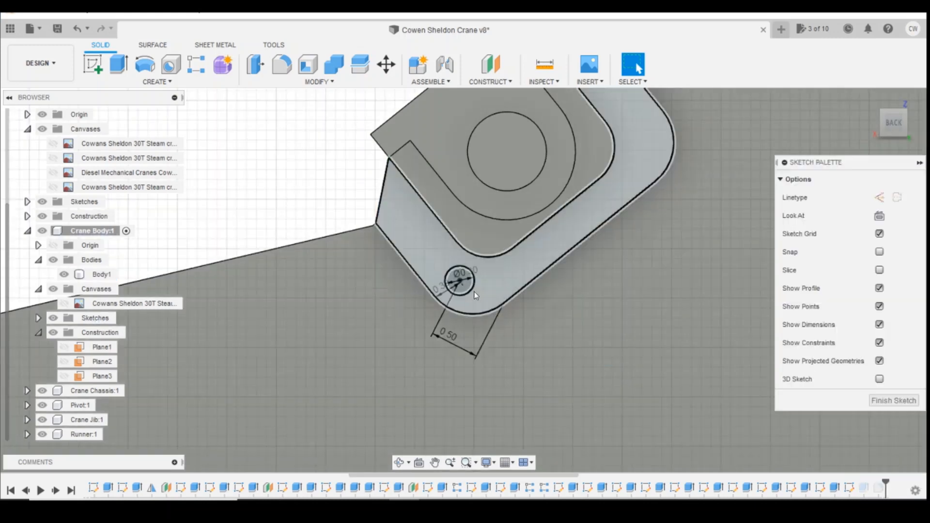
left_click(93, 63)
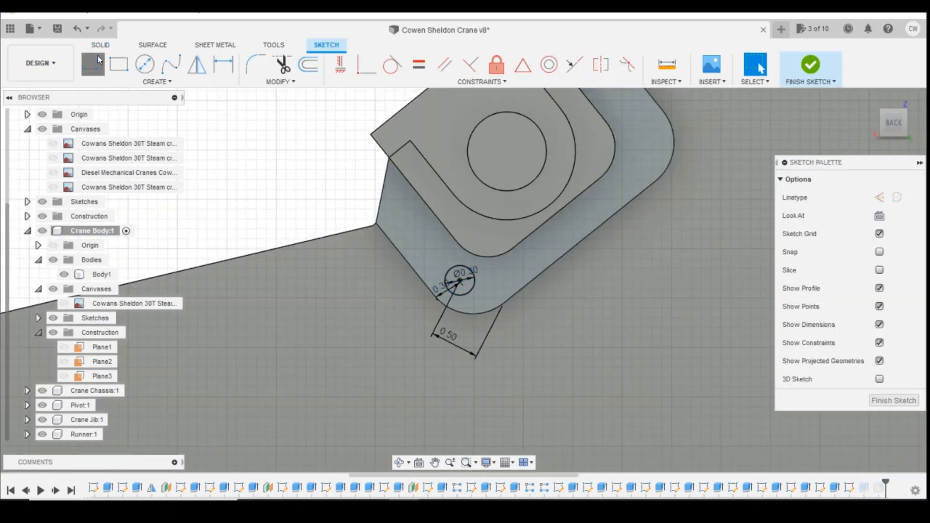
left_click(458, 280)
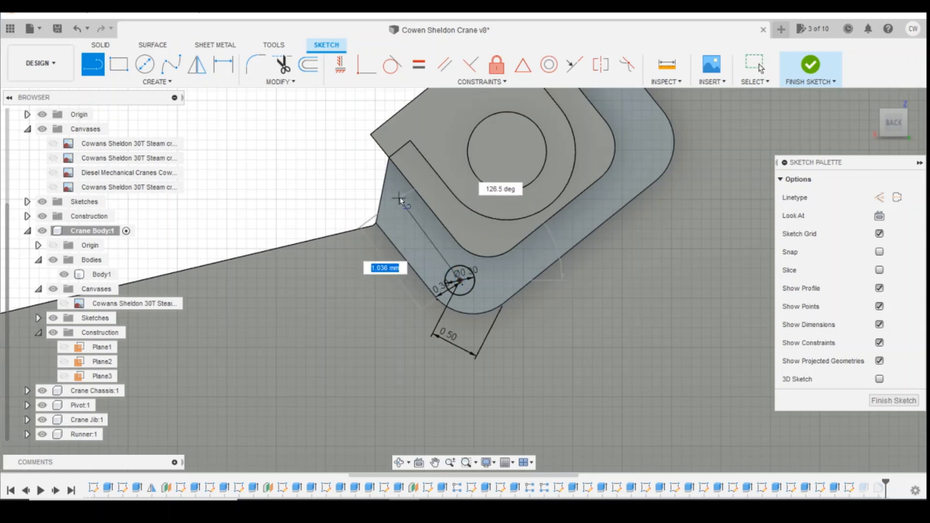
left_click(402, 193)
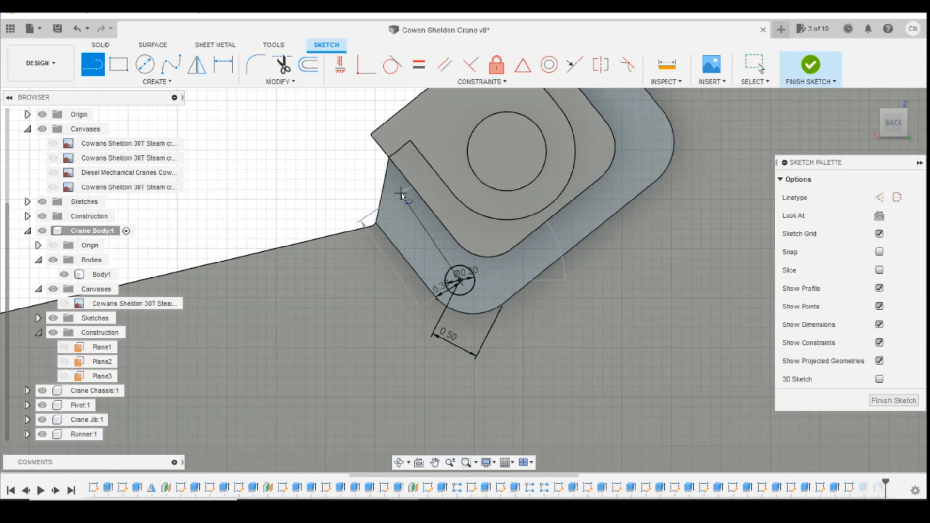
key("Escape")
Step: Constrain the new line parallel to the plate's short outer edge beside the rivet circle
left_click(445, 64)
left_click(404, 257)
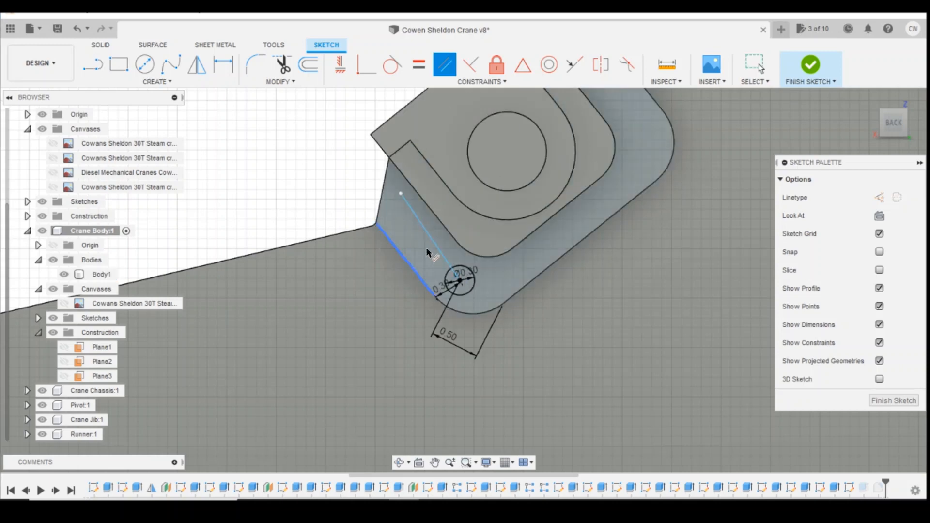
left_click(435, 244)
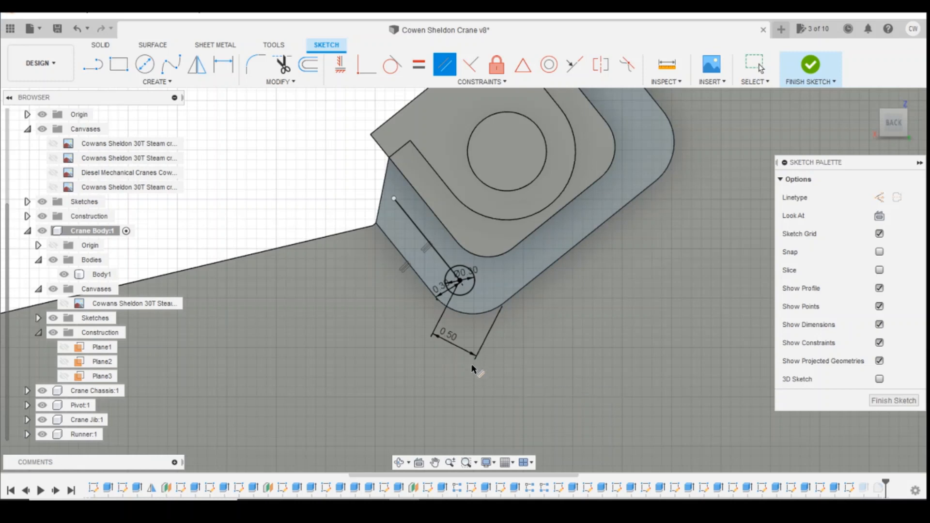
Step: Dimension the line from the rivet circle's centre at 0.8 mm long
scroll(465, 339, "down", 3)
scroll(442, 280, "up", 3)
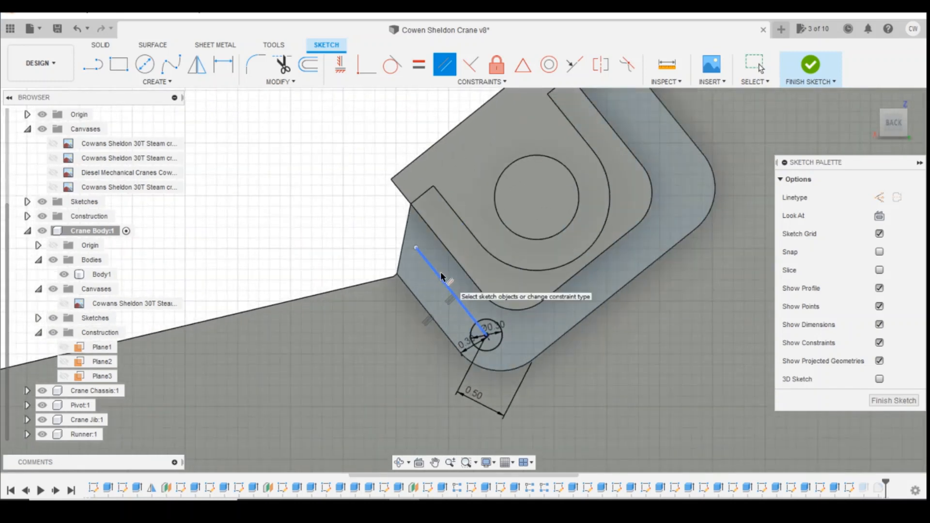
key("d")
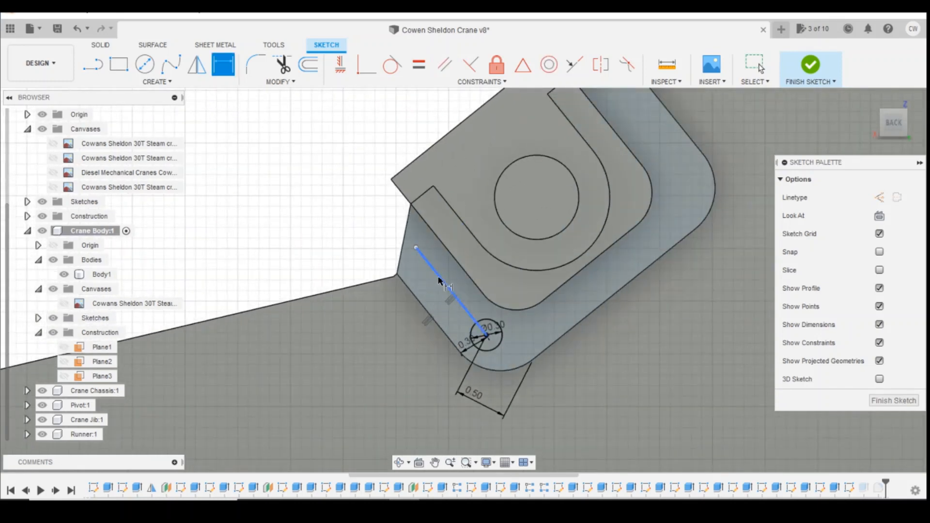
left_click(450, 290)
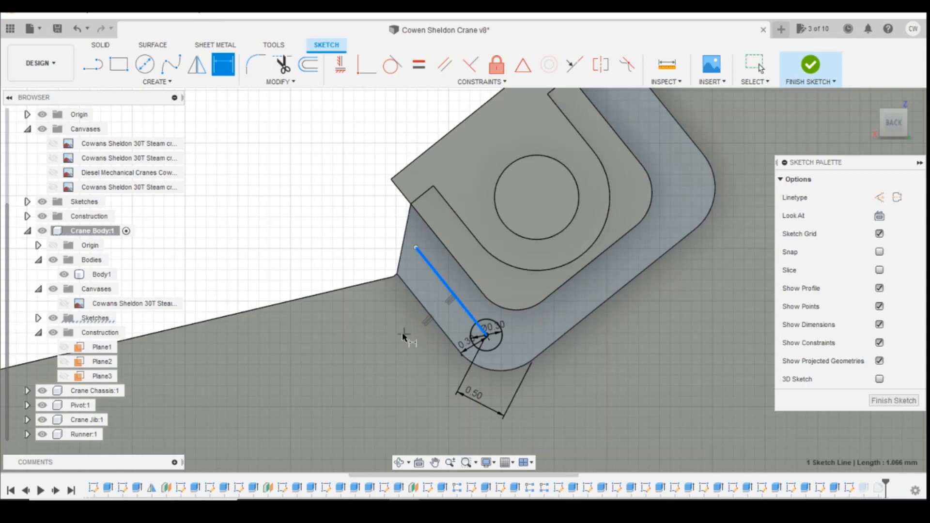
left_click(454, 323)
type("0")
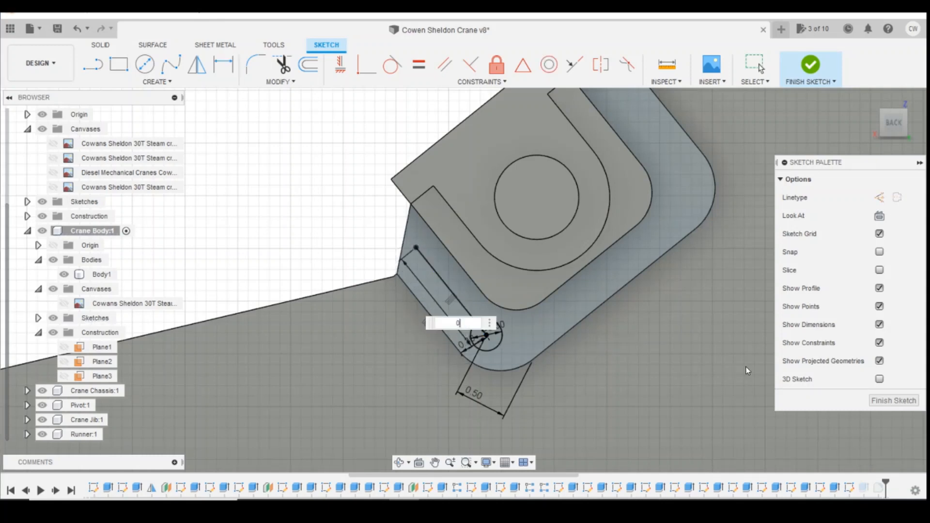
type(".8")
key("Return")
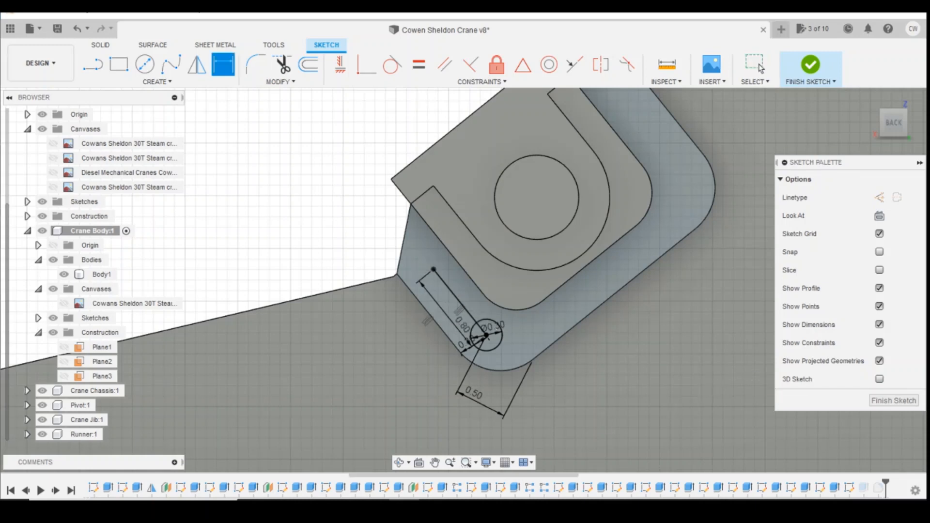
Step: Consult the crane's reference photo in the Photos app and sketch a 0.3 mm diameter circle at the line's free end
left_click(428, 483)
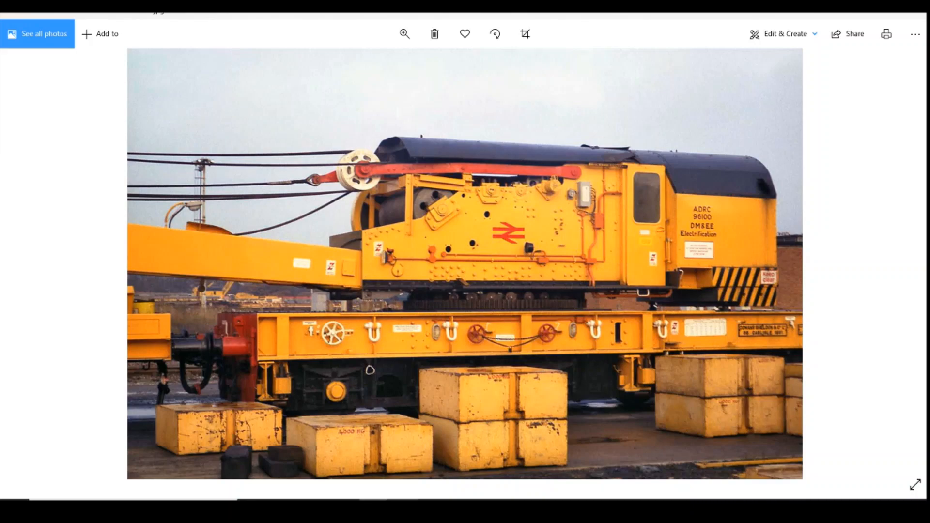
key("alt+Tab")
key("Escape")
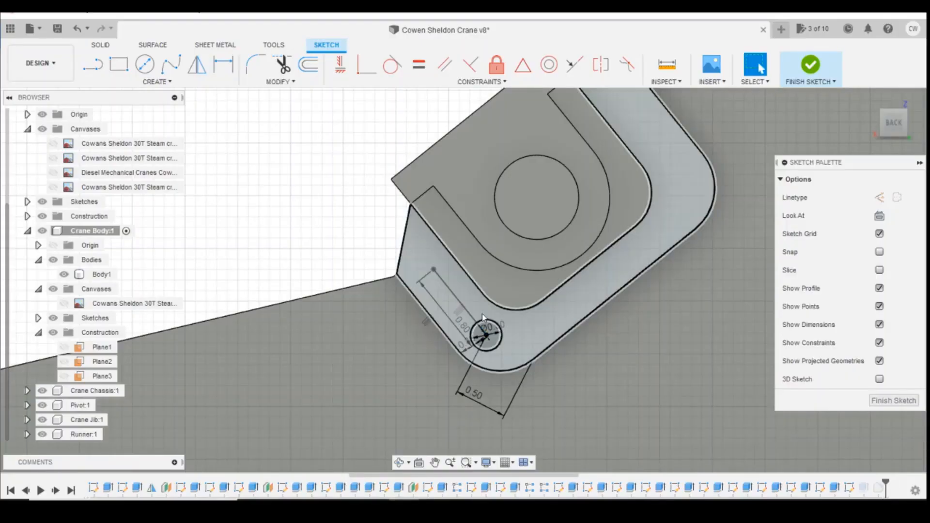
left_click(144, 64)
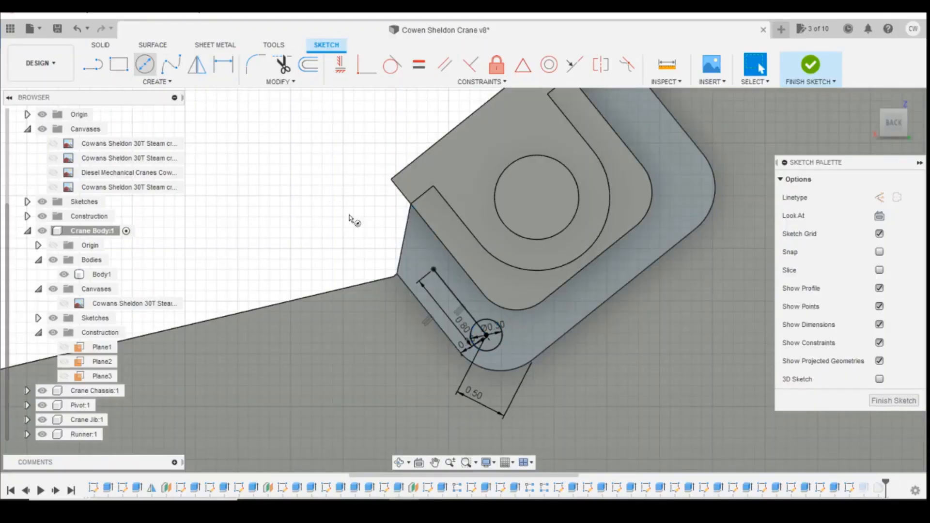
left_click(438, 272)
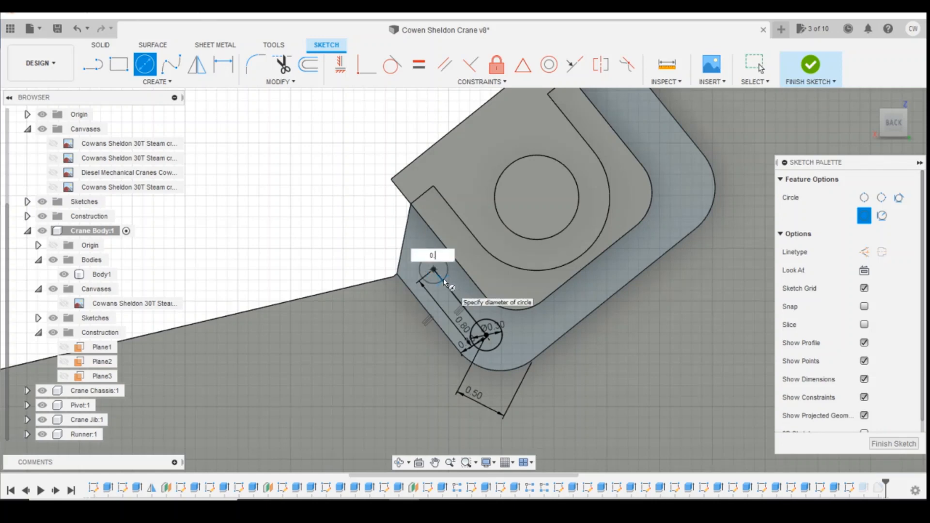
left_click(444, 278)
key("Escape")
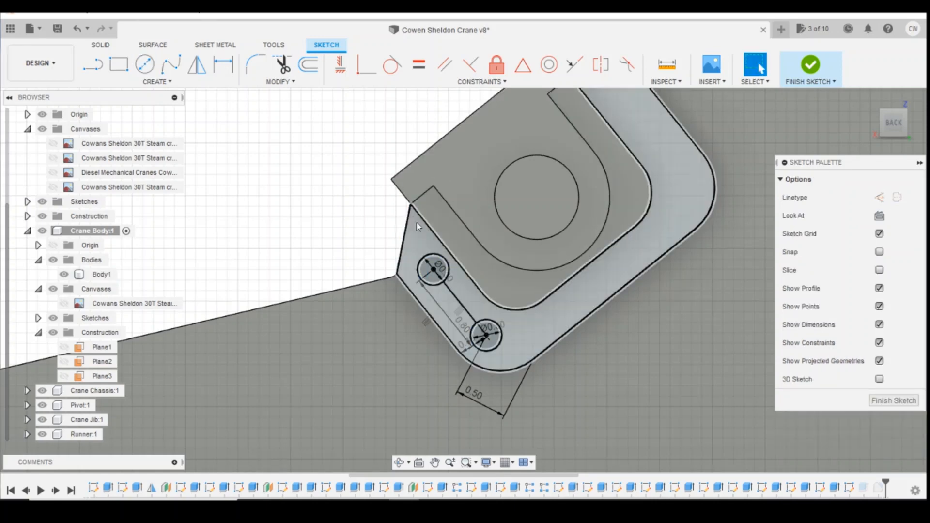
Step: Draw a line about 2.4 mm long from the lower rivet circle's centre to near the plate's opposite rounded corner
left_click(99, 75)
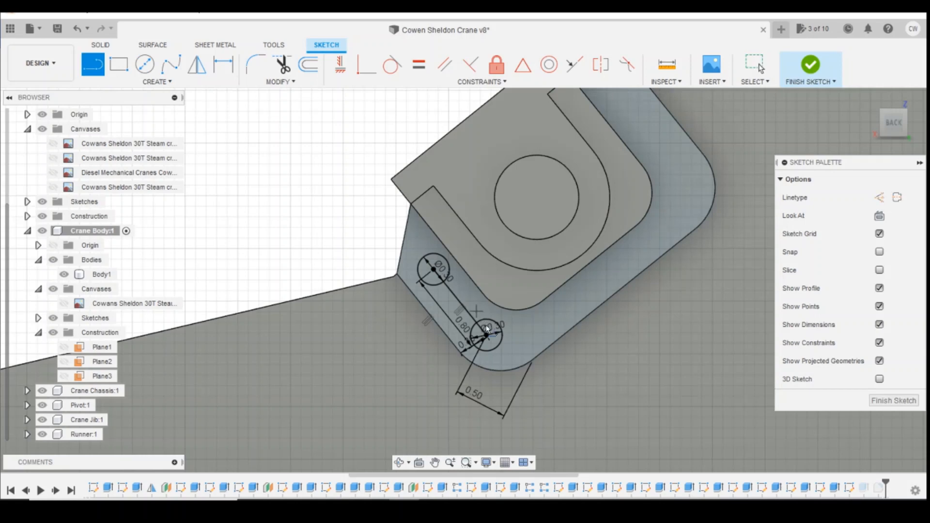
left_click(486, 335)
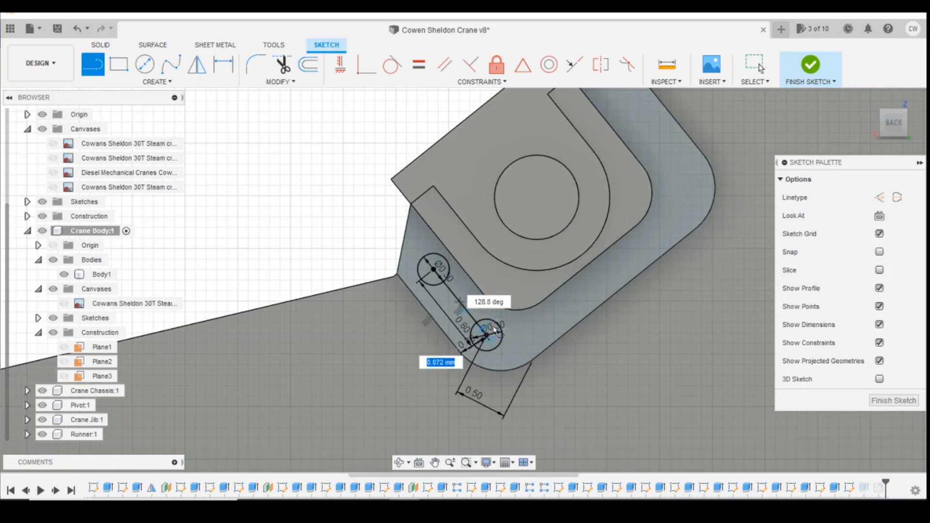
left_click(686, 174)
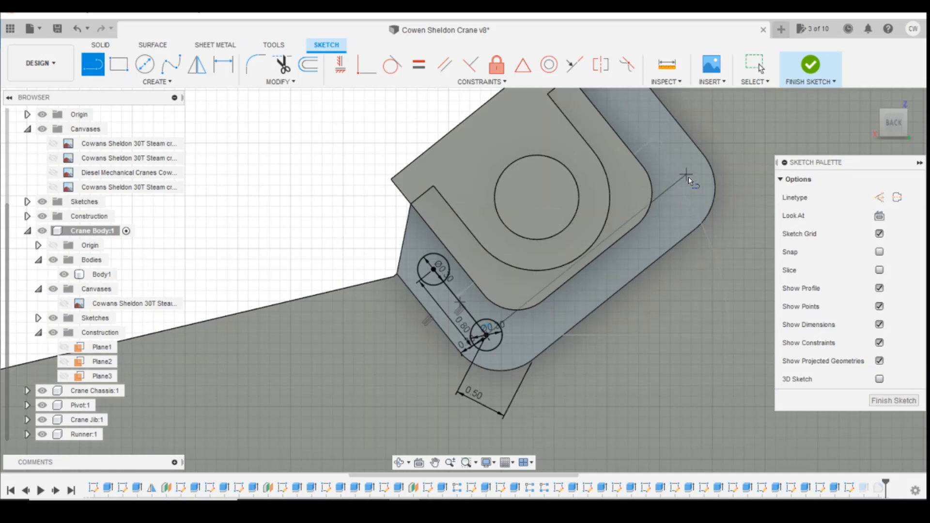
key("Escape")
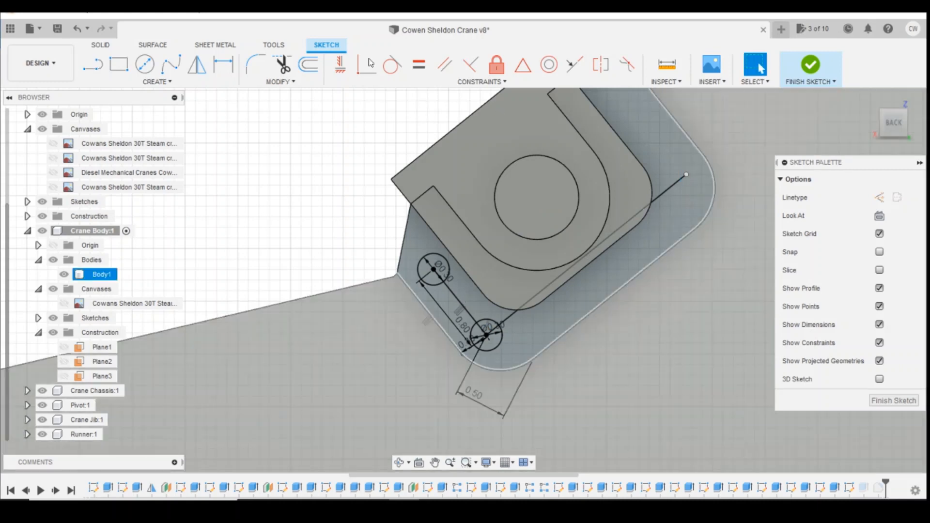
Step: Dimension the line's free end 0.3 mm from the upper end point of the plate's rounded corner
key("d")
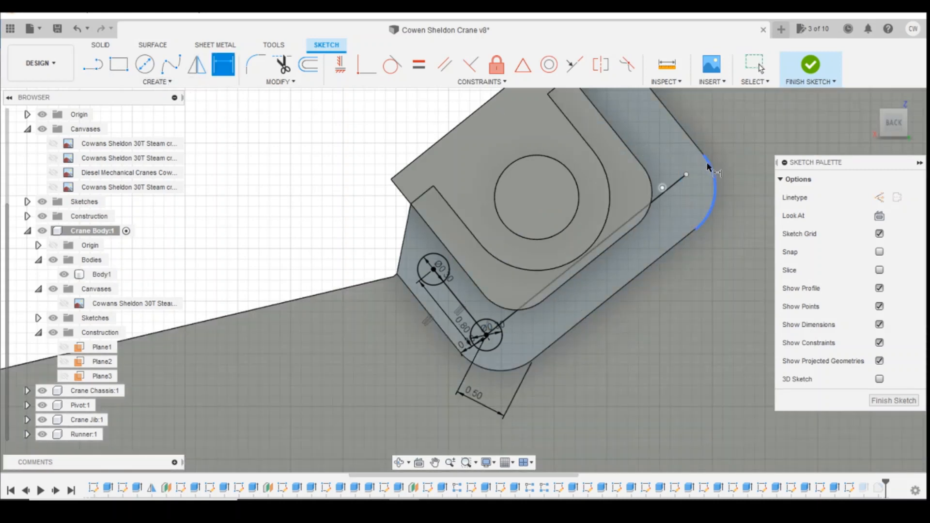
left_click(704, 155)
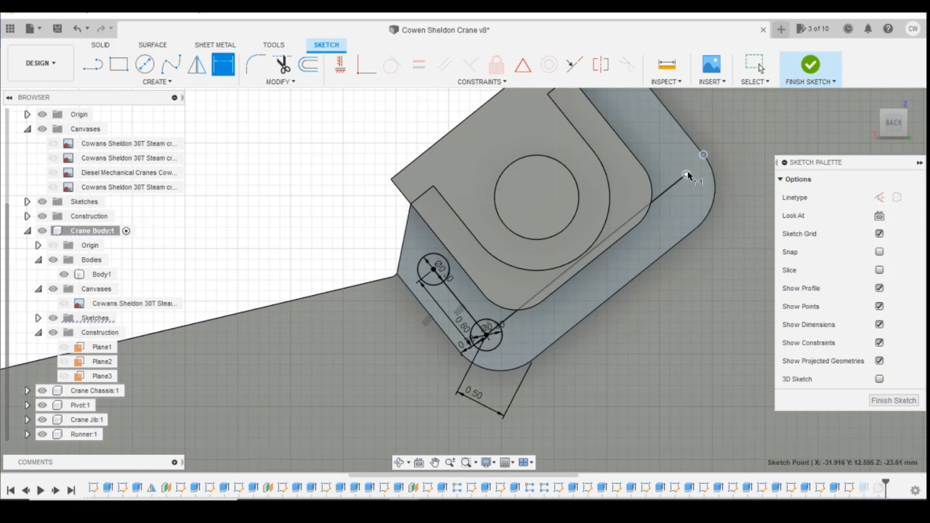
left_click(687, 174)
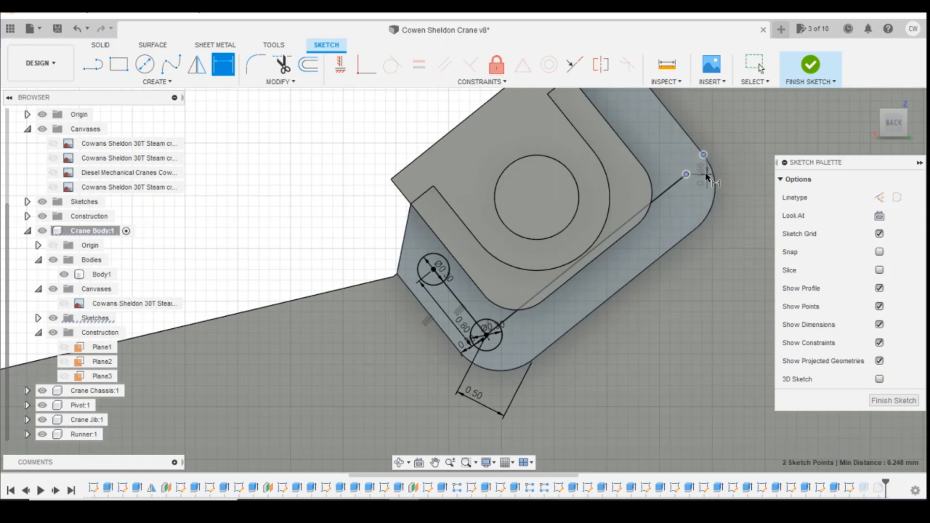
left_click(709, 180)
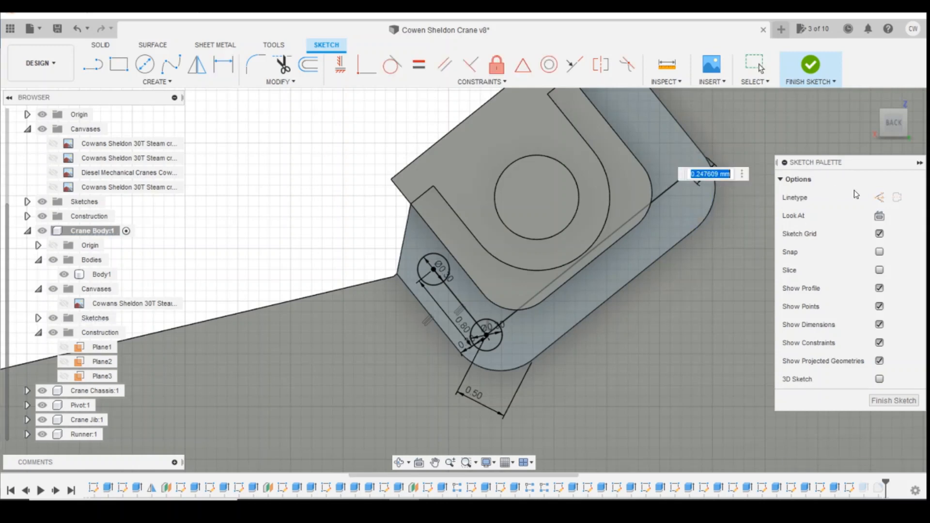
type("0.3")
key("Return")
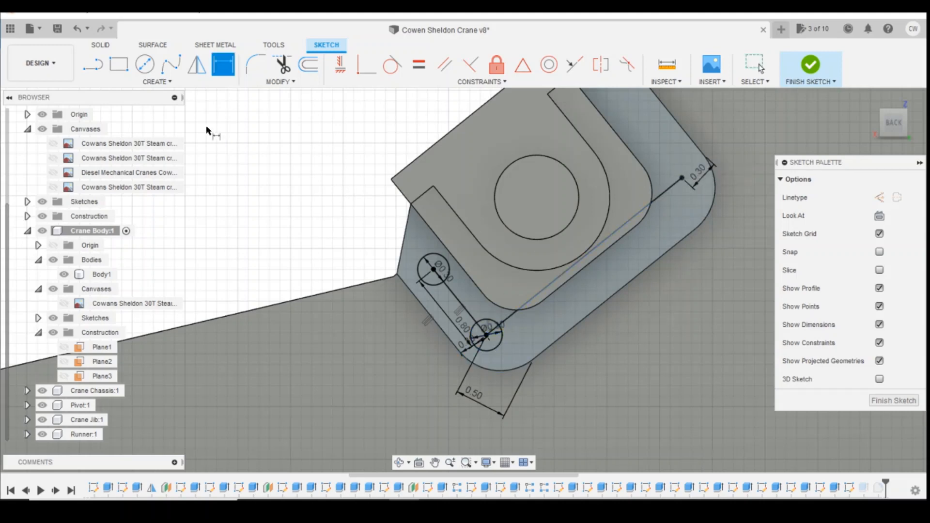
Step: Sketch a 0.3 mm diameter circle centred on the line's free end near the rounded corner
left_click(145, 64)
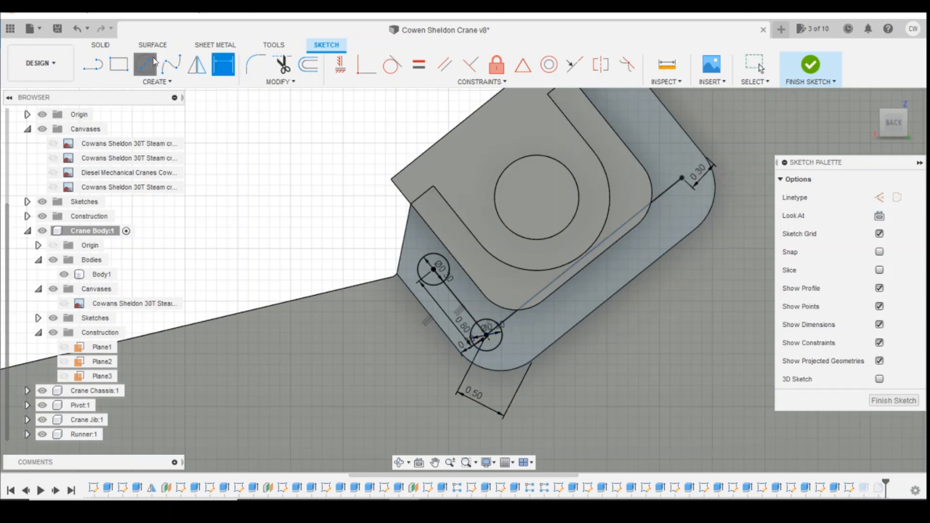
left_click(682, 177)
type("0.3")
key("Return")
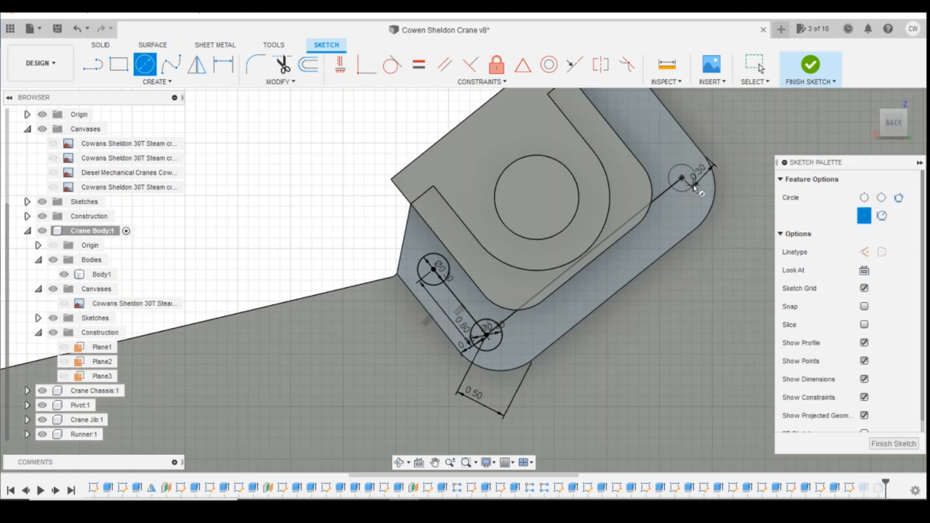
key("Escape")
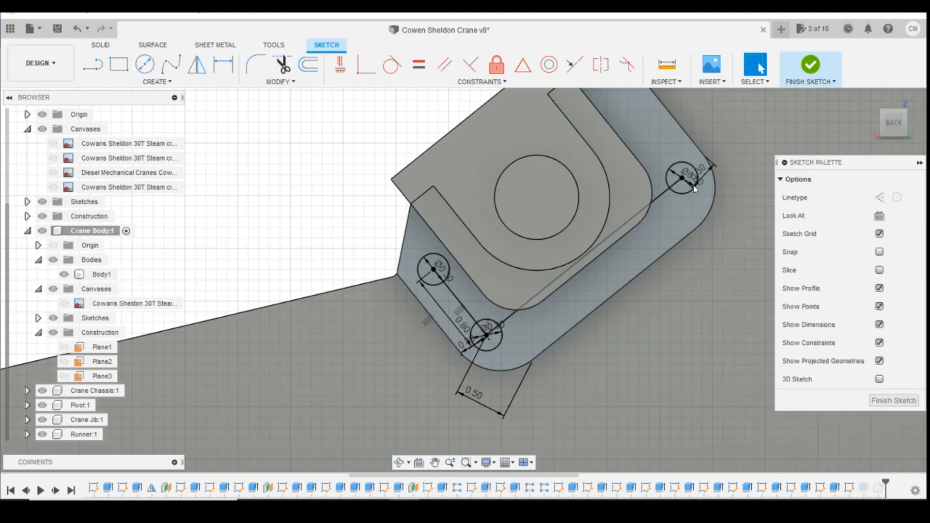
Step: Draw a line about 2.5 mm long from the upper rivet circle's centre across the bracket to the plate's far side
left_click(102, 70)
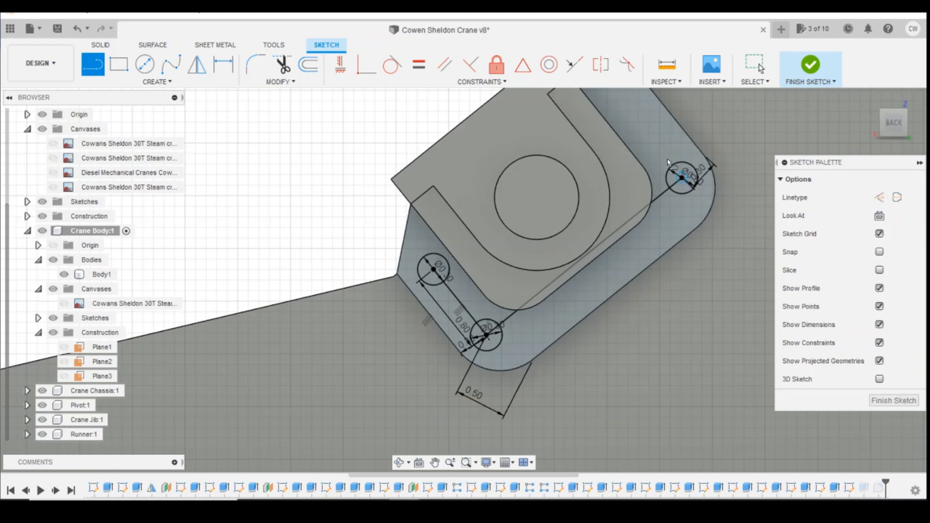
left_click(681, 177)
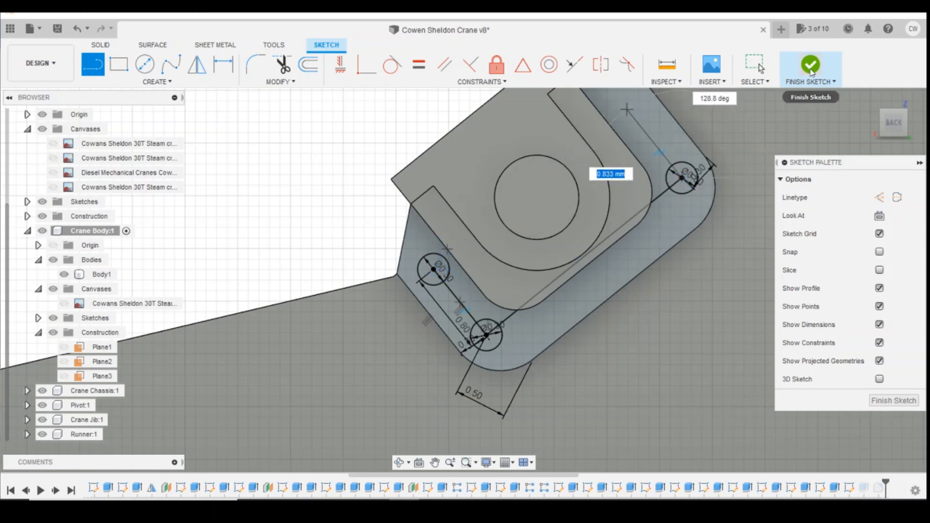
key("Escape")
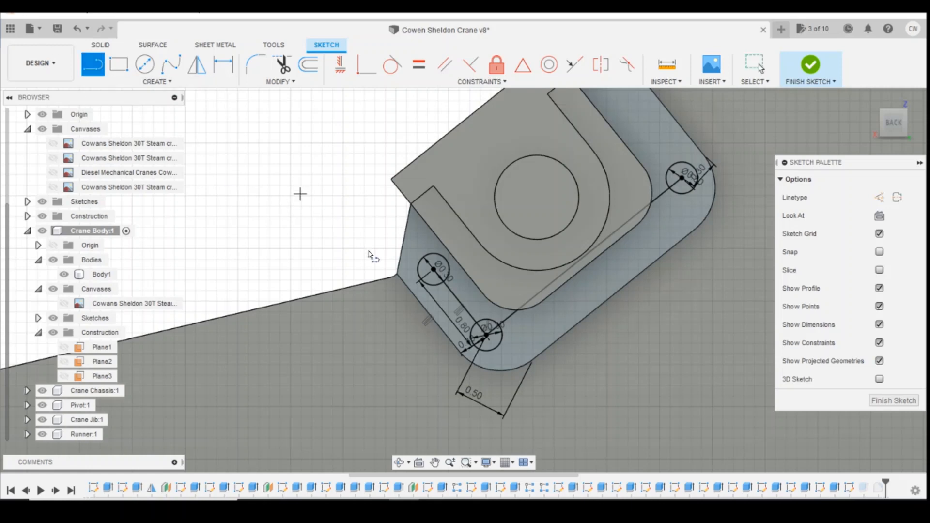
left_click(434, 270)
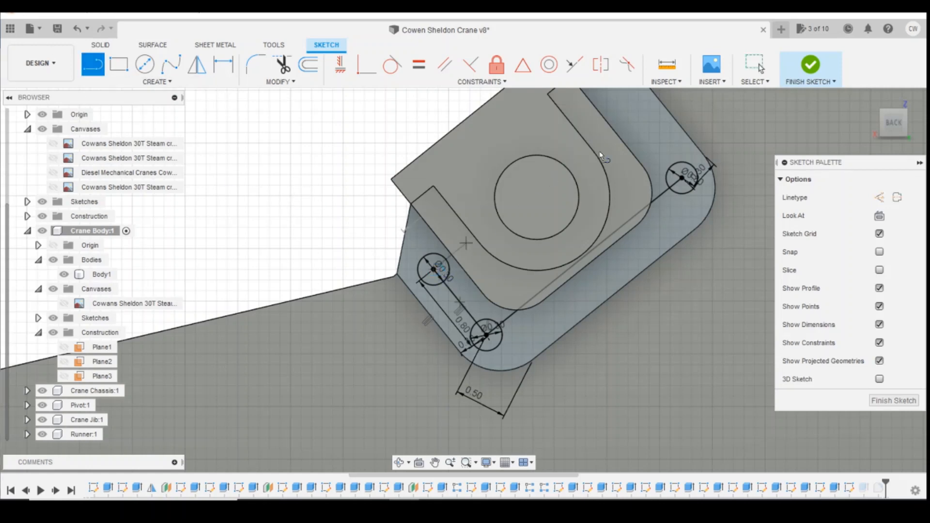
left_click(641, 103)
key("Escape")
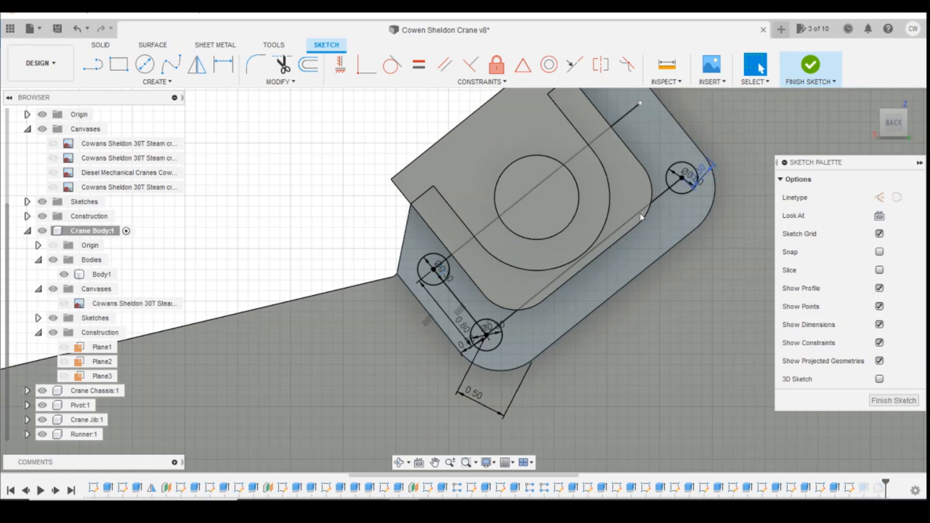
Step: Check the length of the first long line and dimension the second one to match at 2.379 mm
left_click(618, 230)
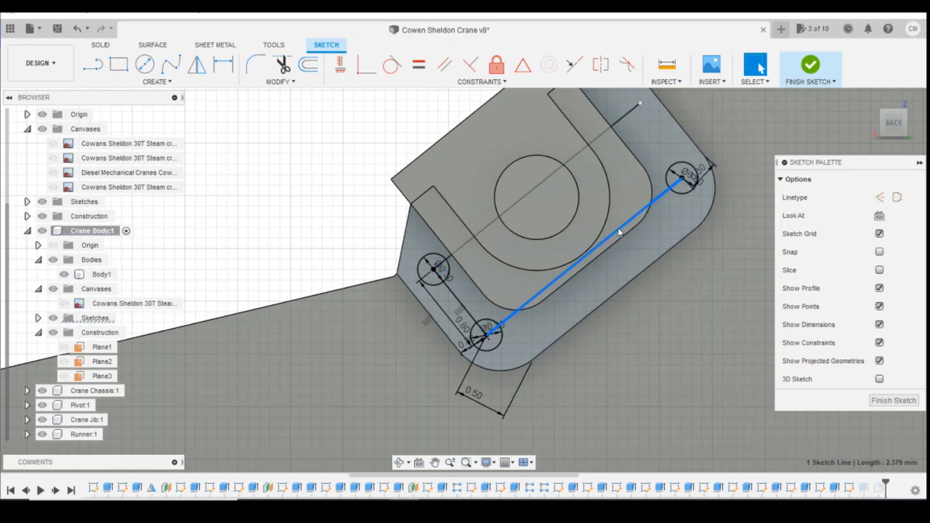
left_click(546, 181)
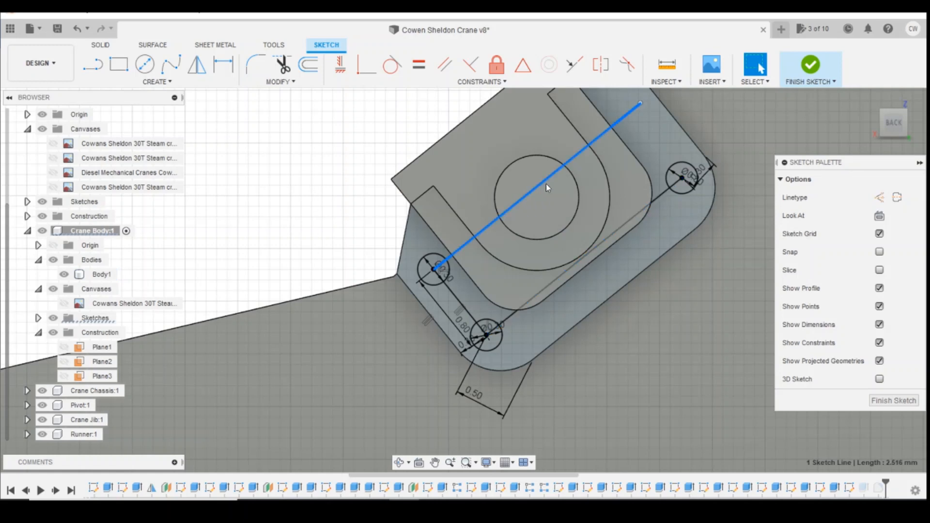
key("d")
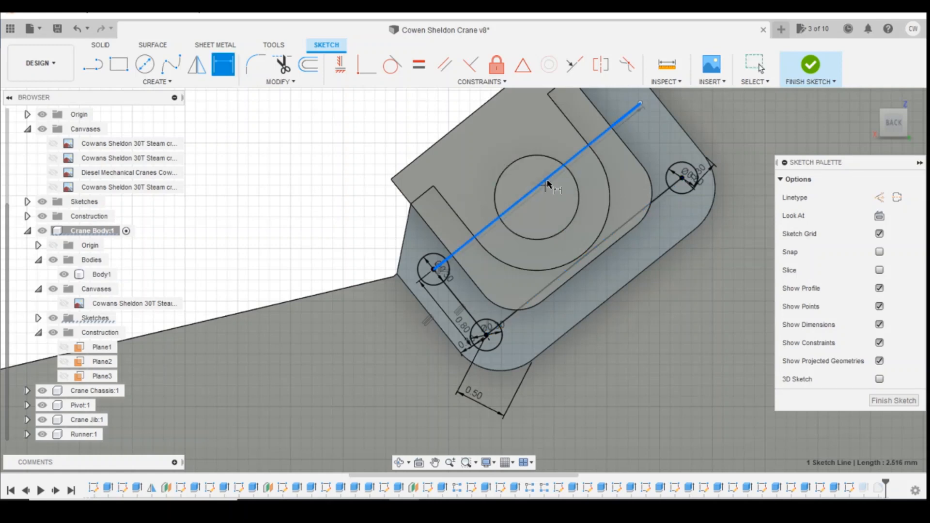
left_click(580, 190)
left_click(624, 193)
type("2")
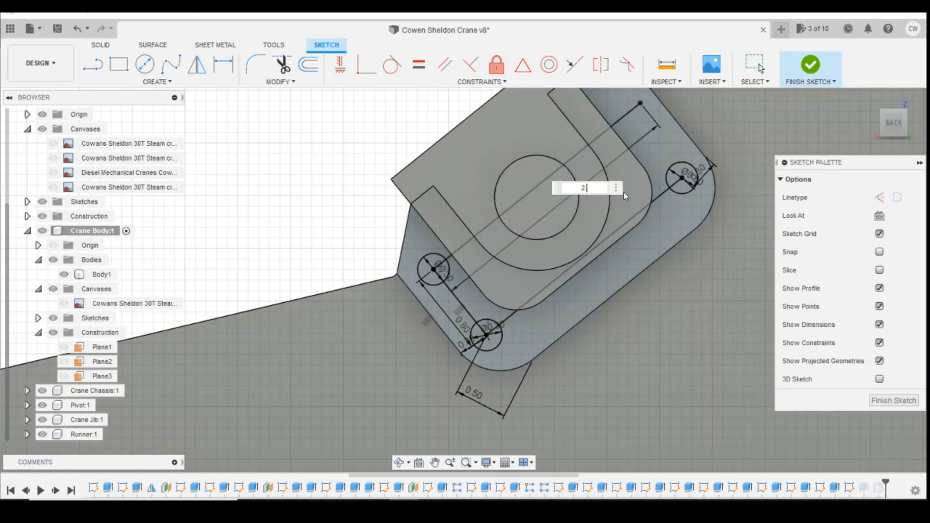
type(".375")
key("Return")
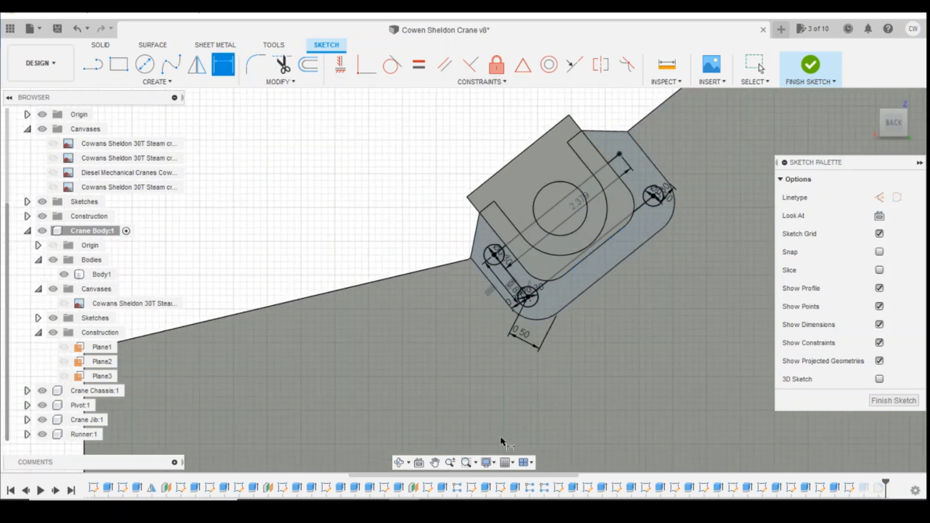
Step: Consult the crane's reference photo in the Photos app and sketch a 0.3 mm diameter circle at the second long line's free end
mouse_move(412, 498)
left_click(426, 458)
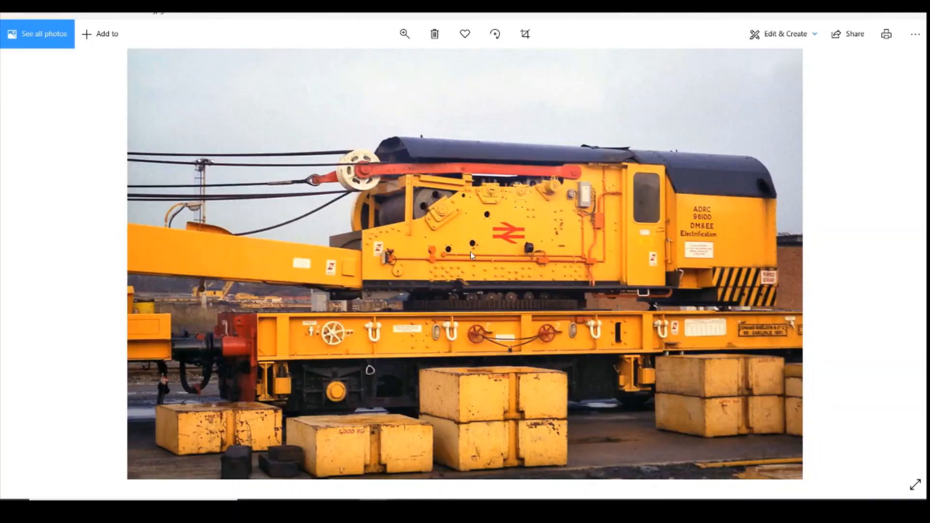
left_click(430, 498)
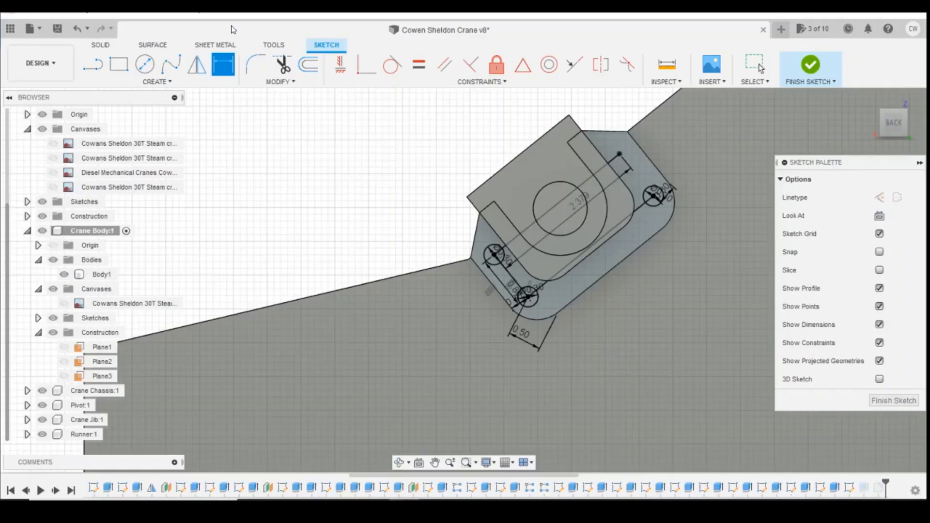
left_click(144, 64)
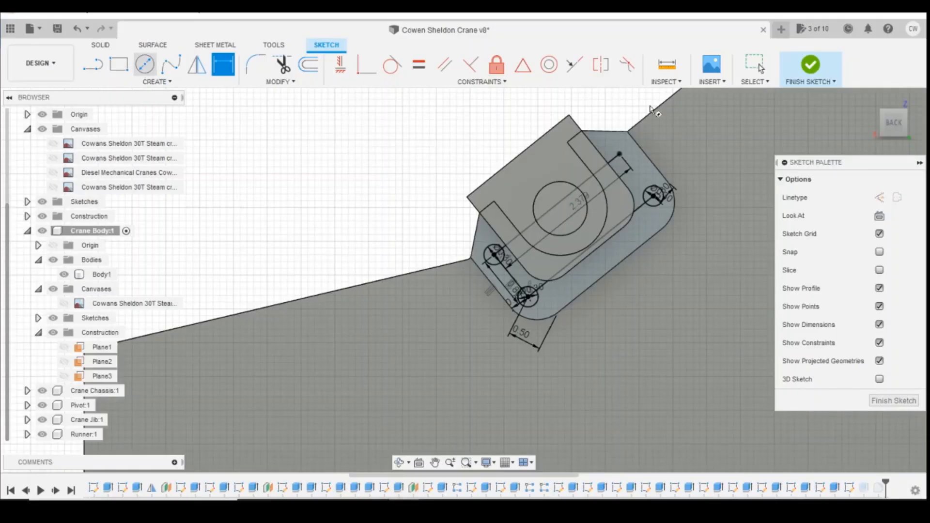
left_click(620, 155)
type("0.3")
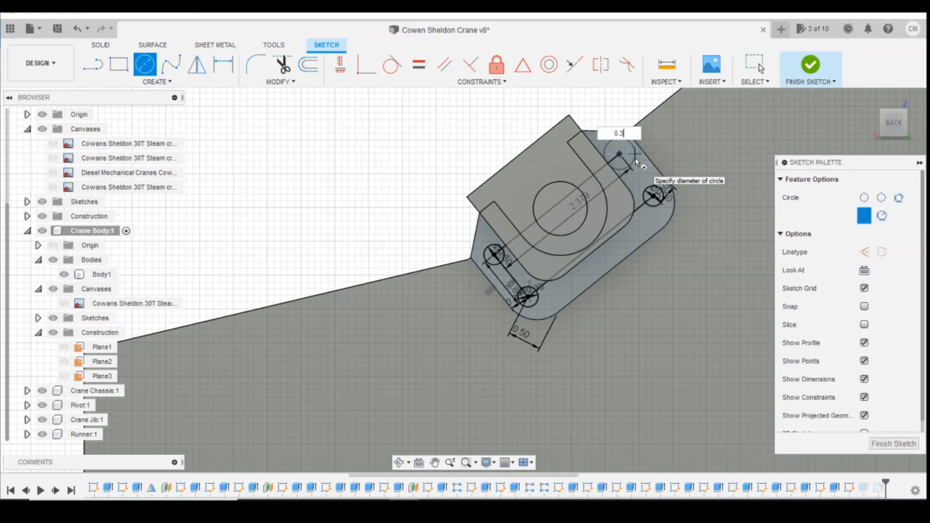
key("Return")
key("Escape")
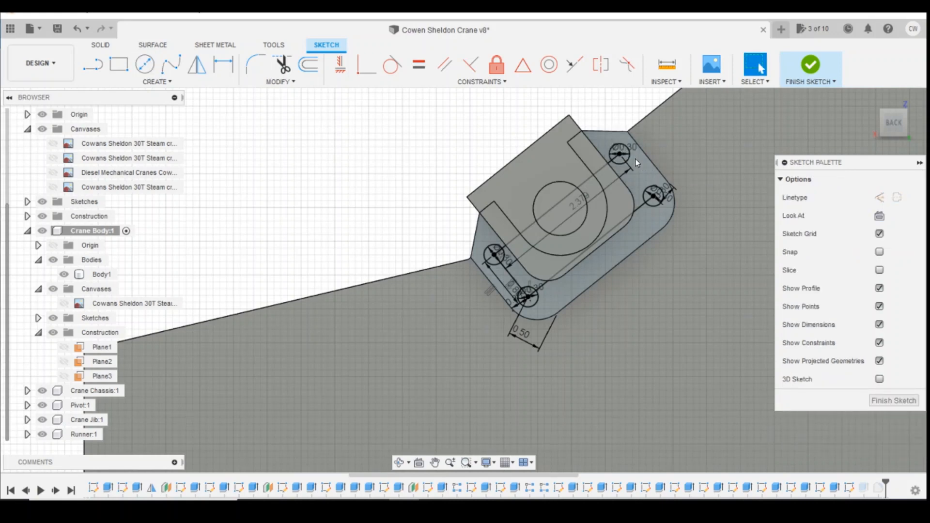
Step: Compare the lengths of the two long lines joining the rivet circles and finish the sketch
scroll(630, 157, "up", 2)
left_click(632, 235)
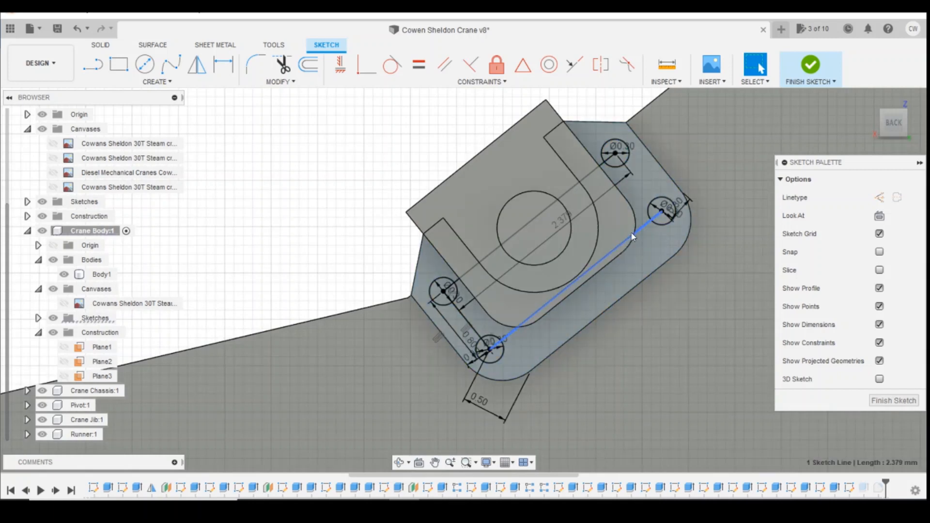
left_click(579, 183)
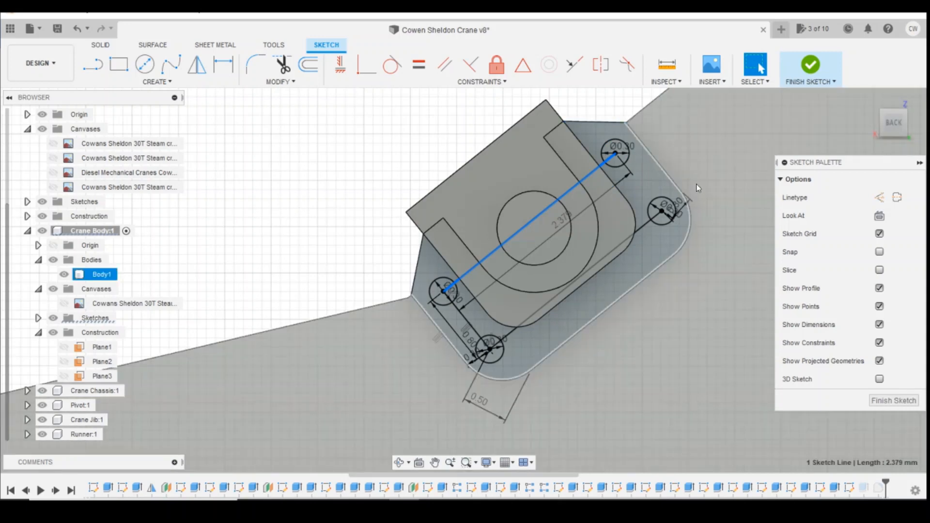
left_click(691, 190)
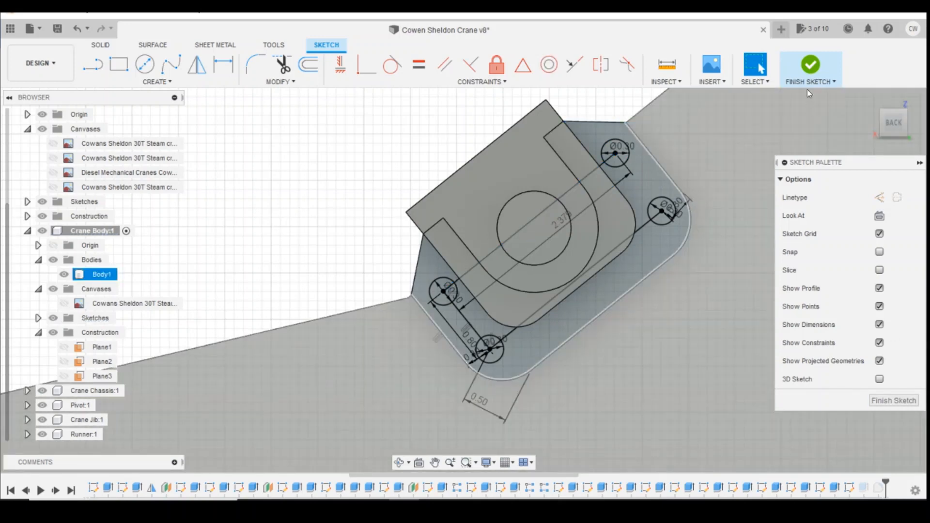
left_click(882, 399)
Step: Edit the rivet extrusion to include the three other rivet circles, keeping the 0.3 mm distance and Join operation
left_click(863, 489)
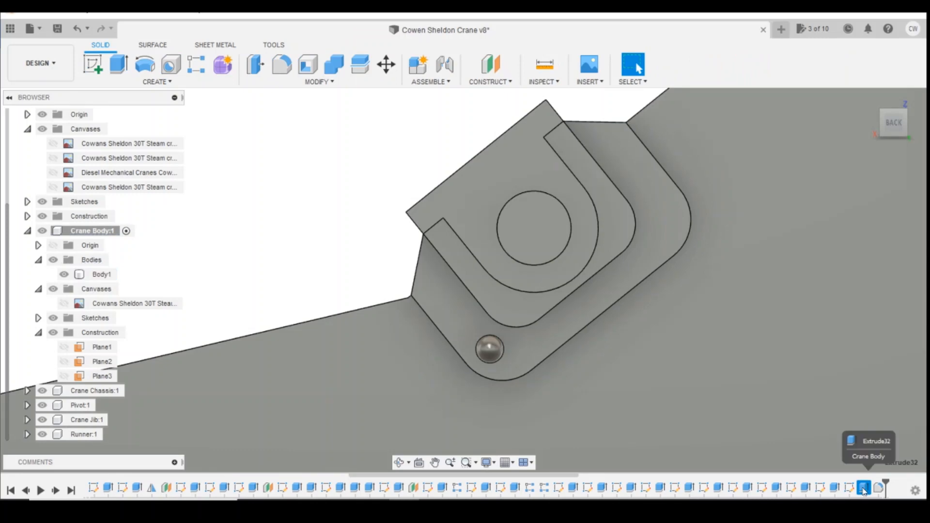
right_click(863, 489)
left_click(785, 316)
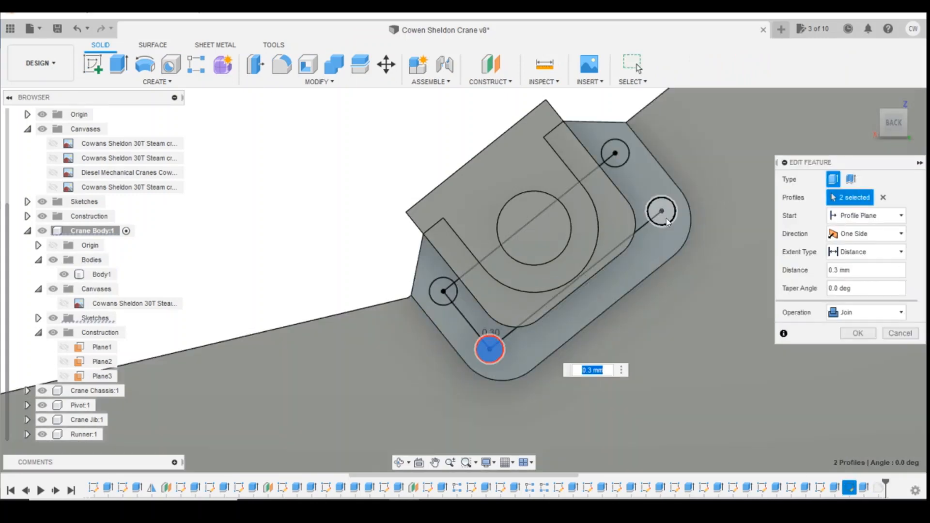
left_click(661, 211)
left_click(619, 159)
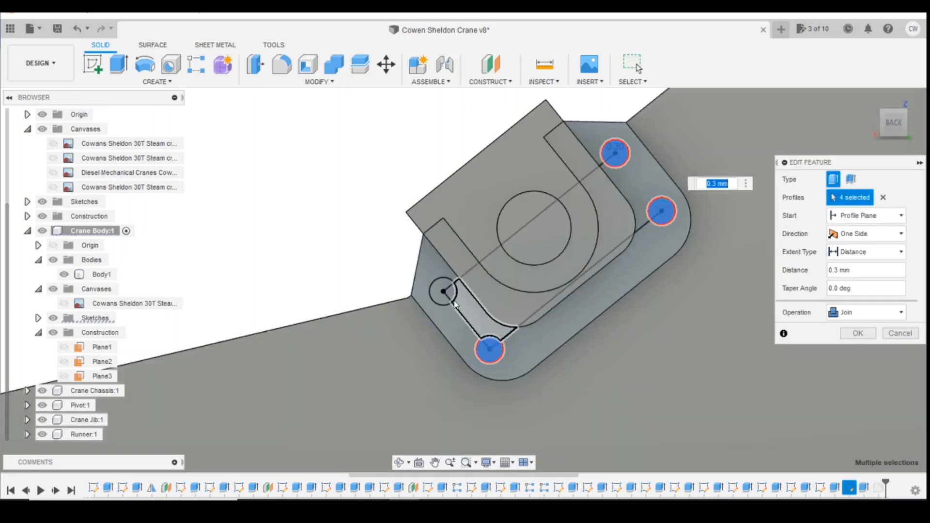
left_click(443, 292)
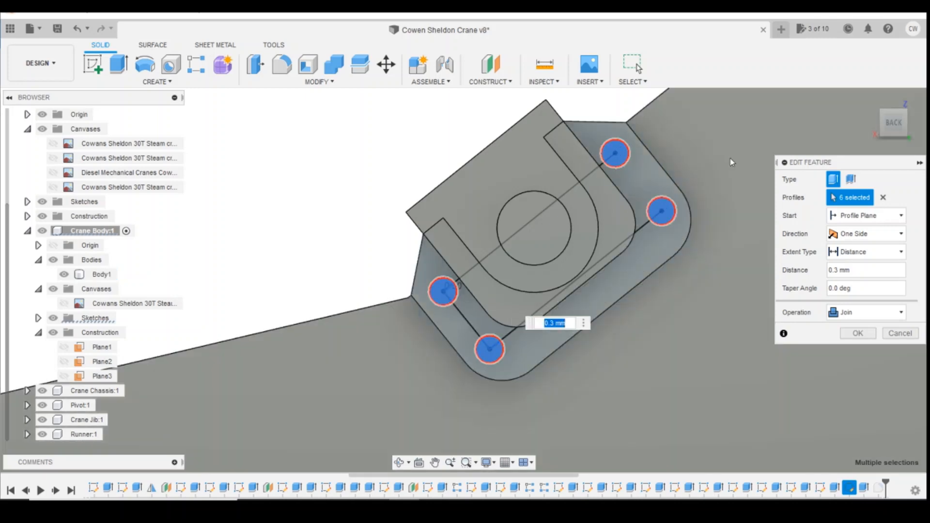
left_click(580, 299)
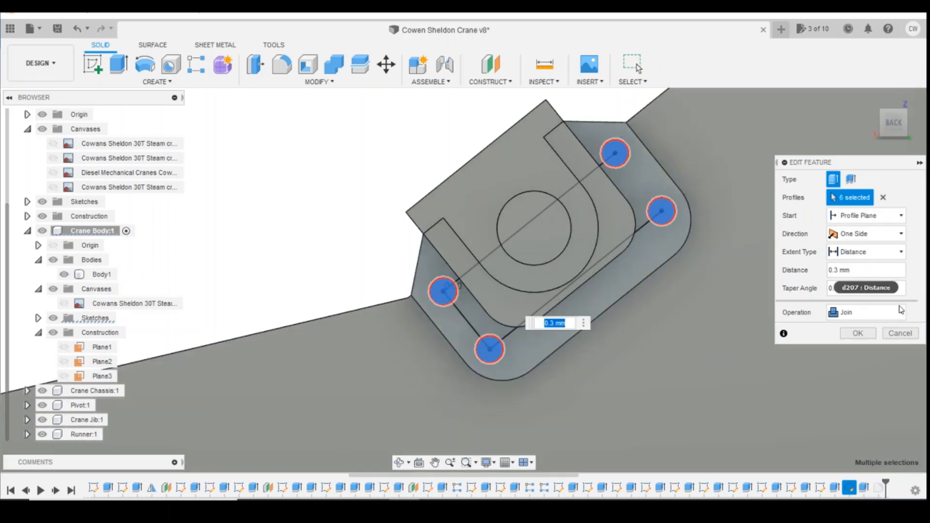
left_click(856, 334)
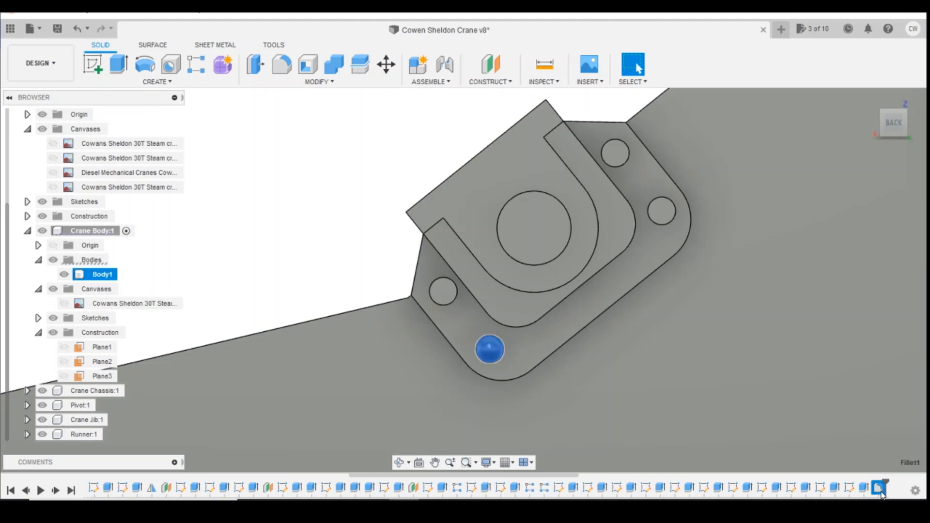
Step: Edit the rivet fillet to add the outer edges of the three new rivets as a second set with a 0.15 mm radius
right_click(878, 487)
left_click(873, 384)
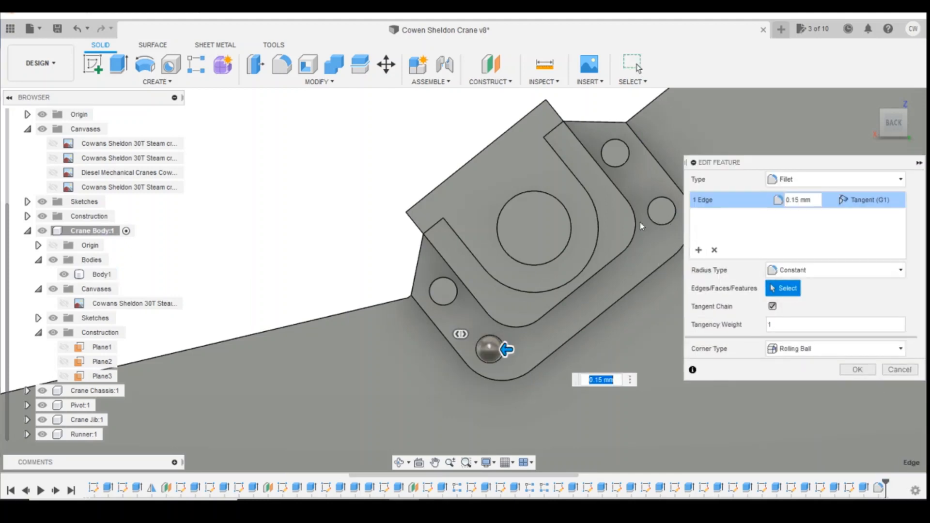
left_click(699, 250)
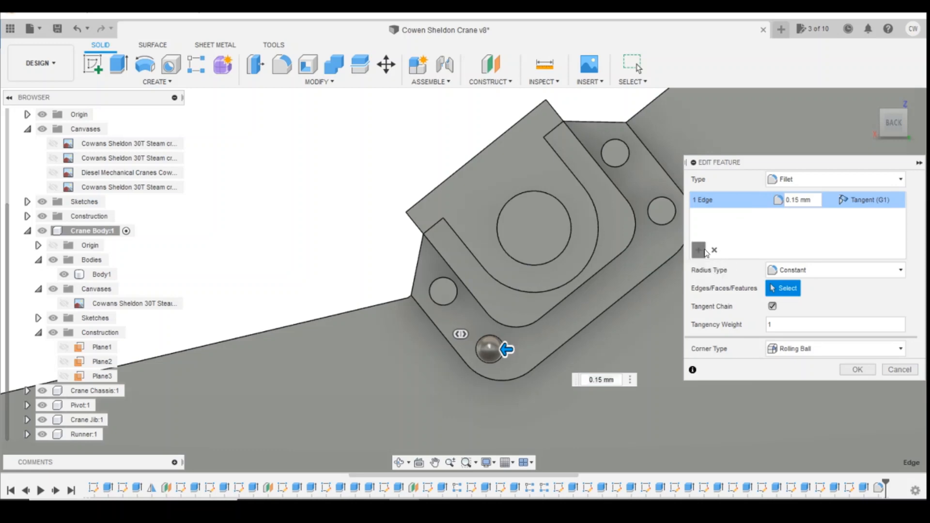
left_click(668, 228)
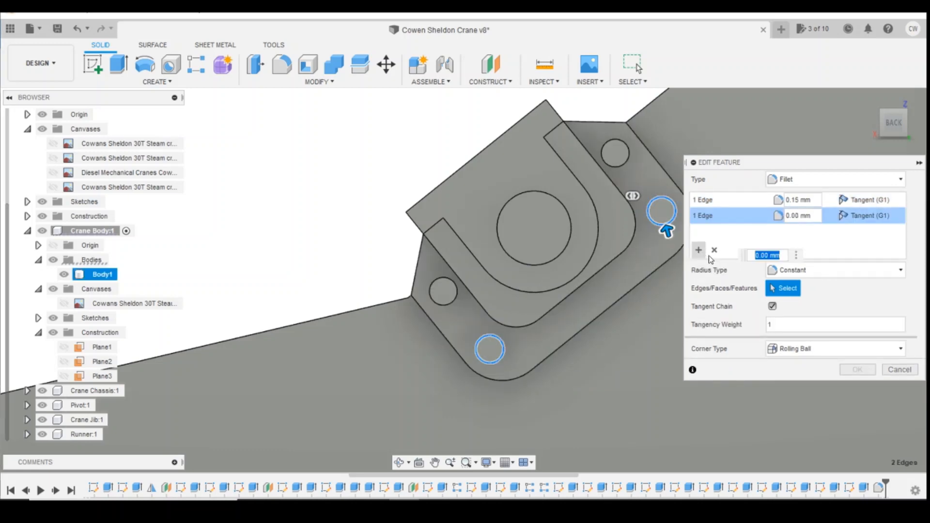
left_click(614, 168)
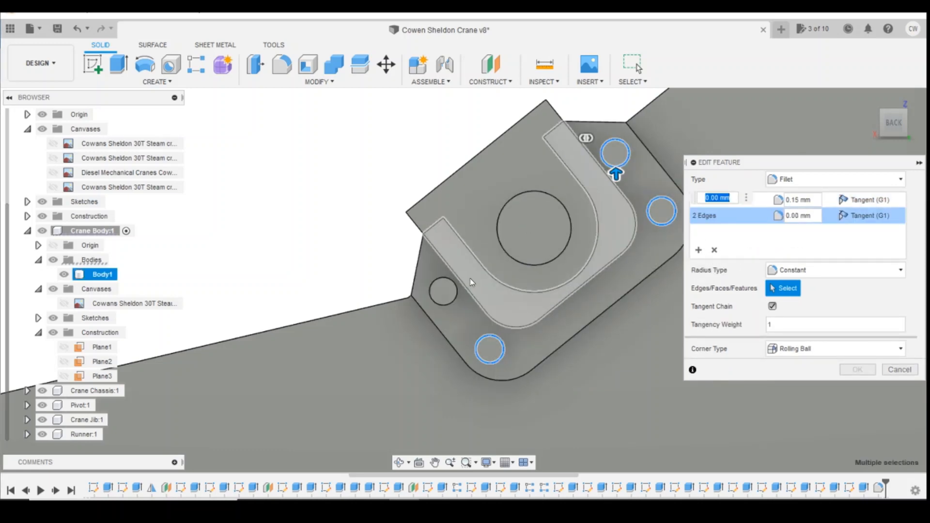
left_click(455, 293)
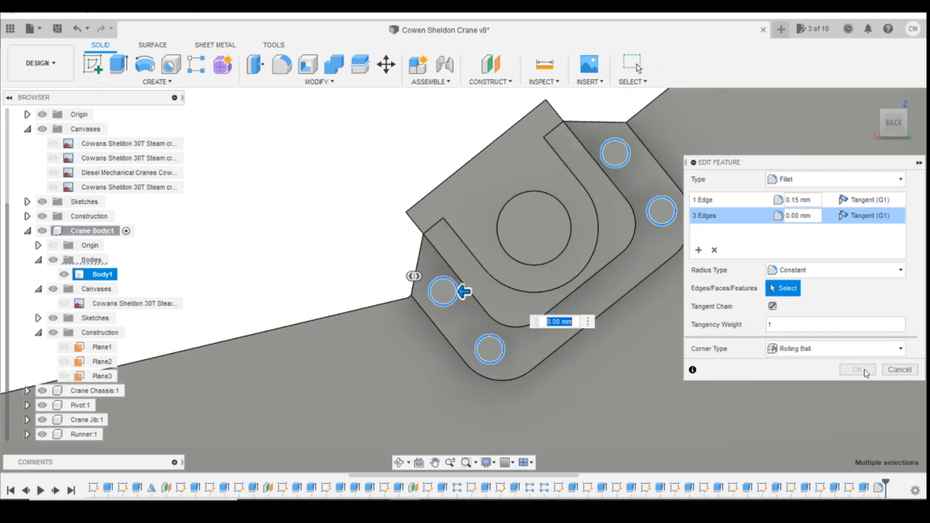
type("0.15")
key("Return")
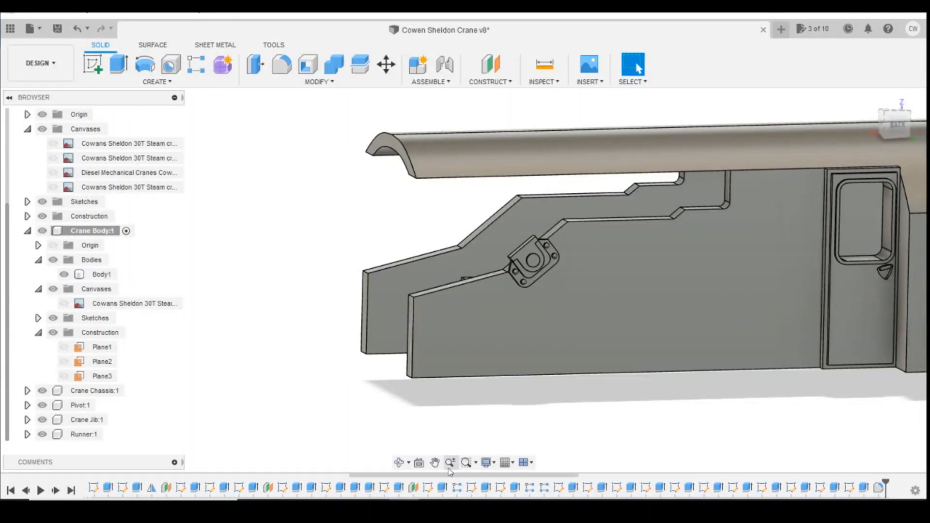
Step: Consult the crane's reference photo in the Photos app and show the Diesel Mechanical Cranes canvas over the model
left_click(439, 458)
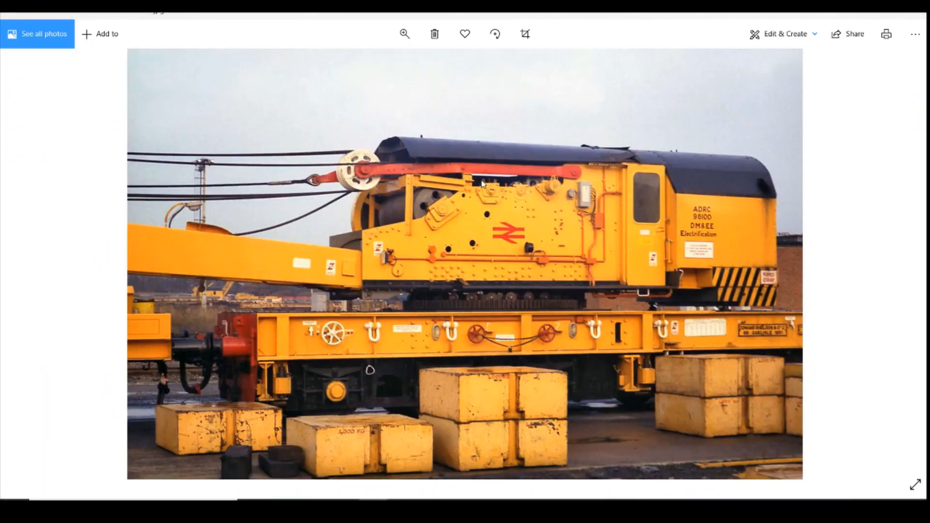
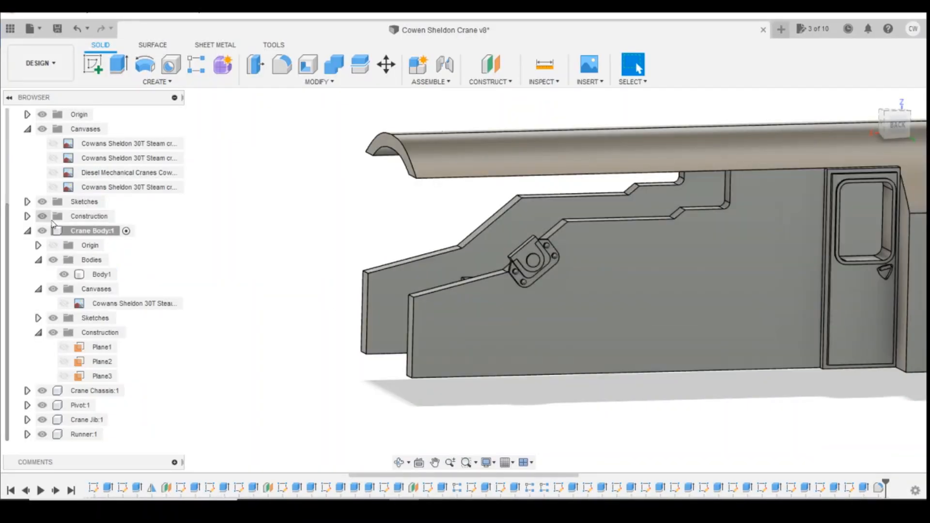
left_click(59, 177)
left_click(57, 175)
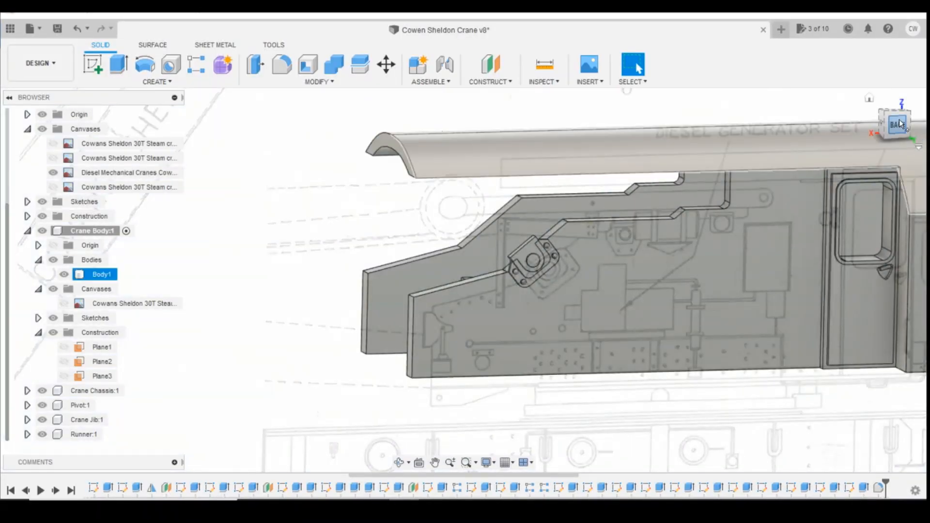
left_click(897, 124)
scroll(607, 213, "up", 5)
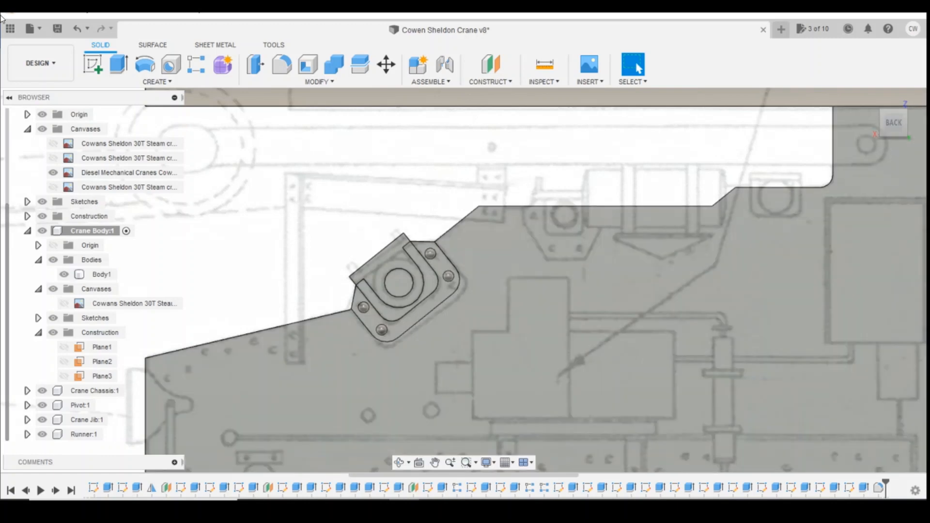
Step: Start a sketch on the crane body's side face and draw a rectangle about 1.03 by 1.47 mm below its upper edge over the canvas's bracket
left_click(93, 64)
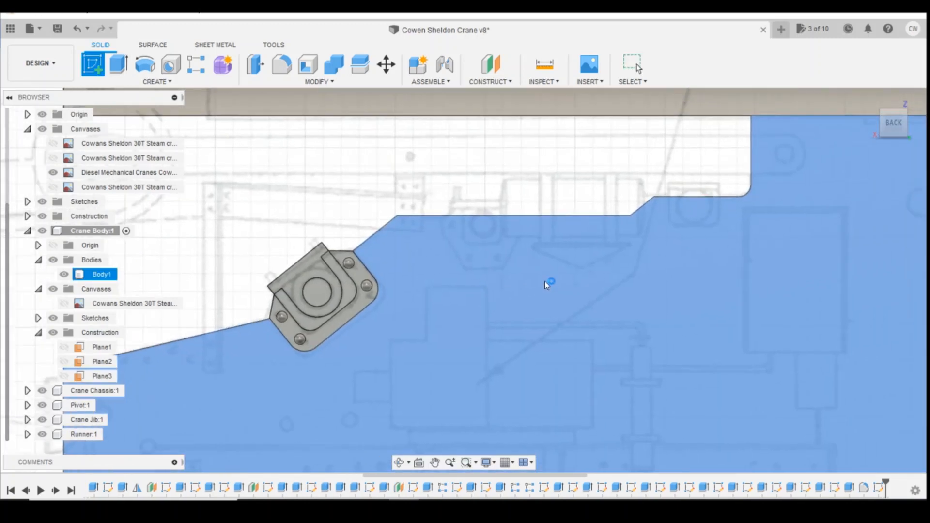
left_click(548, 282)
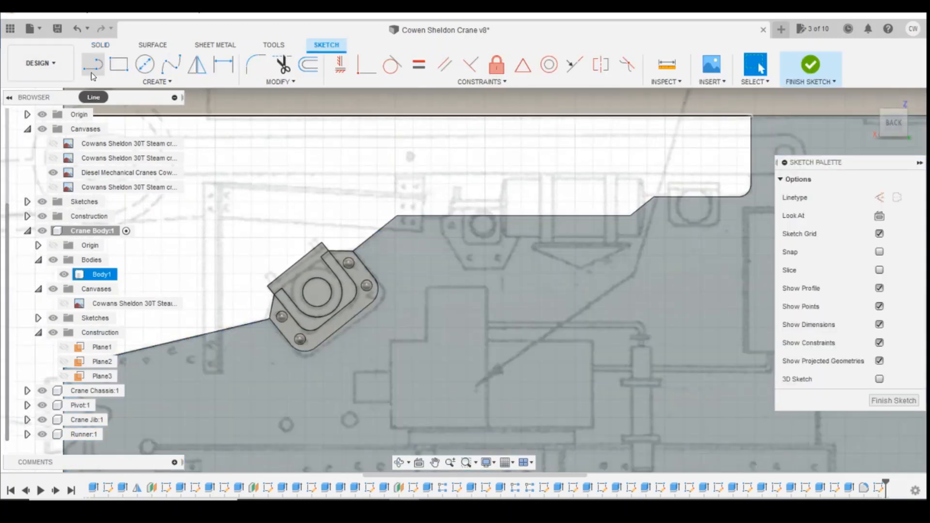
left_click(120, 71)
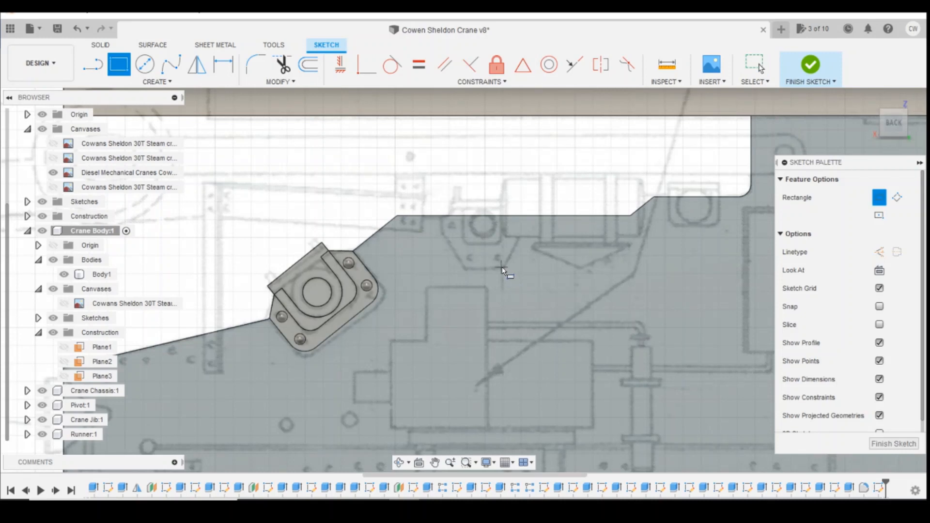
left_click(502, 269)
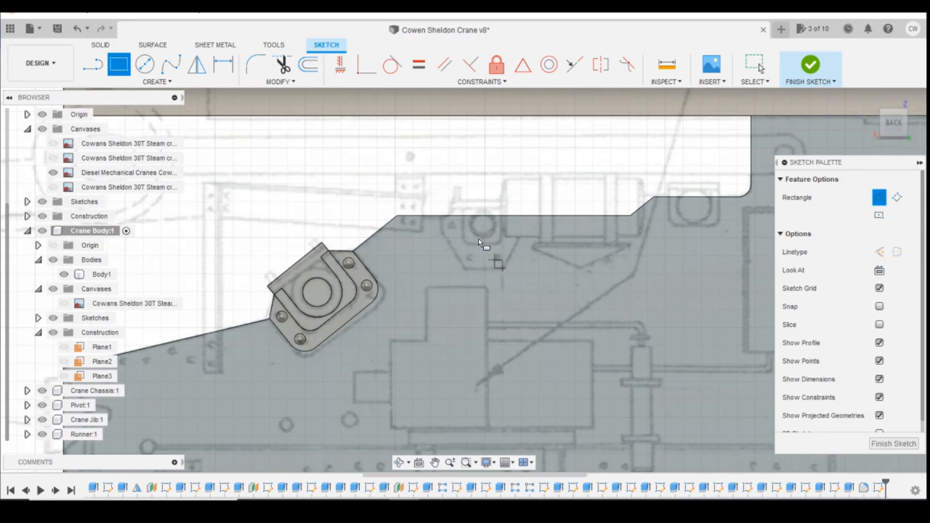
left_click(466, 214)
Step: Dimension the bracket rectangle to 1.47 mm high and 1 mm wide
key("d")
left_click(504, 238)
left_click(544, 245)
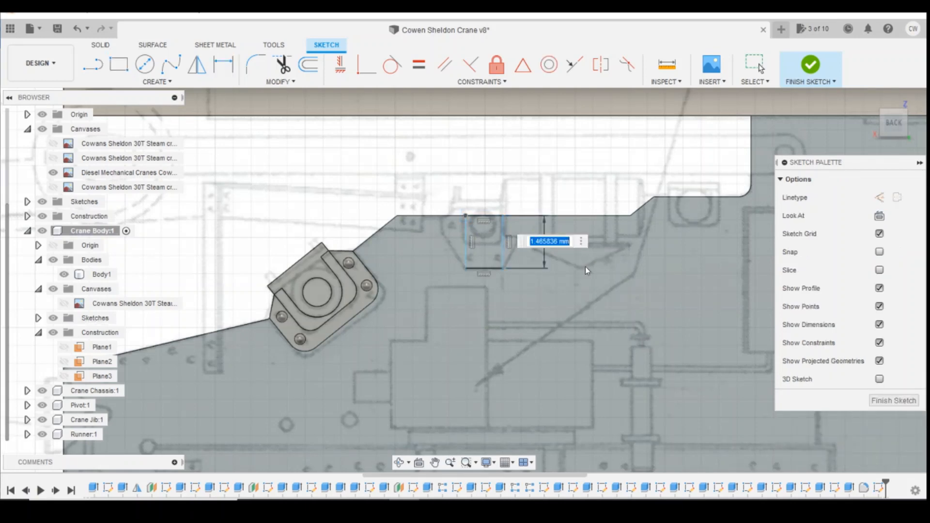
type("1.47")
key("Return")
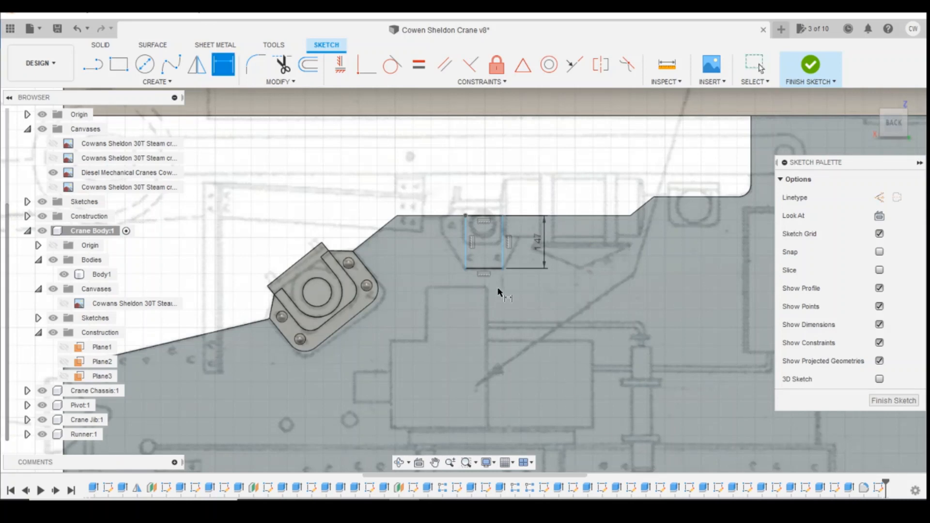
left_click(499, 269)
left_click(495, 296)
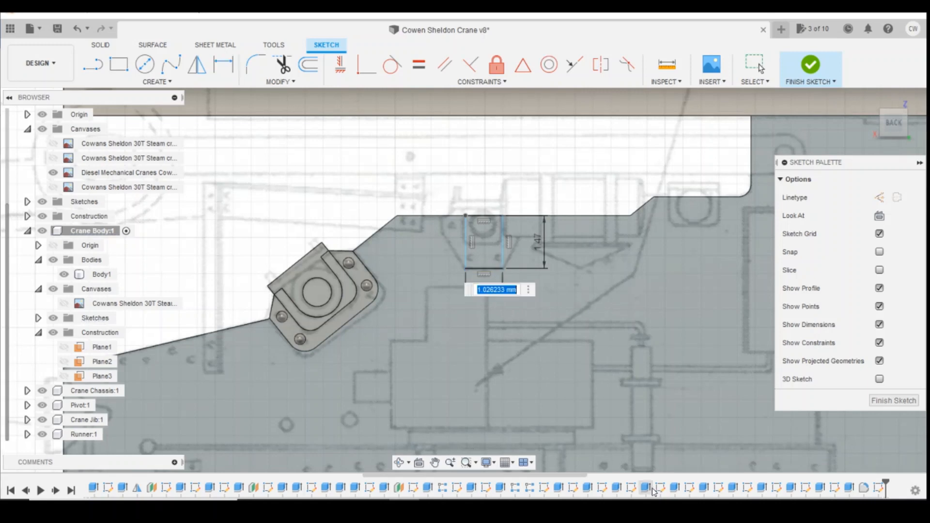
type("1")
key("Return")
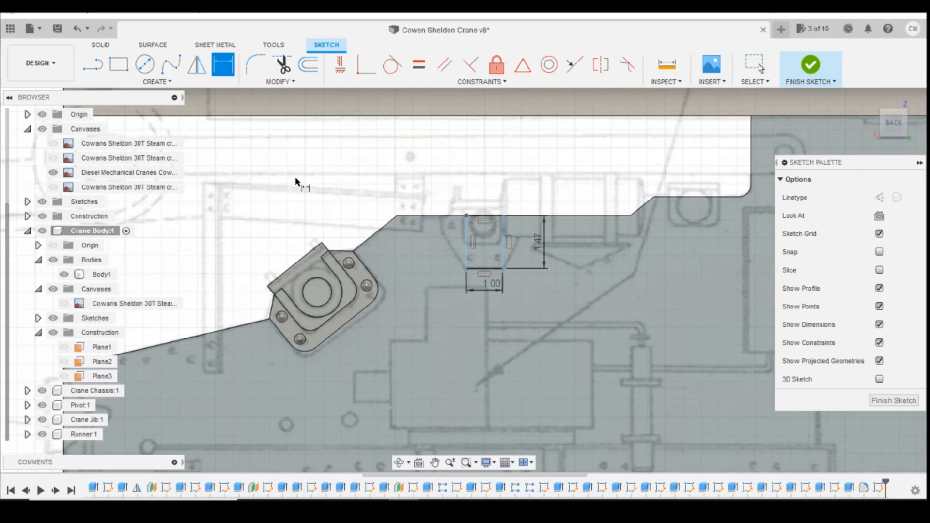
Step: Check the reference photo and draw slanted lines about 1.7 mm long from the rectangle's lower corners outward to the body's upper edge
left_click(92, 64)
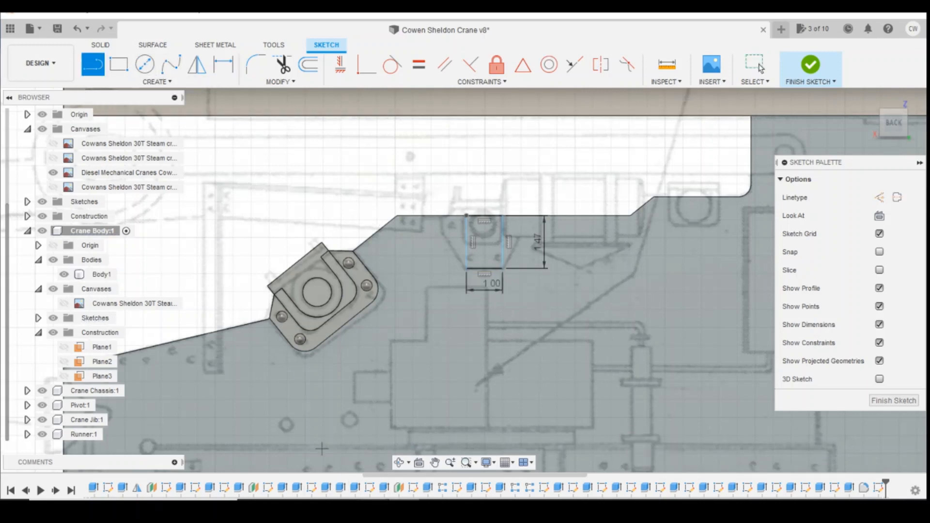
mouse_move(375, 509)
left_click(439, 456)
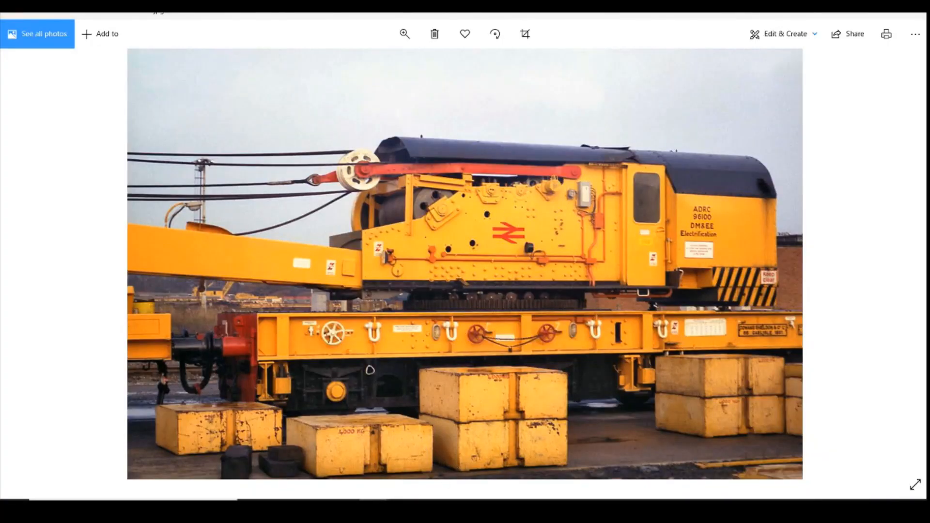
left_click(404, 507)
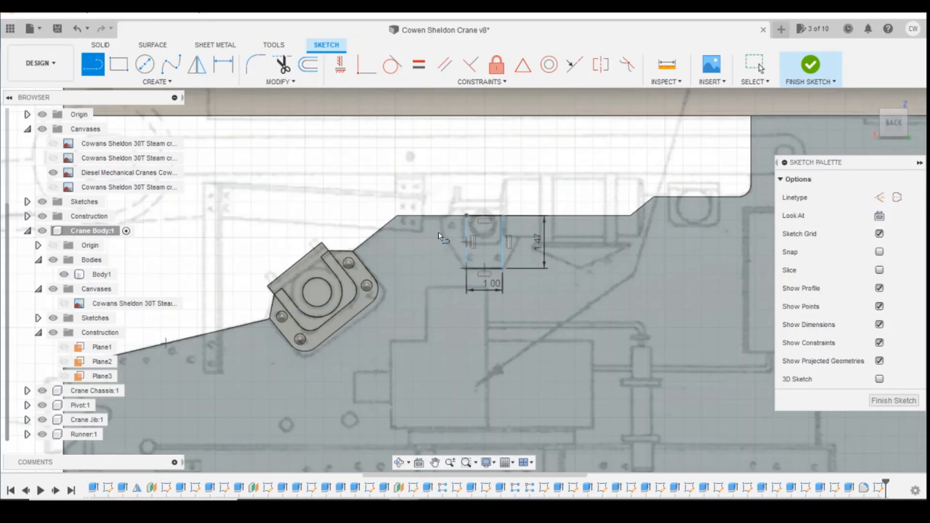
left_click(467, 268)
left_click(435, 216)
left_click(501, 268)
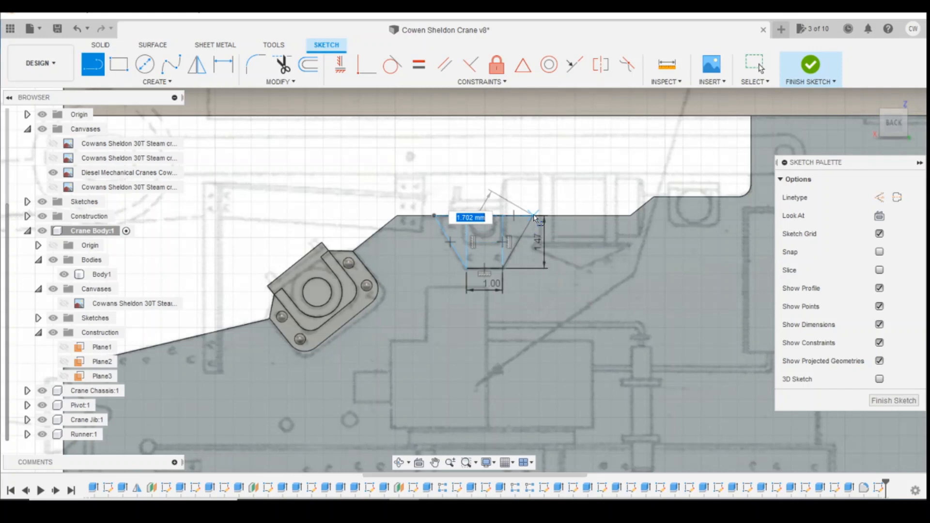
left_click(534, 216)
key("Escape")
Step: Dimension the angle between each slanted line and the adjacent vertical side of the rectangle to 31 degrees
key("d")
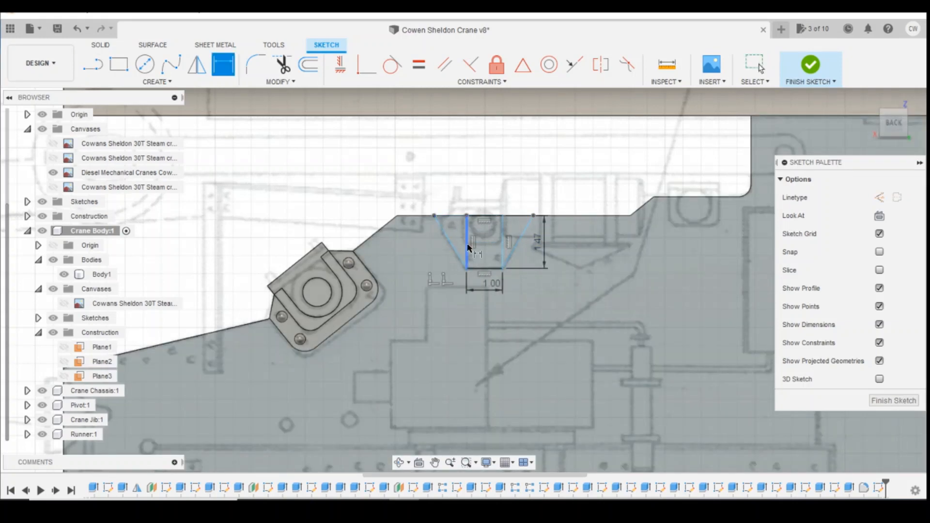
left_click(467, 249)
left_click(458, 254)
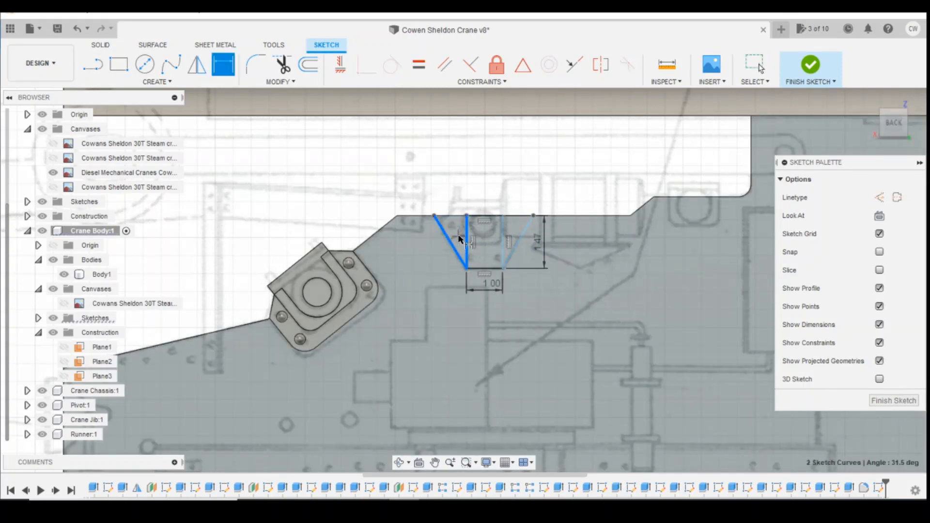
left_click(461, 238)
type("31")
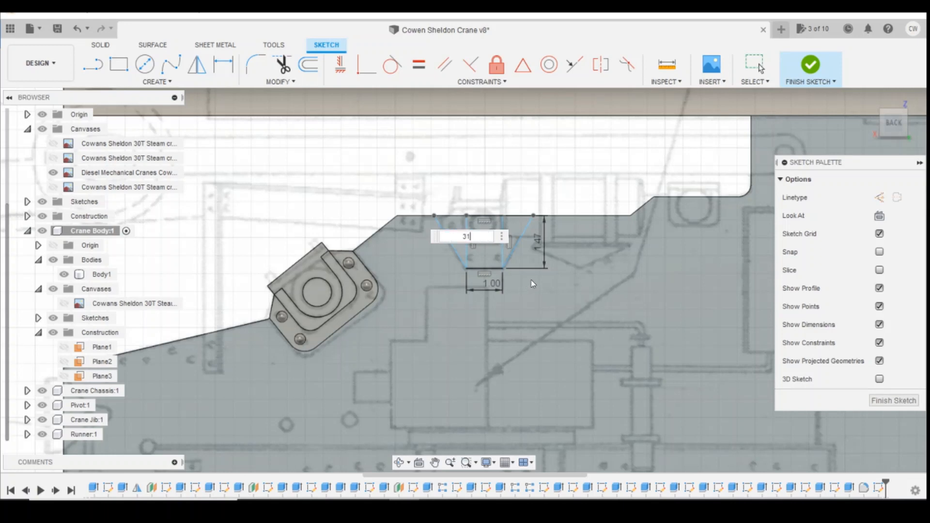
key("Return")
left_click(513, 248)
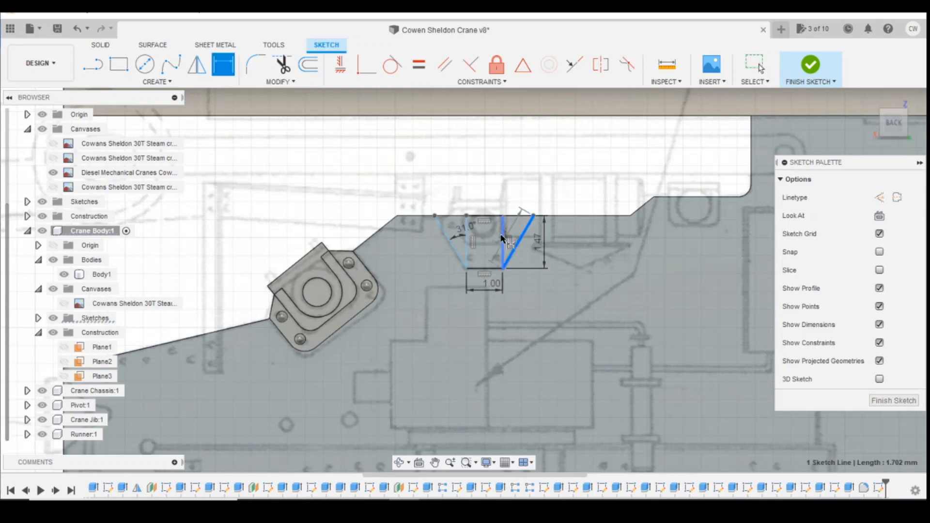
left_click(503, 240)
left_click(514, 239)
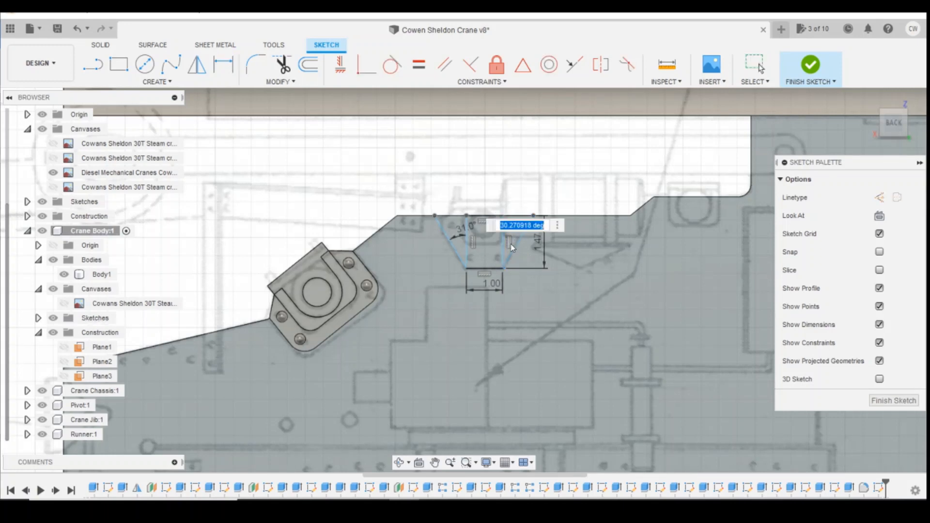
type("31")
key("Return")
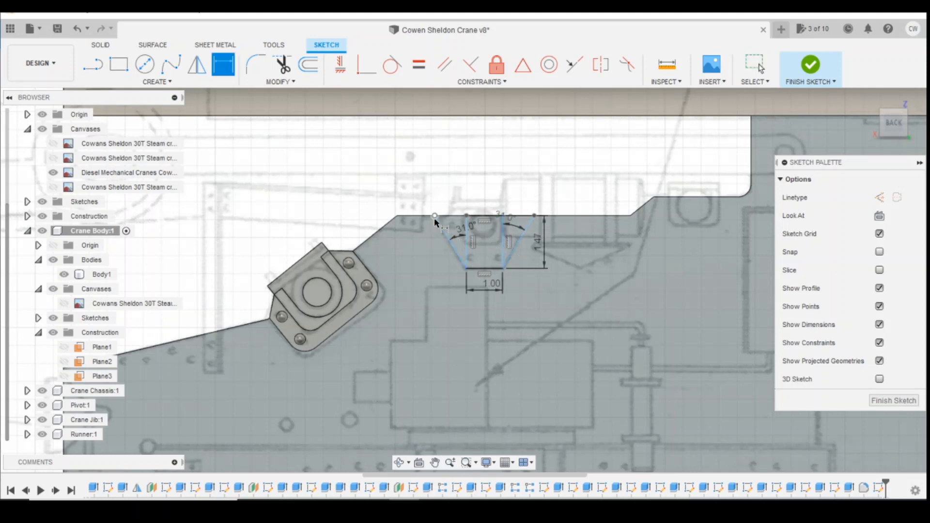
Step: Dimension the horizontal distance from the rectangle's upper corner to the adjacent corner of the body's upper edge at 1.9 mm
type("sd")
key("Escape")
key("Escape")
left_click(467, 215)
left_click(397, 215, "shift")
left_click(419, 195)
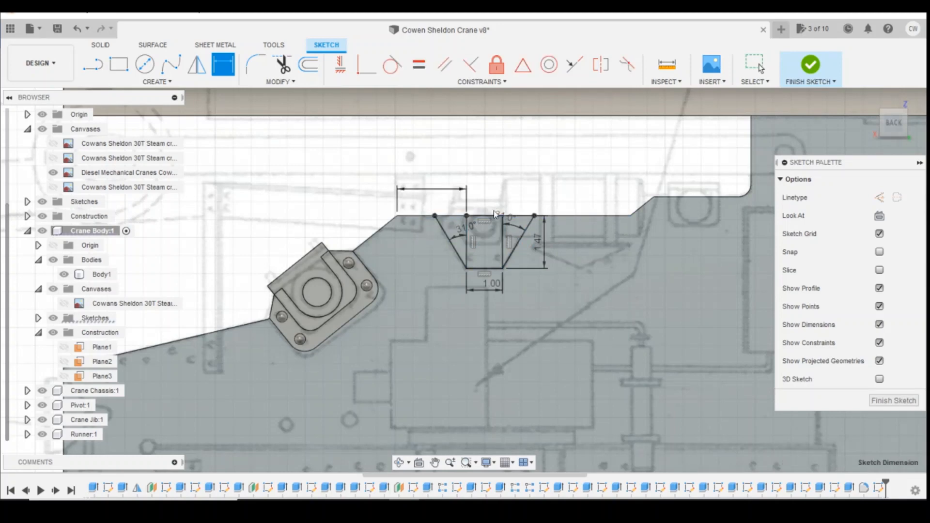
type("1.9")
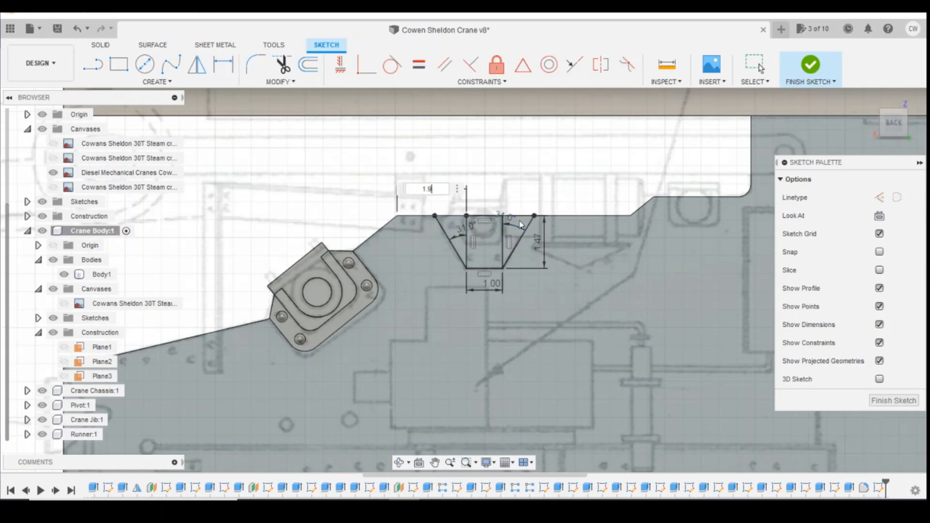
key("Return")
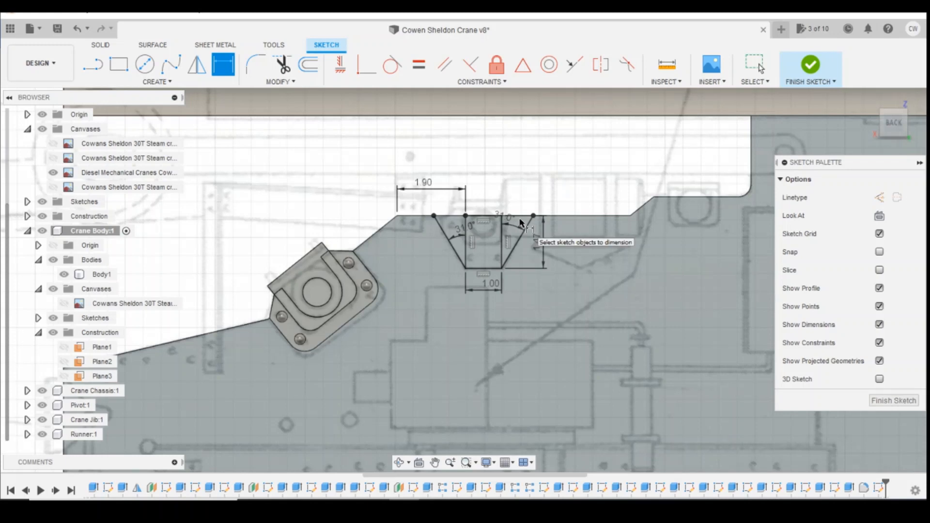
left_click(529, 242)
key("Return")
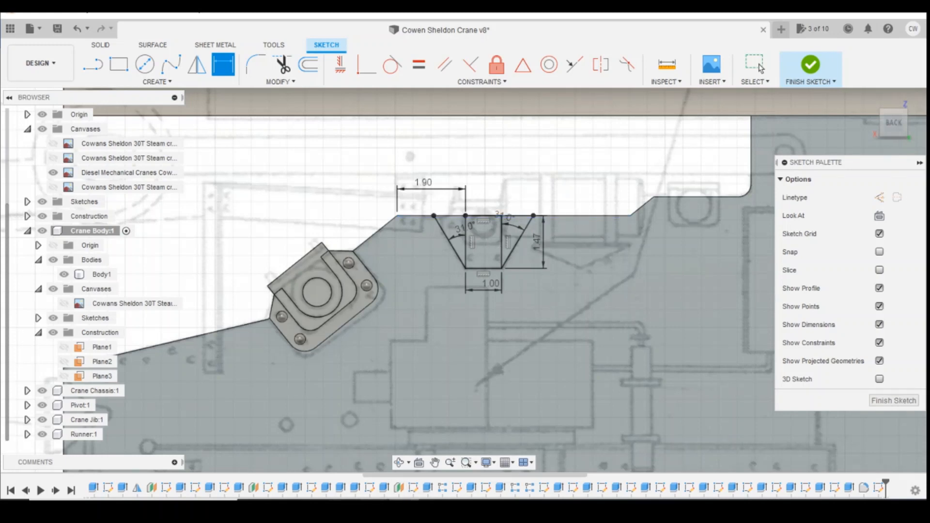
left_click(436, 458)
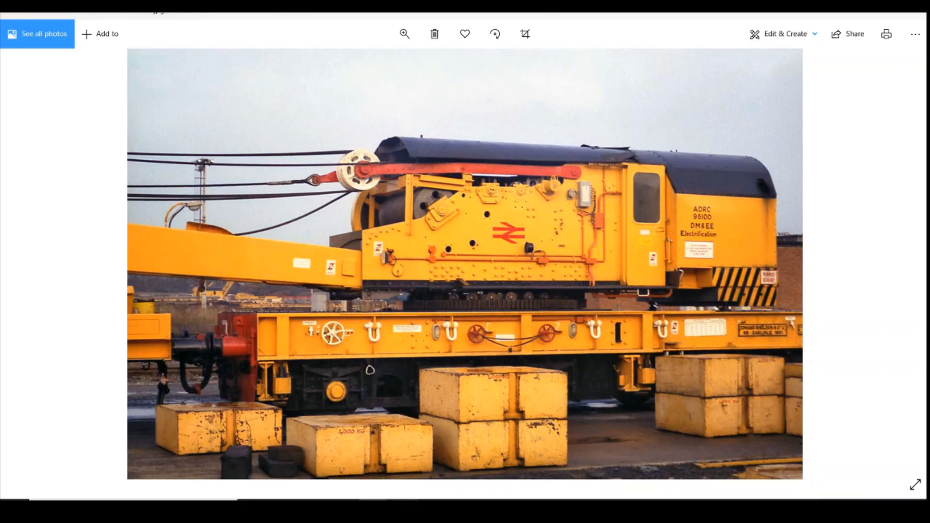
key("alt+Tab")
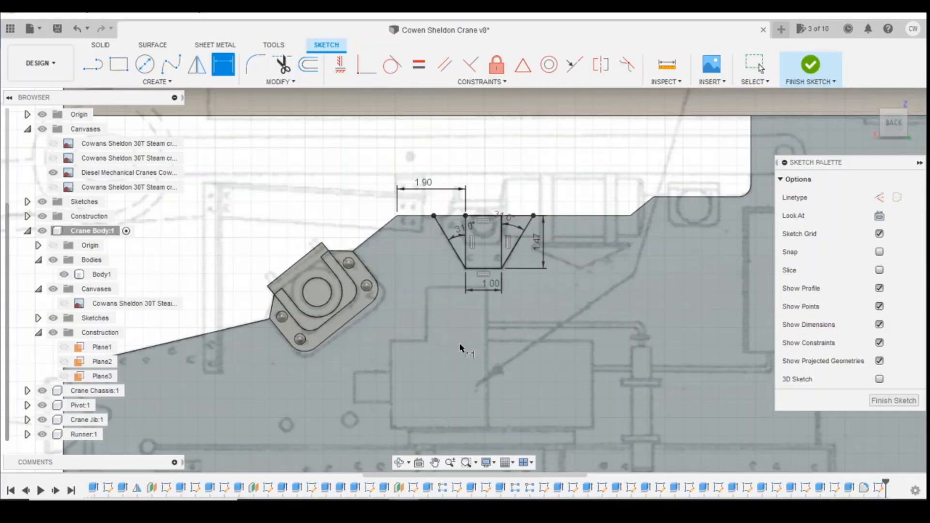
key("Escape")
left_click(463, 236)
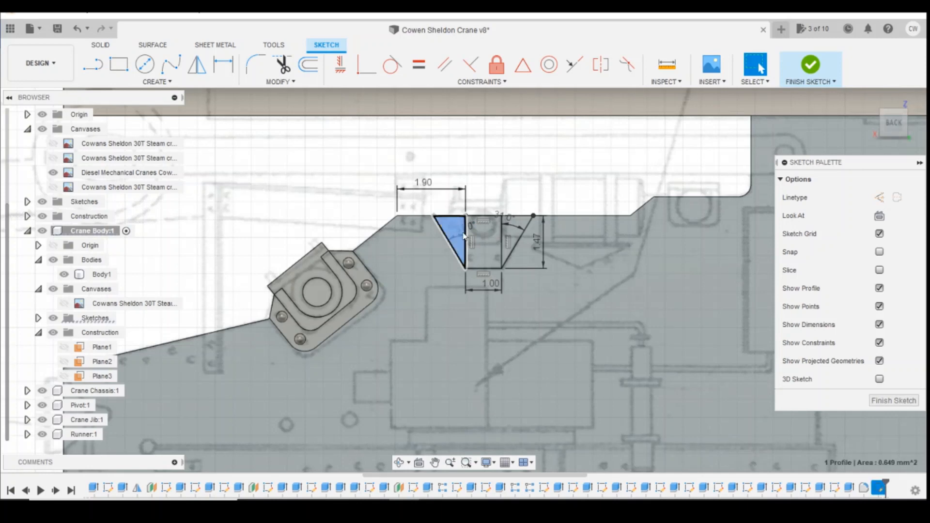
left_click(493, 251, "shift")
left_click(518, 238, "shift")
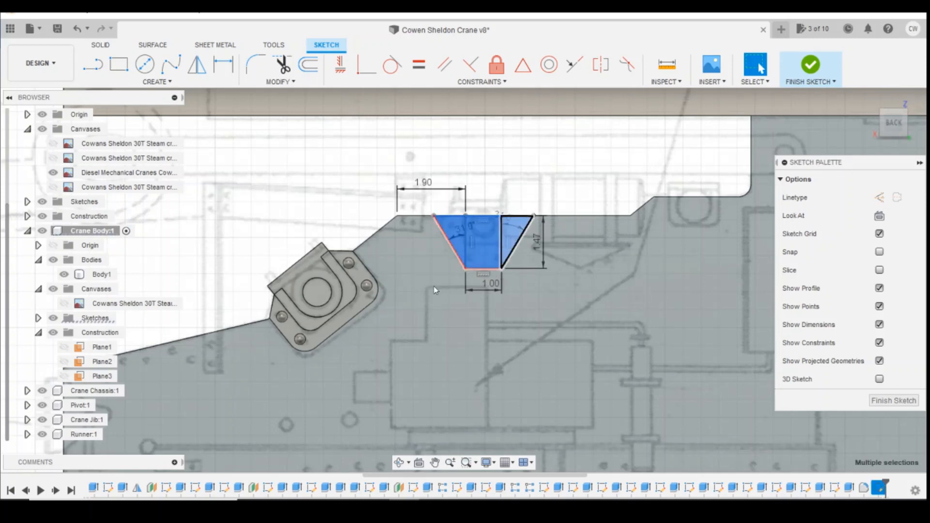
left_click(354, 307)
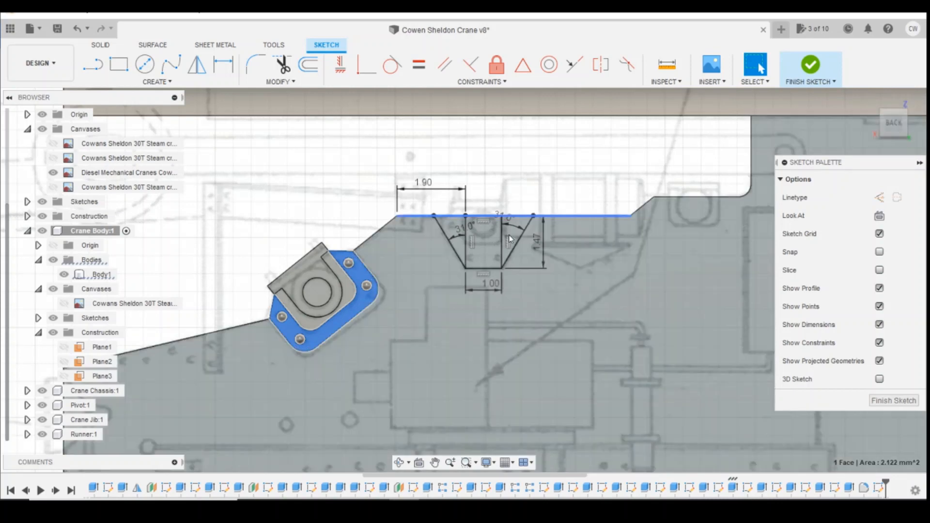
Step: Extrude the bracket's rectangle and both side triangles 0.20 mm, joined to the crane body
left_click(455, 230)
left_click(486, 251, "shift")
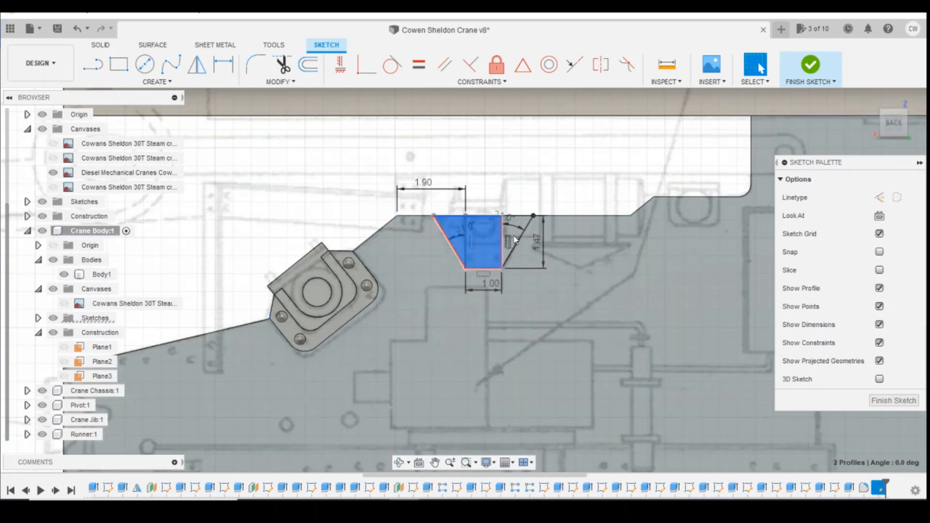
left_click(514, 231, "shift")
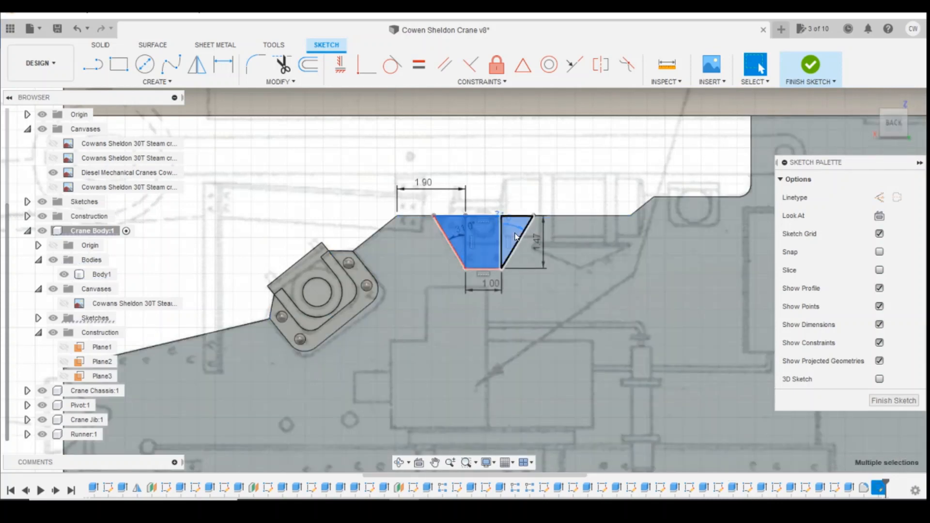
right_click(514, 233)
left_click(495, 296)
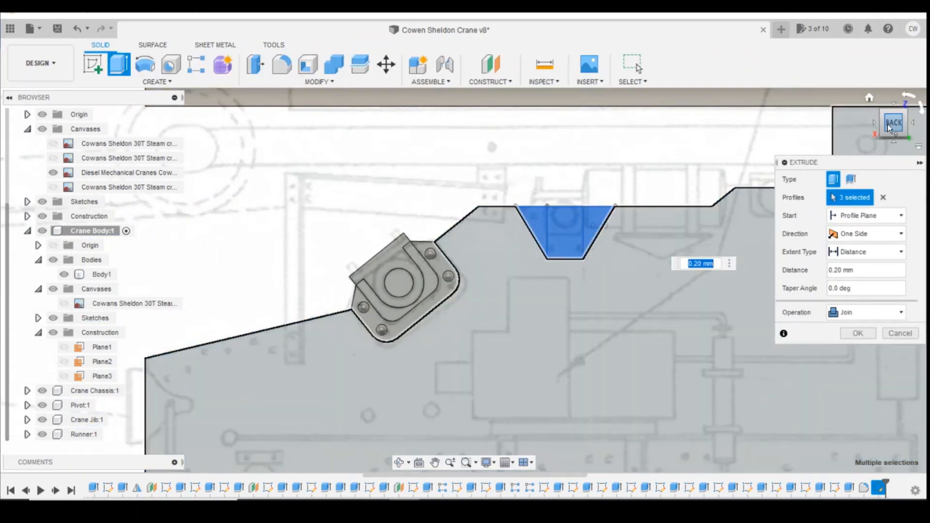
left_click(890, 127)
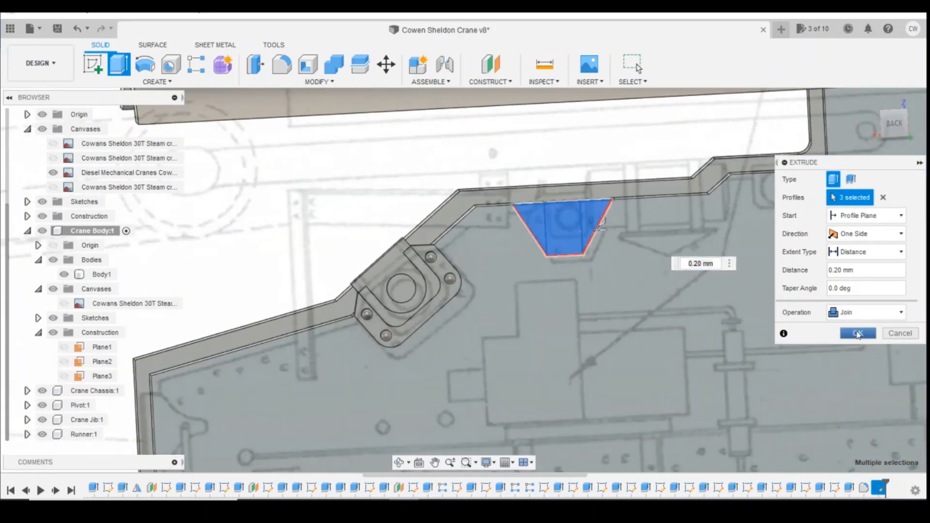
left_click(858, 334)
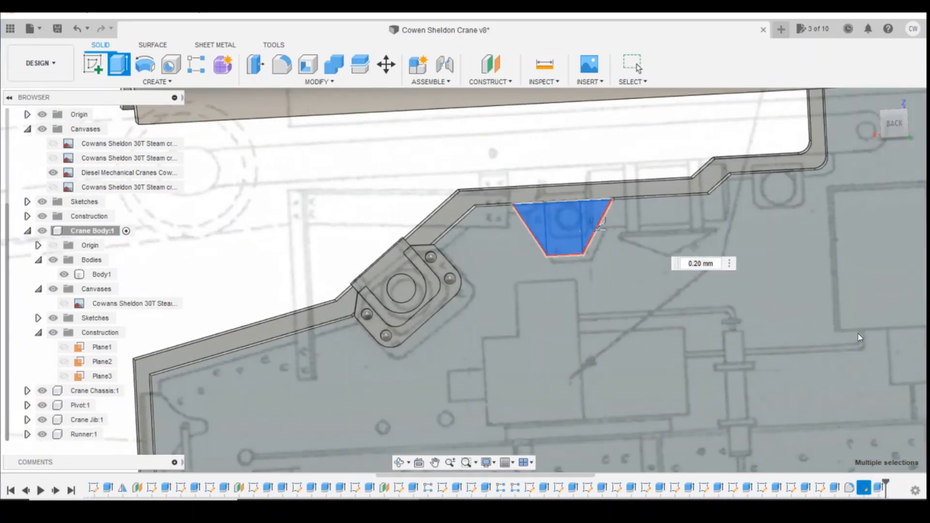
left_click(894, 127)
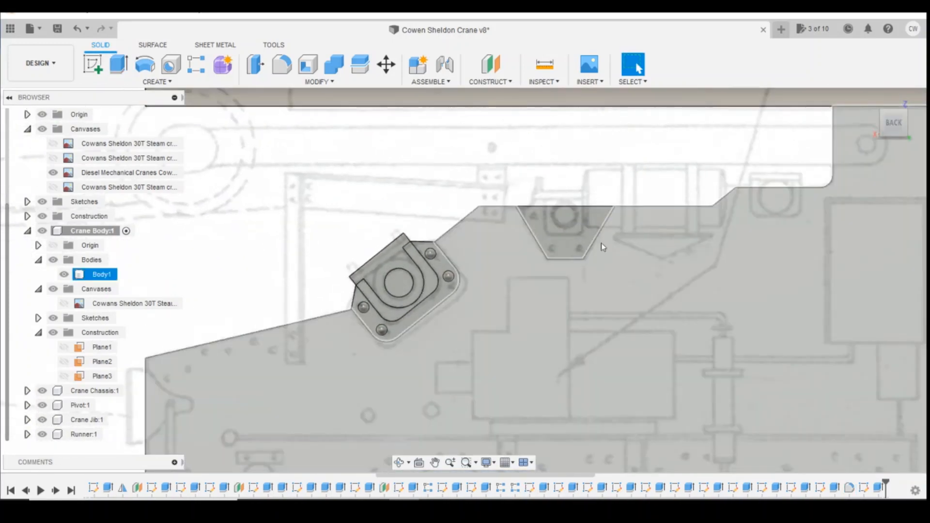
Step: Examine the upper brackets on the crane body's side in an enlarged view of the reference photo and compare them with the model
left_click(600, 243)
mouse_move(373, 513)
left_click(432, 468)
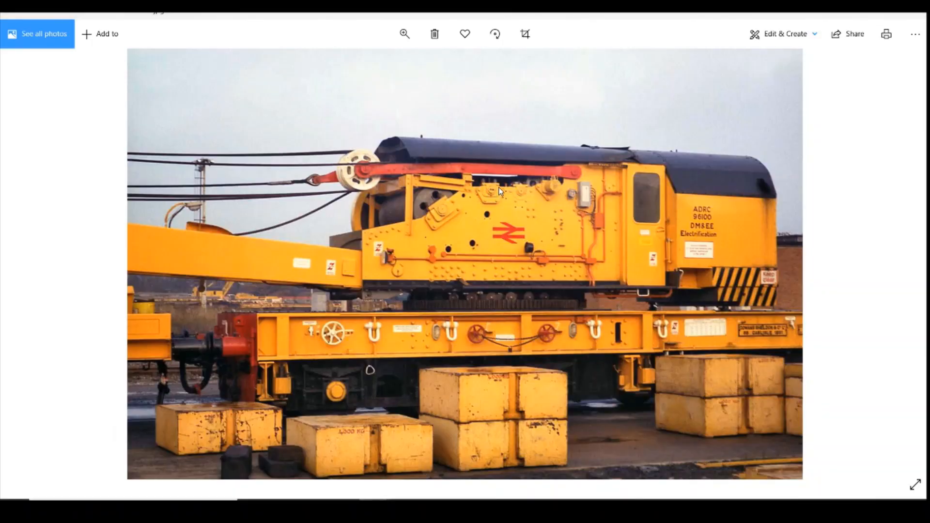
scroll(485, 186, "down", 1)
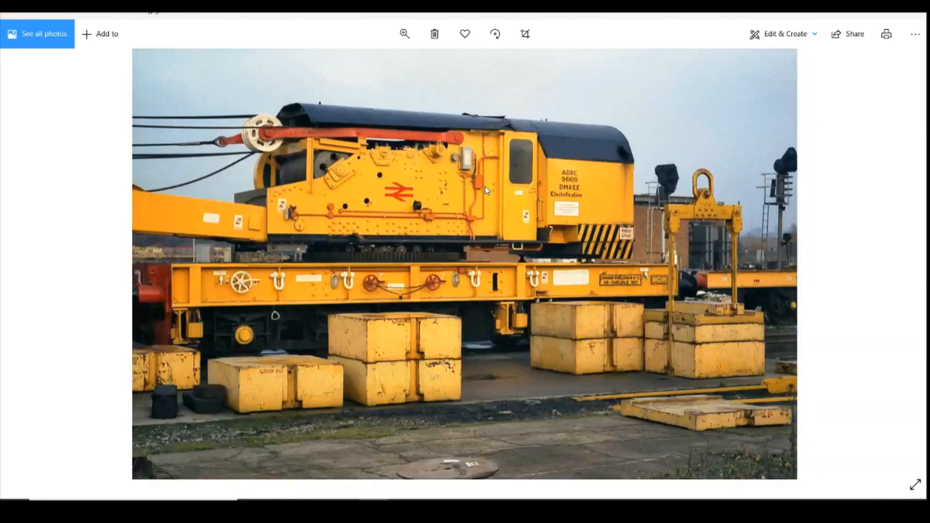
scroll(427, 191, "up", 1)
left_click(405, 33)
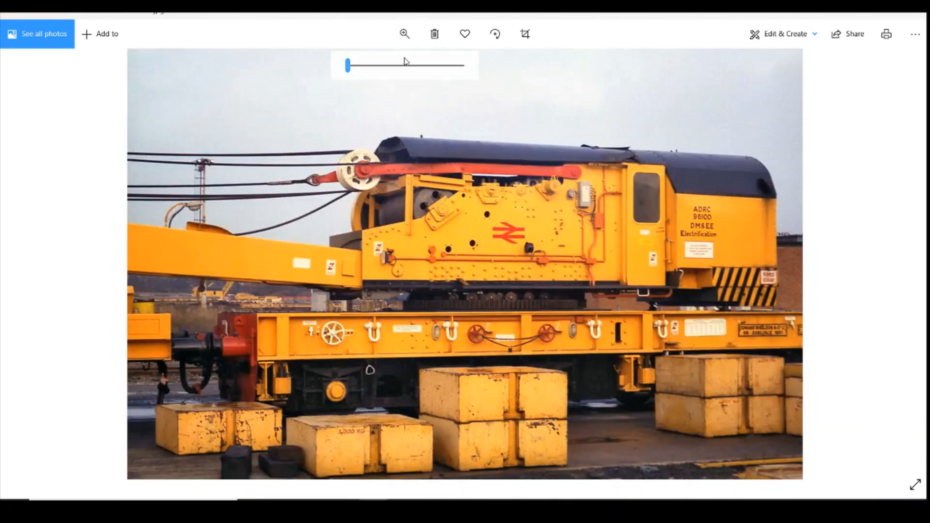
left_click_drag(352, 69, 409, 65)
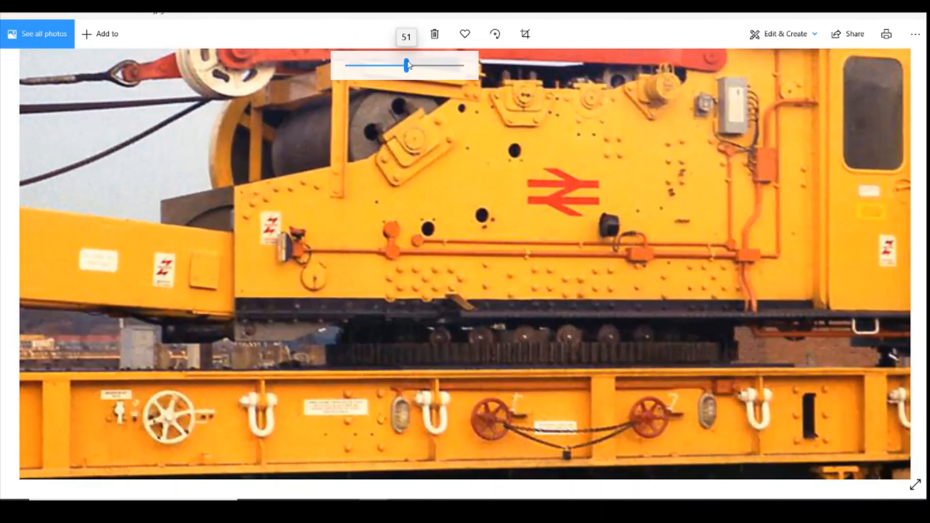
left_click_drag(526, 140, 476, 183)
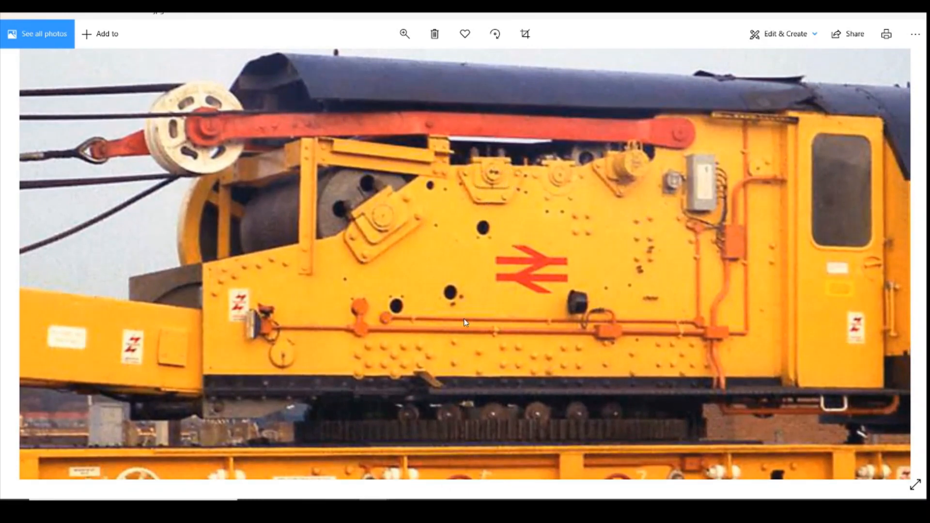
key("alt+Tab")
left_click(585, 201)
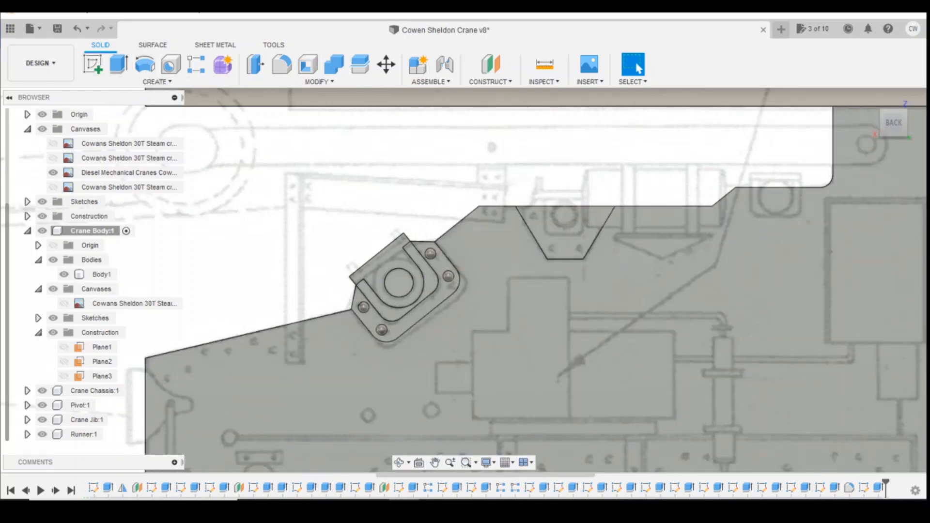
key("alt+Tab")
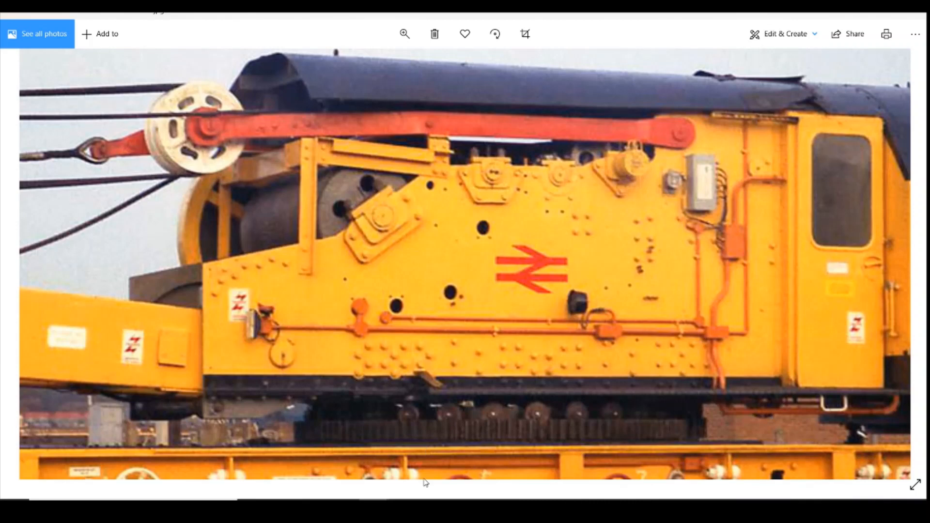
key("alt+Tab")
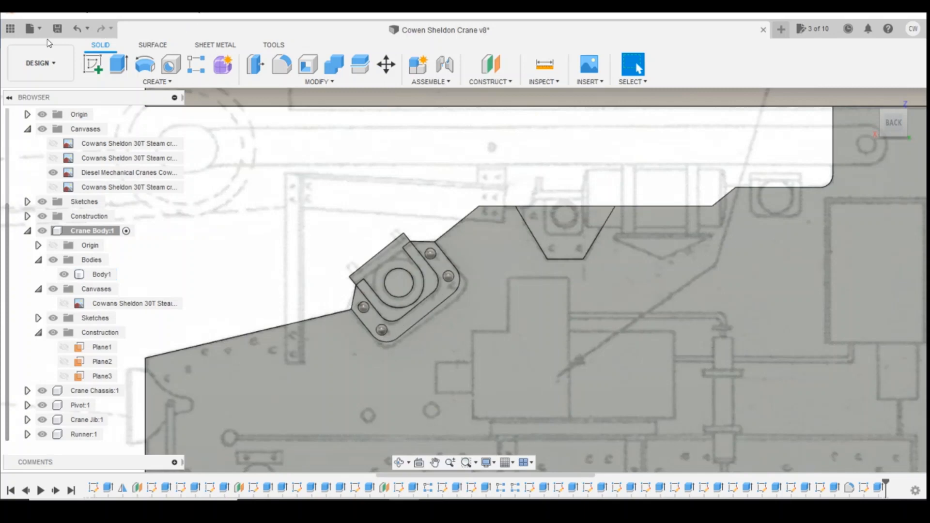
Step: Start a sketch on the tapered plate's face and draw a rectangle 1 mm wide and about 0.74 mm high against its upper edge
left_click(92, 65)
left_click(571, 237)
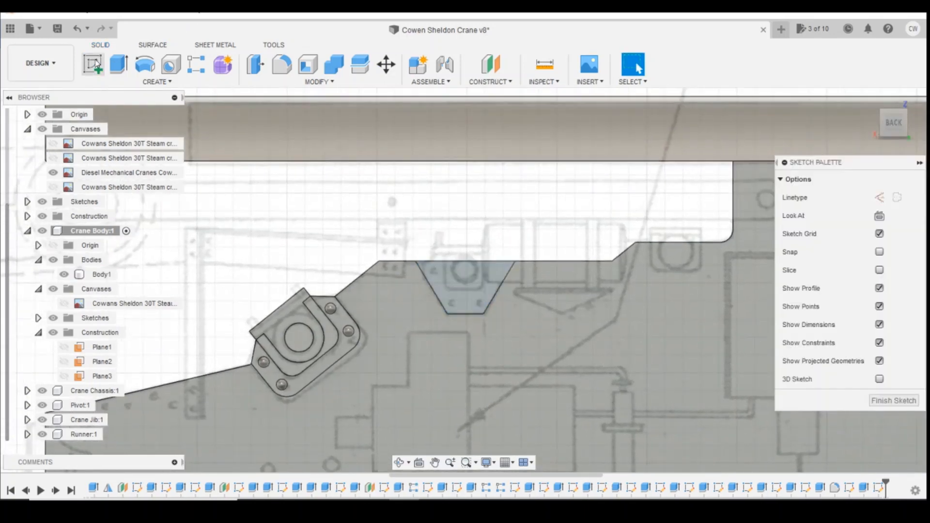
left_click(118, 64)
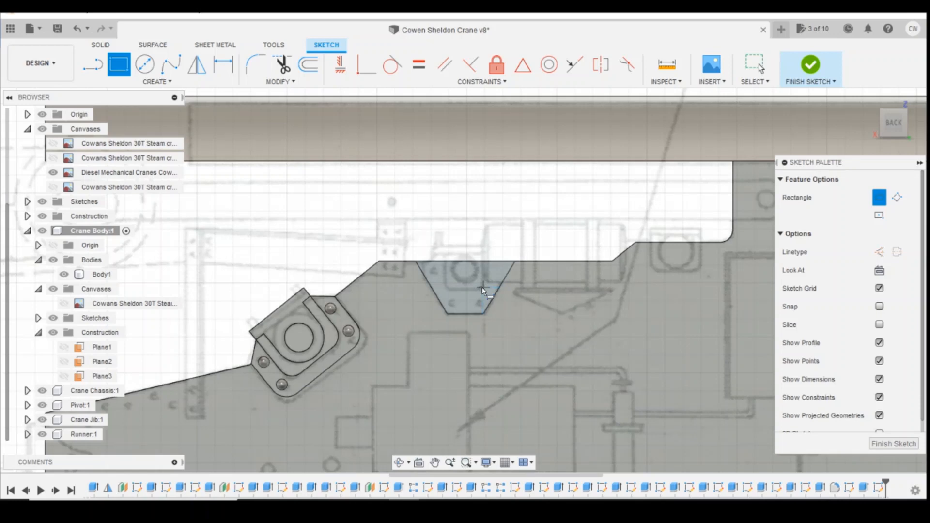
scroll(481, 289, "up", 3)
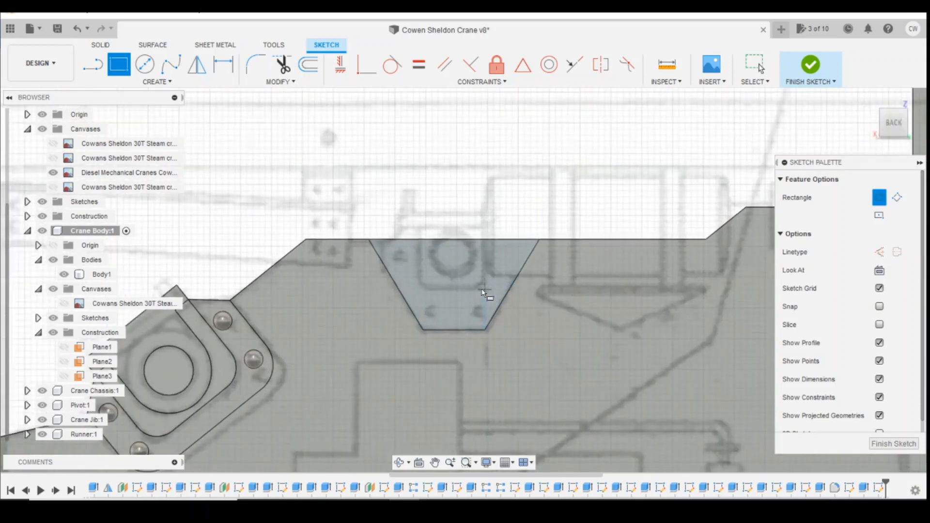
left_click(485, 286)
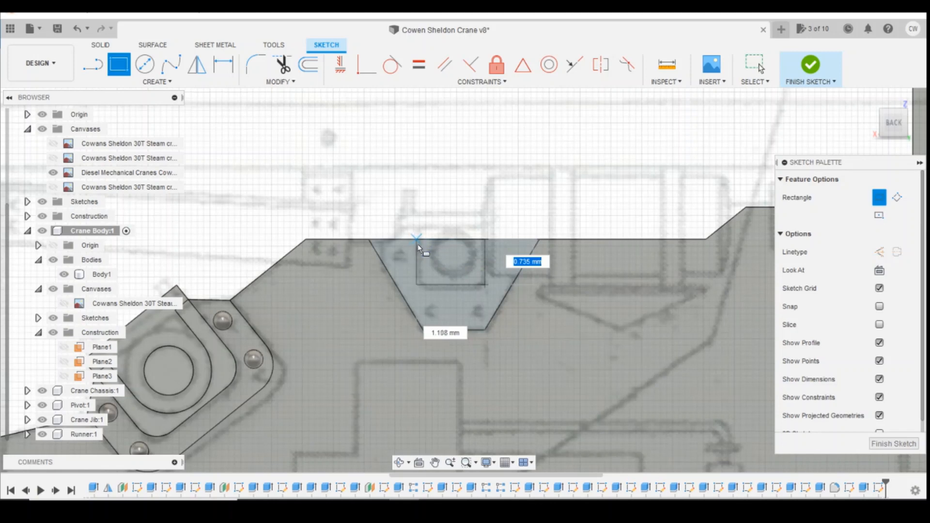
key("Tab")
type("1")
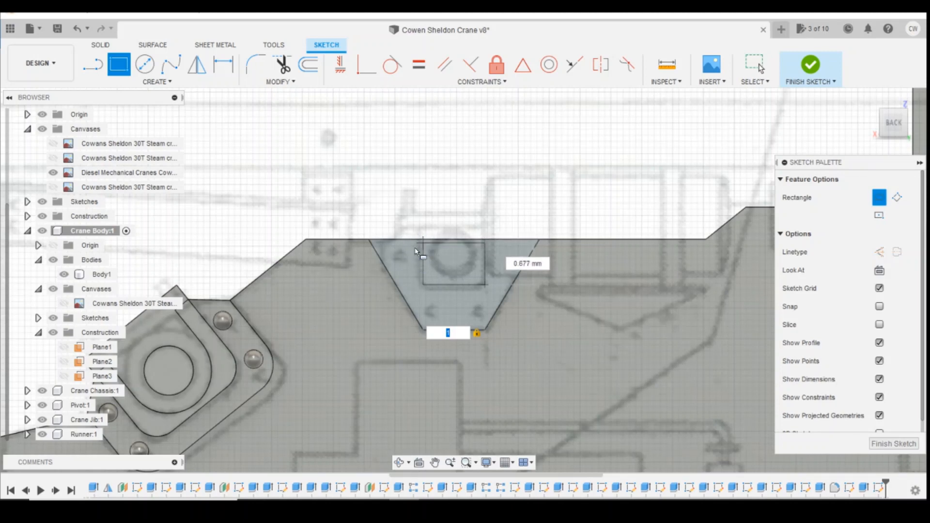
key("Tab")
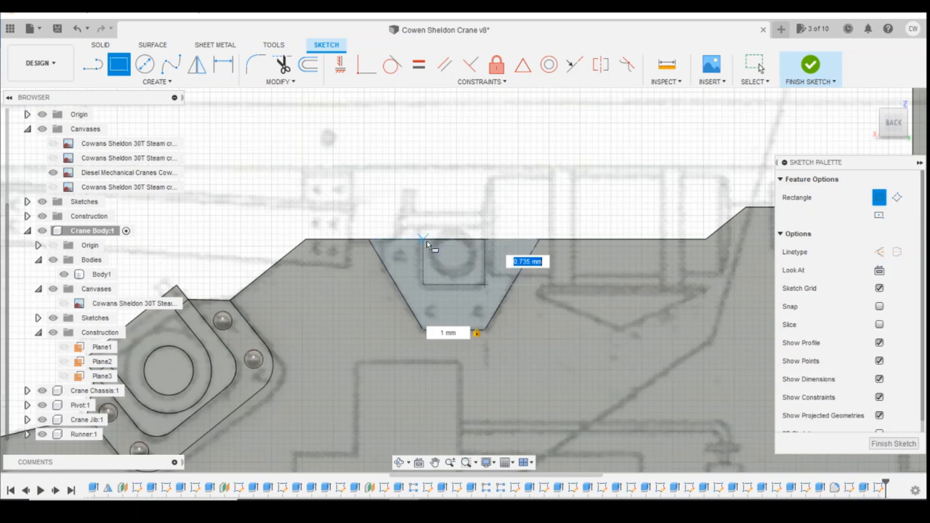
key("Return")
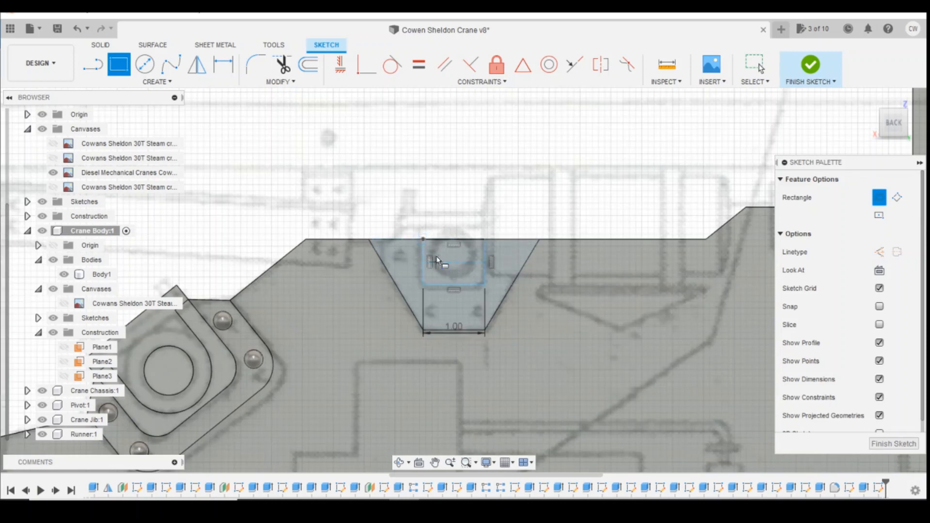
Step: Dimension the horizontal distance between the tapered plate's upper corner and the rectangle's nearest upper corner
key("d")
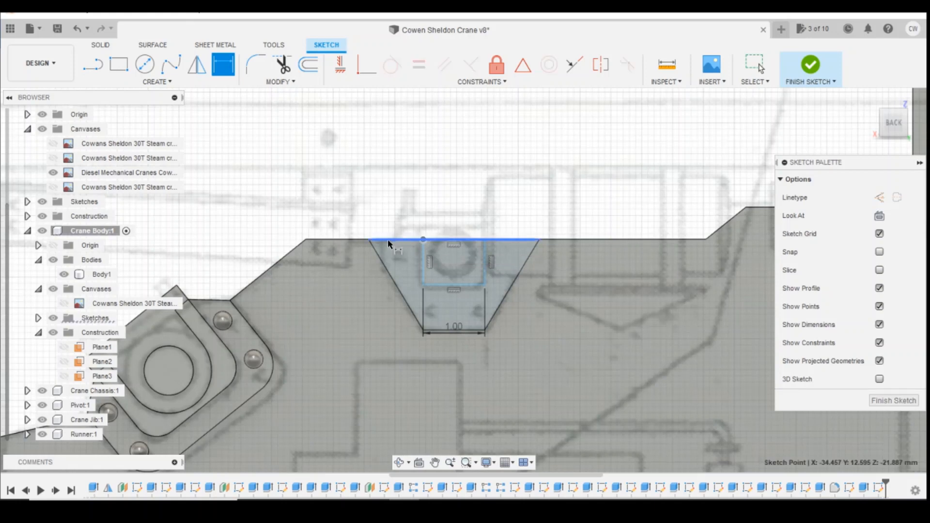
left_click(372, 239)
left_click(393, 211)
key("Return")
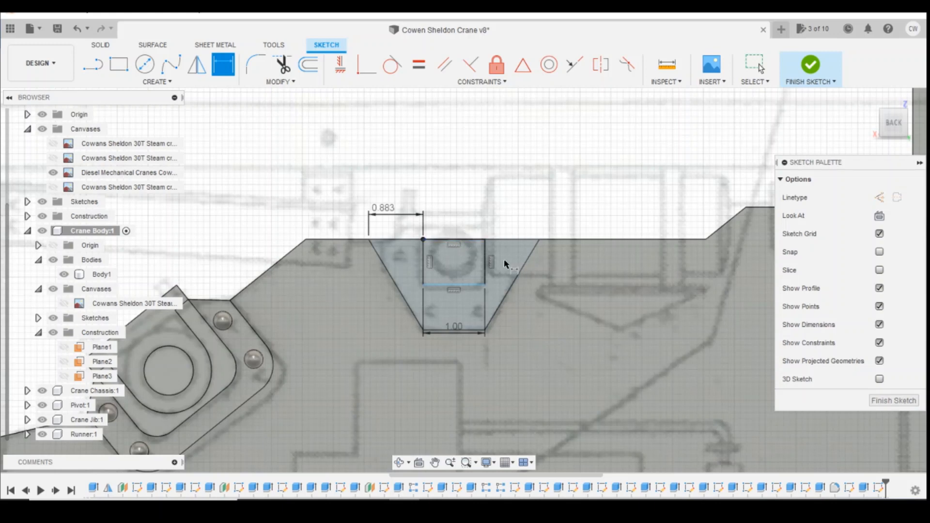
Step: Set the bearing block rectangle's height to 0.75 mm and check the bracket's shape in the reference photo
left_click(423, 261)
left_click(409, 261)
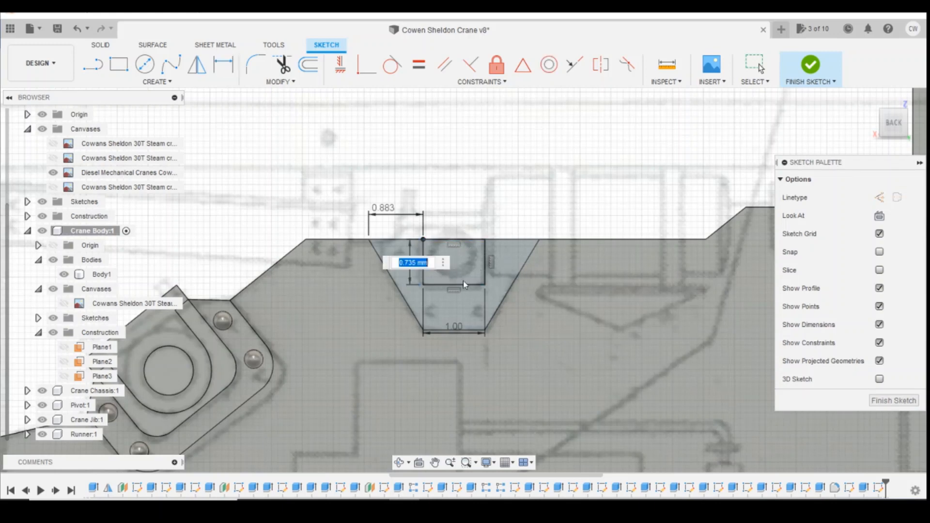
scroll(464, 289, "up", 3)
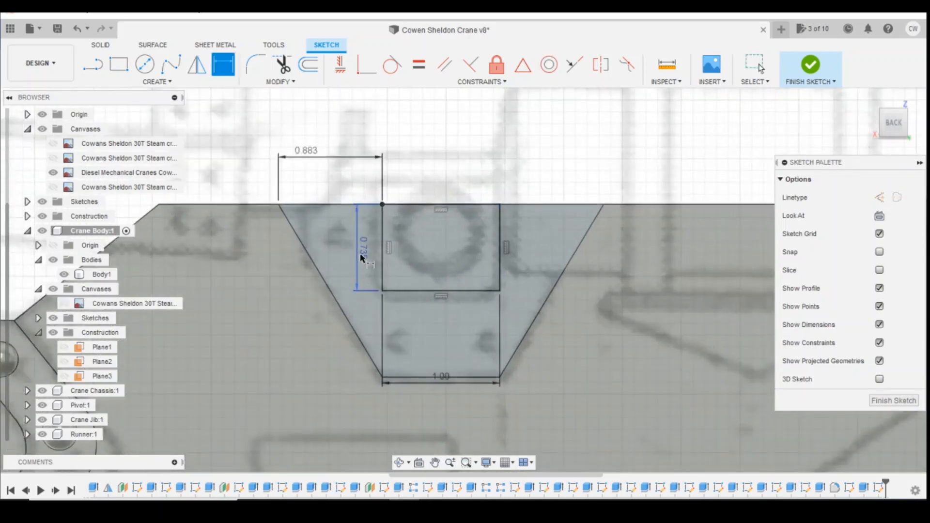
type("0")
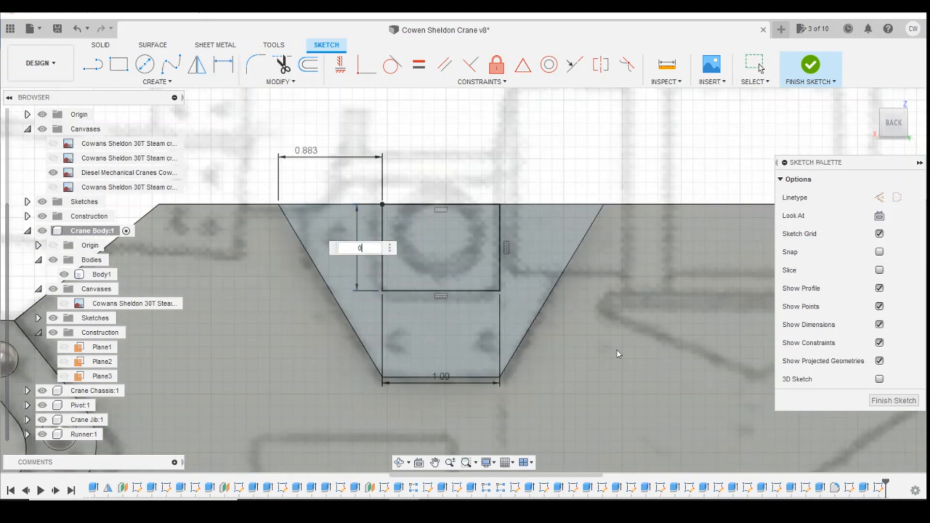
type(".75")
key("Return")
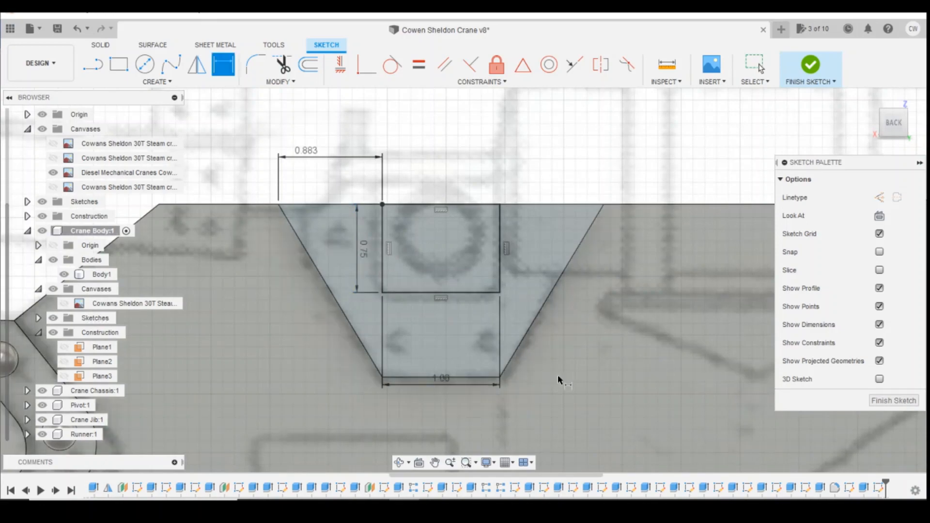
scroll(543, 390, "down", 4)
scroll(416, 401, "up", 2)
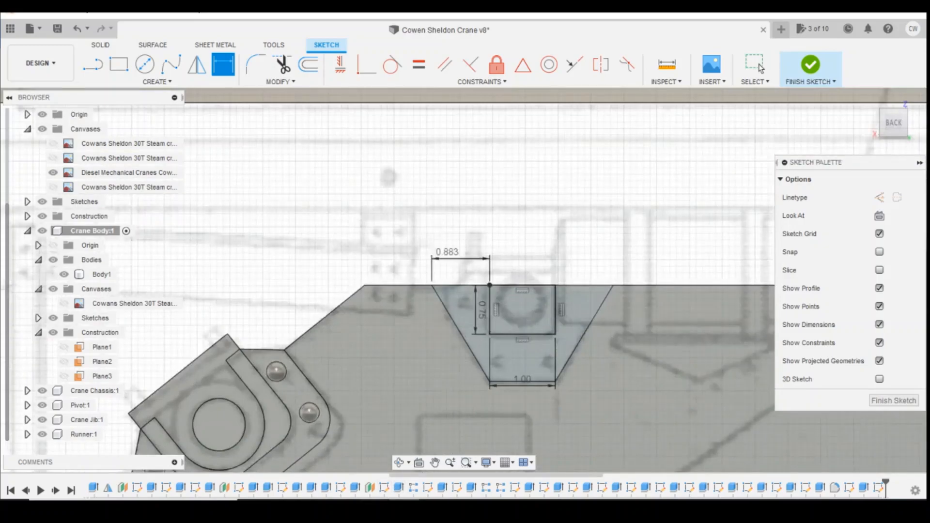
left_click(408, 455)
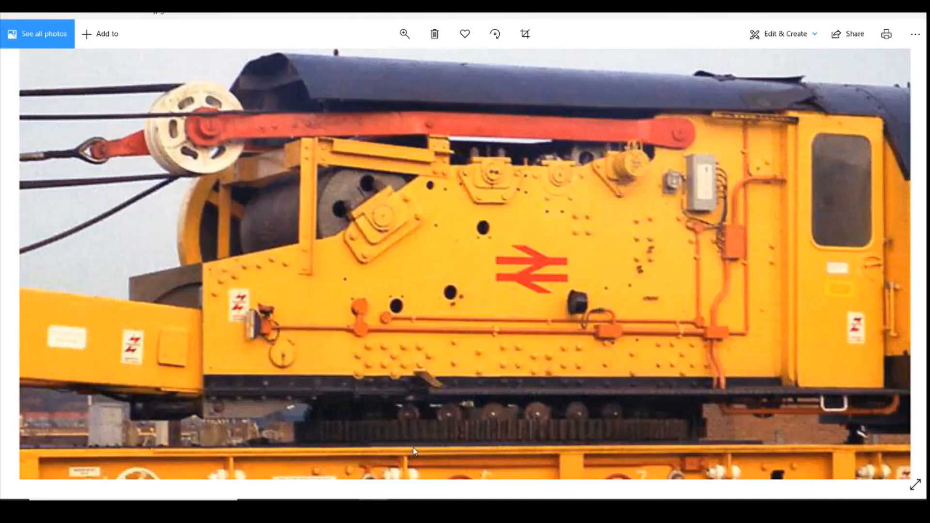
key("alt+Tab")
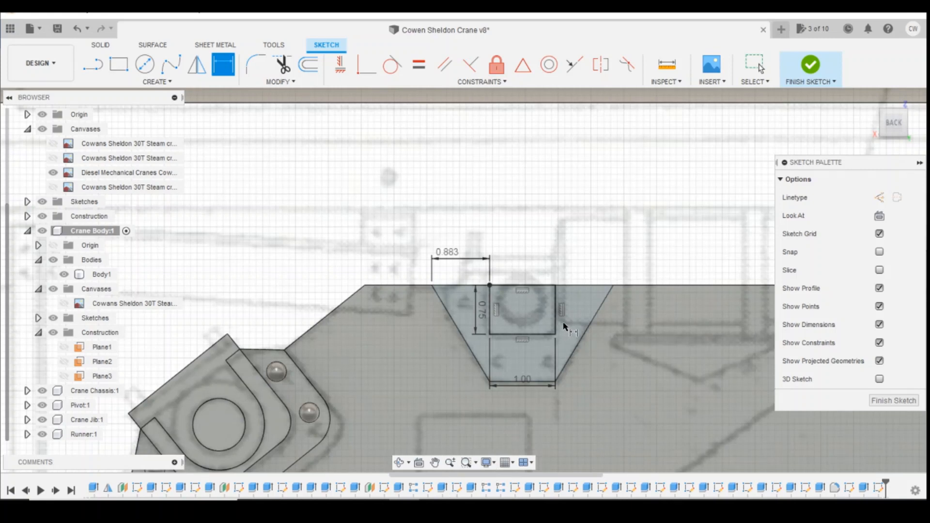
left_click(119, 64)
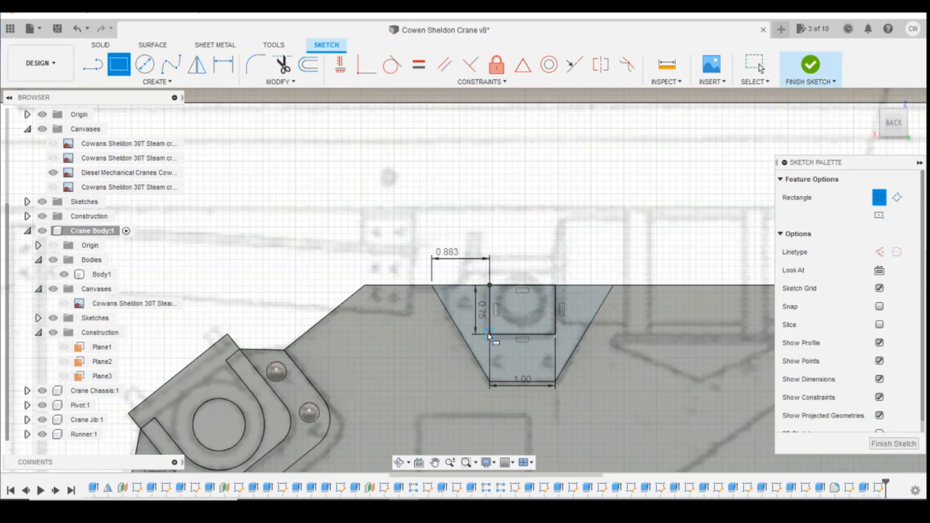
left_click(489, 285)
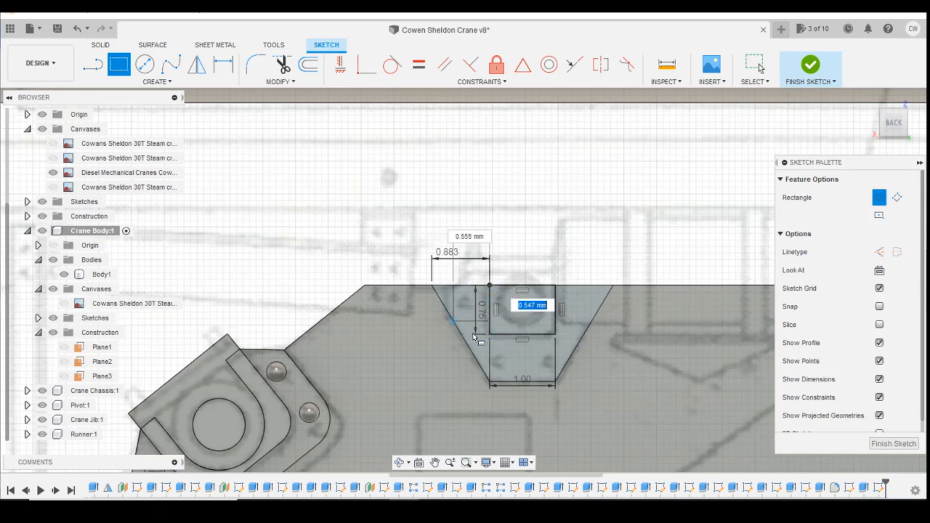
type("0.2")
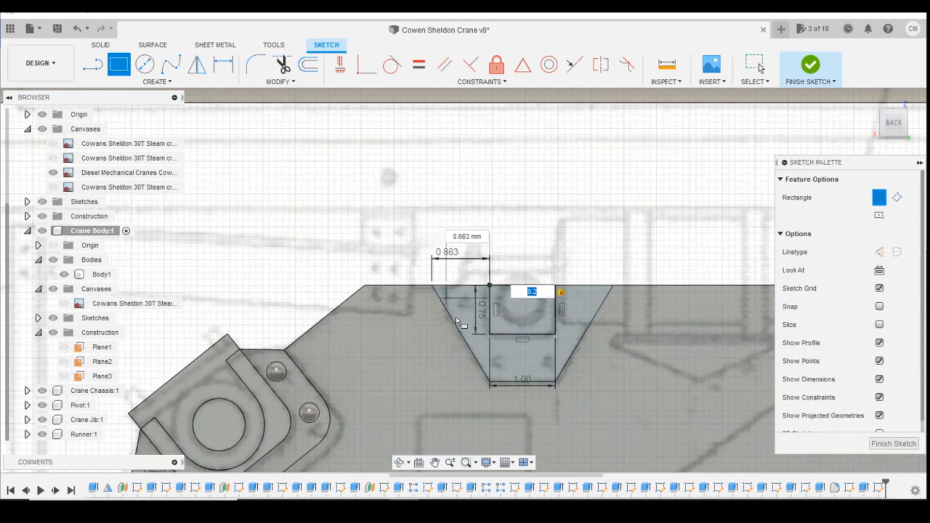
key("BackSpace")
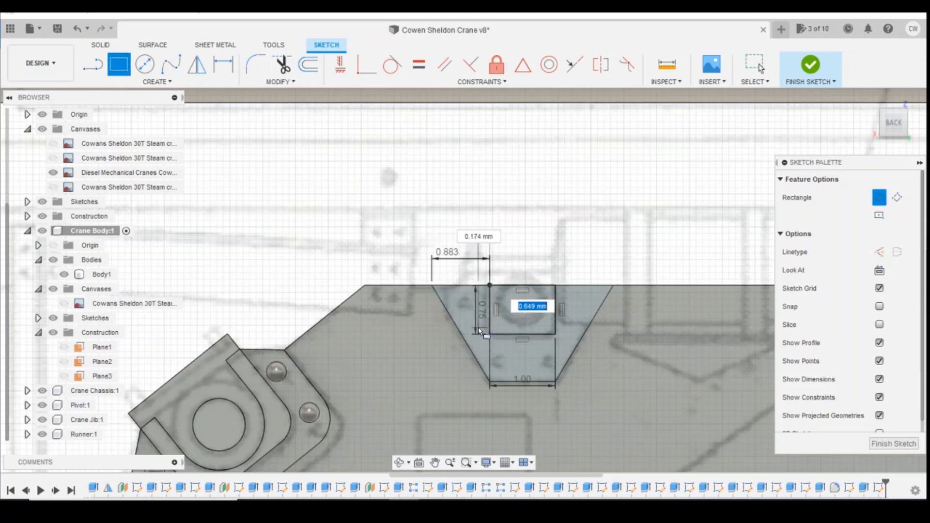
key("Tab")
type("0.2")
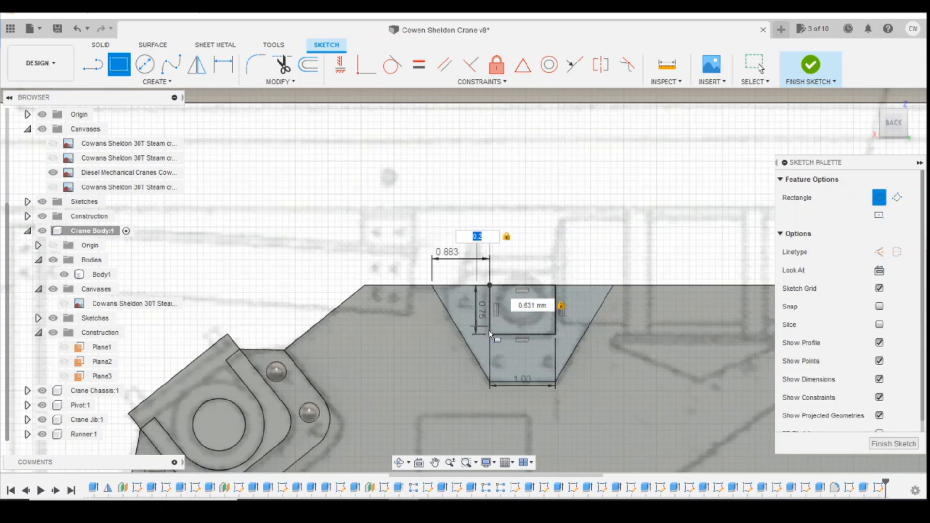
key("Tab")
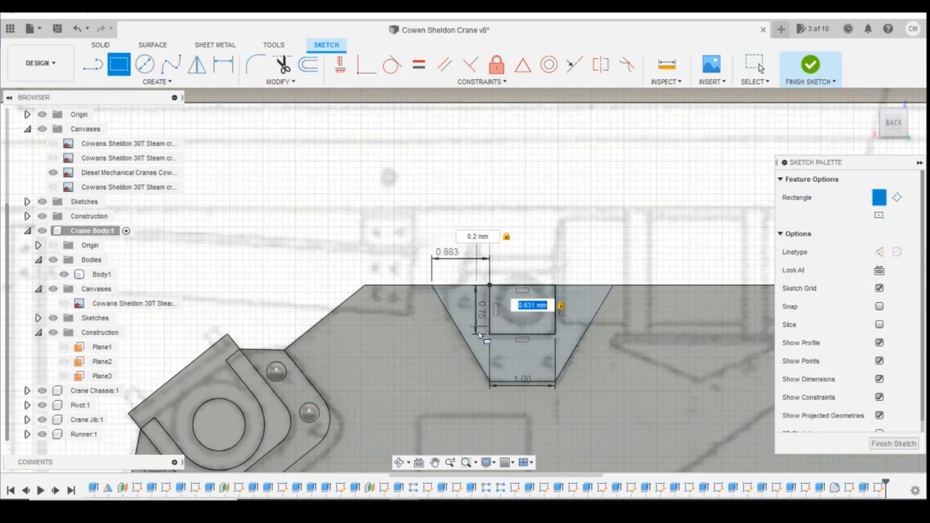
scroll(479, 335, "up", 4)
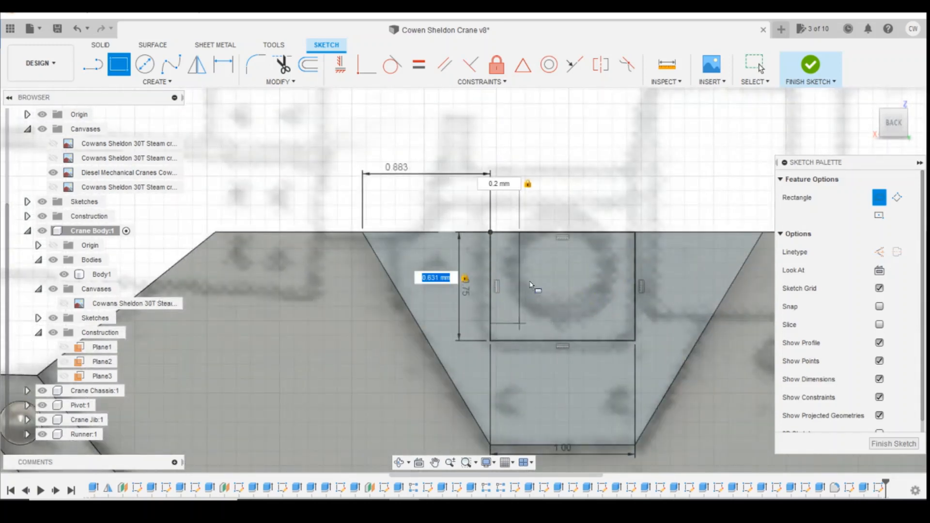
key("Escape")
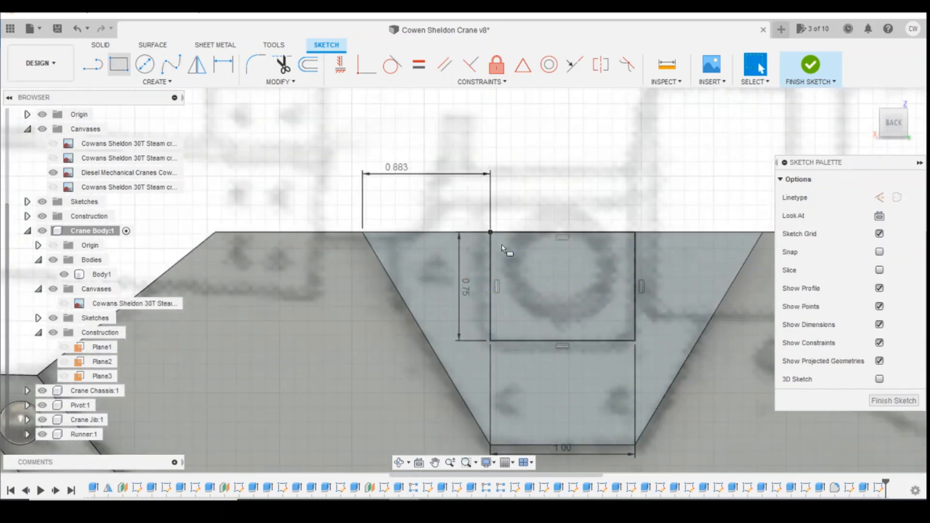
Step: Draw a 0.2 mm wide rectangle against each vertical side of the bearing block rectangle, matching its height
key("r")
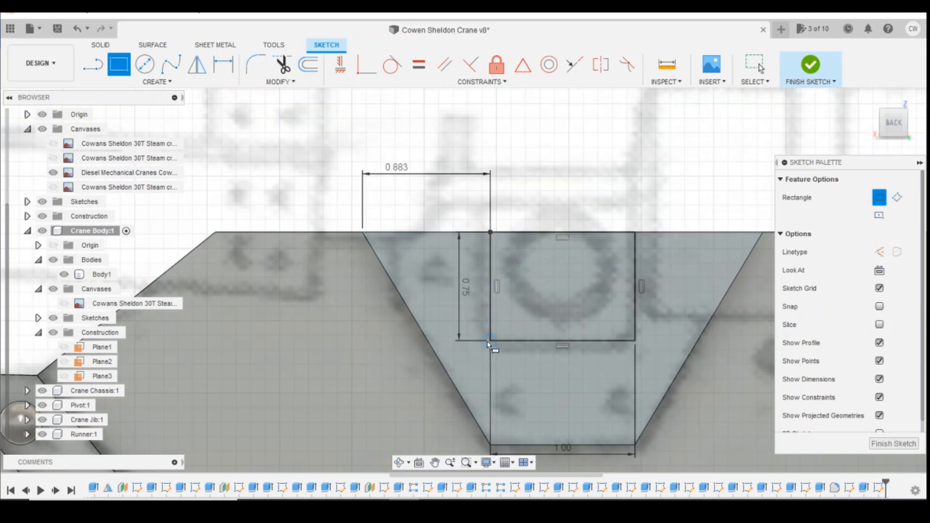
key("Tab")
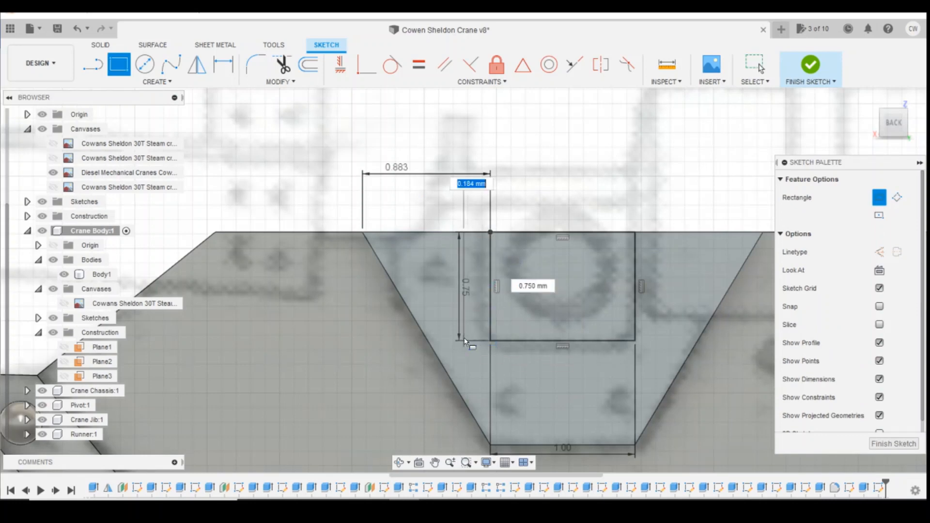
type("0")
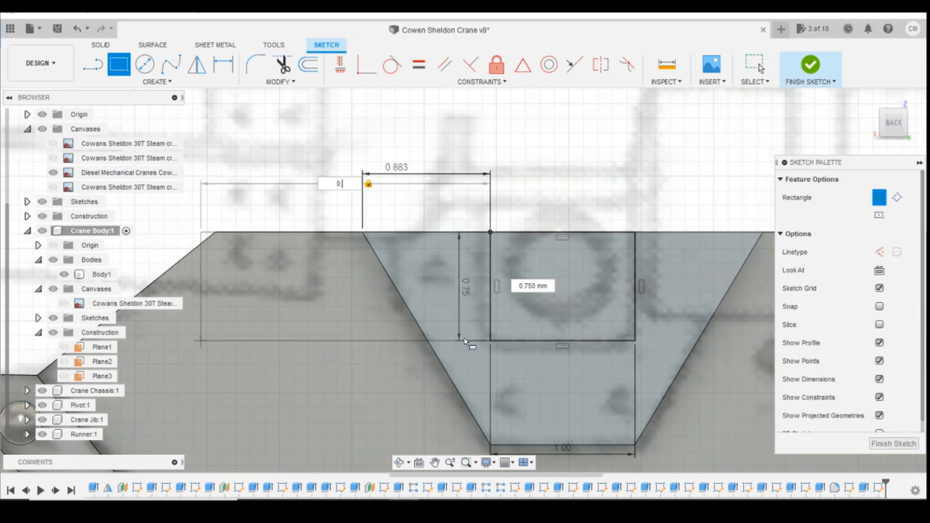
type("2.2")
key("Return")
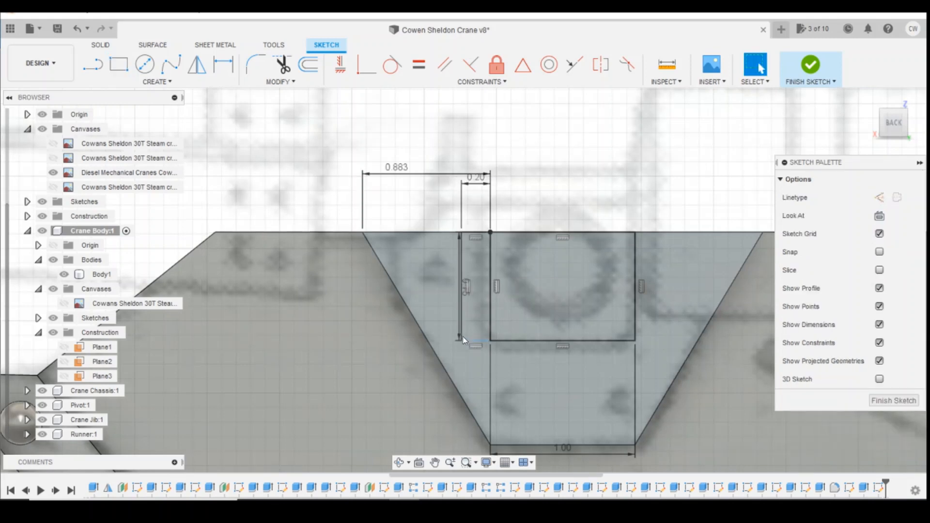
left_click(125, 67)
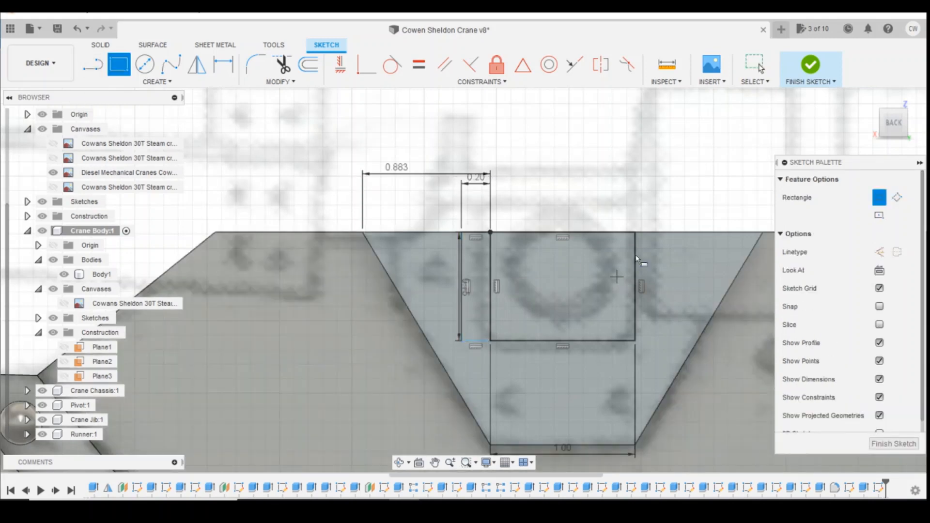
left_click(635, 233)
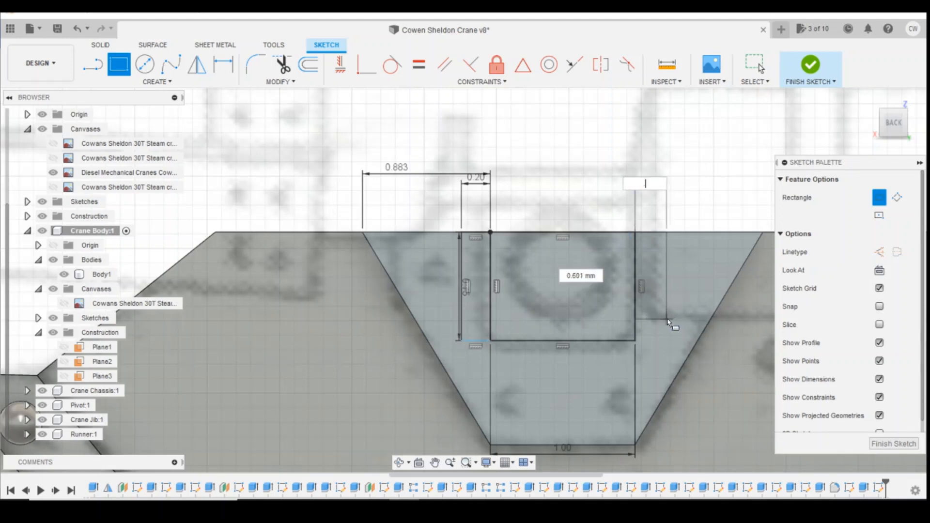
type("2")
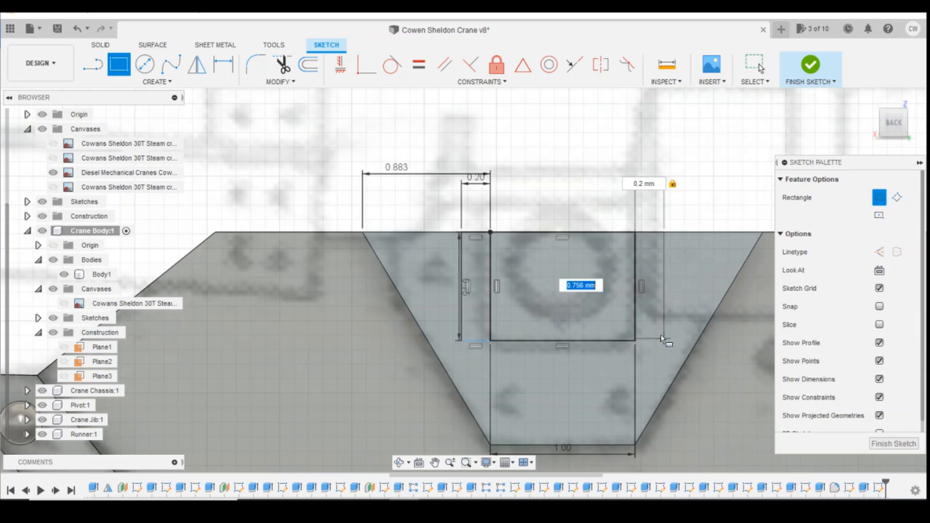
left_click(665, 342)
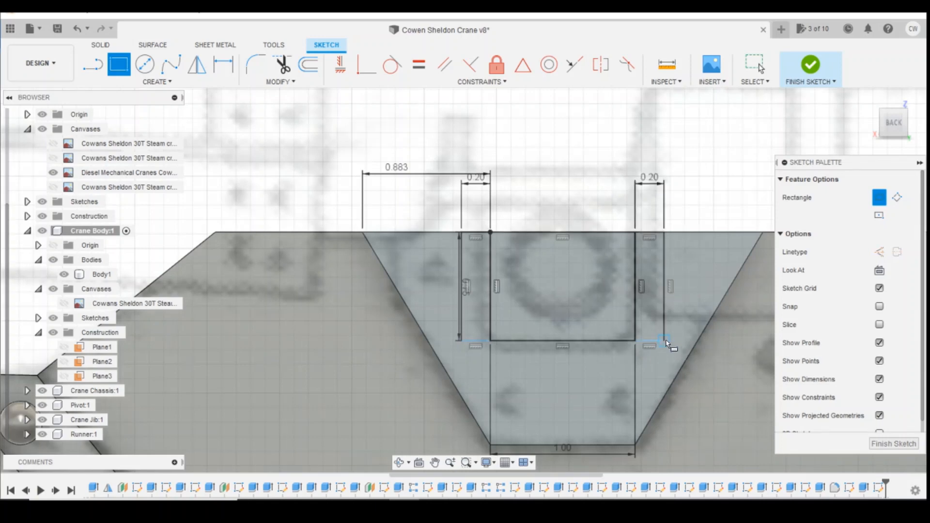
Step: Dimension the heights of the two narrow rectangles' outer edges
key("d")
left_click(665, 283)
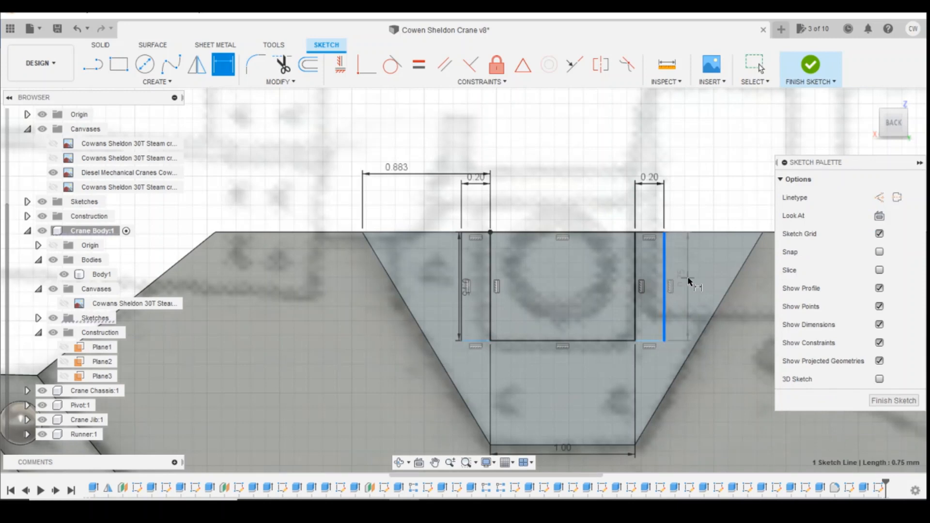
left_click(683, 288)
key("Return")
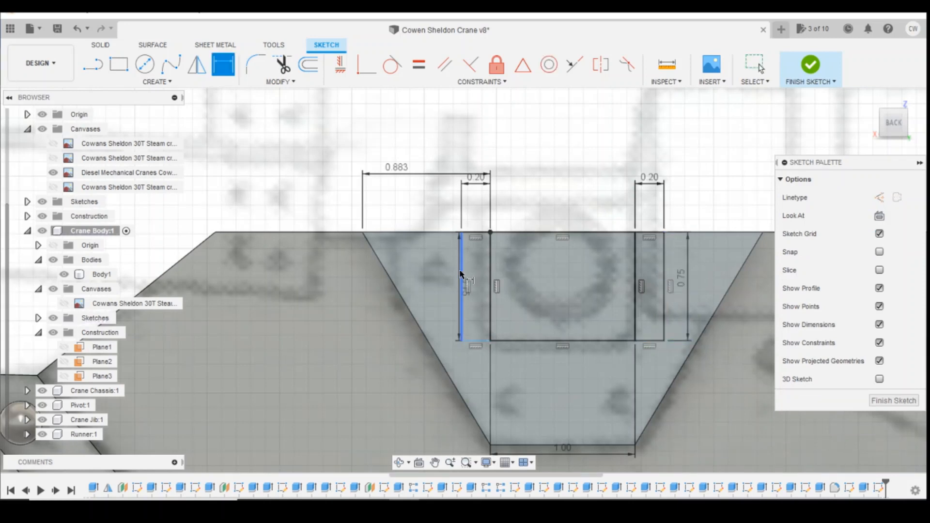
left_click(461, 273)
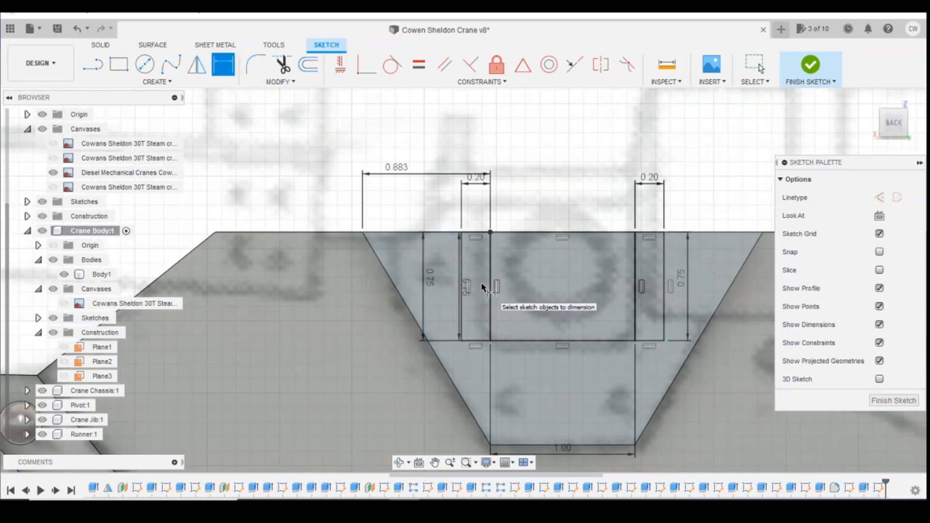
key("Escape")
Step: Extrude the central rectangle and both narrow side rectangles 0.20 mm, level with the neighbouring bearing's raised rim and joined to the crane body
left_click(480, 288)
left_click(561, 272, "shift")
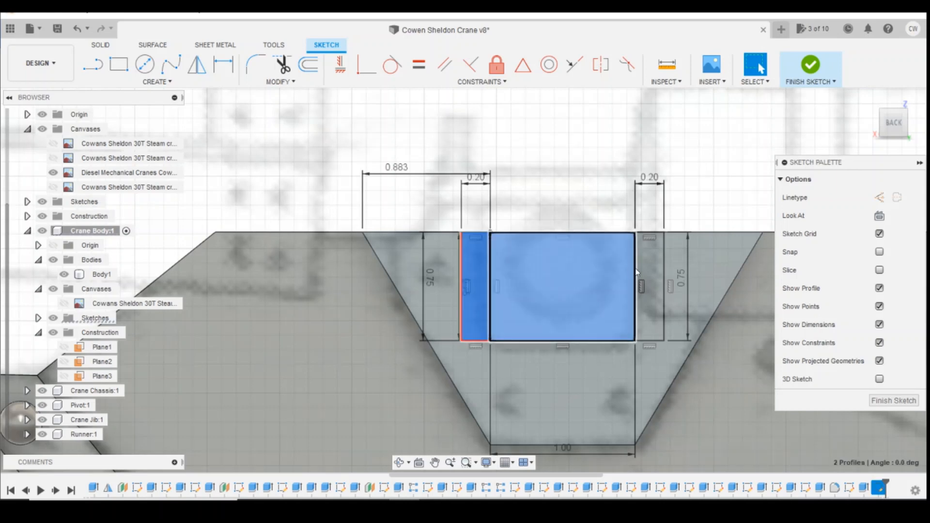
left_click(655, 263, "shift")
right_click(655, 263)
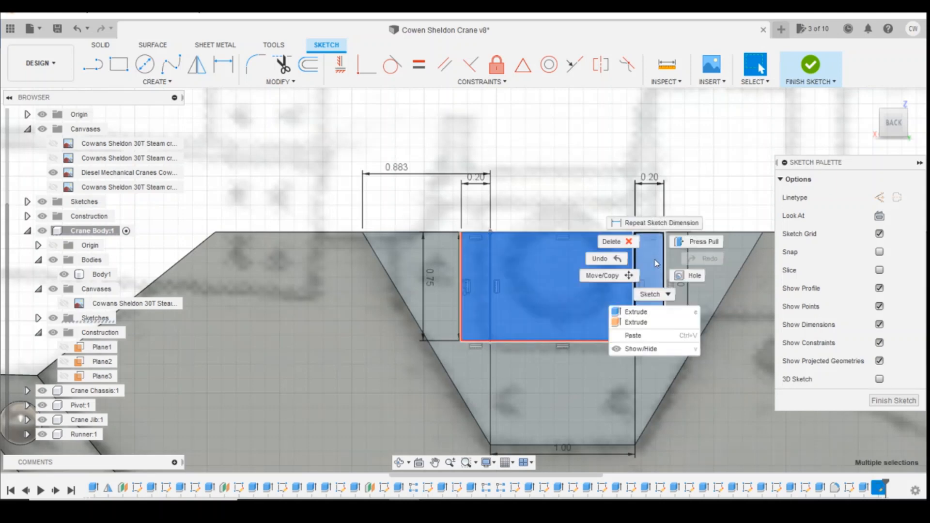
left_click(642, 312)
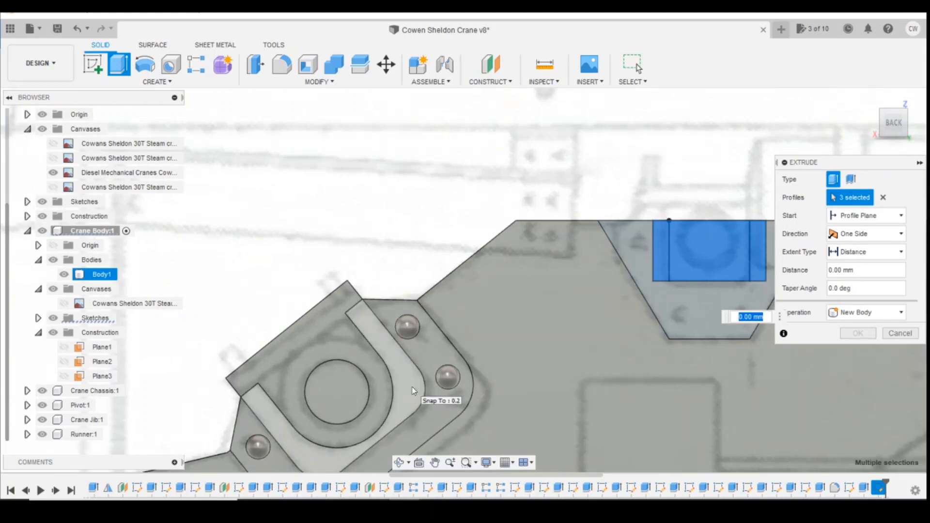
left_click(413, 387)
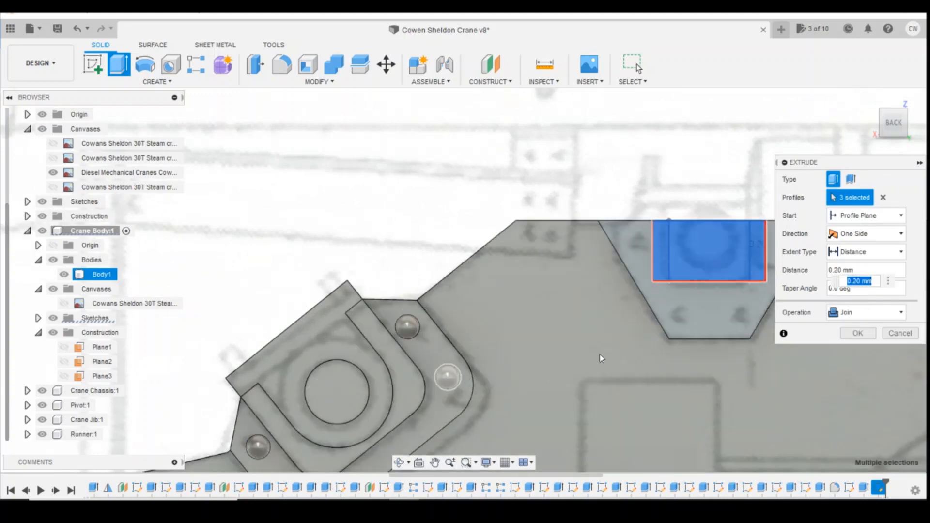
left_click(877, 335)
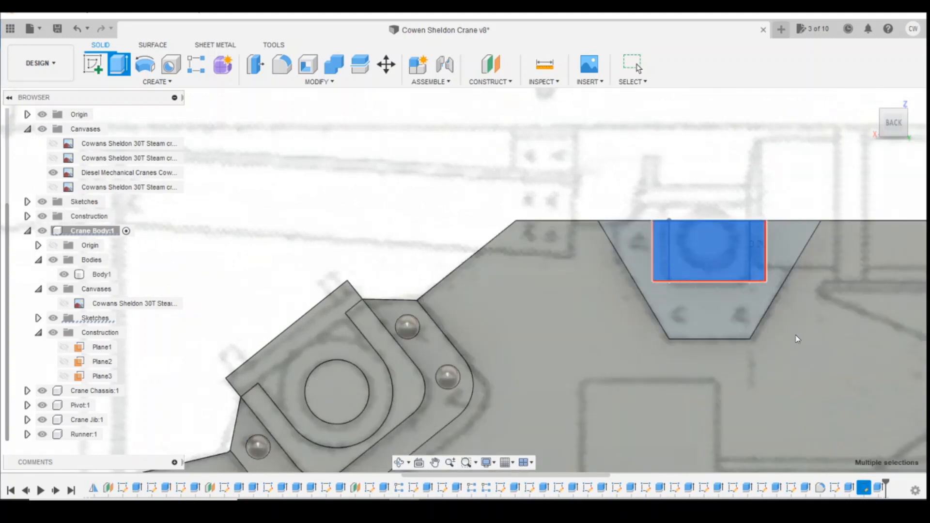
key("Escape")
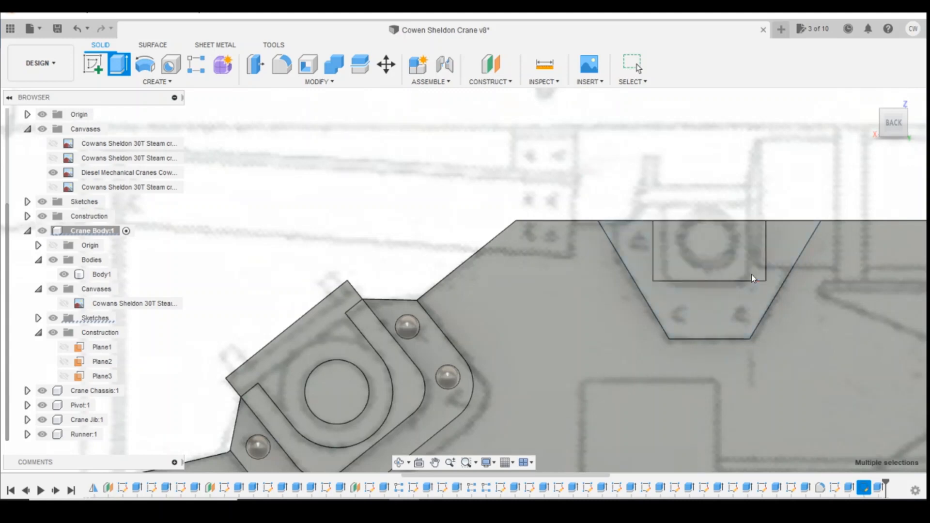
Step: Inspect the extruded bearing block and the neighbouring bracket on the crane body from angled and straight-on back views
scroll(752, 274, "down", 3)
left_click_drag(895, 125, 804, 127)
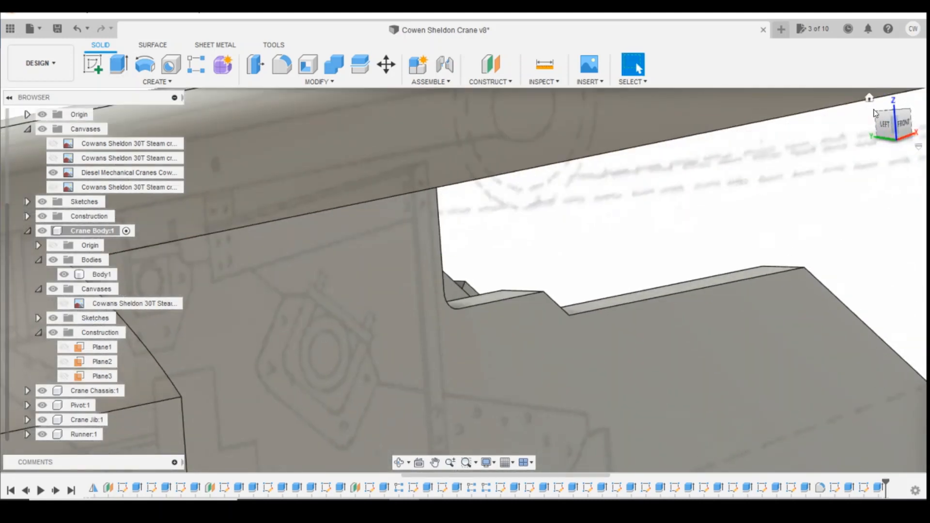
scroll(872, 129, "up", 5)
left_click(875, 114)
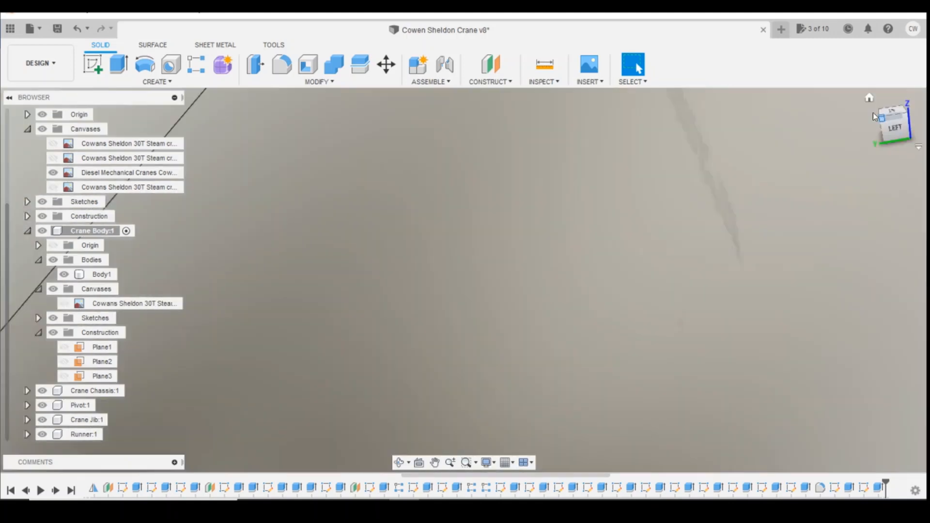
scroll(831, 305, "down", 5)
scroll(711, 167, "down", 4)
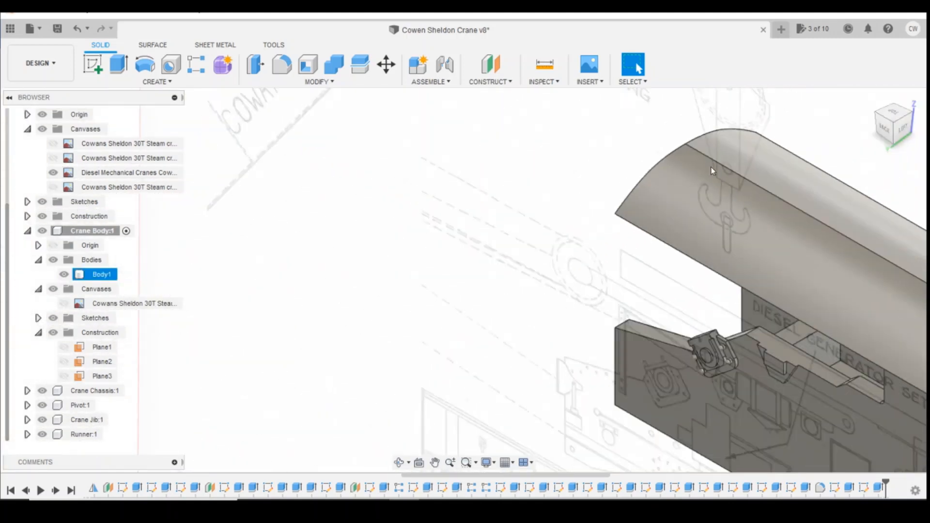
scroll(756, 310, "up", 3)
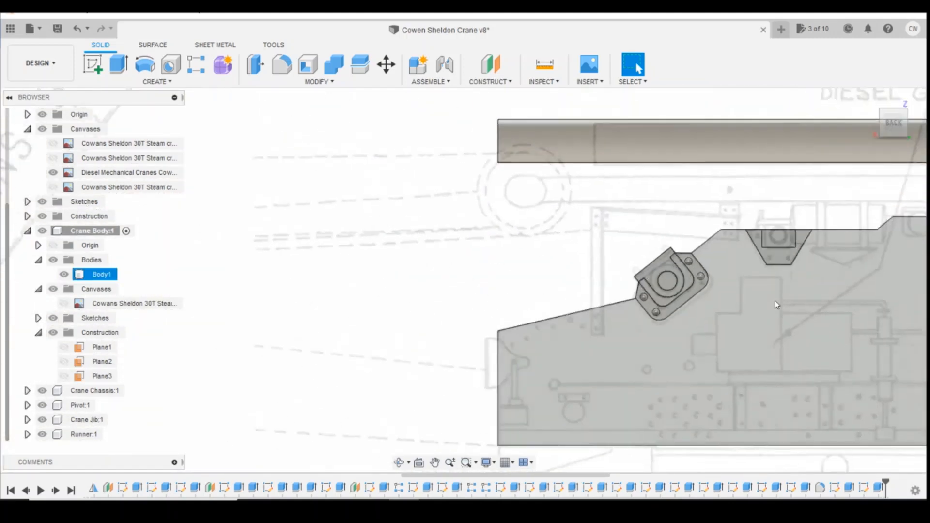
scroll(775, 286, "up", 5)
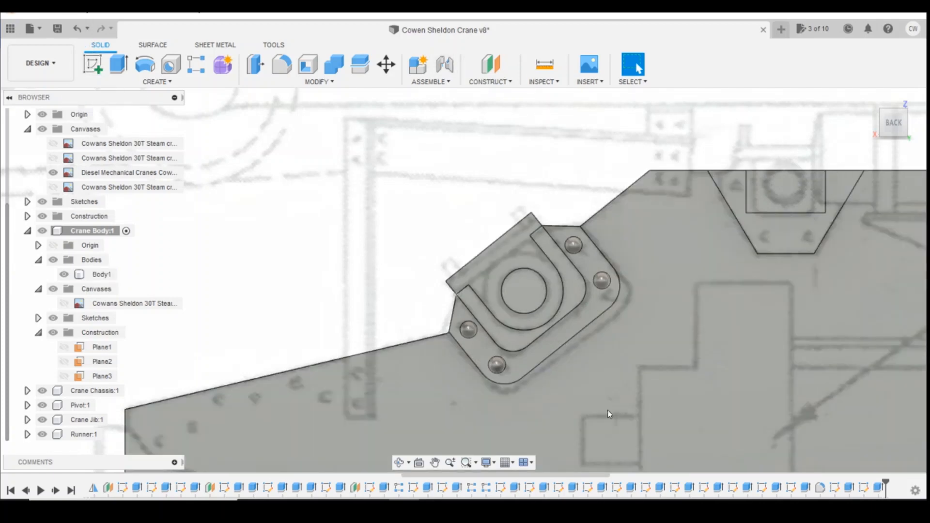
Step: Reopen the bearing block's sketch and draw a rectangle 0.3 mm high and about 1.32 mm wide above the plate's top edge
right_click(866, 491)
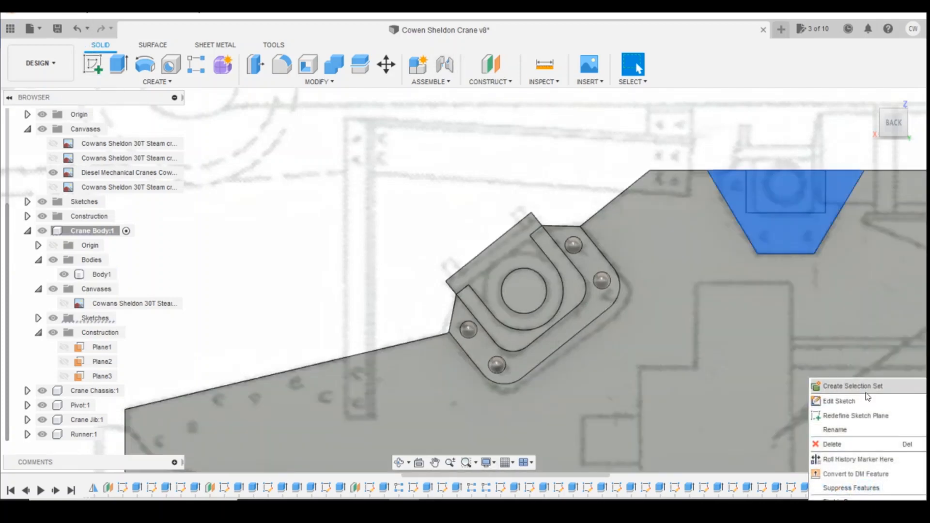
left_click(866, 399)
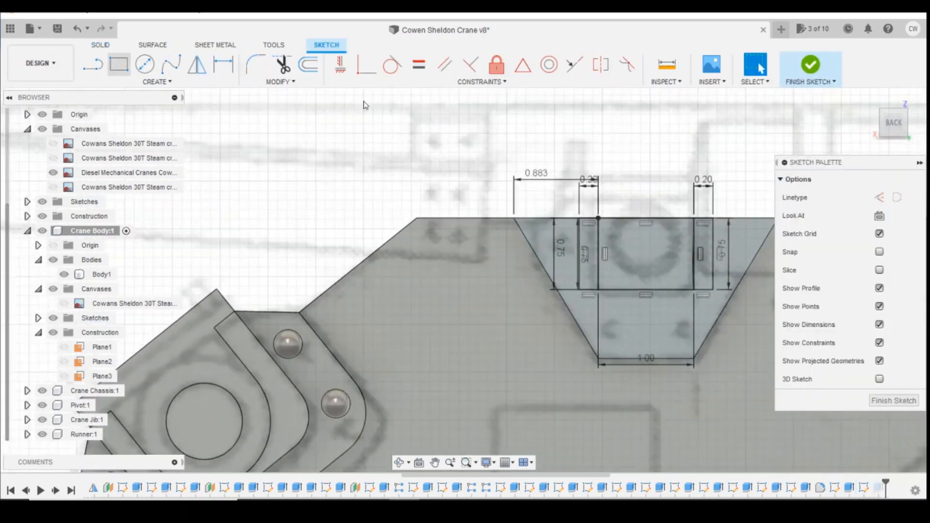
key("r")
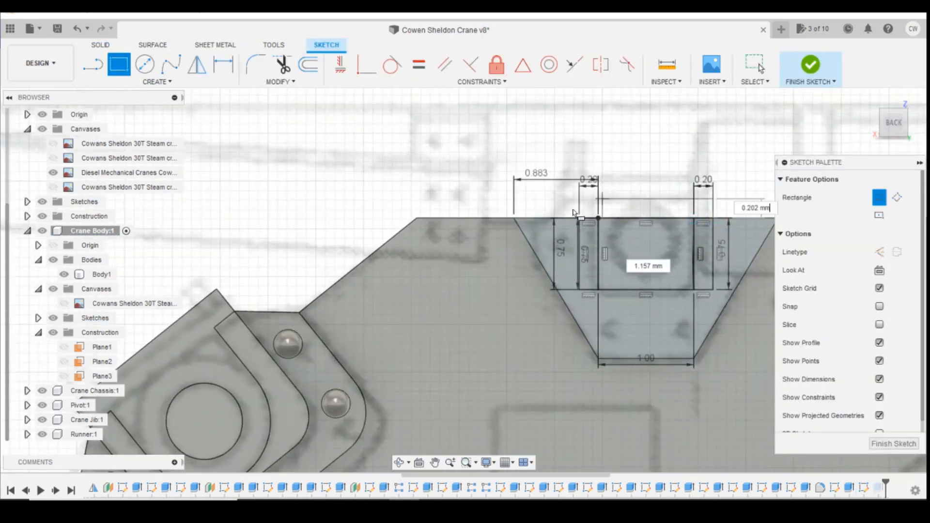
scroll(579, 218, "up", 3)
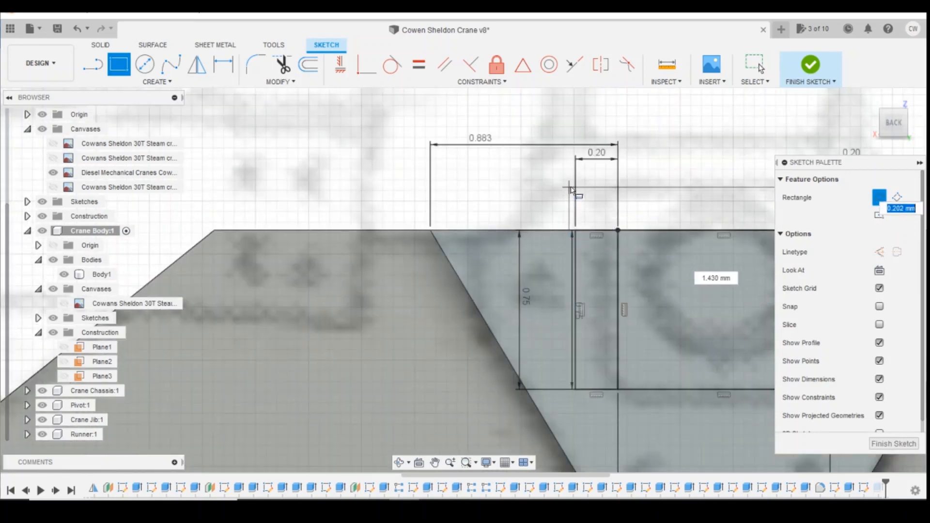
scroll(577, 185, "up", 3)
scroll(513, 154, "down", 3)
scroll(513, 153, "down", 4)
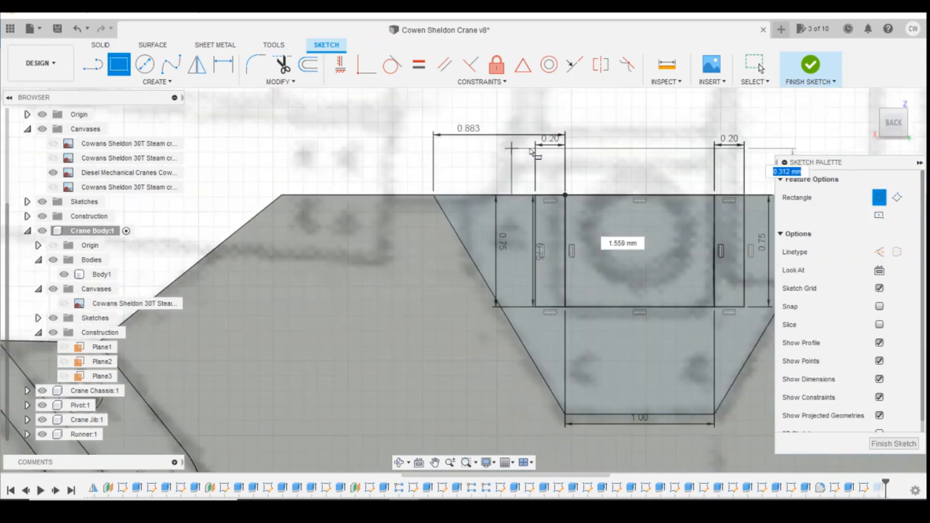
type("0.3")
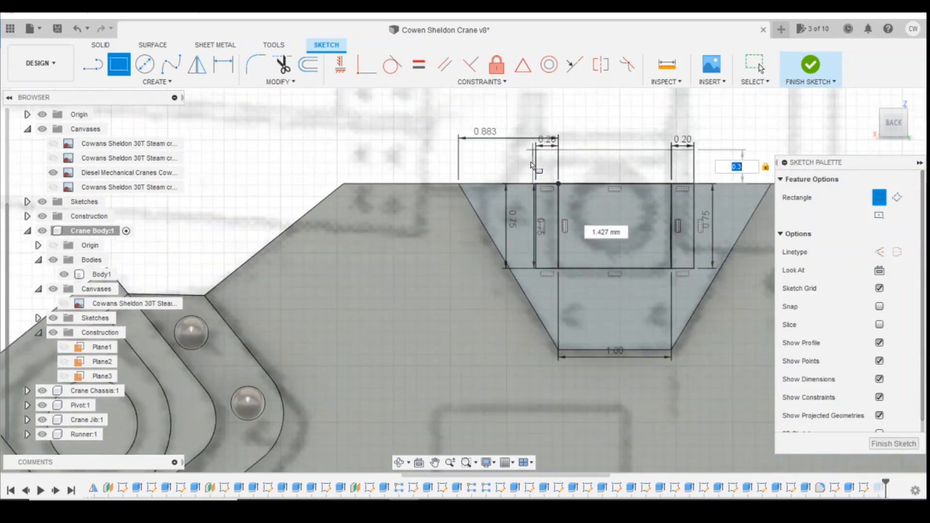
scroll(538, 160, "up", 4)
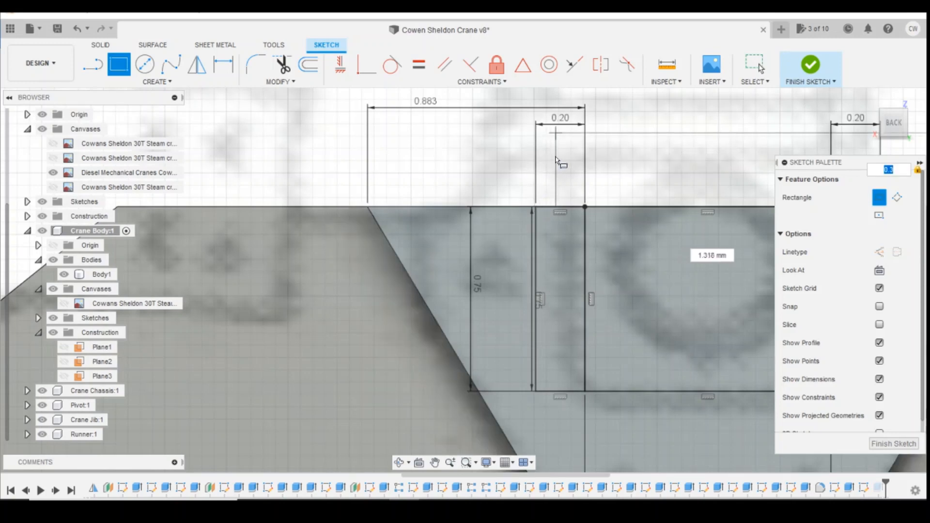
left_click(556, 158)
Step: Make the new rectangle's lower free corner coincident with the upper outer corner of the narrow side rectangle
left_click(368, 71)
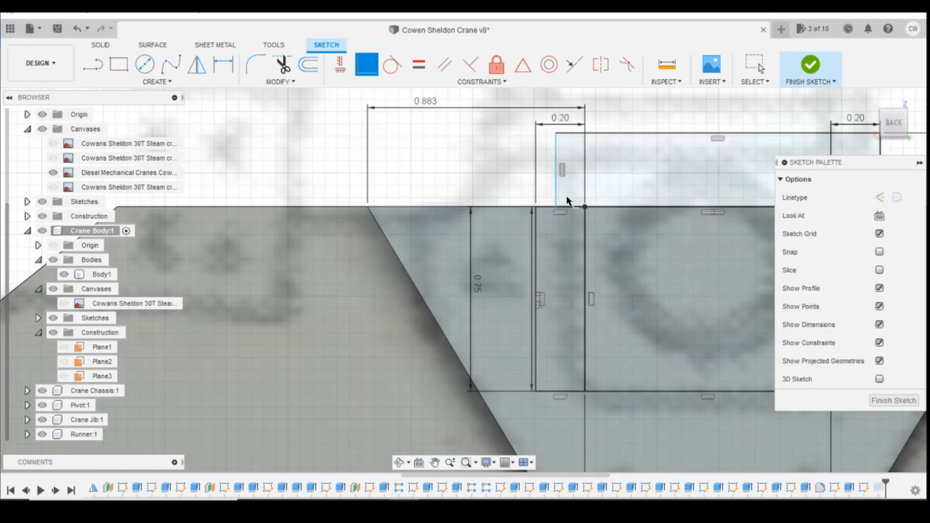
left_click(555, 207)
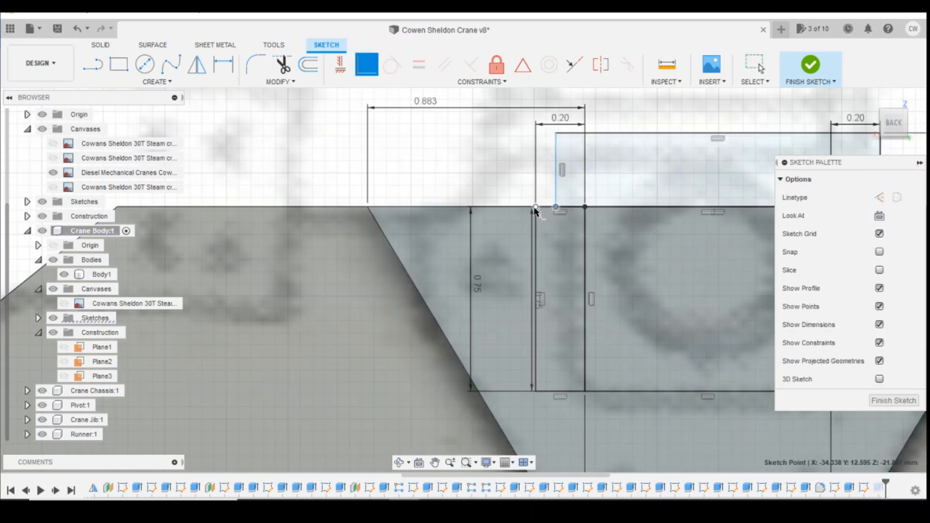
left_click(536, 208)
scroll(289, 187, "down", 4)
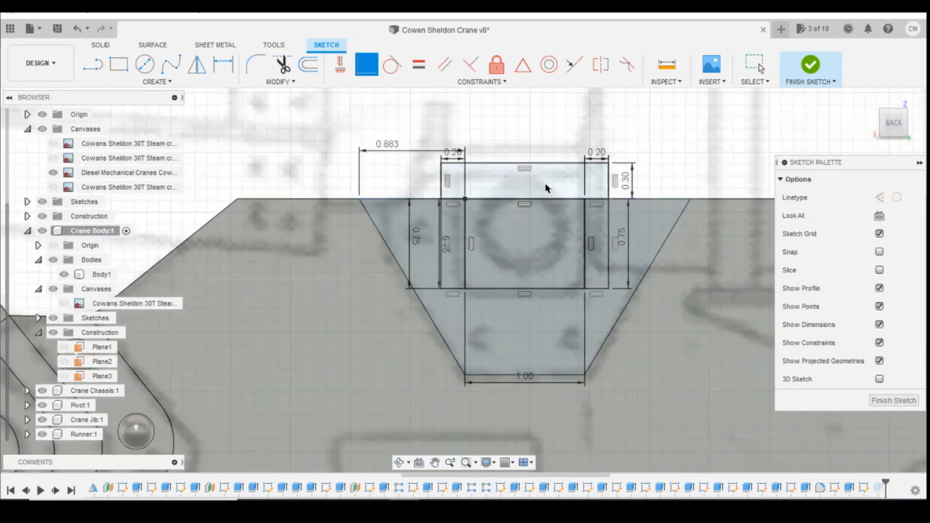
key("Escape")
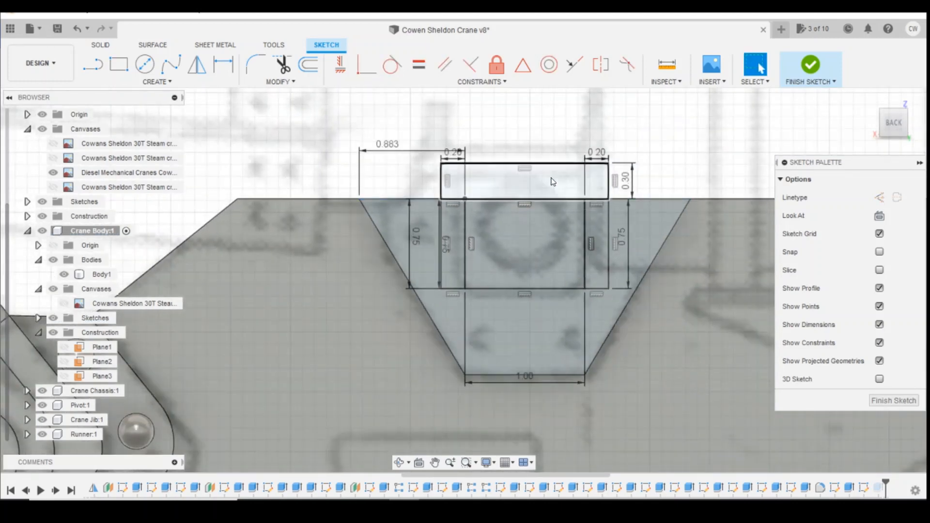
Step: Start a two-sided extrusion of the 0.3 mm high top rectangle with 0.20 mm on the first side
left_click(550, 180)
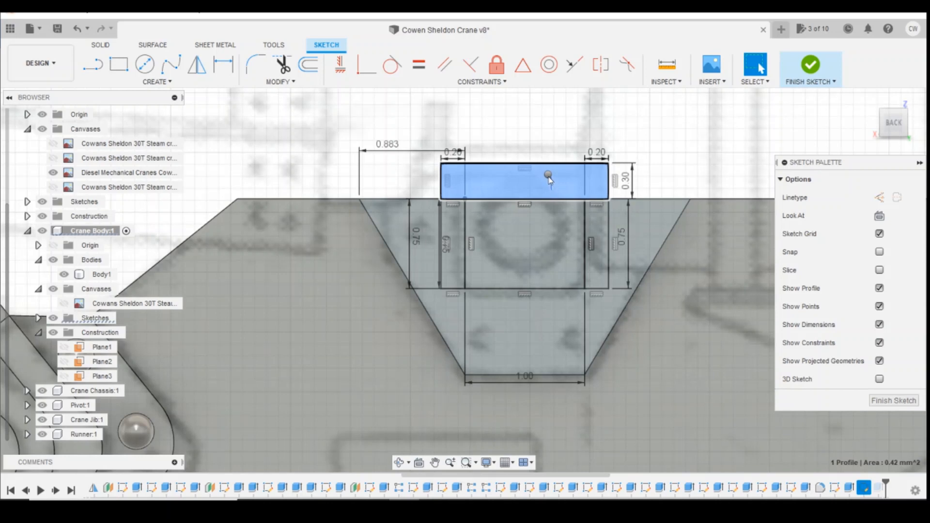
right_click(550, 180)
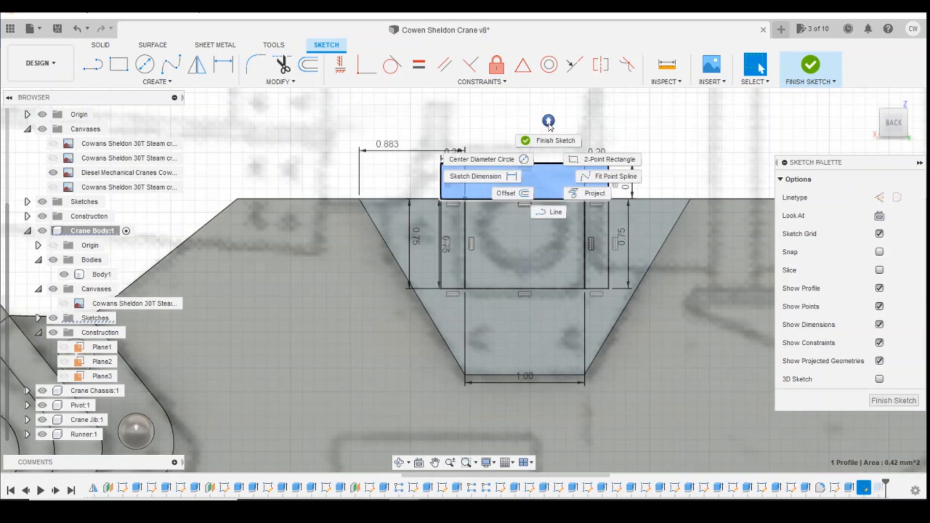
left_click(549, 181)
right_click(547, 185)
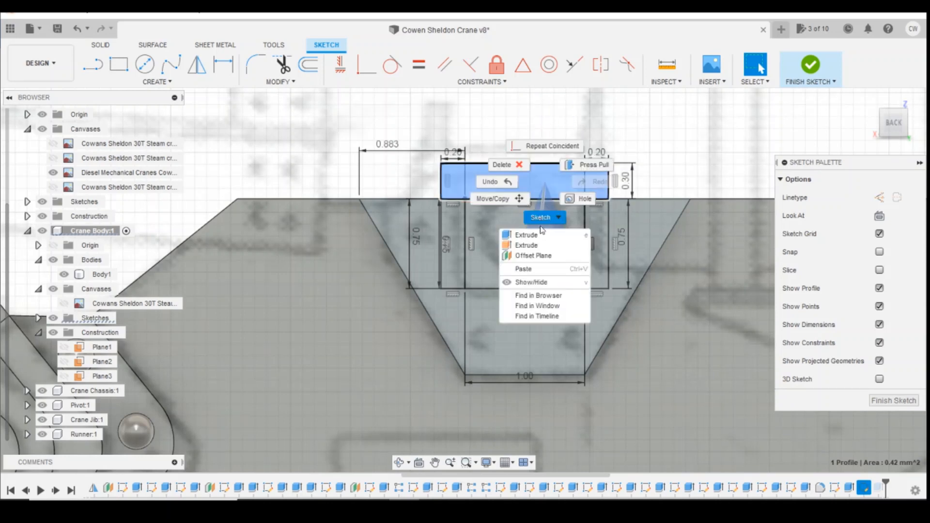
left_click(533, 235)
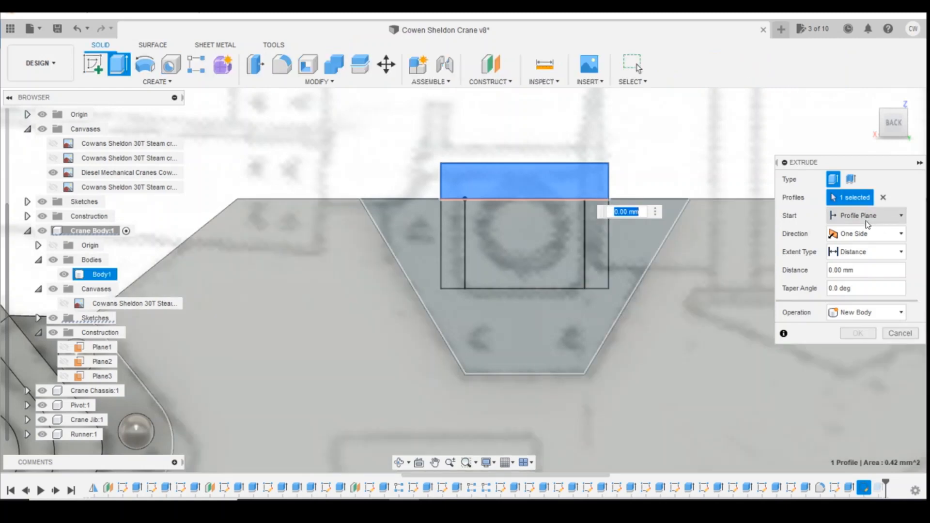
left_click(867, 234)
left_click(853, 258)
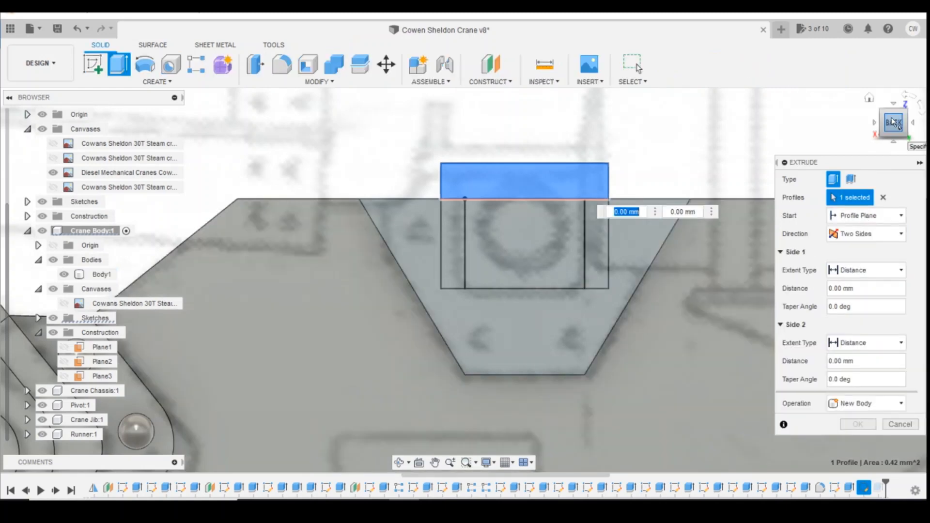
middle_click_drag(444, 150, 417, 196, "shift")
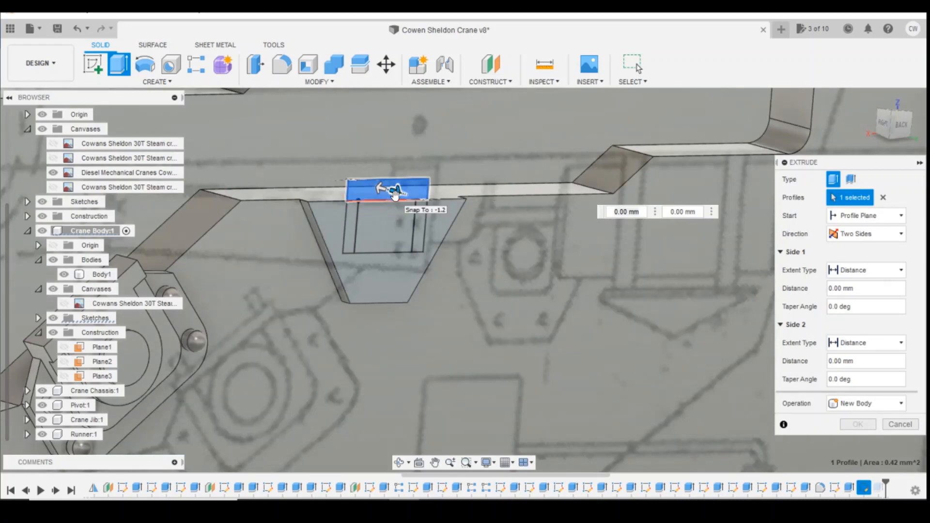
left_click_drag(395, 193, 403, 193)
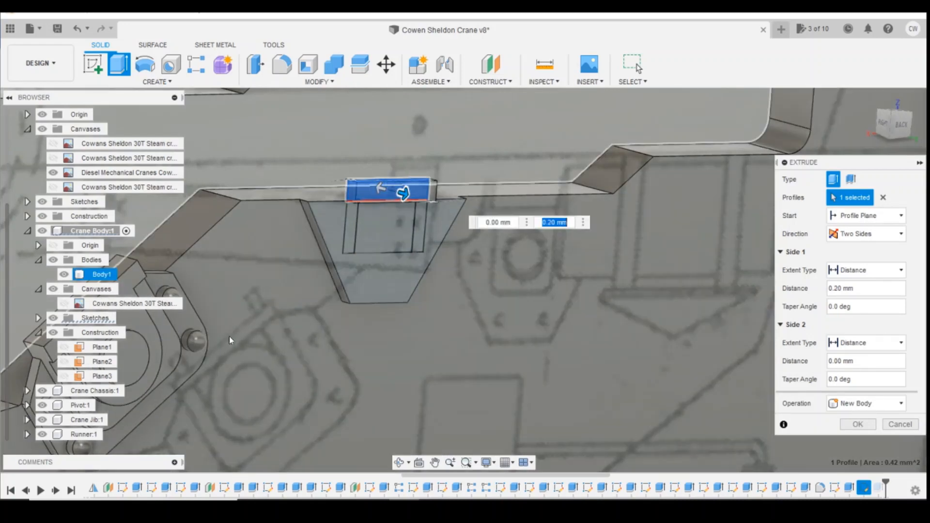
Step: Set the extrusion's second side to 0.20 mm and join the top strip to the crane body
scroll(677, 264, "down", 1)
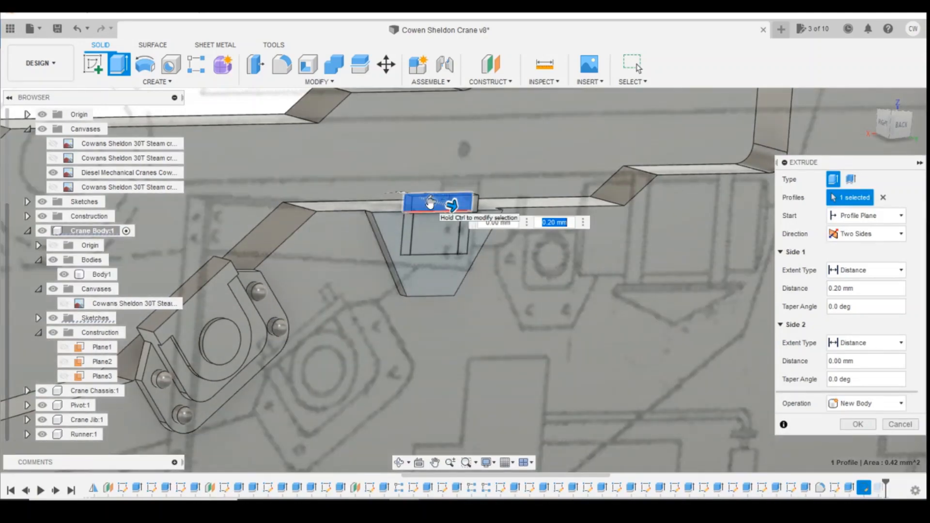
left_click(430, 203)
mouse_move(430, 203)
middle_mouse_down("shift")
mouse_move(508, 213)
mouse_move(369, 268)
middle_mouse_up("shift")
left_click(294, 273)
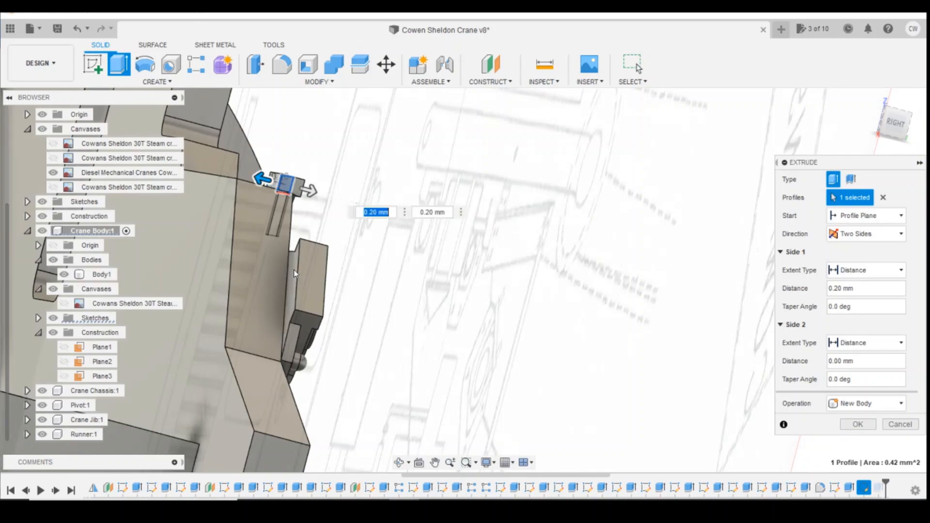
scroll(694, 201, "down", 1)
left_click_drag(896, 129, 867, 124)
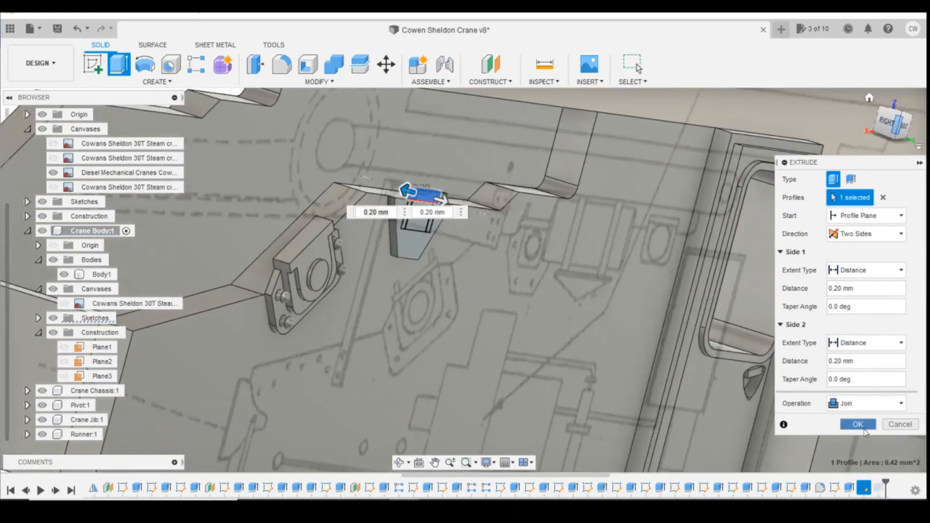
left_click(858, 425)
Step: Create a sketch on the bearing block's front face and draw a 0.7 mm diameter circle over the reference drawing's bearing
scroll(79, 371, "down", 2)
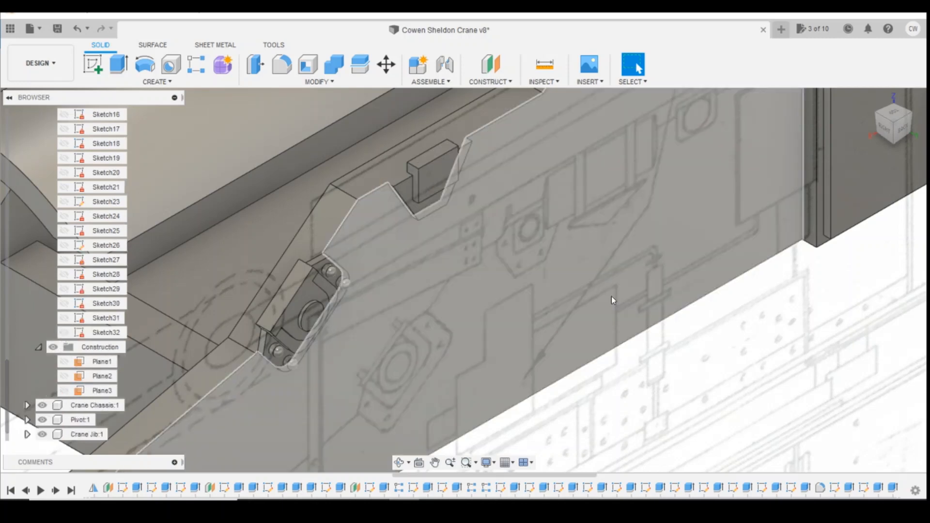
left_click(903, 131)
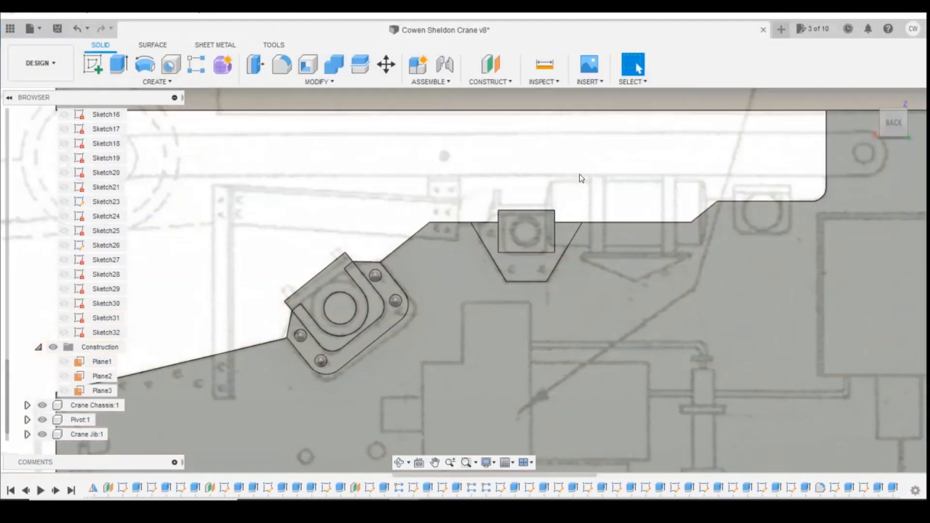
scroll(554, 208, "up", 3)
left_click(89, 71)
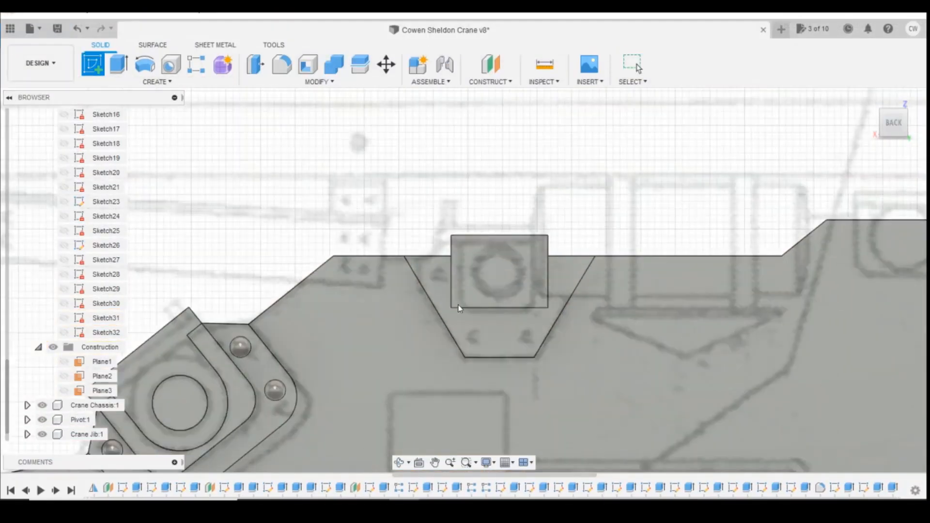
left_click(504, 269)
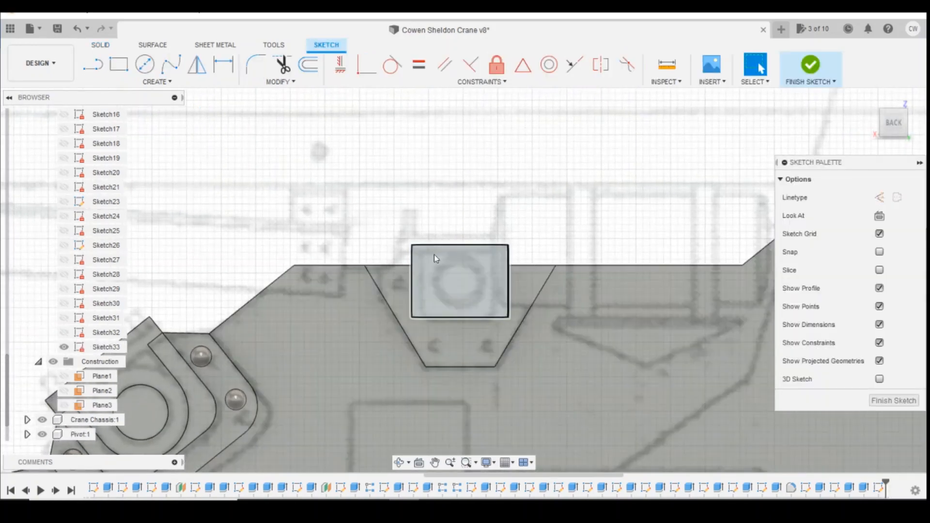
left_click(144, 64)
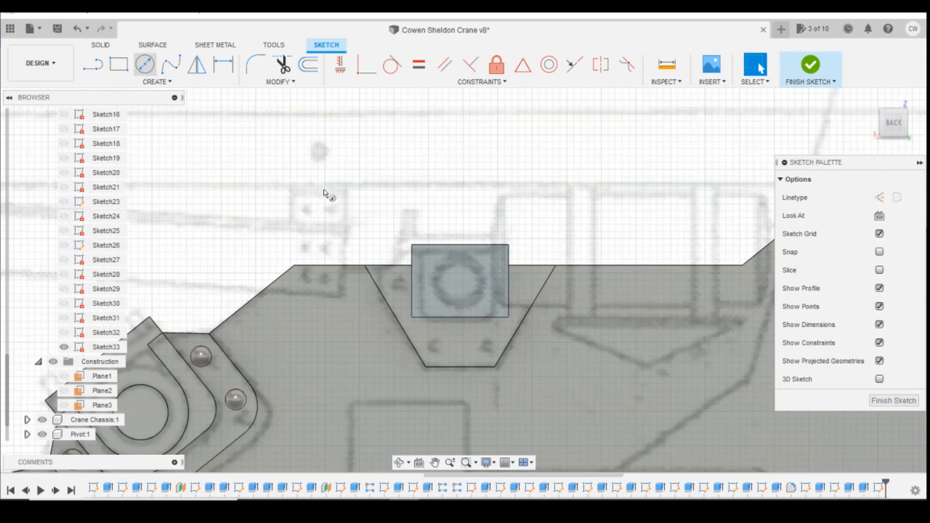
left_click(460, 283)
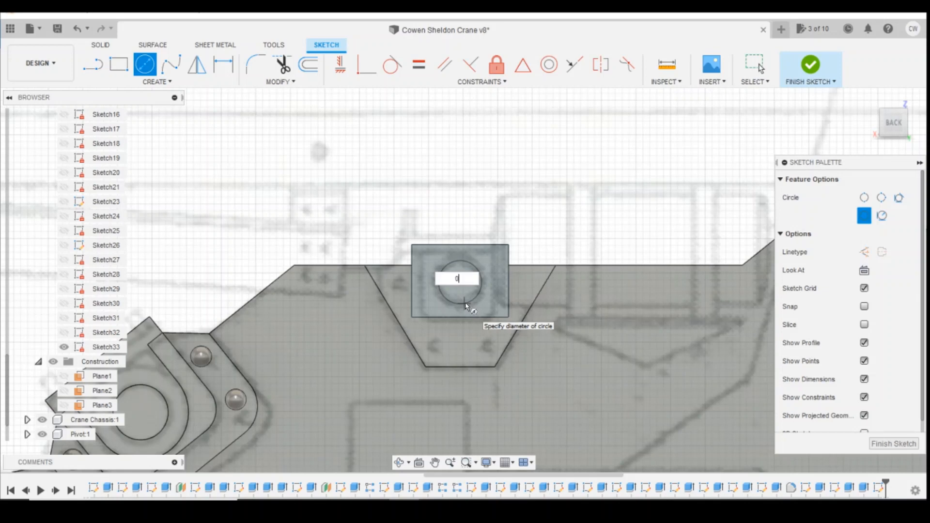
type("0.7")
key("Return")
key("Escape")
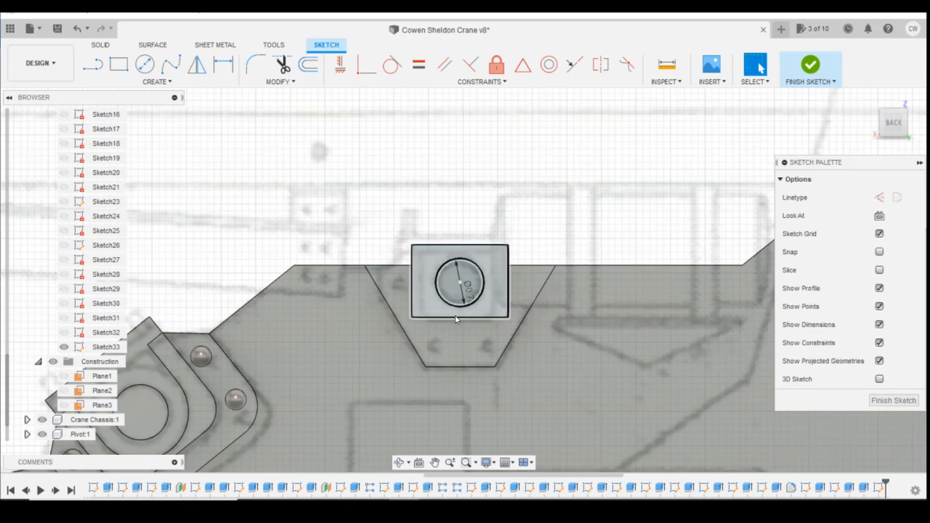
Step: Dimension the bearing circle's centre 0.5 mm above the bearing block's lower edge
key("d")
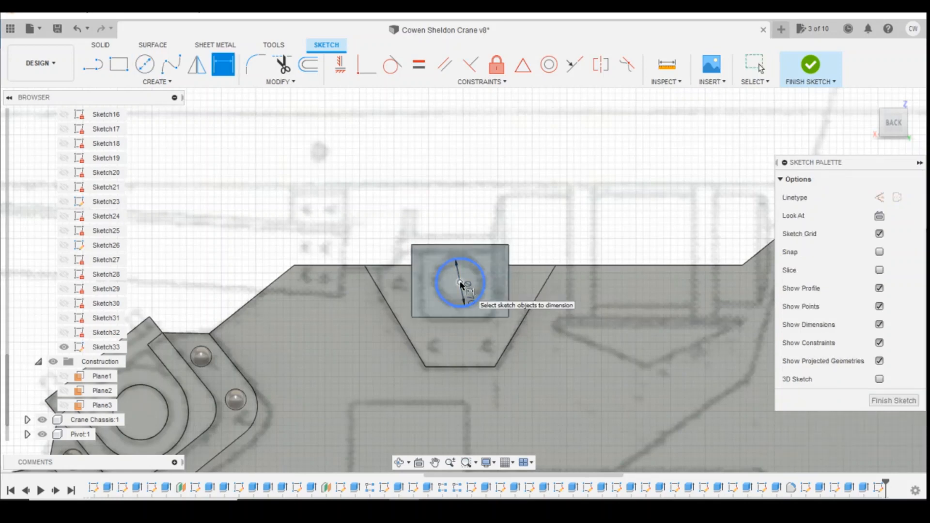
left_click(460, 283)
left_click(466, 317)
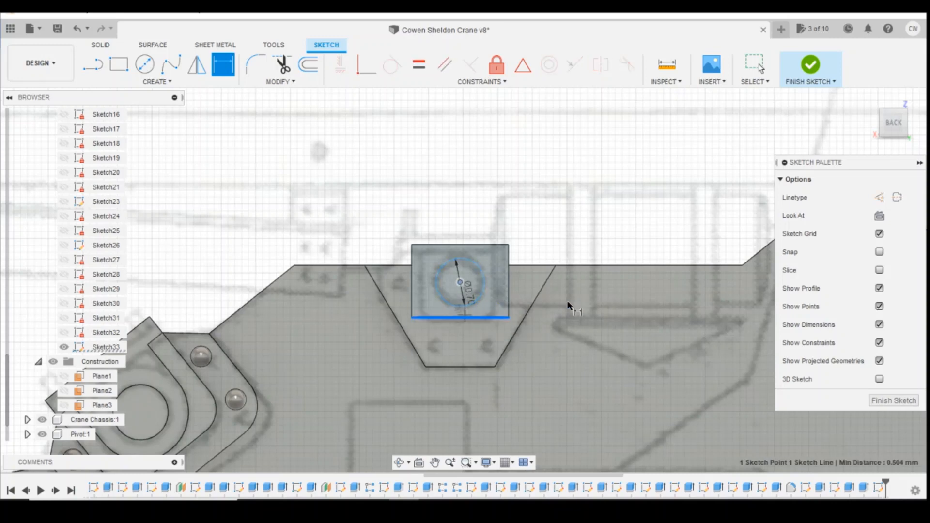
left_click(596, 301)
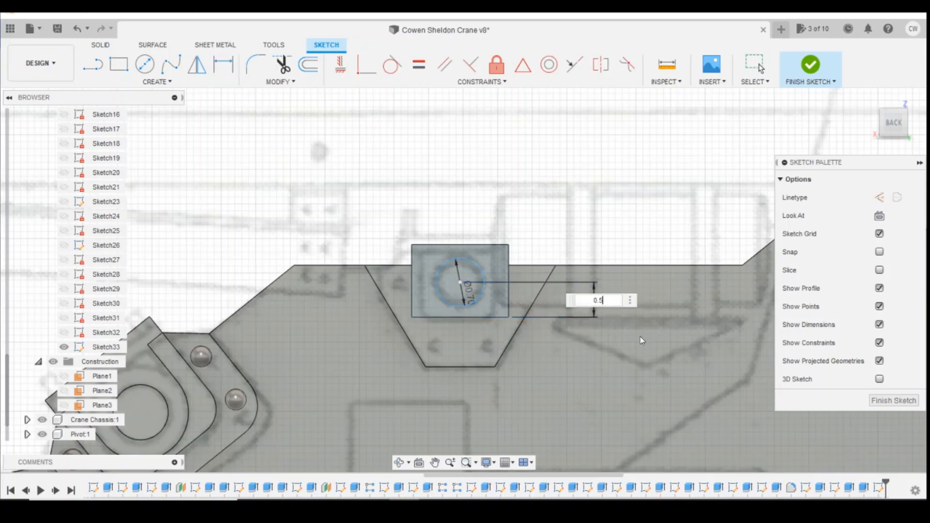
key("Return")
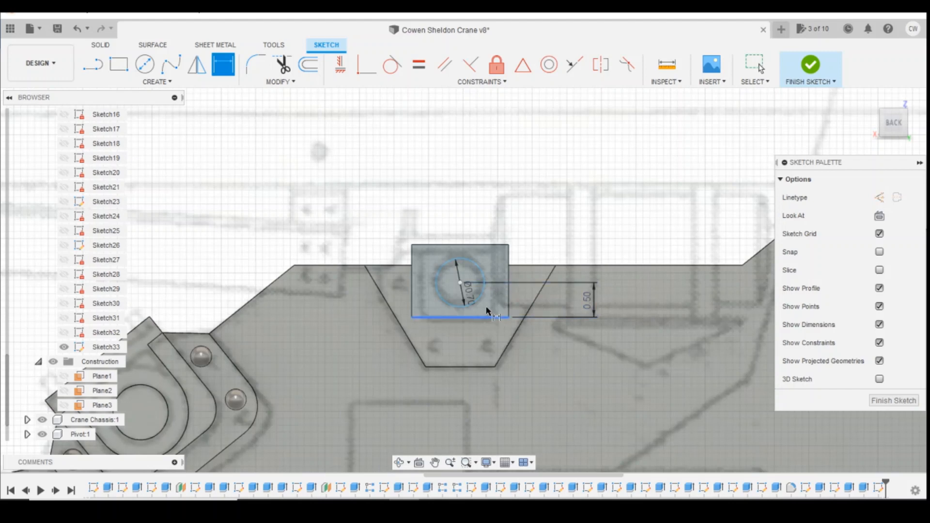
key("Escape")
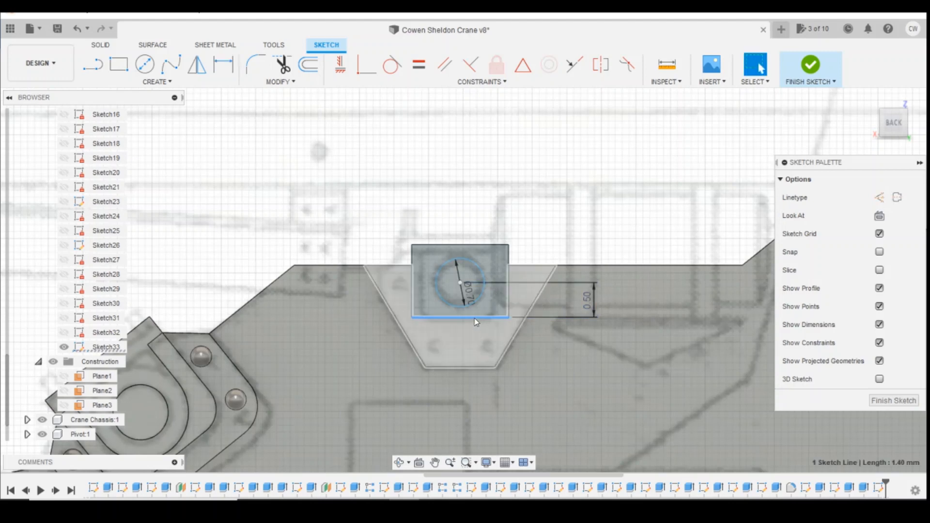
Step: Dimension the bearing circle's centre horizontally from the block's side edge and set the distance to 0.7 mm
key("d")
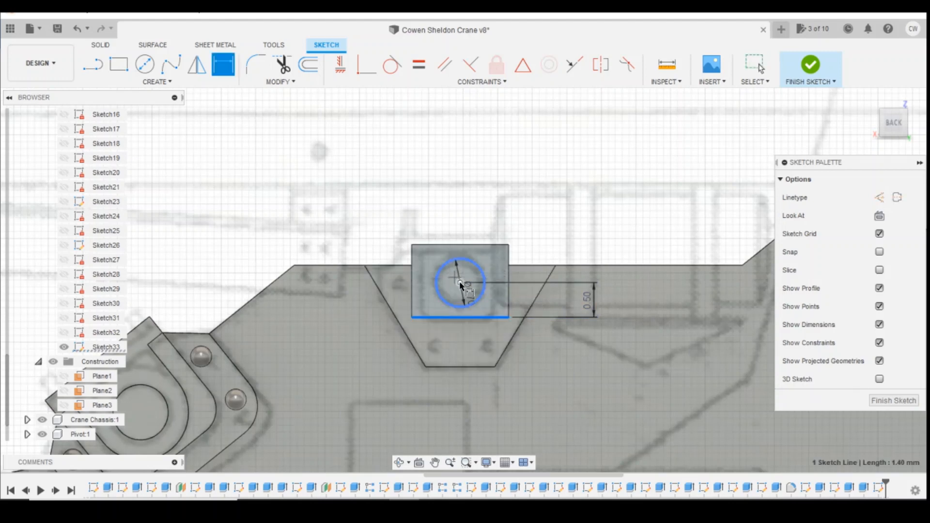
left_click(461, 285)
left_click(553, 272)
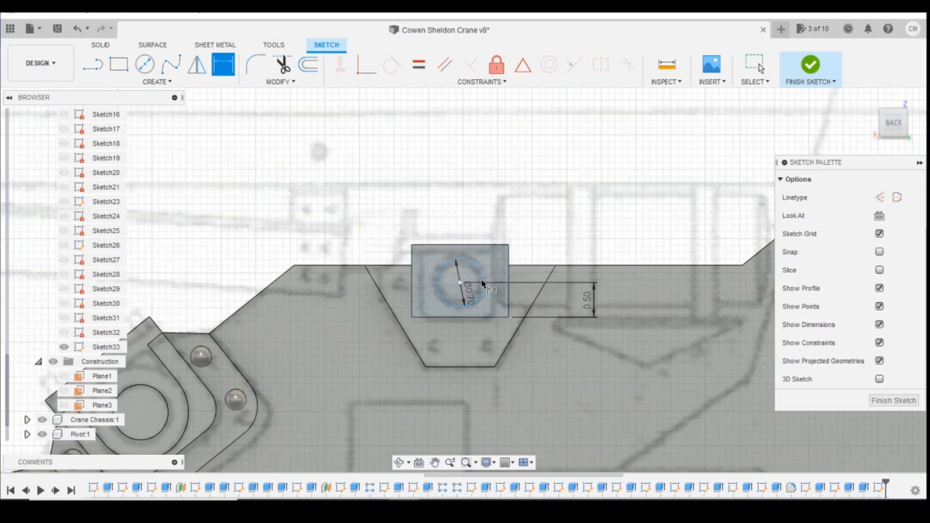
left_click(460, 283)
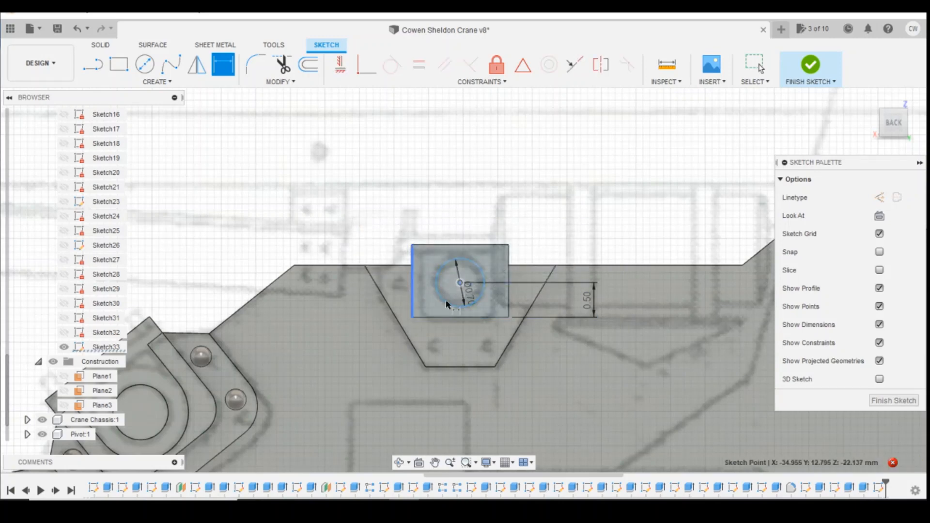
left_click(440, 336)
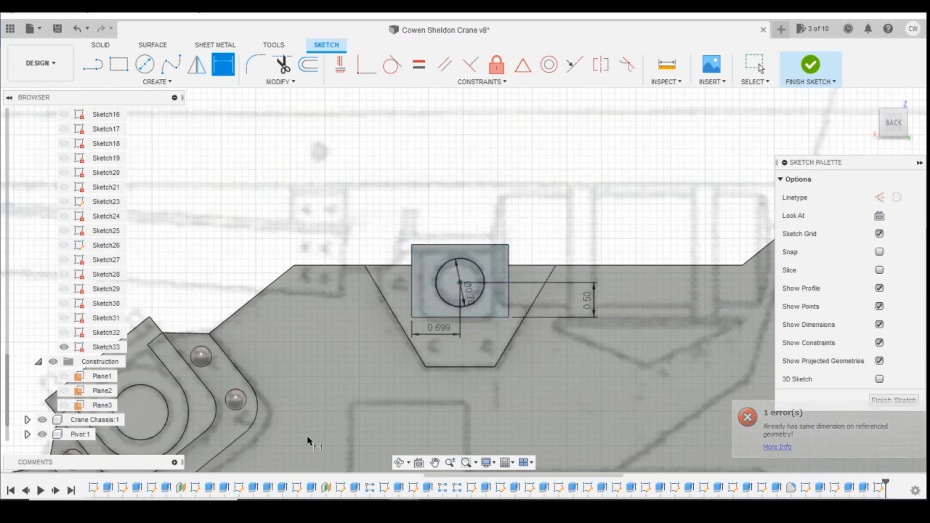
double_click(450, 328)
type("0.7")
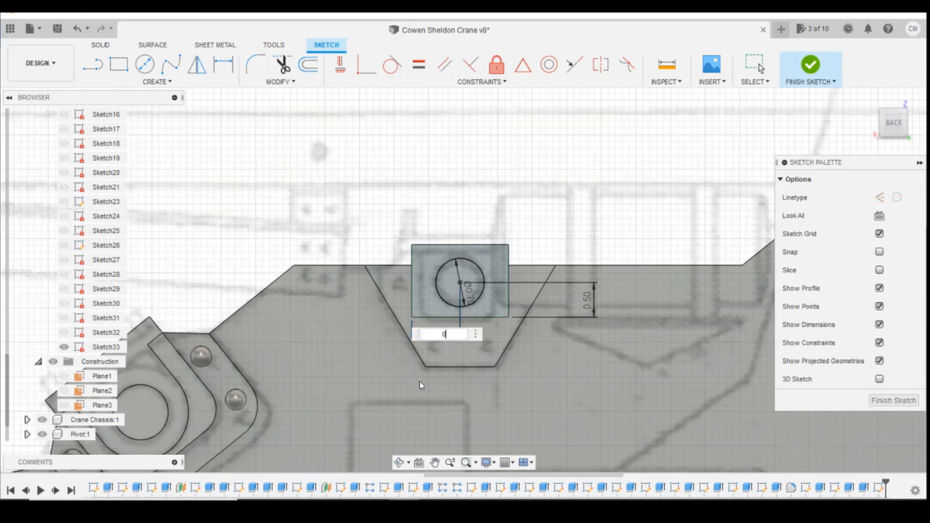
key("Return")
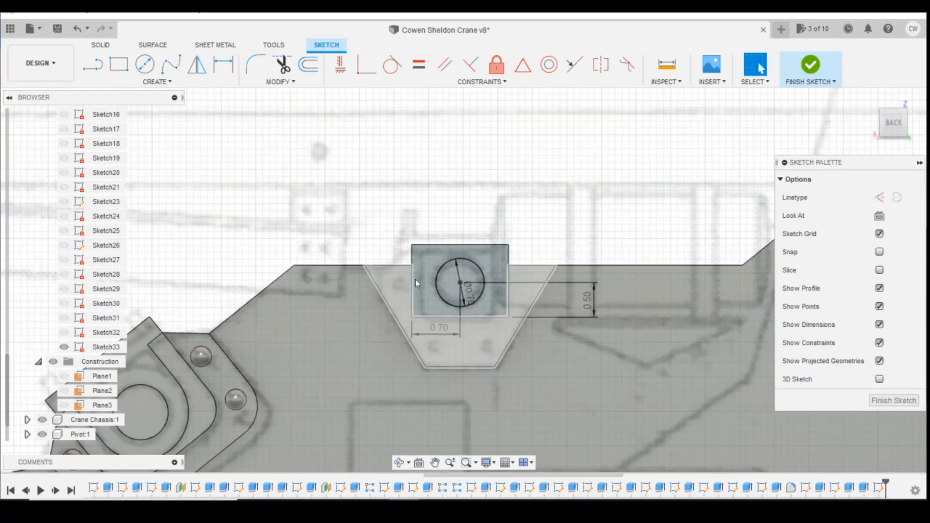
Step: Extrude the 0.7 mm bearing circle's profile on the bearing block's front face
left_click(455, 276)
right_click(454, 276)
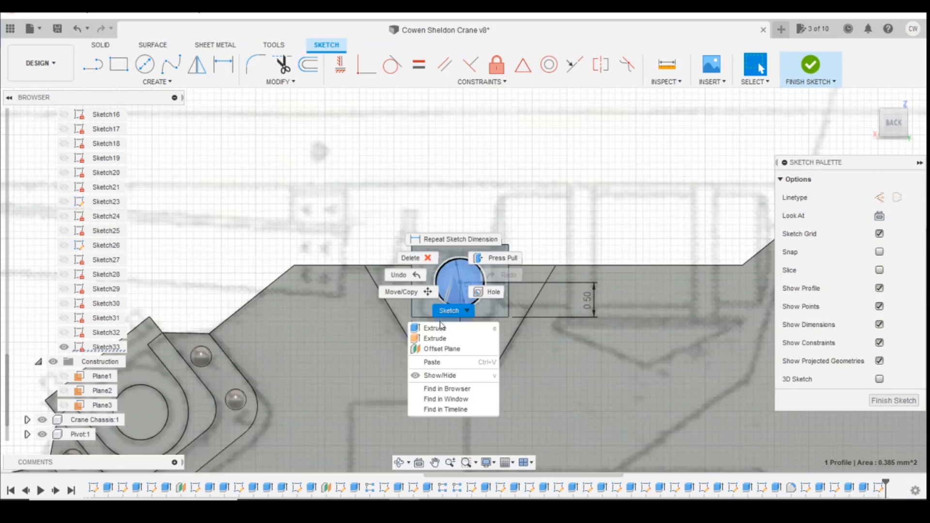
left_click(438, 328)
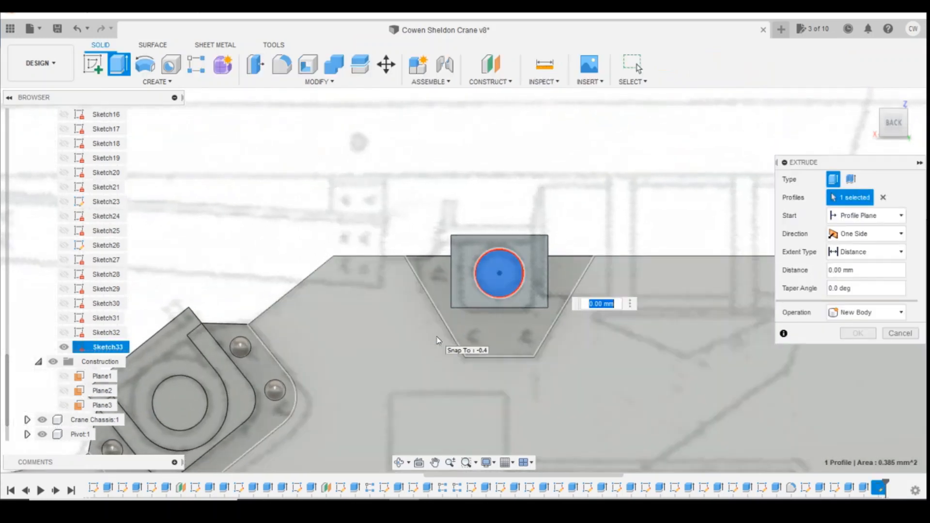
key("Escape")
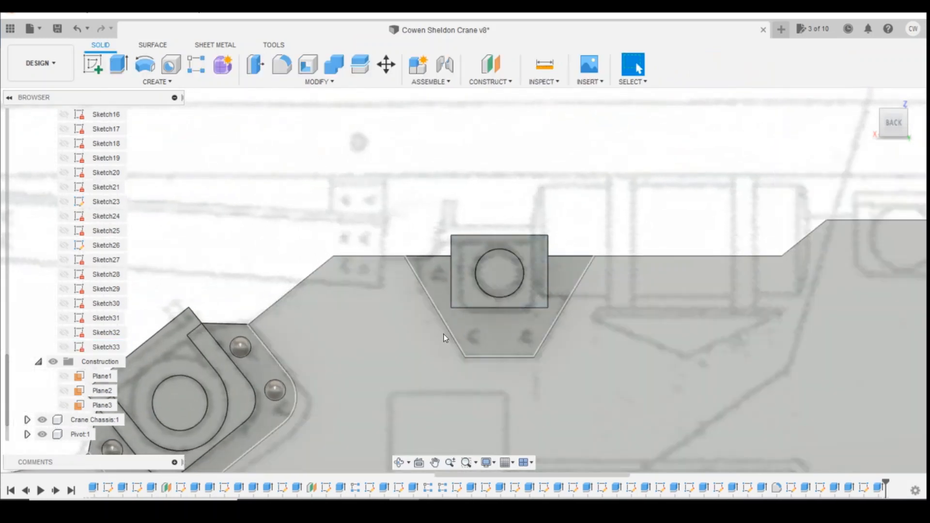
Step: Check the bearing bracket in the crane's reference photo and create a new sketch on the bearing block's front face
left_click(417, 464)
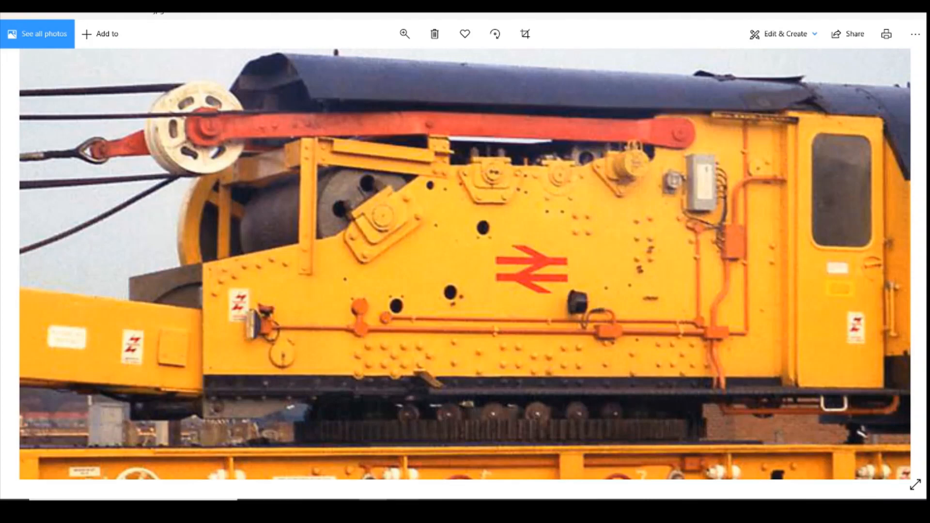
key("alt+Tab")
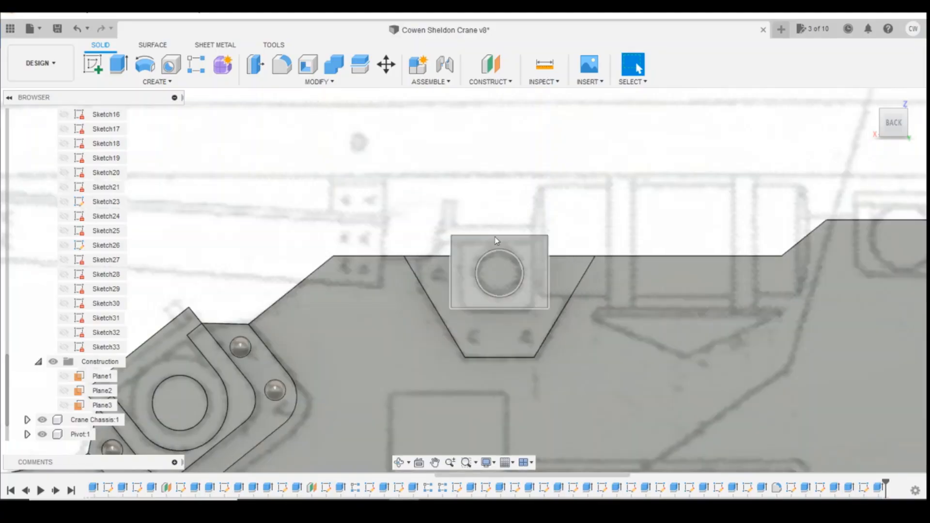
left_click(99, 69)
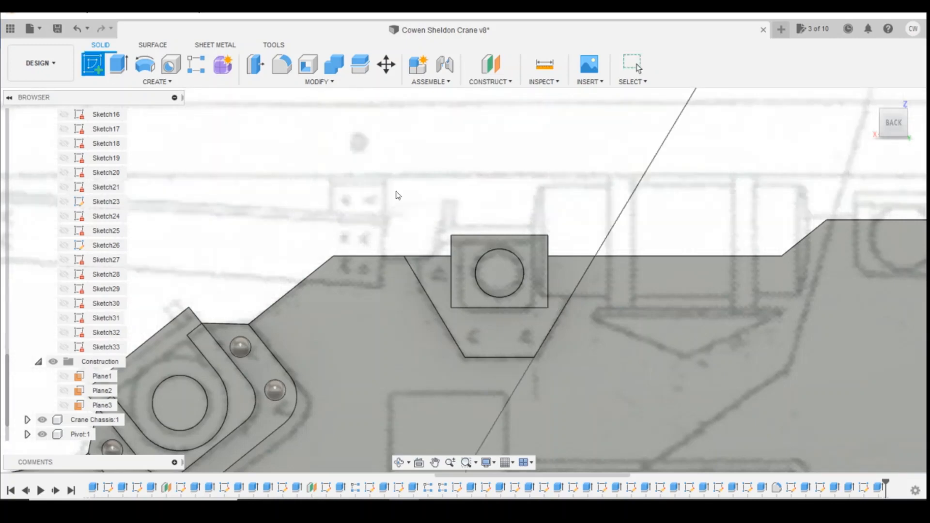
left_click(537, 254)
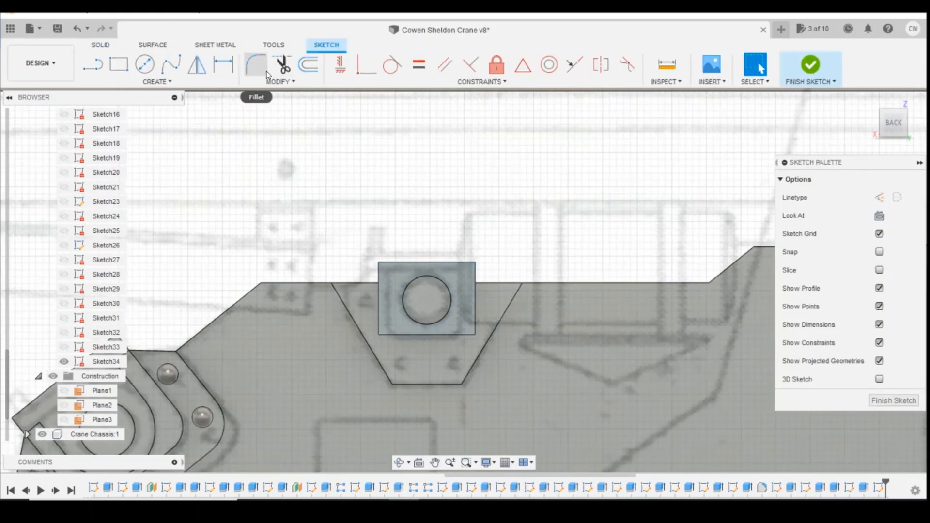
Step: Offset the bearing circle outward by 0.14 mm to form a concentric outer ring
left_click(308, 64)
left_click(447, 292)
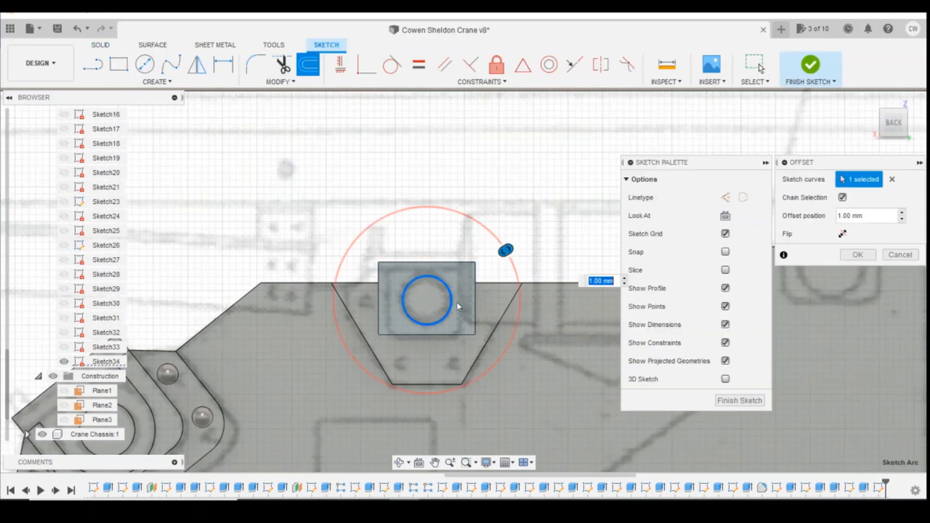
left_click_drag(504, 250, 455, 283)
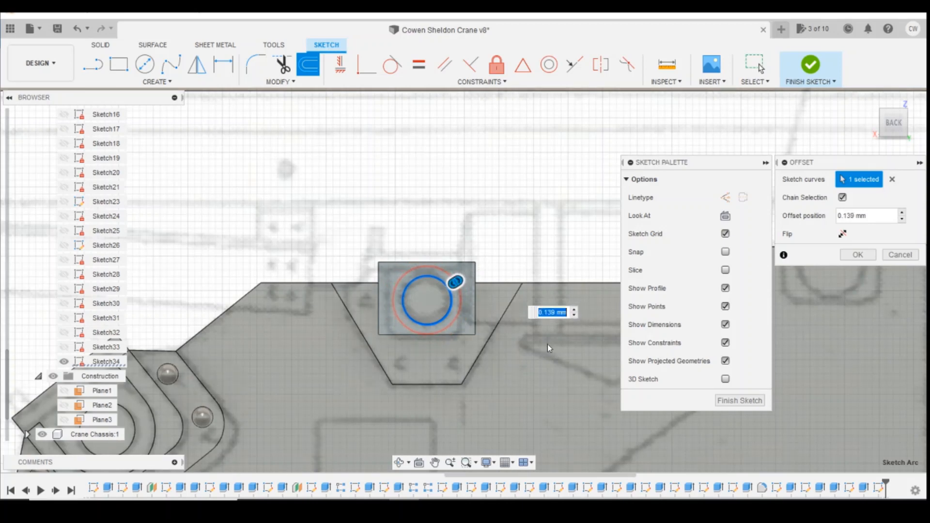
scroll(467, 336, "up", 4)
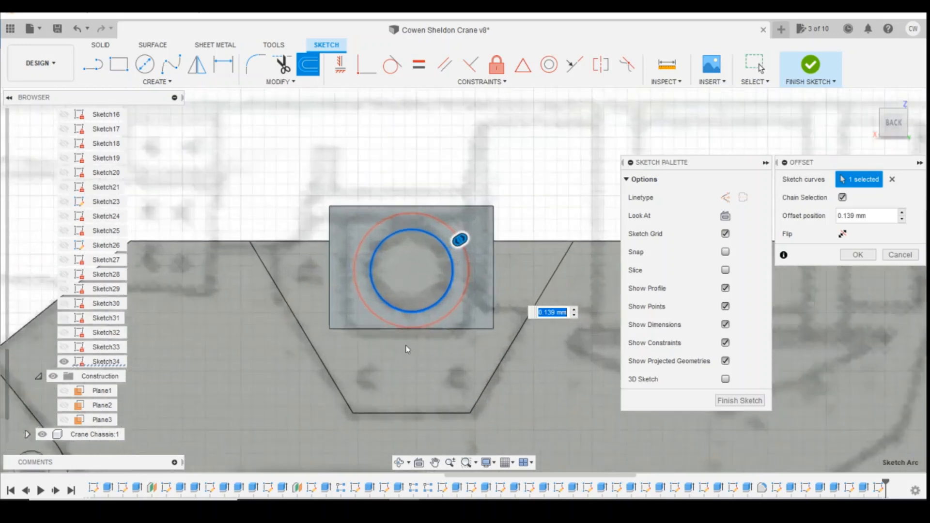
type("0.")
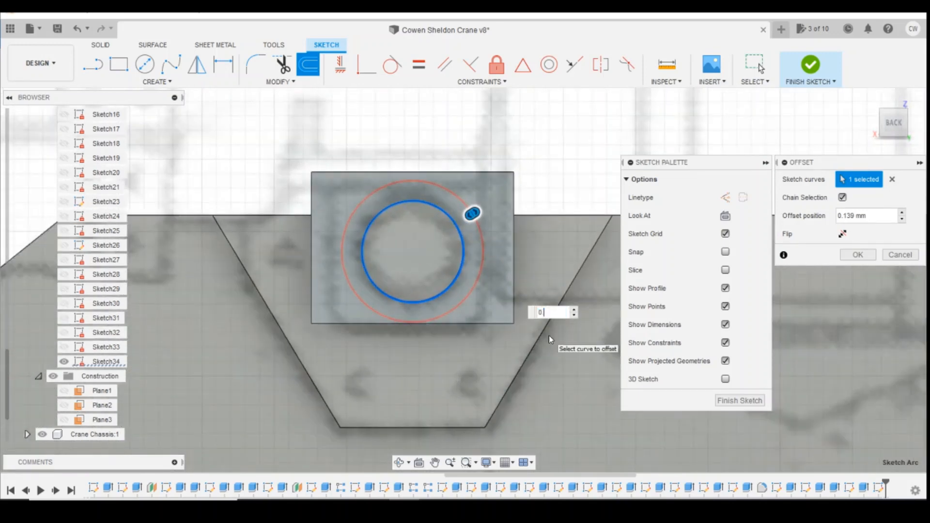
type("14")
key("Return")
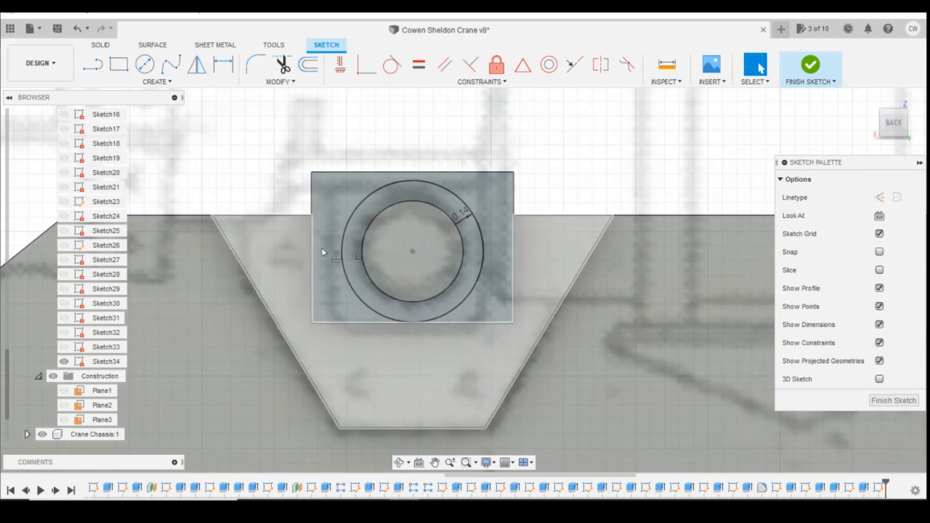
Step: Draw a horizontal line across the full width of the block face and dimension it 0.2 mm below the upper edge
key("l")
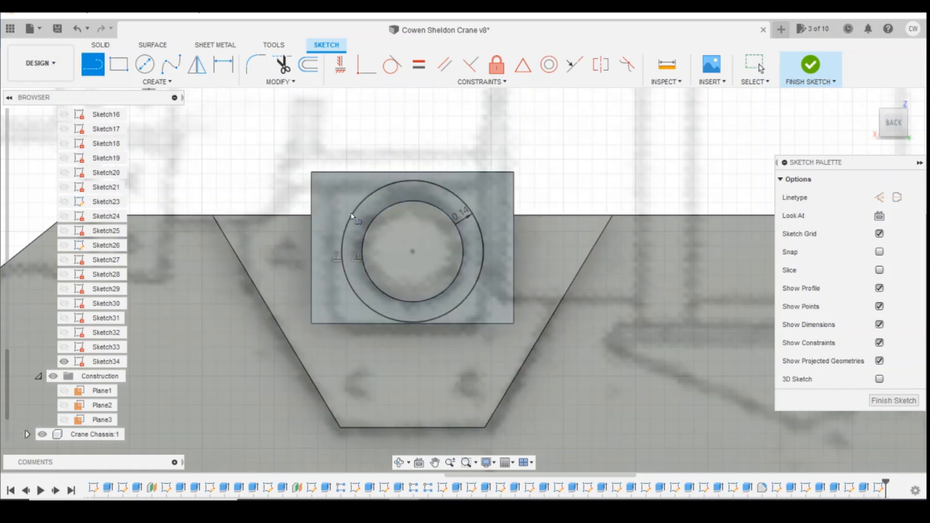
left_click(312, 200)
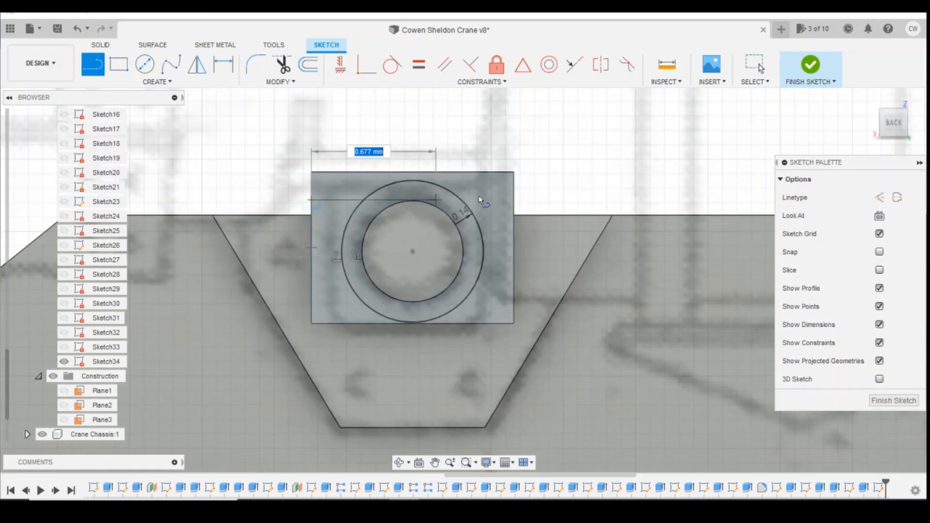
left_click(514, 201)
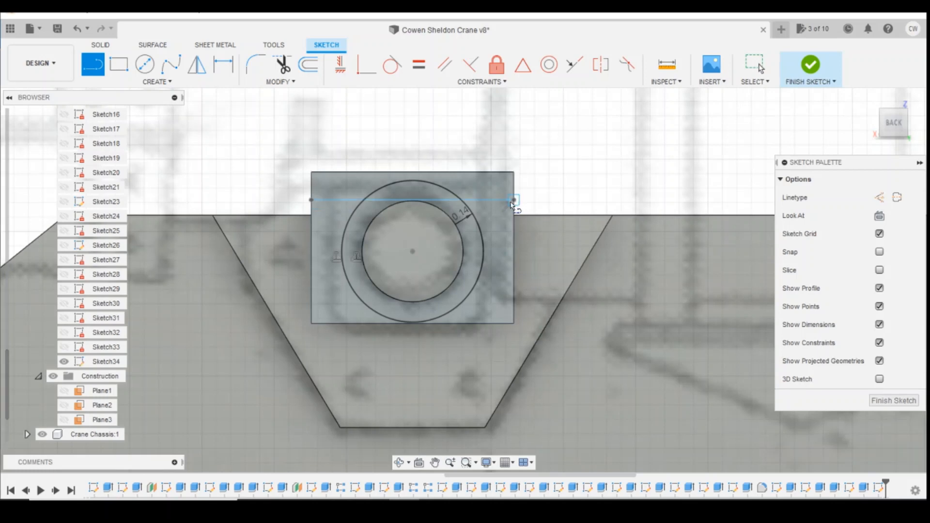
key("Escape")
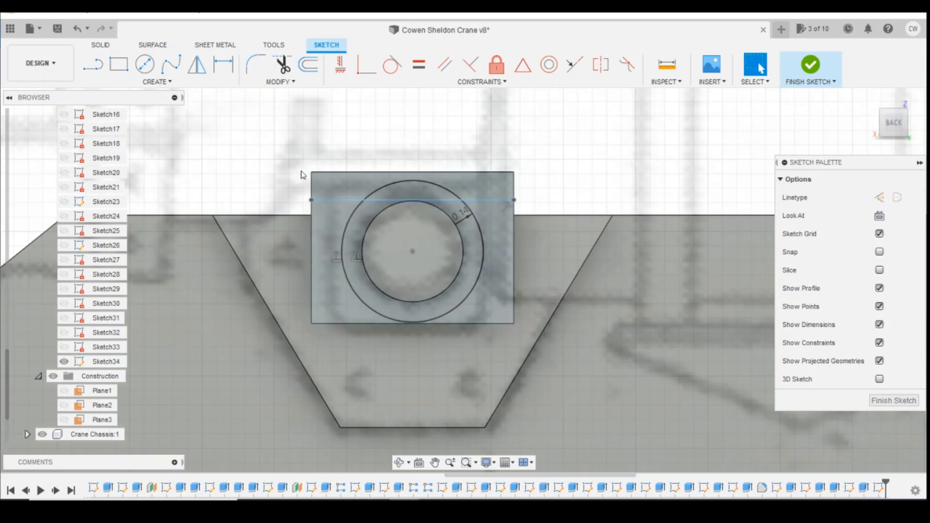
key("d")
left_click(313, 201)
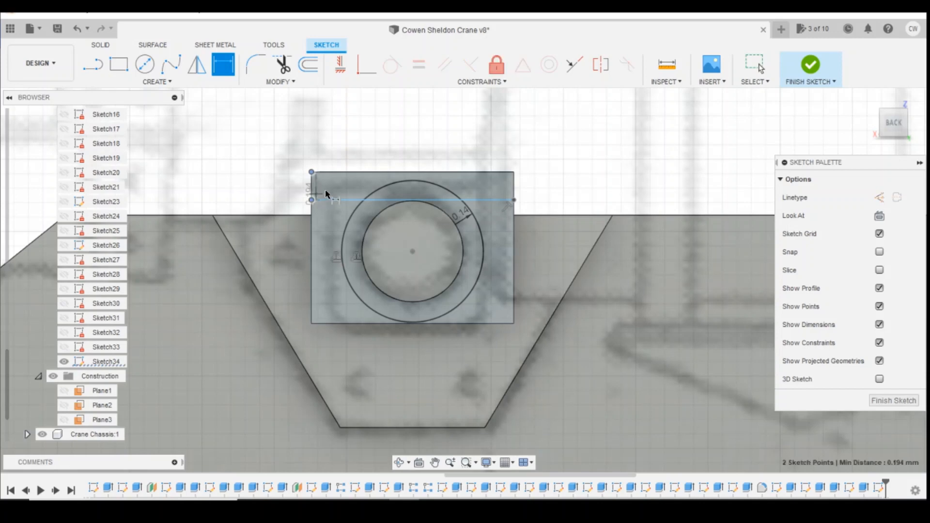
left_click(290, 187)
type("0.2")
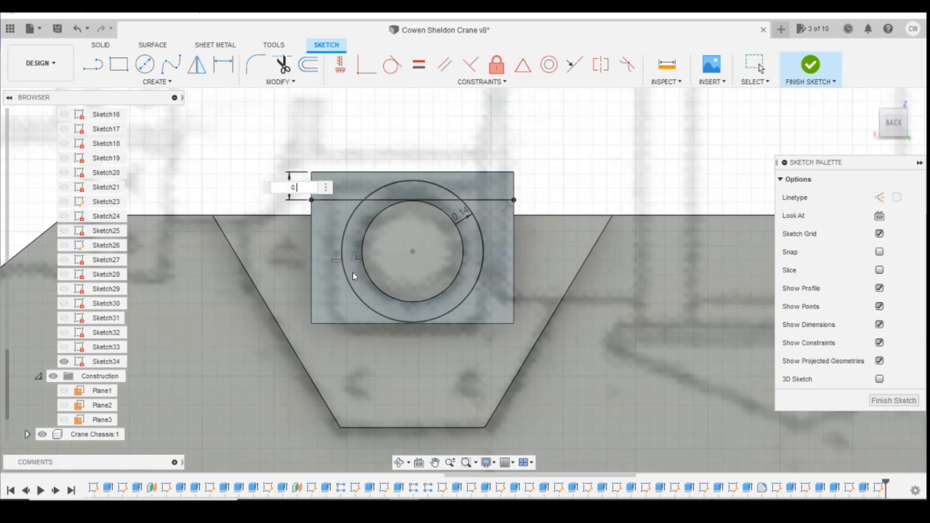
key("Return")
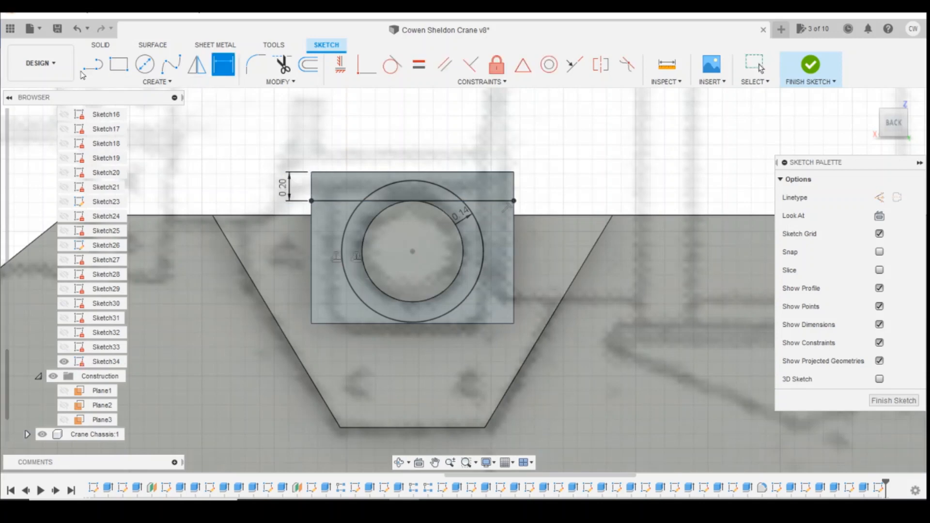
Step: Draw a line from the horizontal line down to the outer circle's left side and set the angle between the two lines to 90 degrees
key("l")
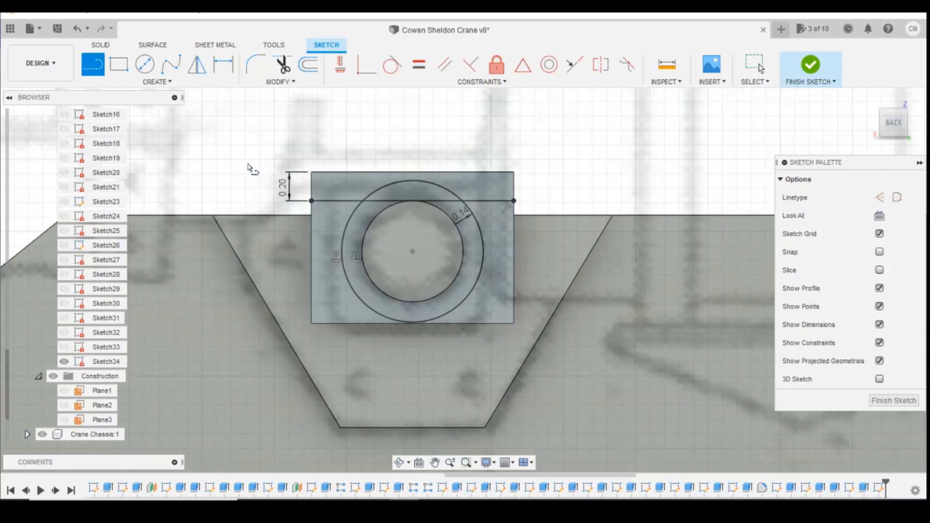
left_click(328, 200)
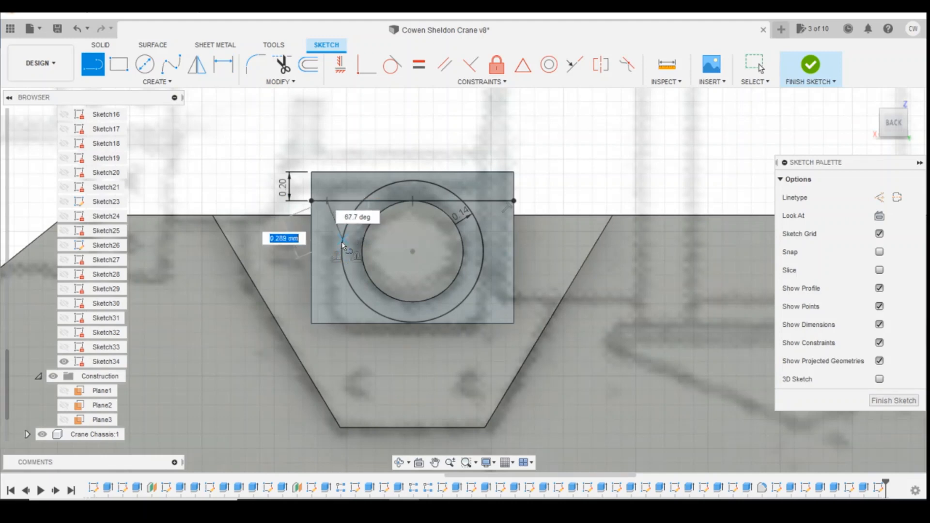
left_click(342, 266)
key("d")
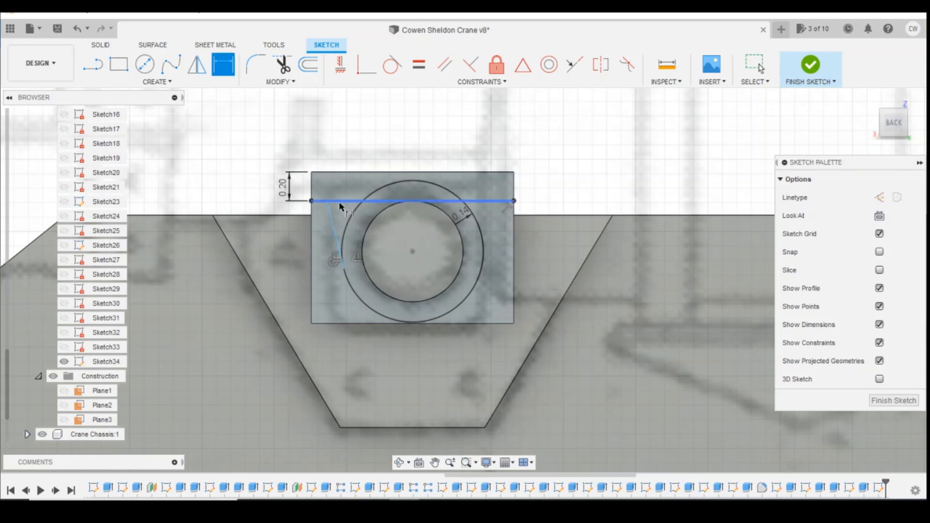
left_click(340, 201)
left_click(332, 211)
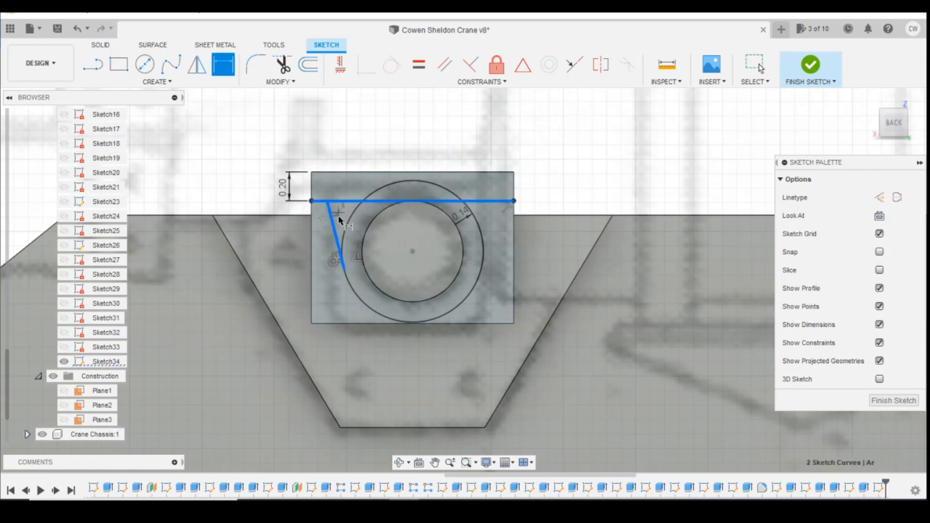
left_click(345, 216)
type("90")
key("Return")
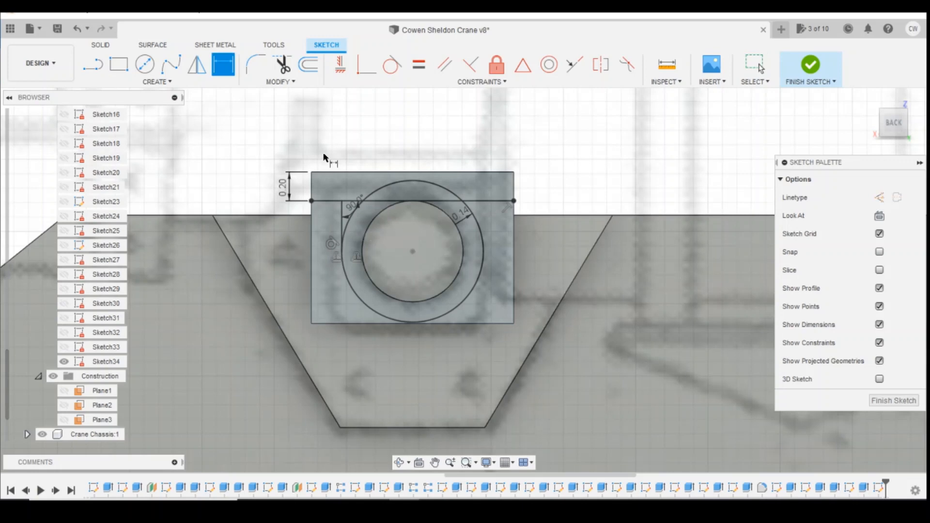
Step: Draw a line from the horizontal line down to the outer circle's right side and set the angle between the two lines to 90 degrees
key("l")
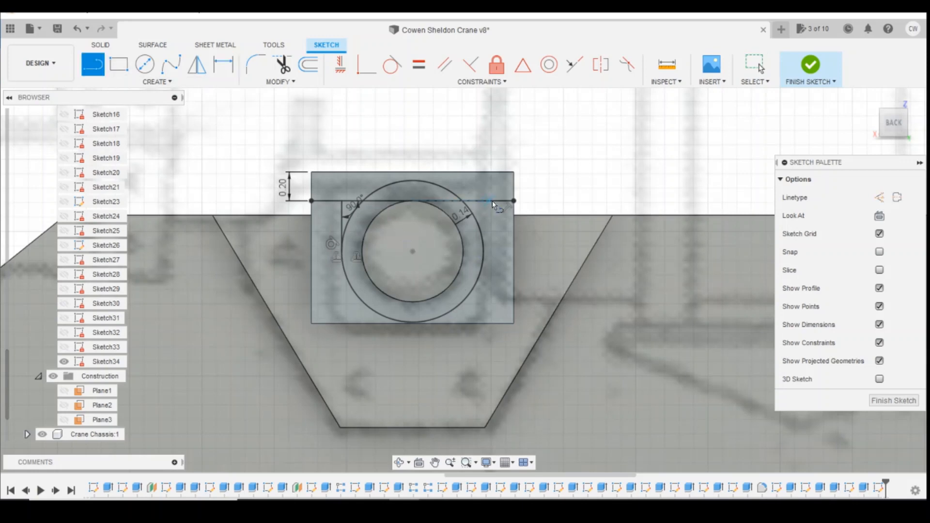
left_click(496, 200)
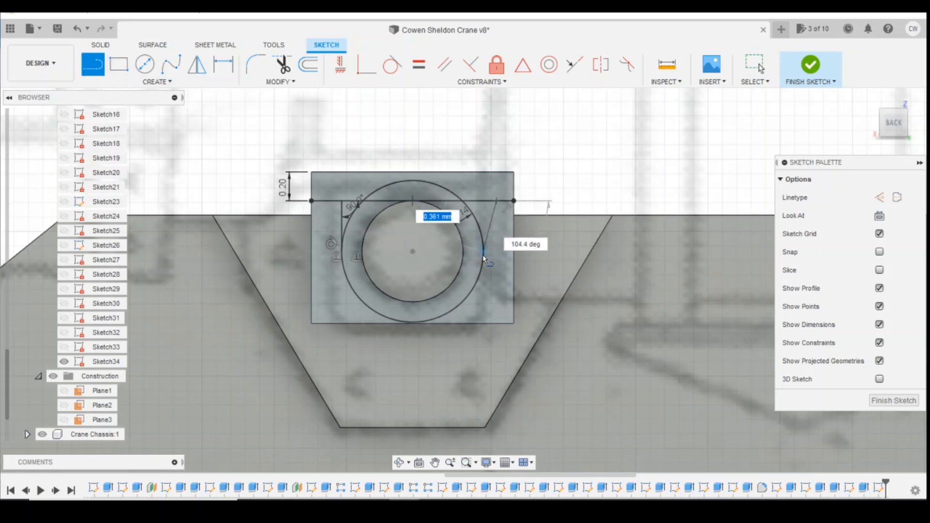
left_click(483, 265)
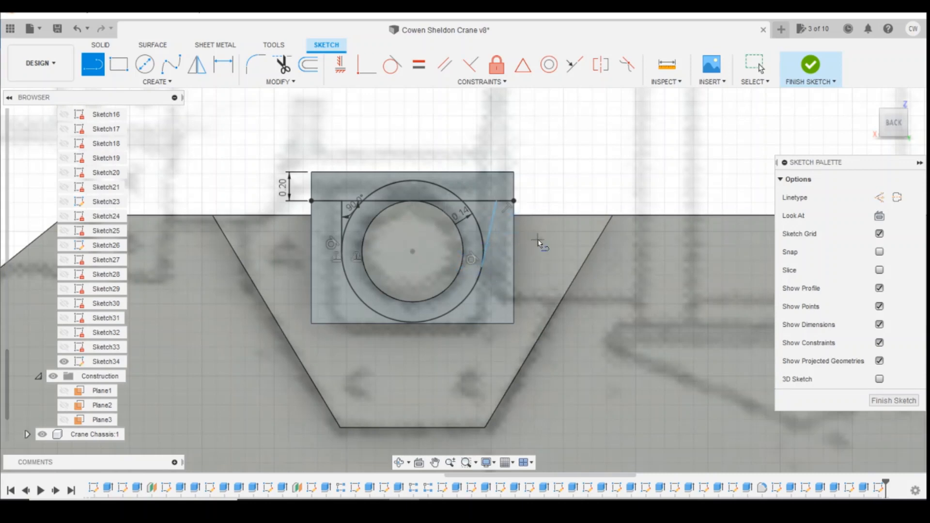
key("d")
left_click(482, 200)
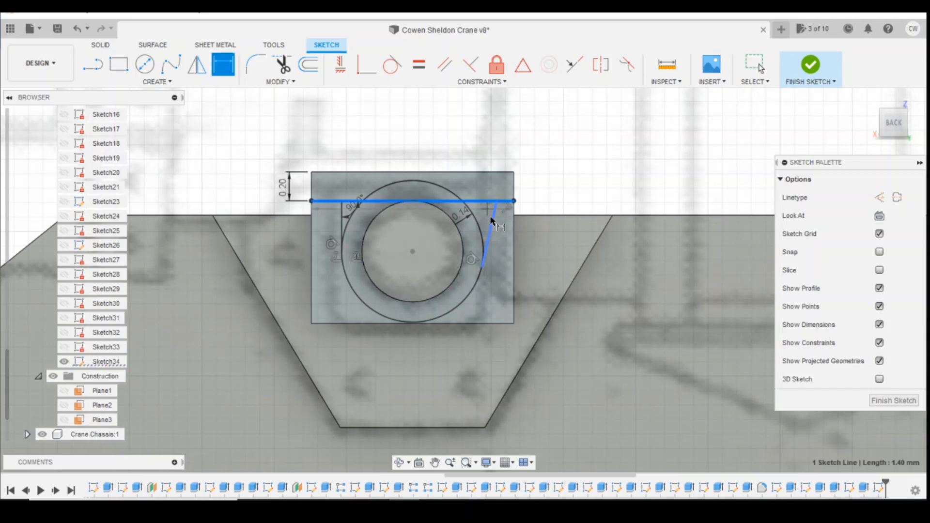
left_click(492, 220)
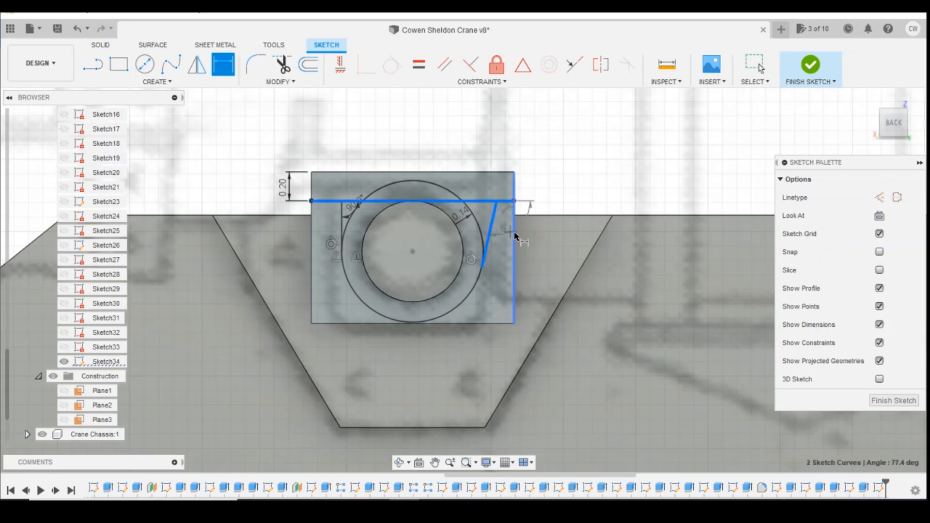
left_click(516, 247)
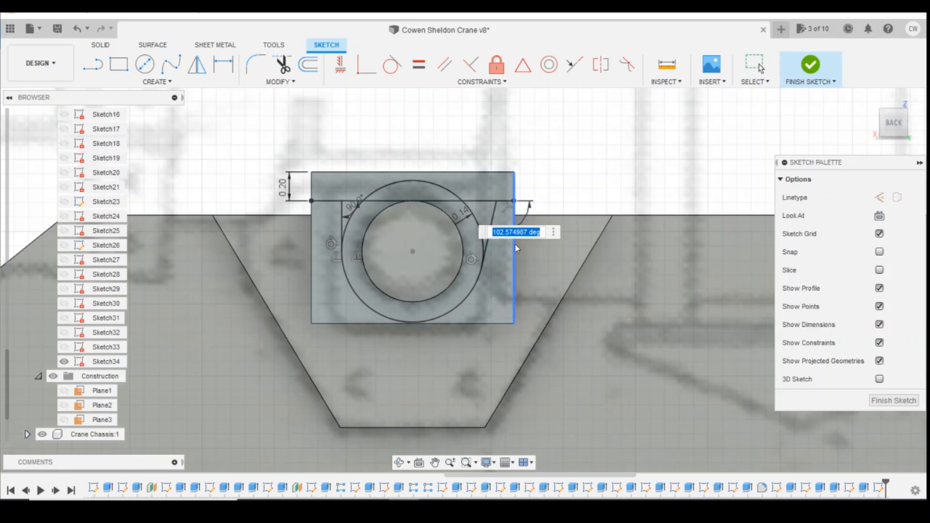
type("90")
key("Return")
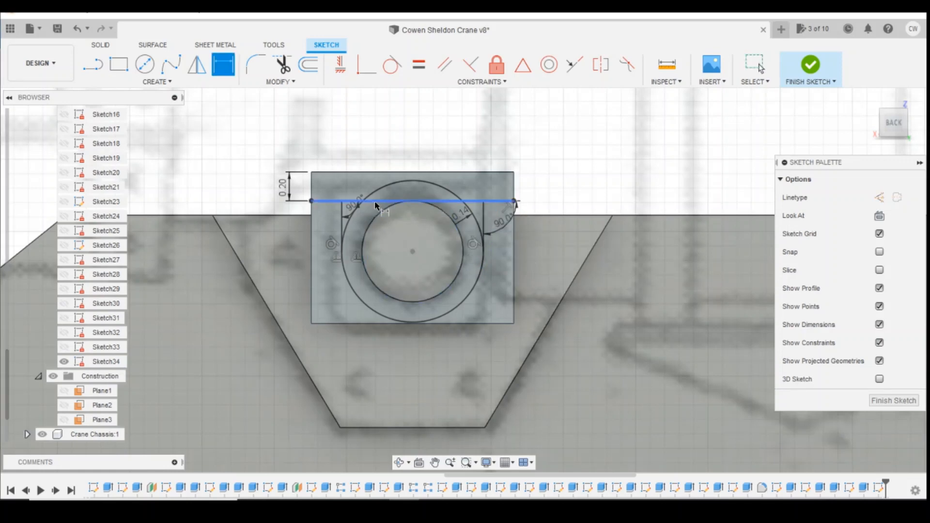
key("Escape")
Step: Extrude the upper strip, the two corner areas beside the outer circle and the ring around the bearing by 0.1 mm
left_click(343, 187)
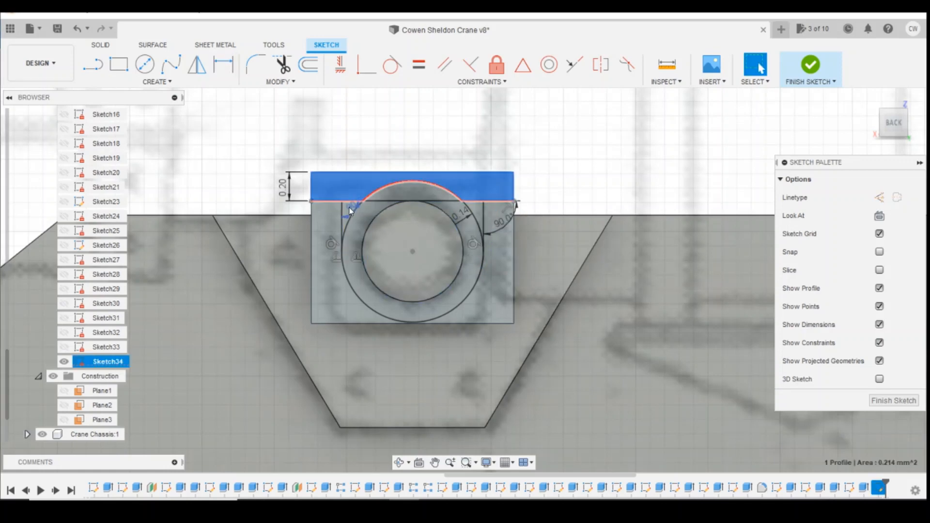
scroll(344, 213, "up", 3)
left_click(347, 215, "shift")
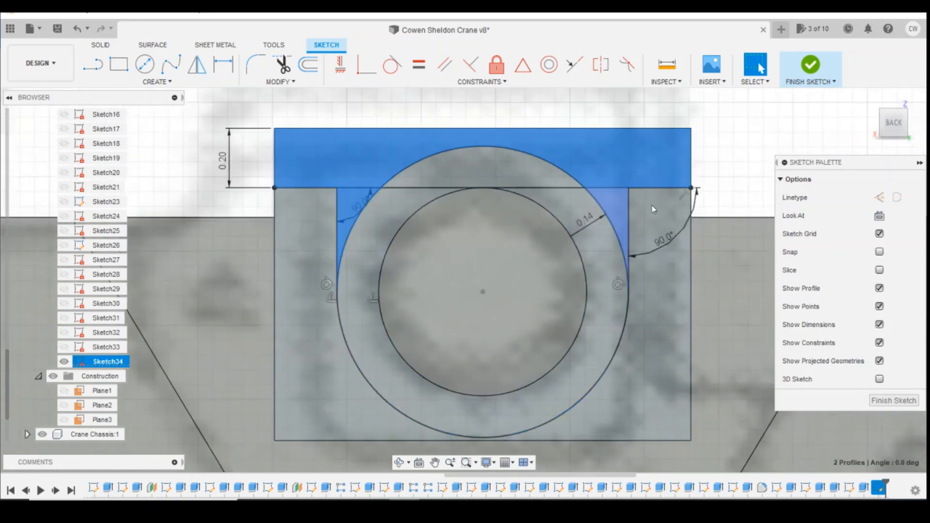
left_click(600, 264, "shift")
right_click(600, 263)
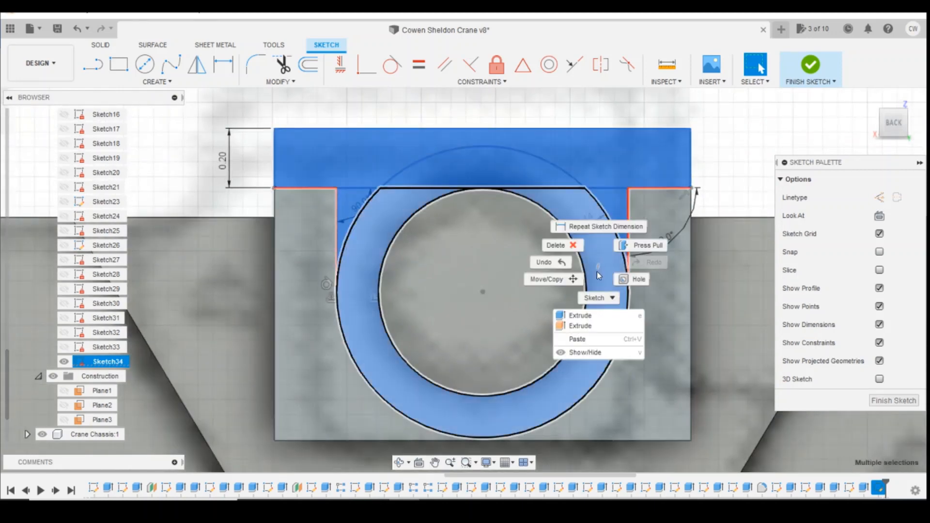
left_click(586, 316)
type("0.1")
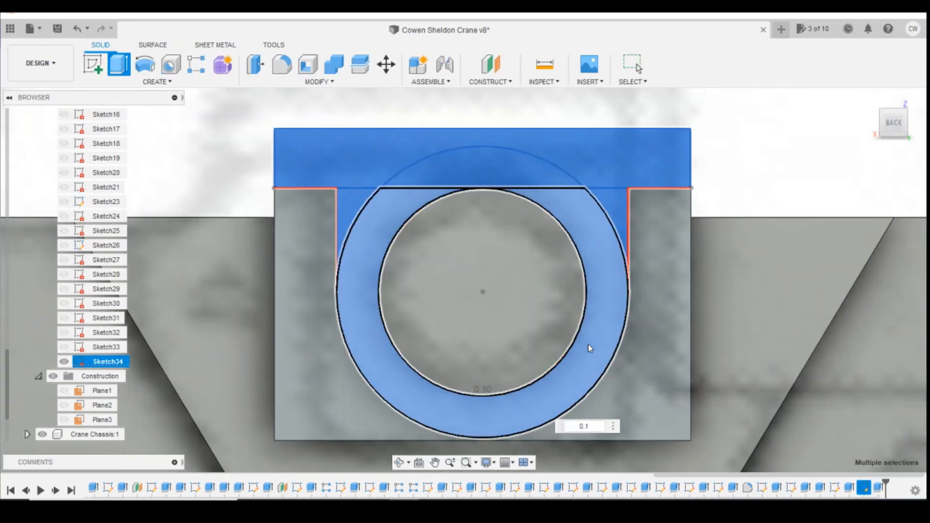
key("Return")
Step: Collapse the crane body's sketch list and hide the Diesel Mechanical Cranes reference canvas
scroll(475, 221, "down", 5)
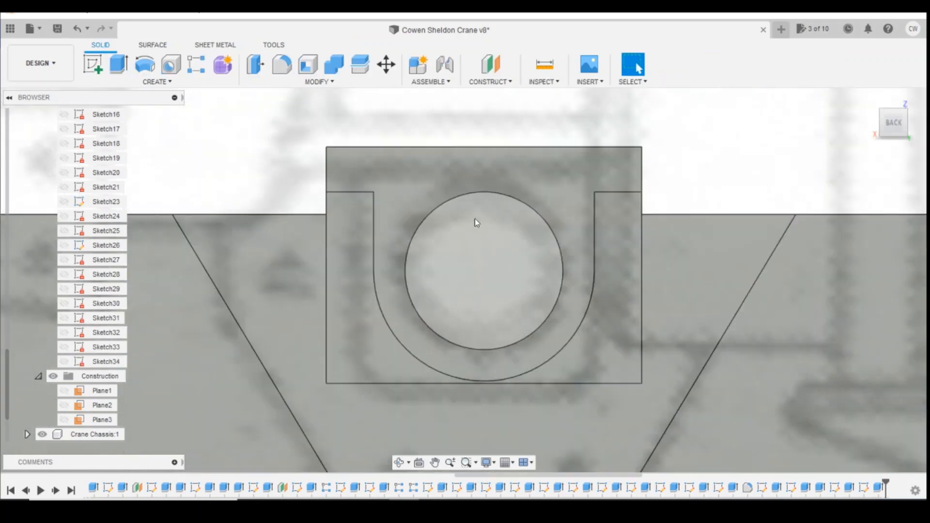
scroll(143, 259, "down", 2)
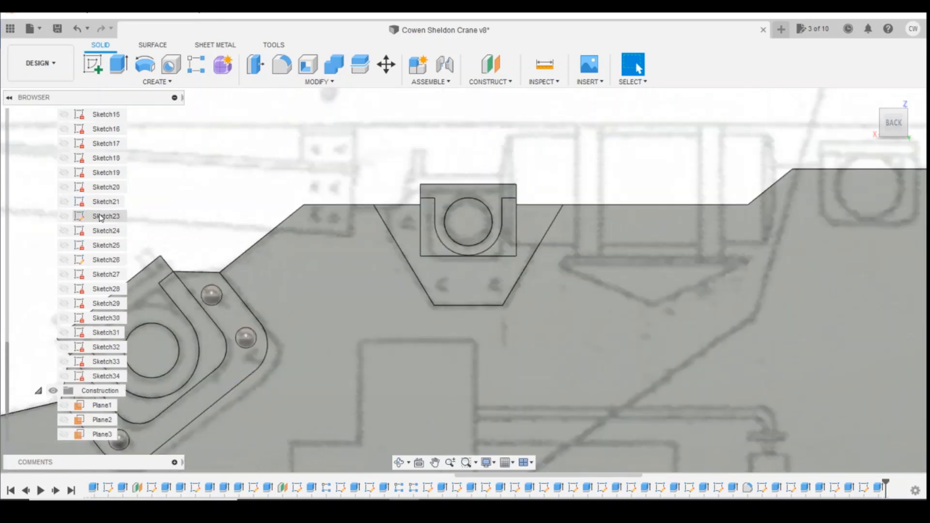
scroll(80, 169, "up", 5)
scroll(78, 165, "up", 2)
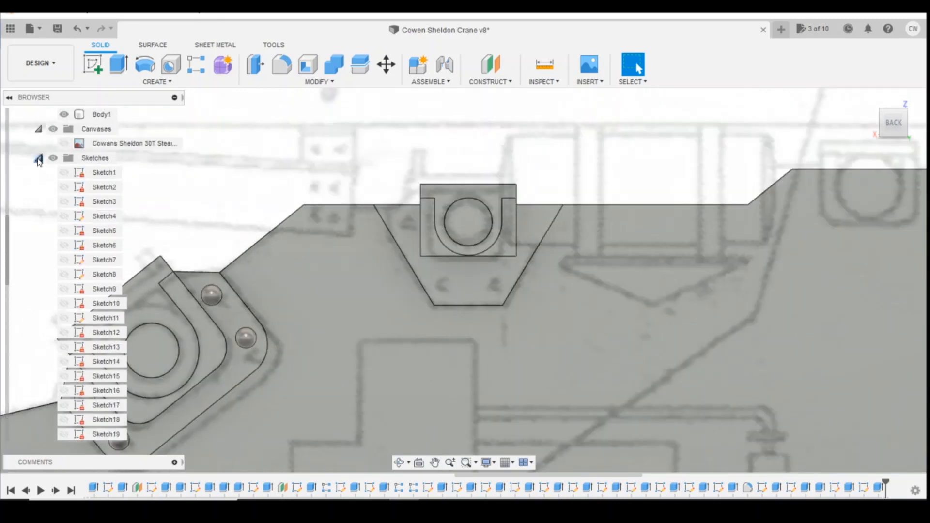
left_click(38, 158)
left_click(53, 173)
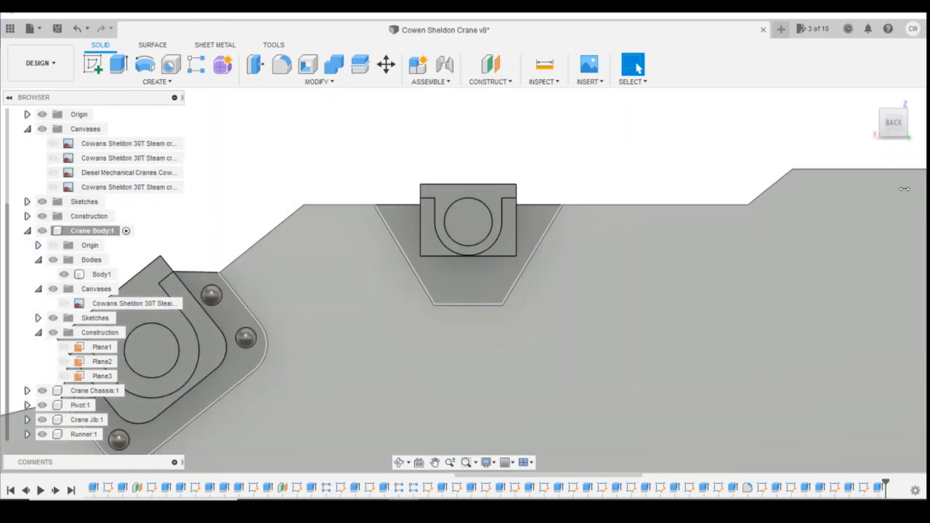
Step: Inspect the two finished bearing brackets at an angle and compare them with the crane's reference photo
left_click_drag(904, 125, 912, 125)
scroll(803, 235, "down", 3)
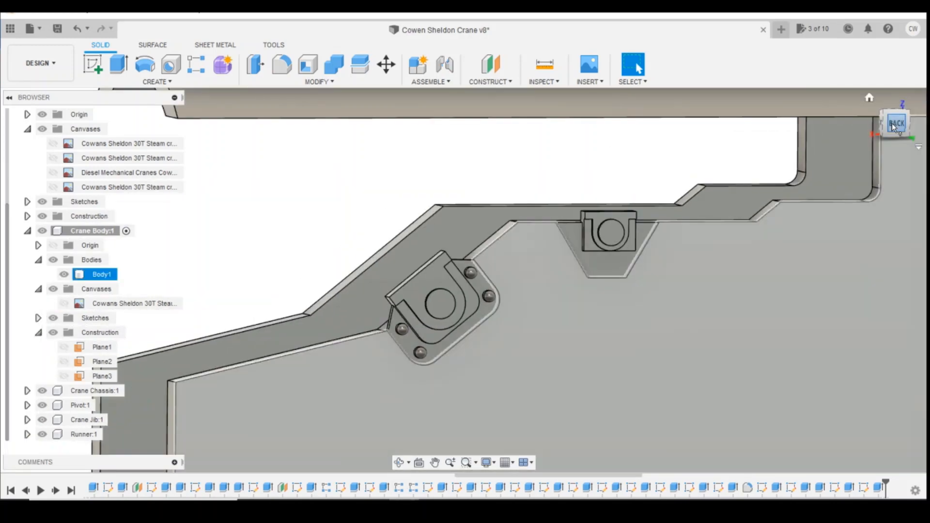
middle_click_drag(821, 228, 379, 473, "shift")
mouse_move(375, 499)
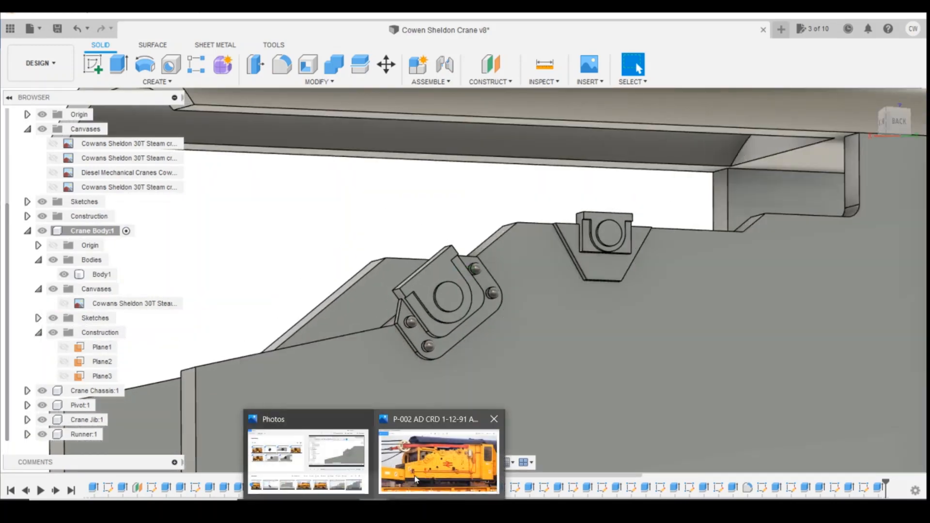
left_click(431, 469)
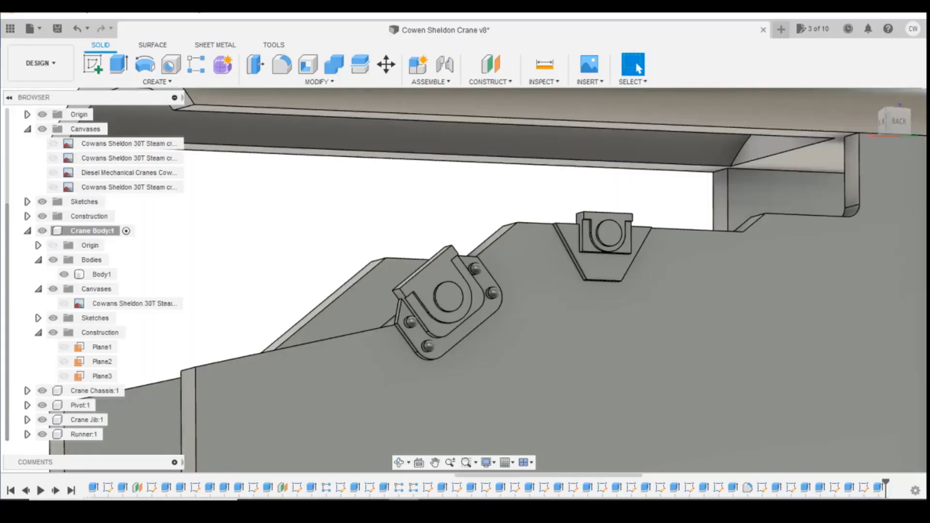
mouse_move(394, 465)
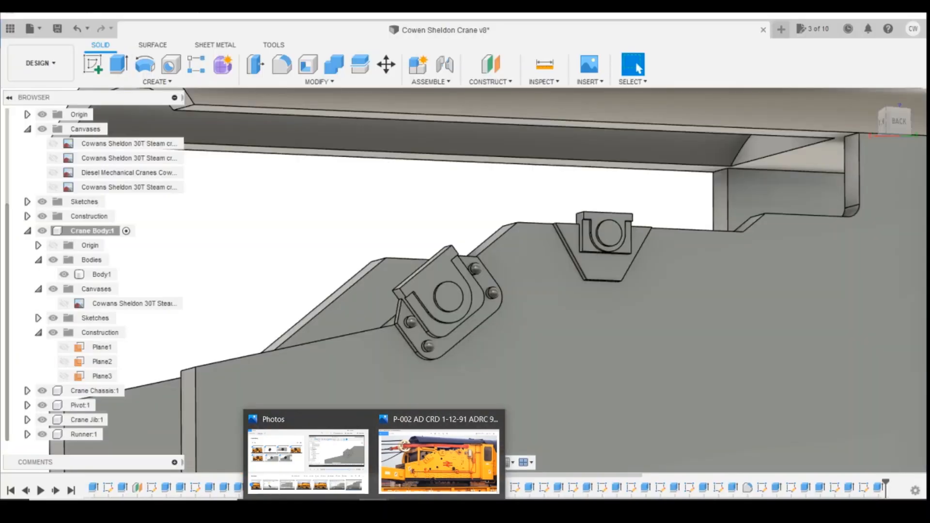
Step: Create a new sketch on the second bracket's tapered plate and draw a 0.3 mm diameter circle near its lower-left corner
left_click(612, 278)
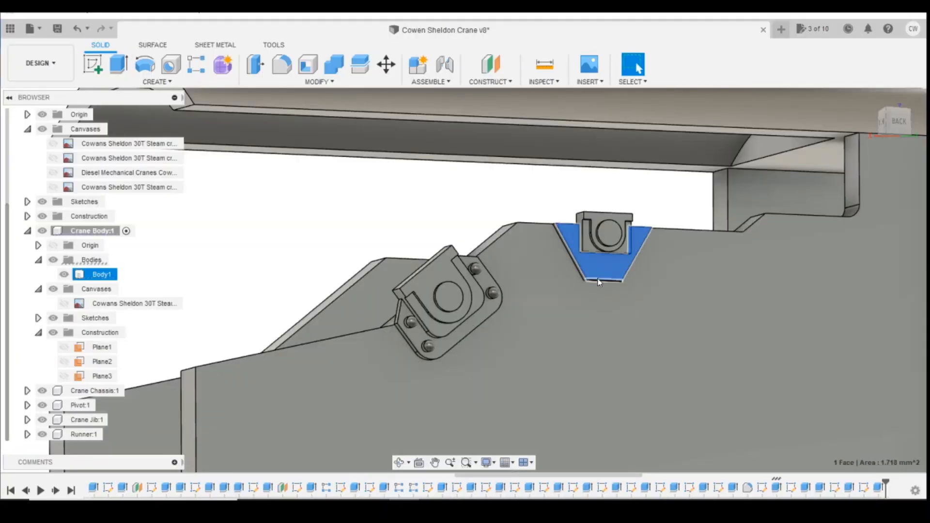
left_click(92, 64)
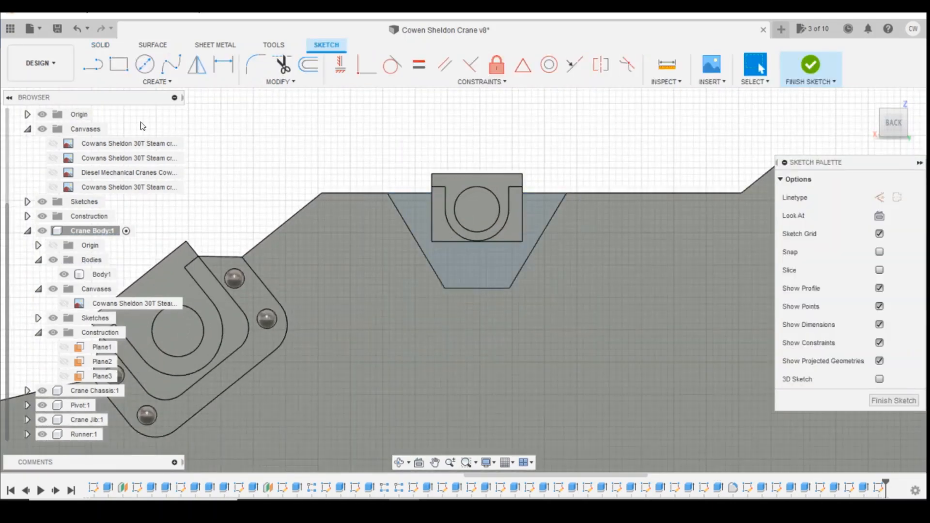
left_click(145, 64)
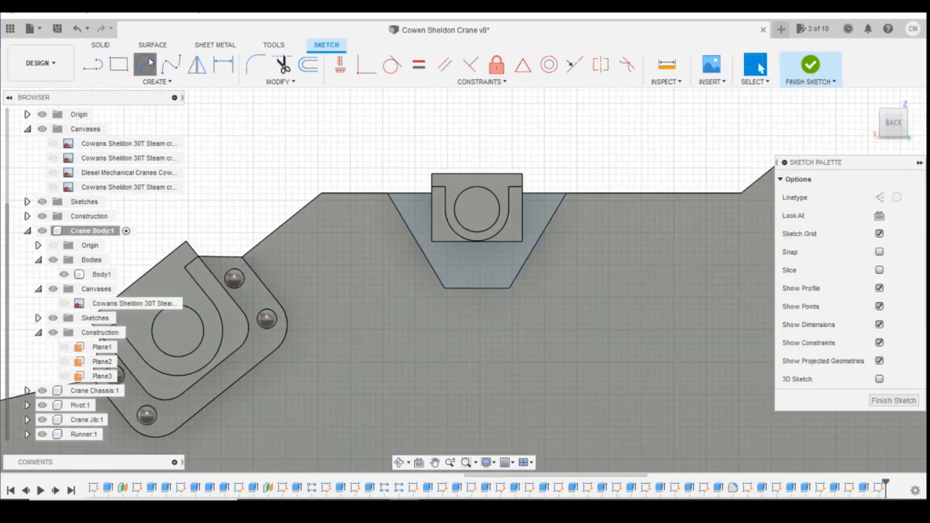
left_click(448, 261)
type(".3")
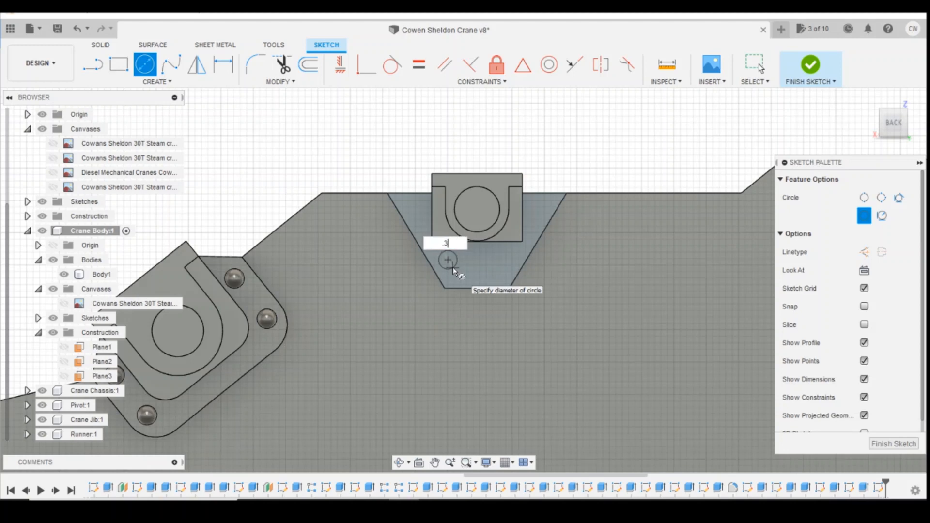
key("Return")
key("Escape")
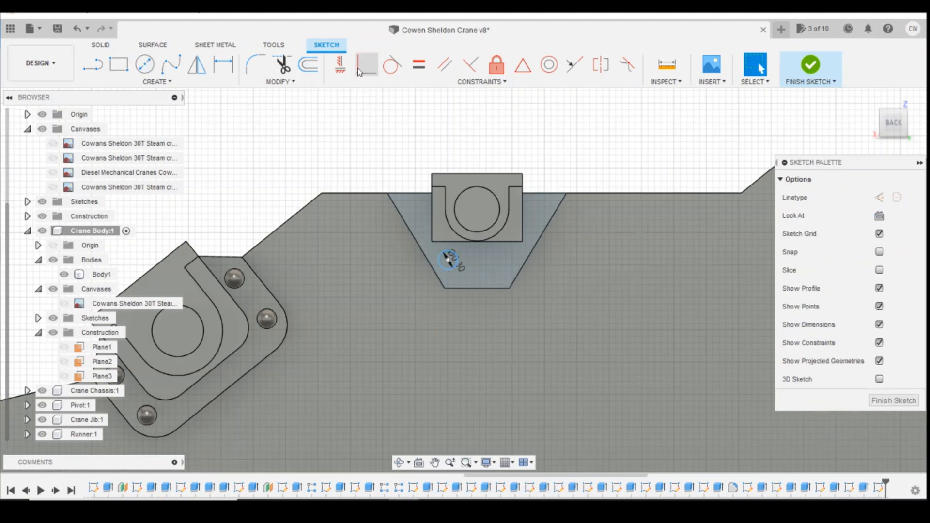
Step: Check the reference photo and dimension the circle's centre 0.3 mm vertically above the plate's lower-left corner
scroll(462, 231, "up", 3)
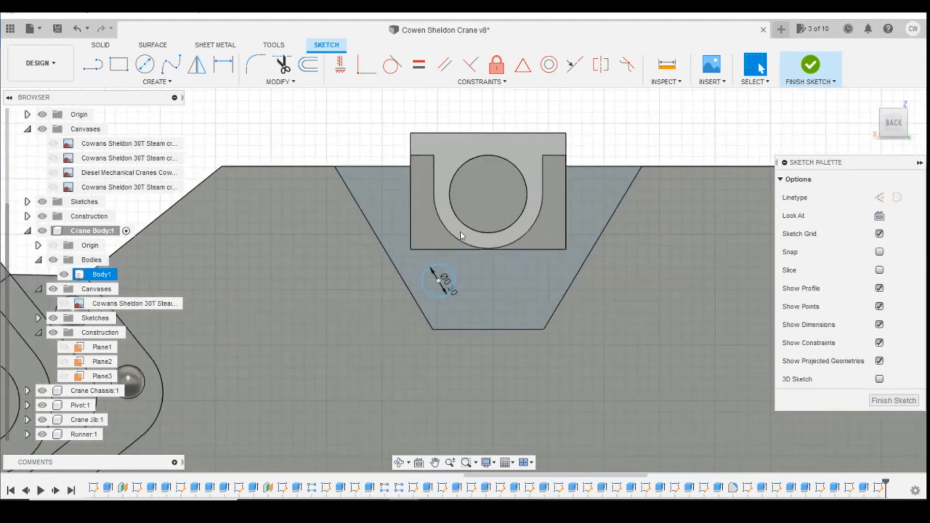
key("d")
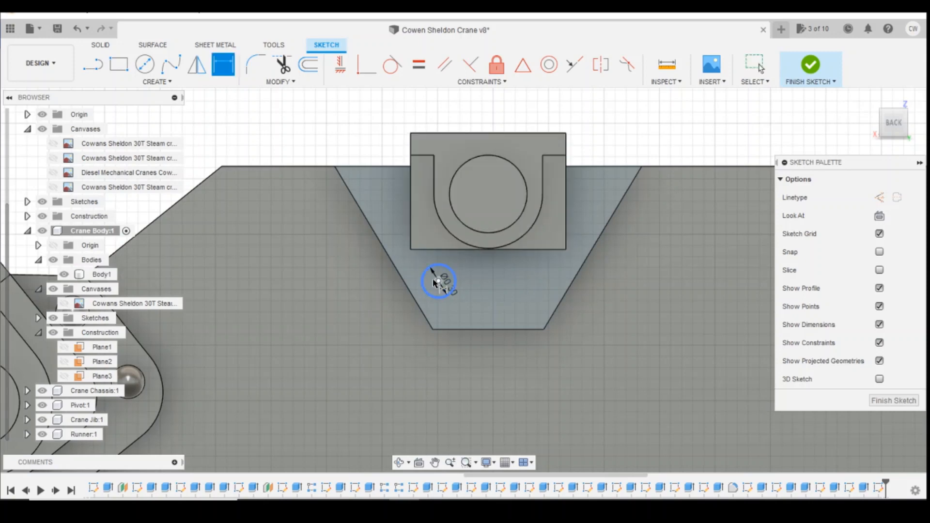
left_click(439, 281)
left_click(432, 329)
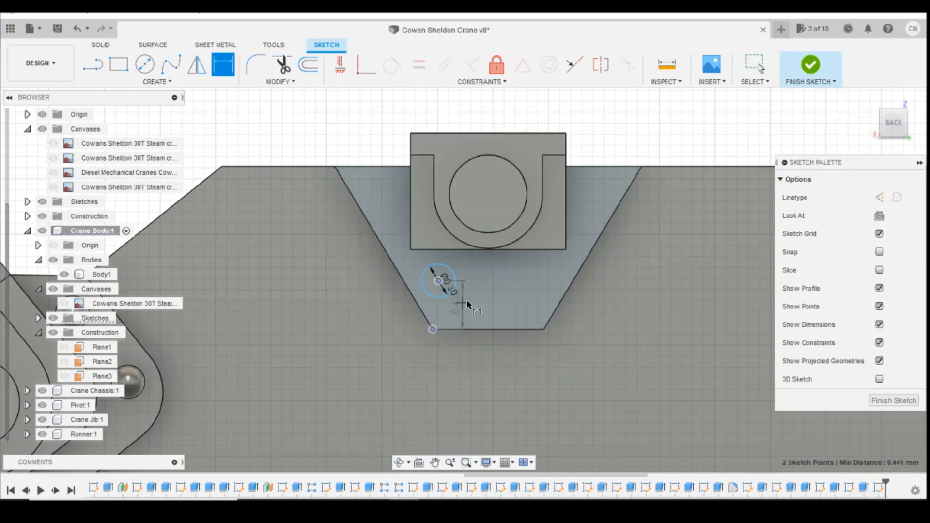
left_click(468, 304)
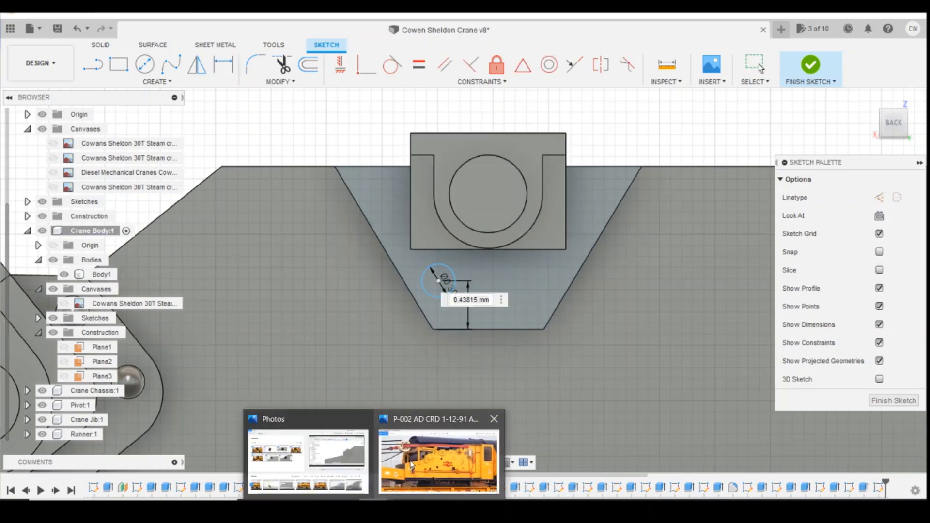
left_click(412, 466)
key("alt+Tab")
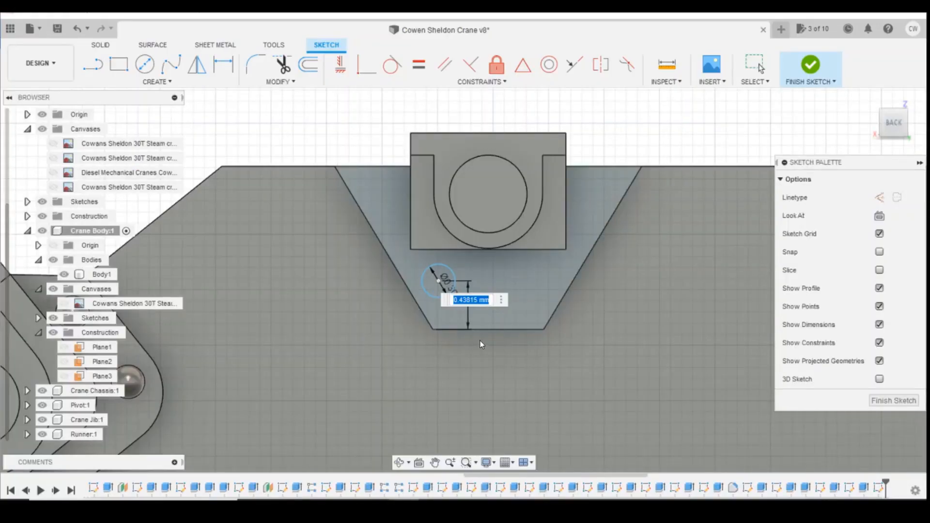
type("0.3")
key("Return")
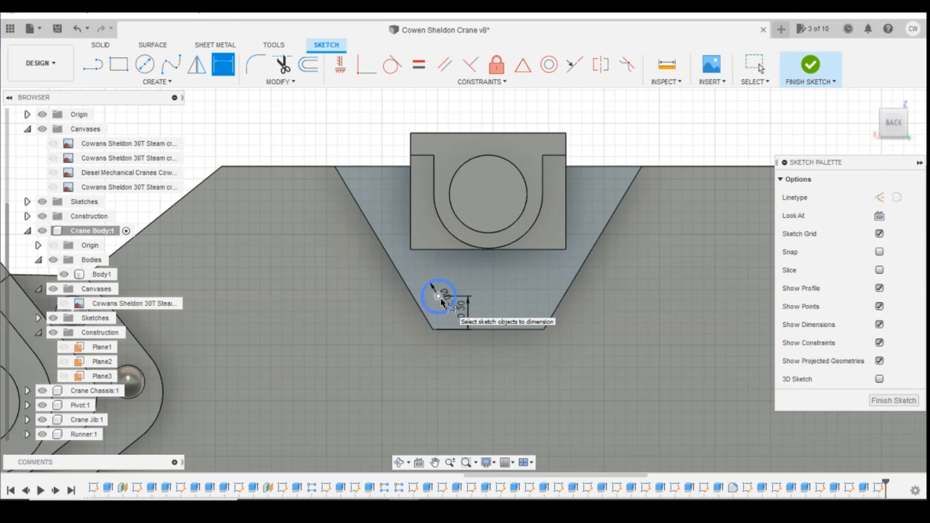
Step: Dimension the circle's centre 0.1 mm horizontally from the plate's lower-left corner
left_click(433, 330)
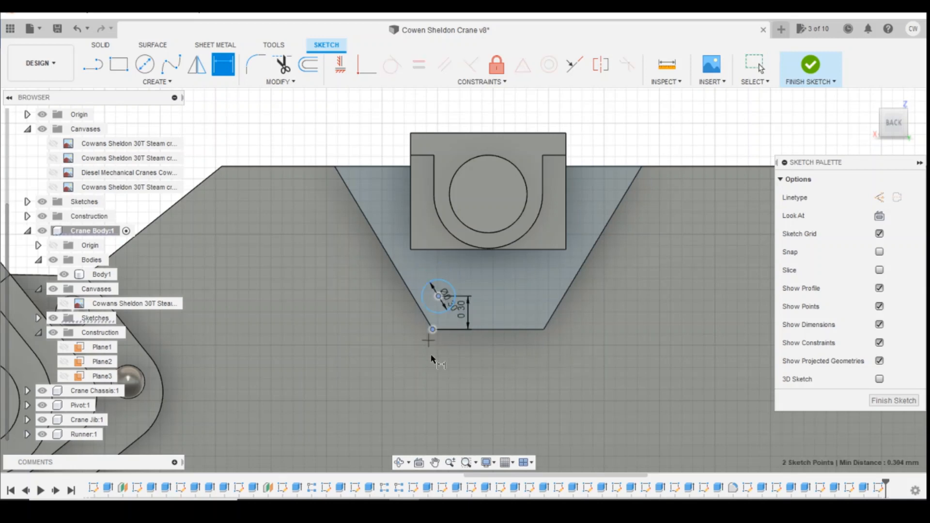
left_click(436, 271)
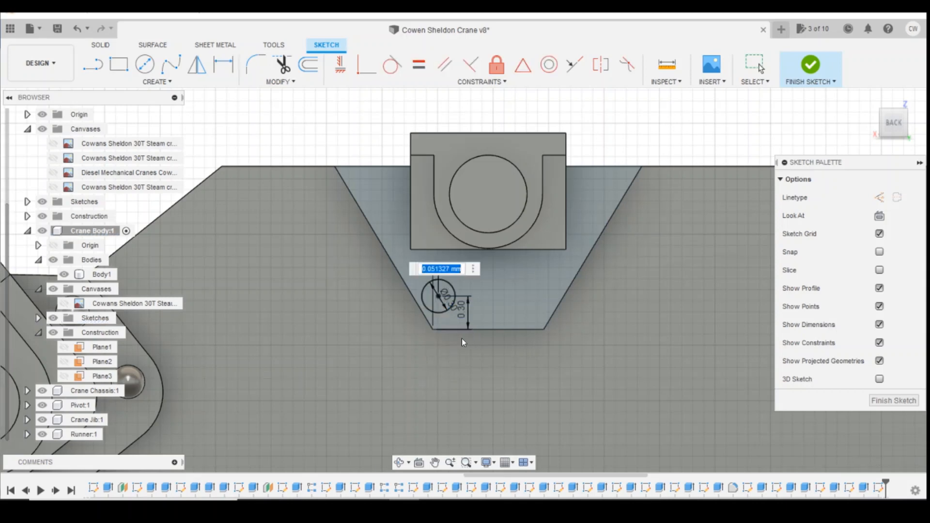
type("0.1")
key("Return")
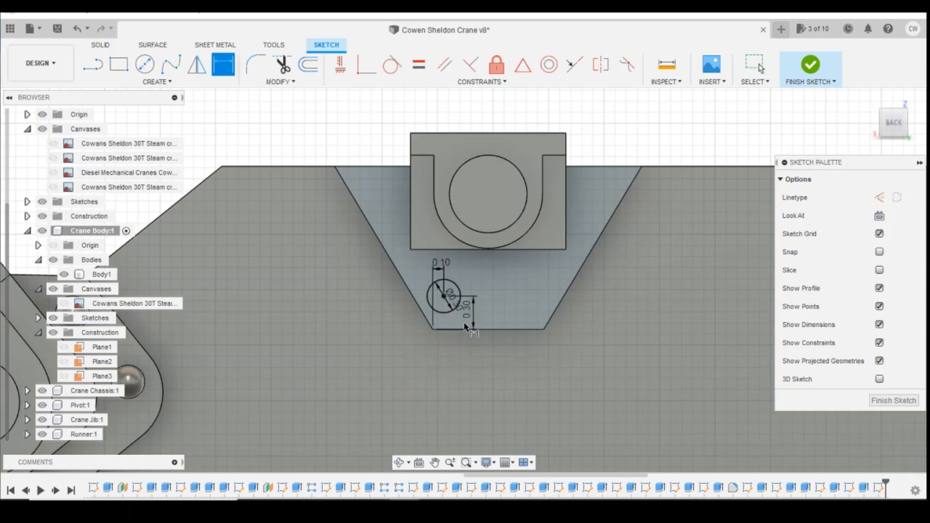
Step: Finish the sketch and extrude the small circle into a raised bolt head on the tapered plate
left_click(810, 73)
scroll(445, 294, "up", 3)
left_click(445, 296)
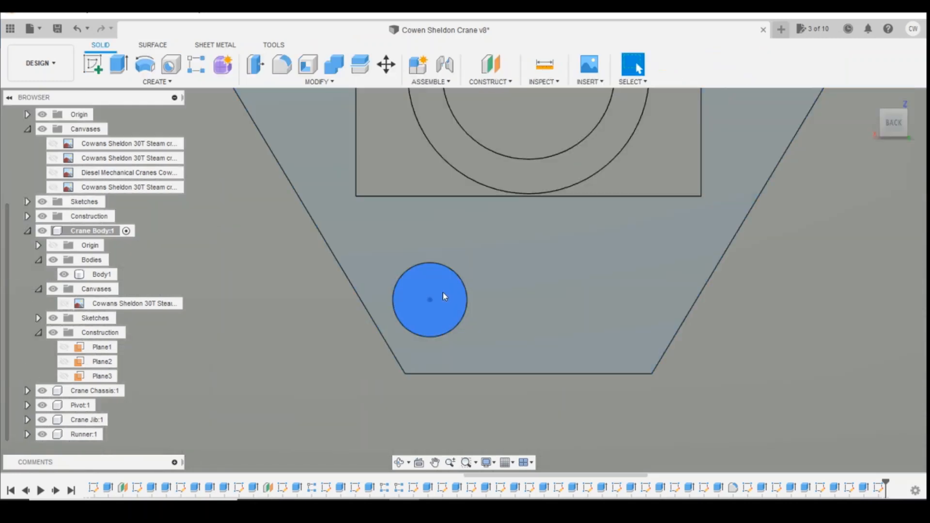
right_click(443, 293)
left_click(429, 342)
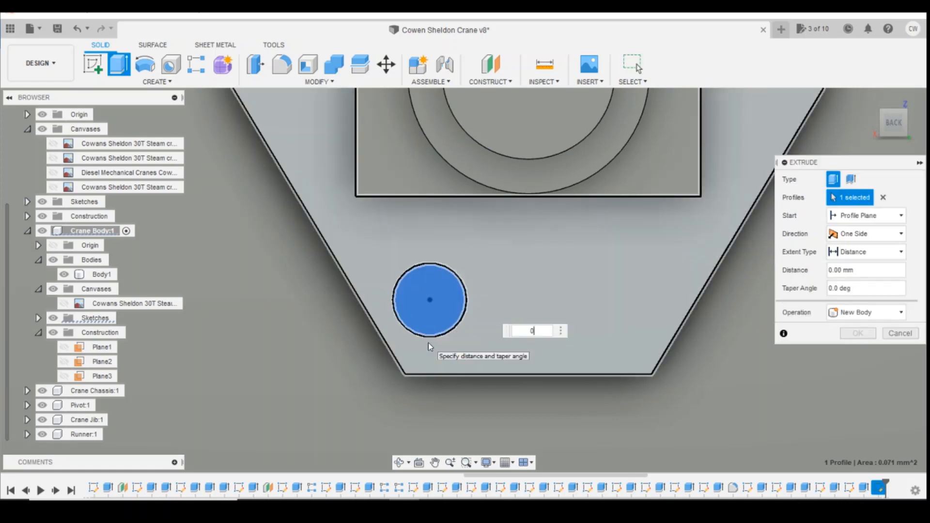
key("Escape")
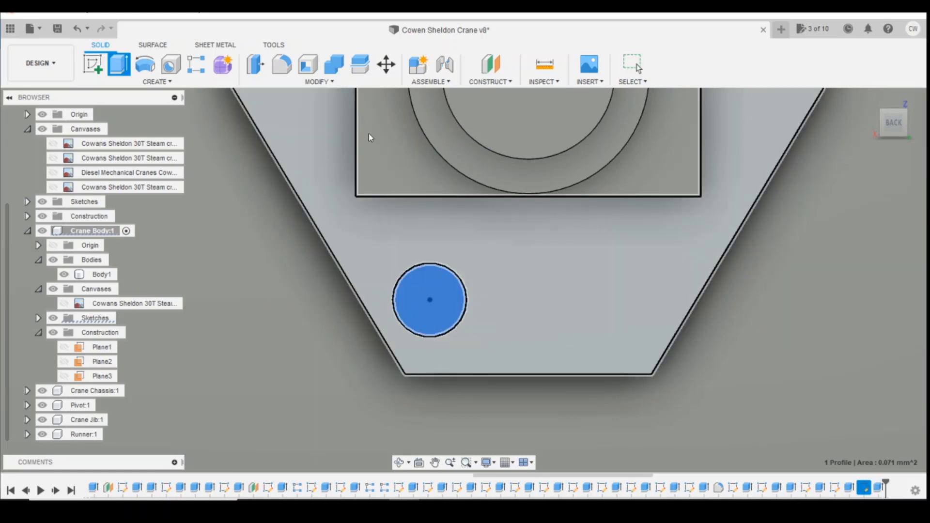
key("Escape")
Step: Fillet the bolt head's outer circular edge to give it a domed shape
key("f")
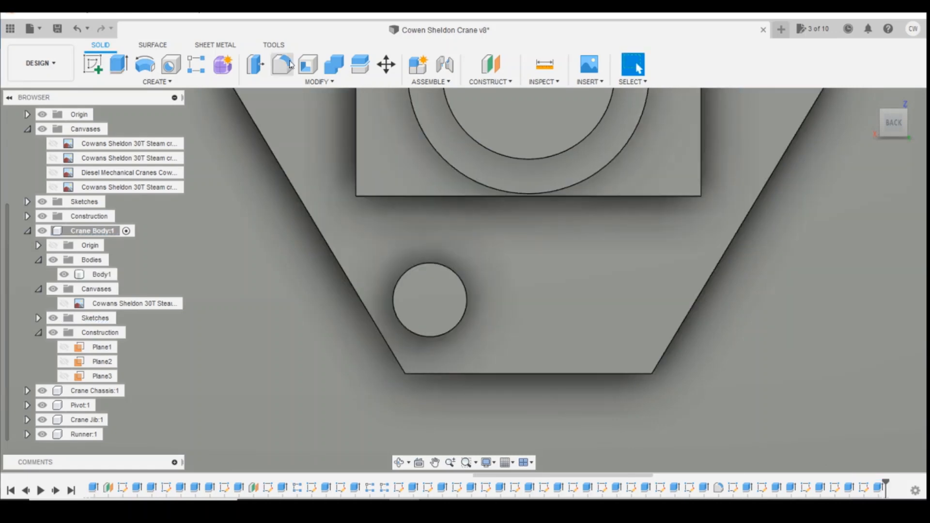
left_click(436, 284)
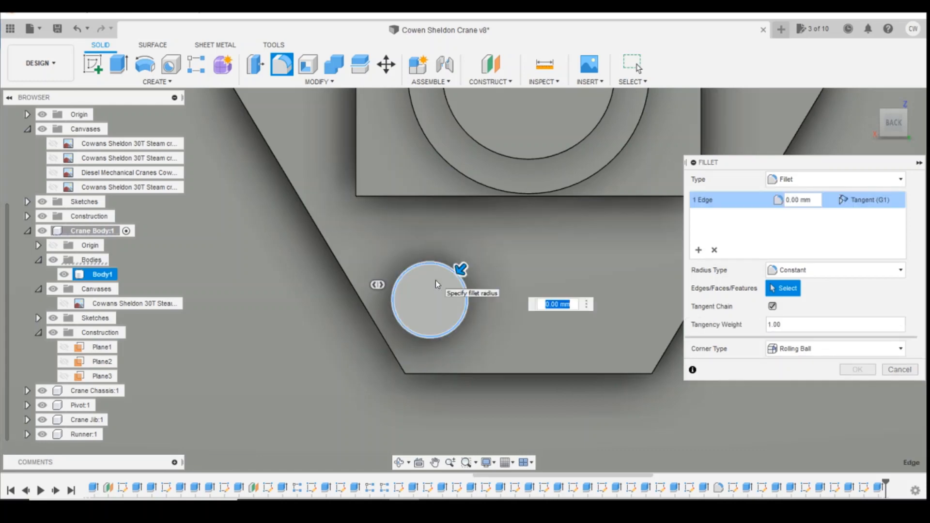
type("4")
key("Return")
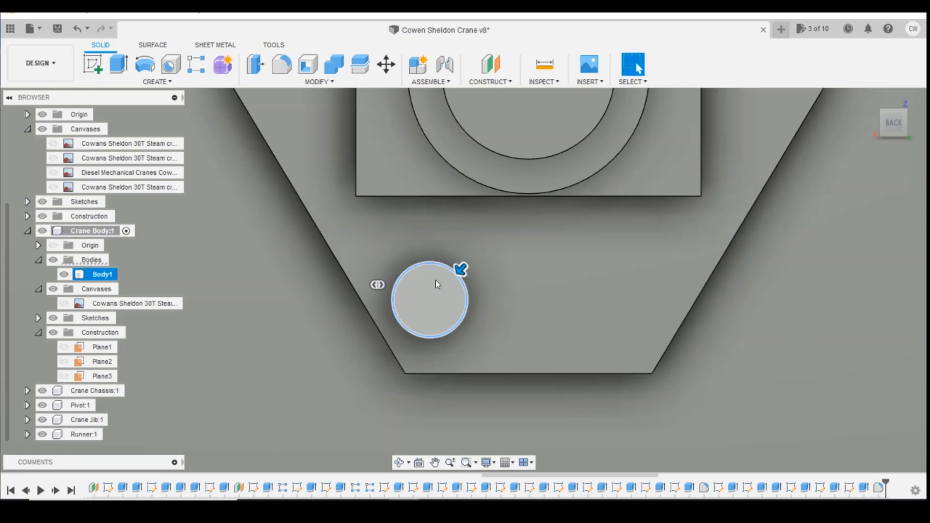
scroll(436, 280, "down", 4)
key("Escape")
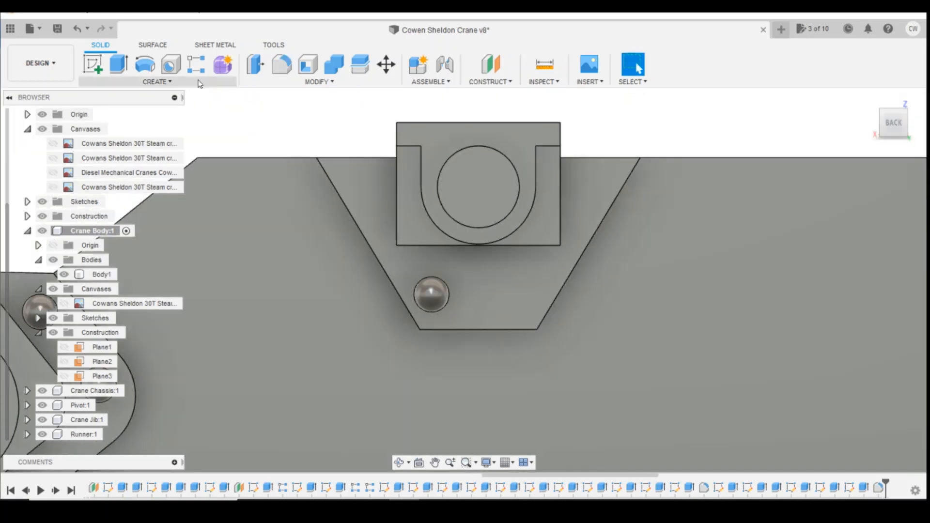
Step: Create a rectangular pattern of the bolt head's extrude and fillet along the plate's bottom edge, quantity 2 over 0.8 mm
left_click(197, 65)
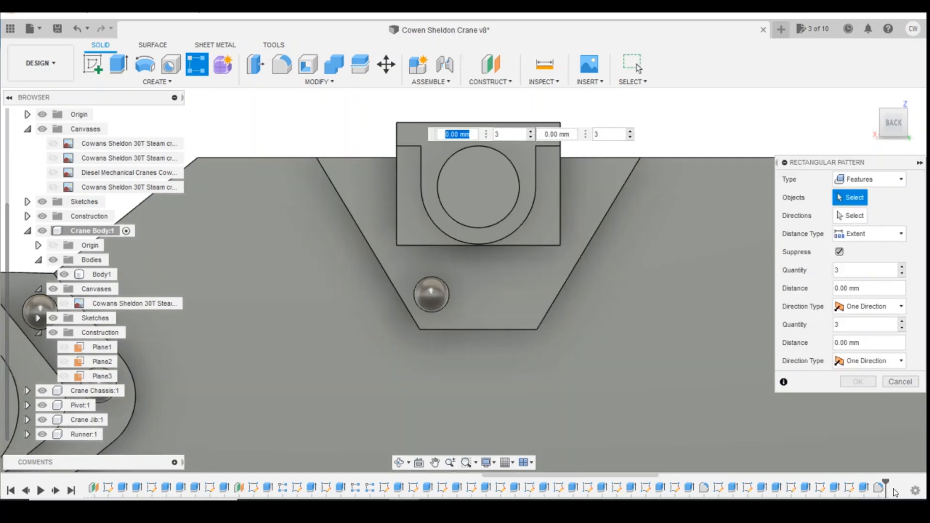
left_click(879, 487)
left_click(864, 487)
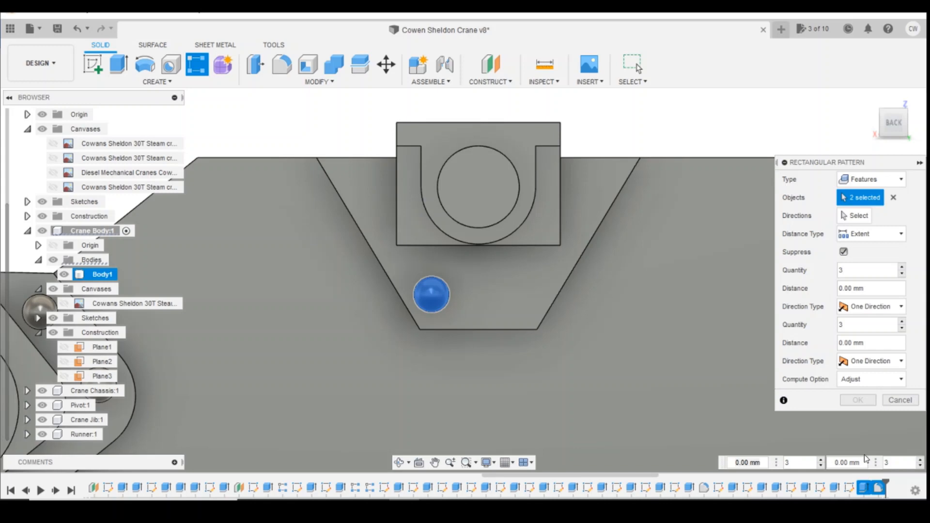
left_click(866, 216)
left_click(499, 329)
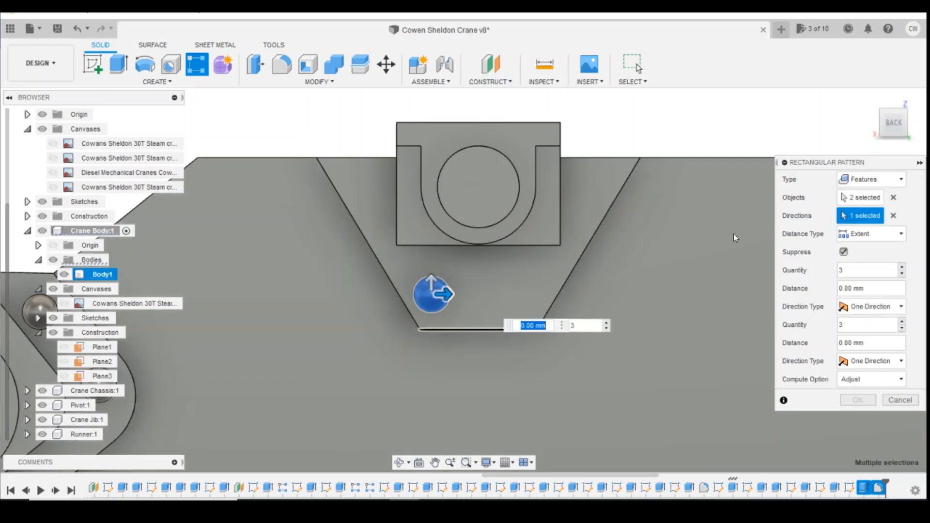
type("0.6")
key("Return")
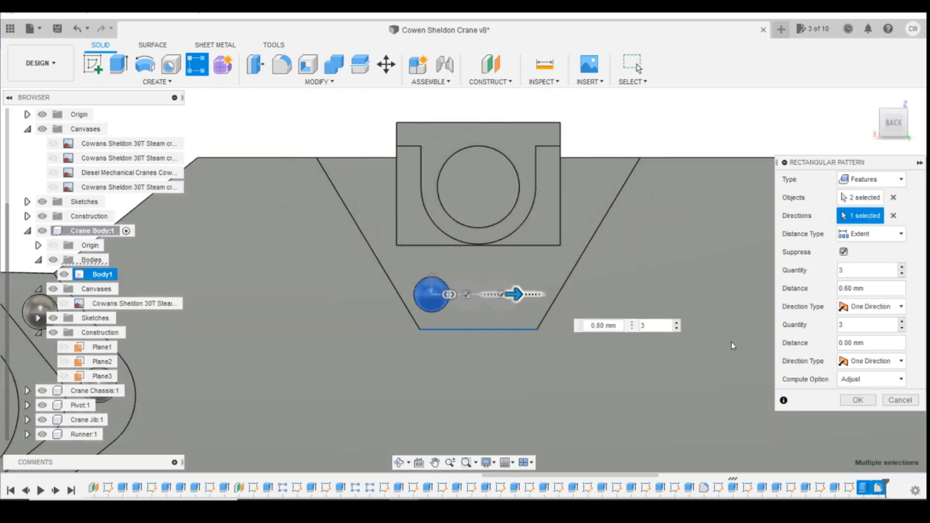
left_click(677, 331)
left_click(677, 329)
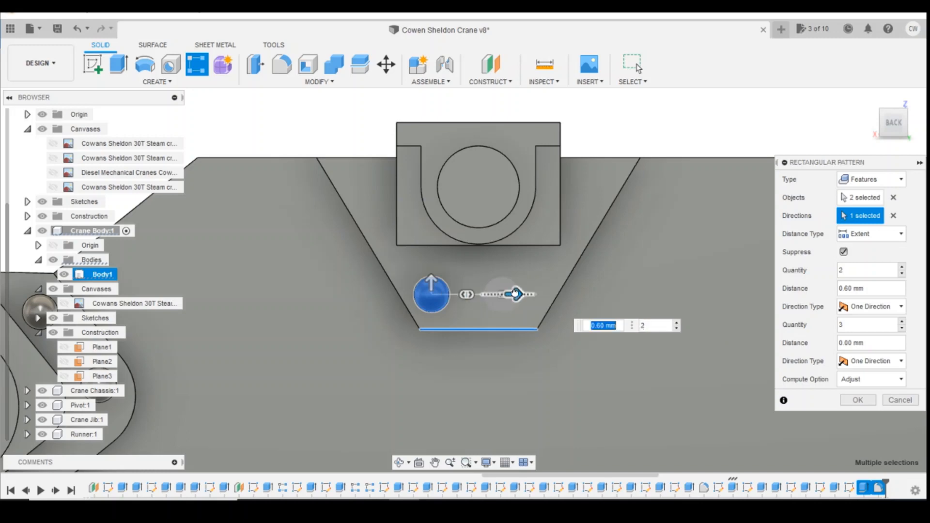
left_click_drag(513, 294, 534, 294)
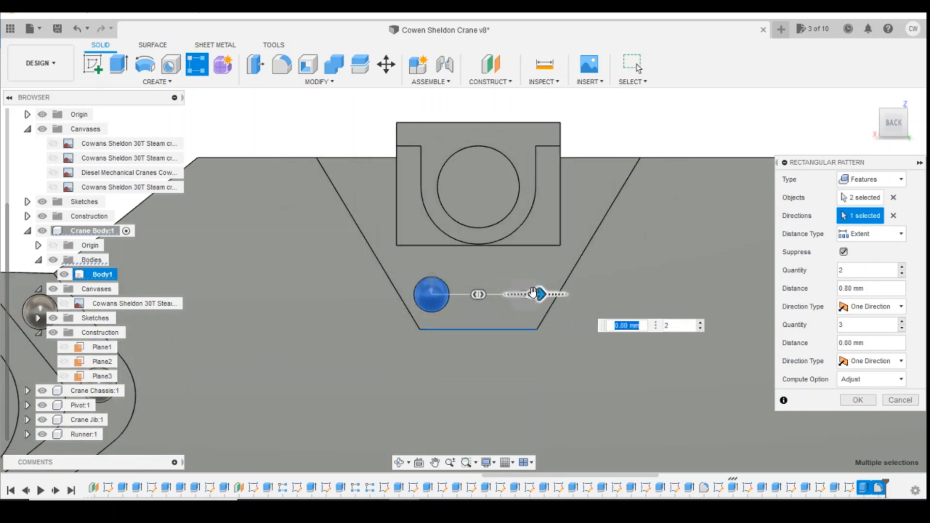
left_click(858, 400)
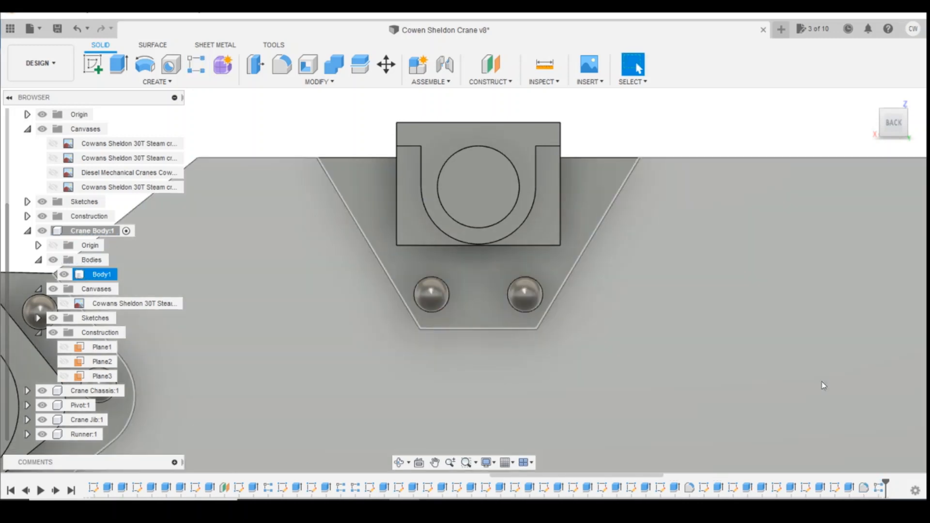
left_click(821, 383)
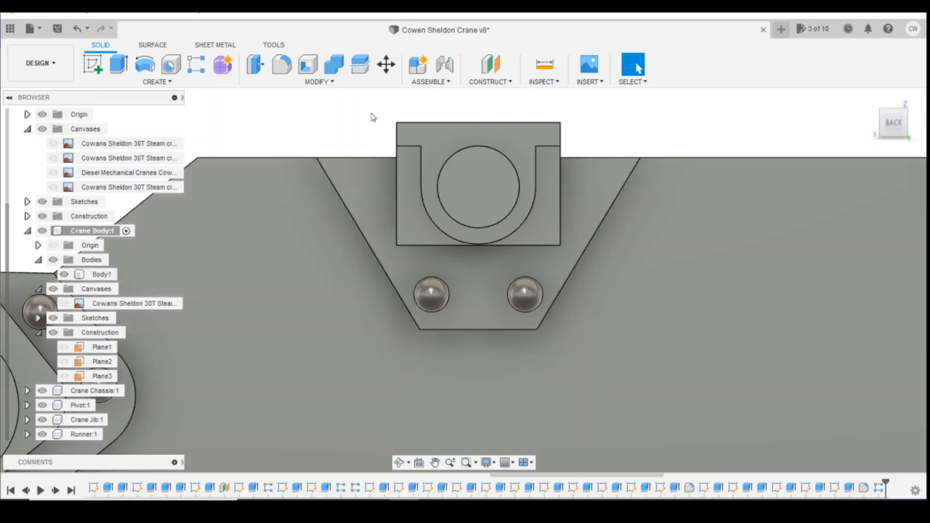
Step: Try to pattern only the lower-left bolt head's fillet along the plate's left slanted edge, quantity 2 over 1 mm
left_click(196, 64)
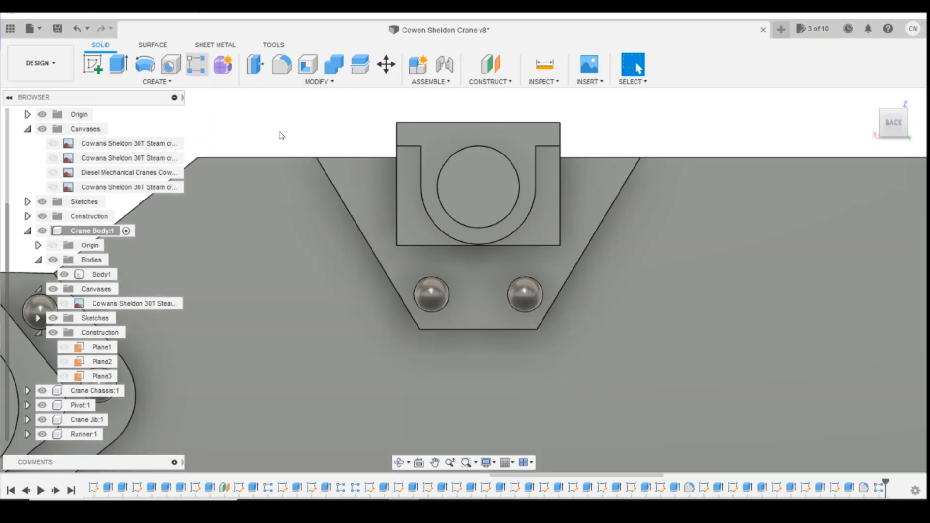
left_click(434, 284)
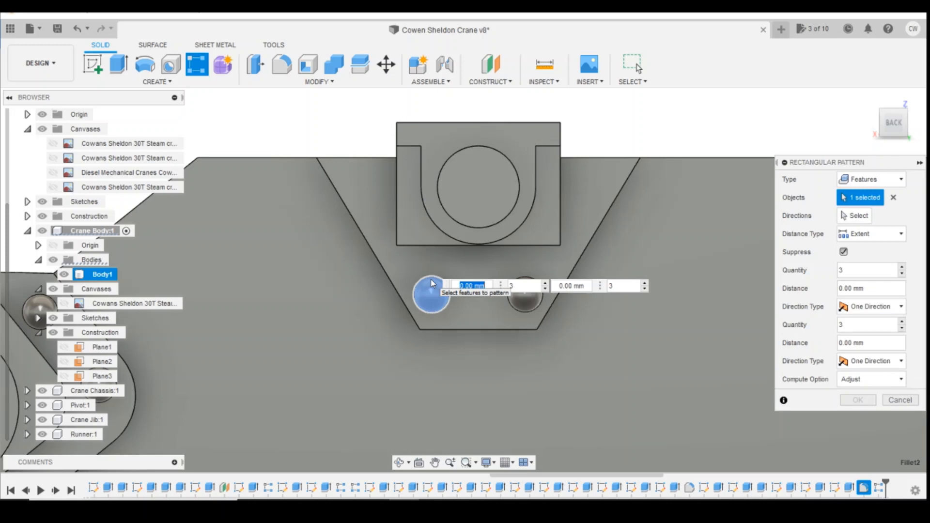
left_click(848, 216)
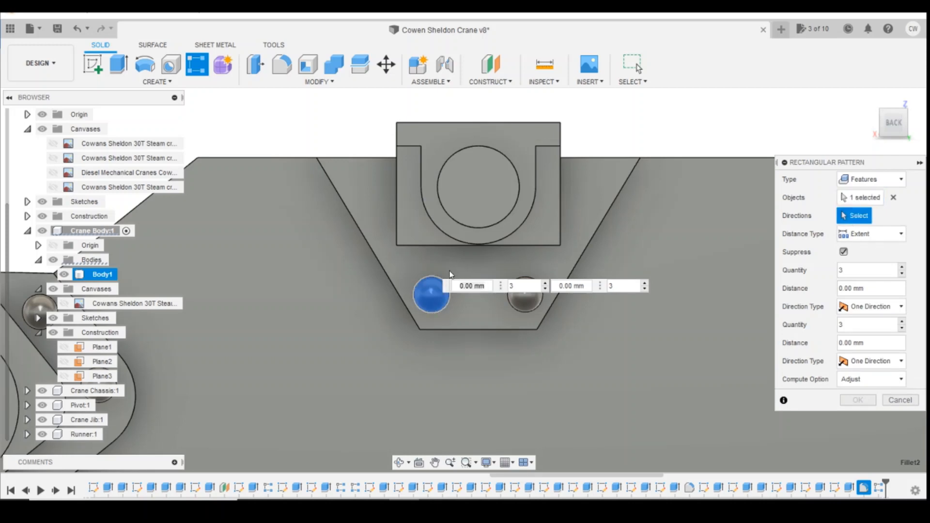
left_click(389, 275)
left_click_drag(435, 293, 348, 199)
key("Tab")
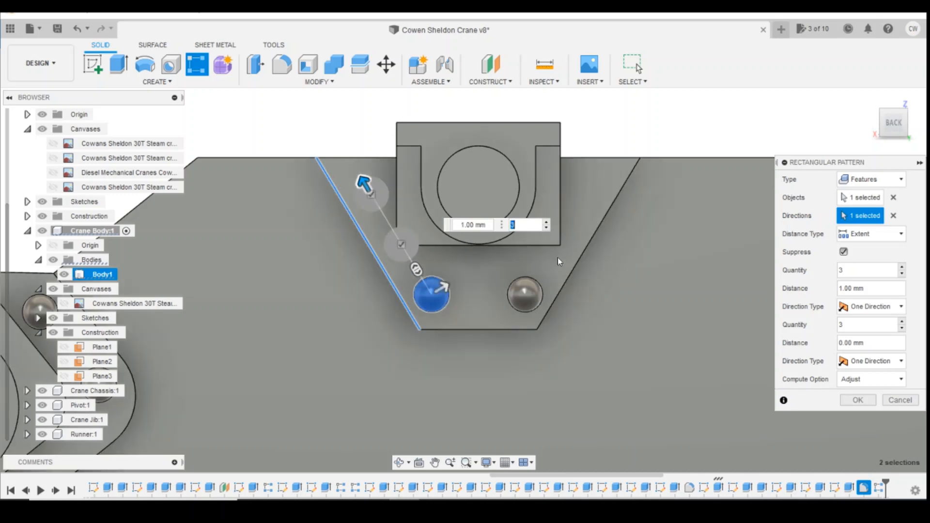
left_click(547, 228)
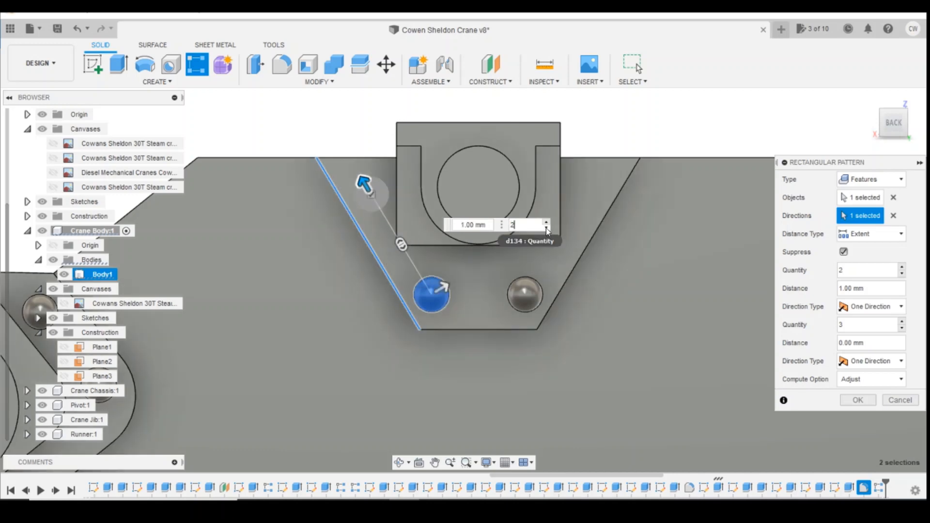
left_click(858, 400)
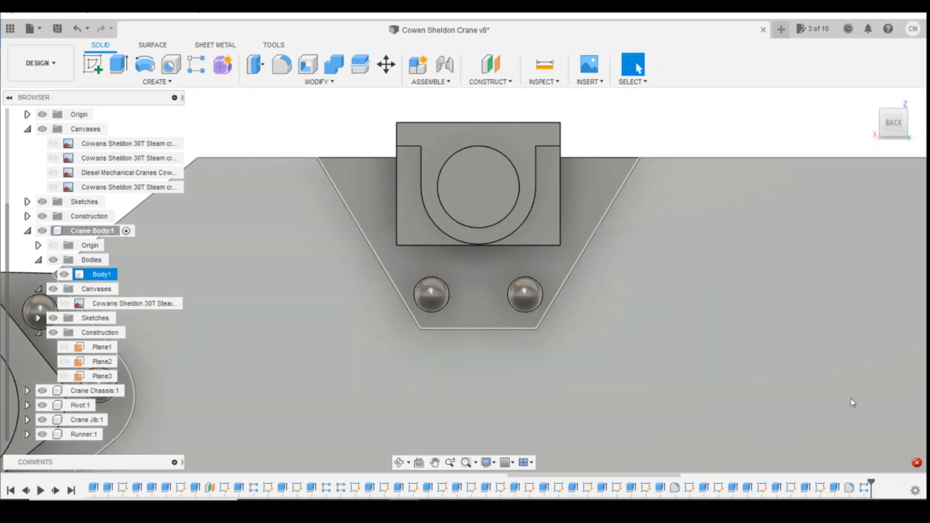
left_click(853, 403)
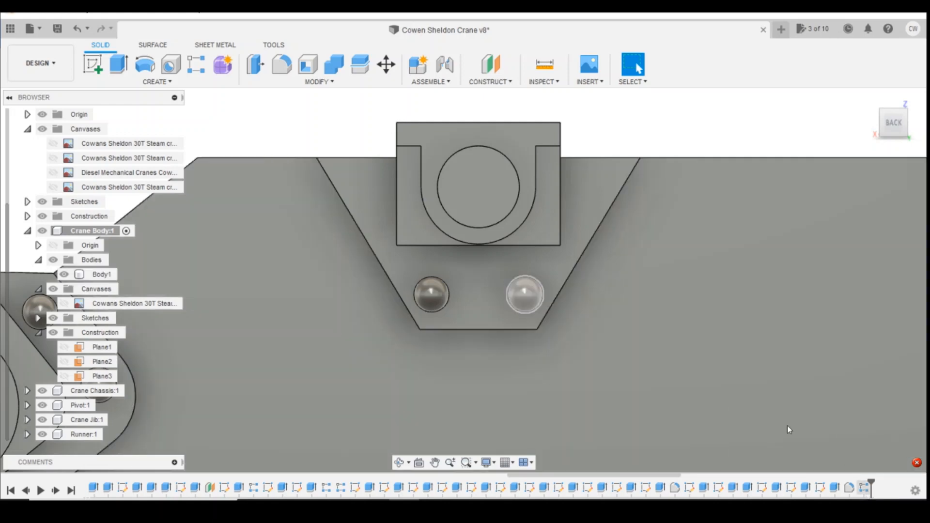
Step: Pattern the lower-left bolt head's extrude and fillet up the plate's left slanted edge, quantity 2 over 1.1 mm
left_click(194, 68)
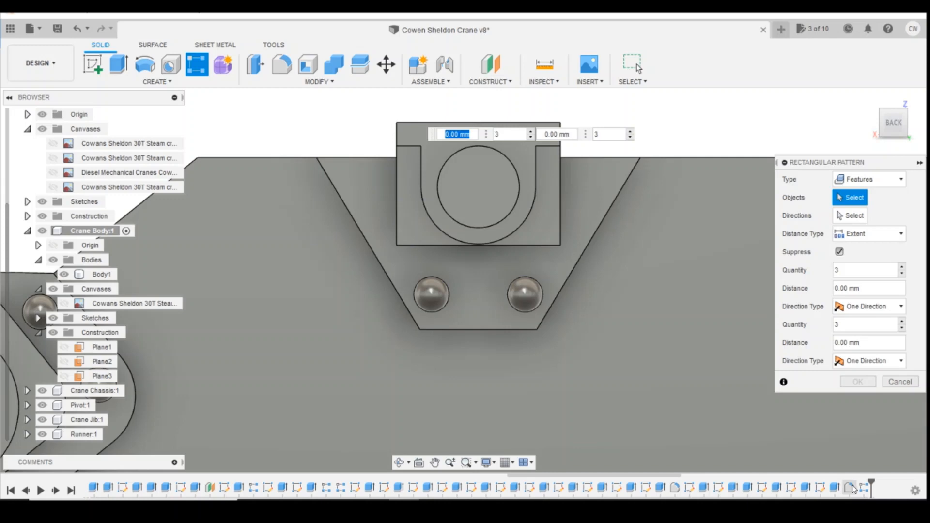
left_click(851, 489)
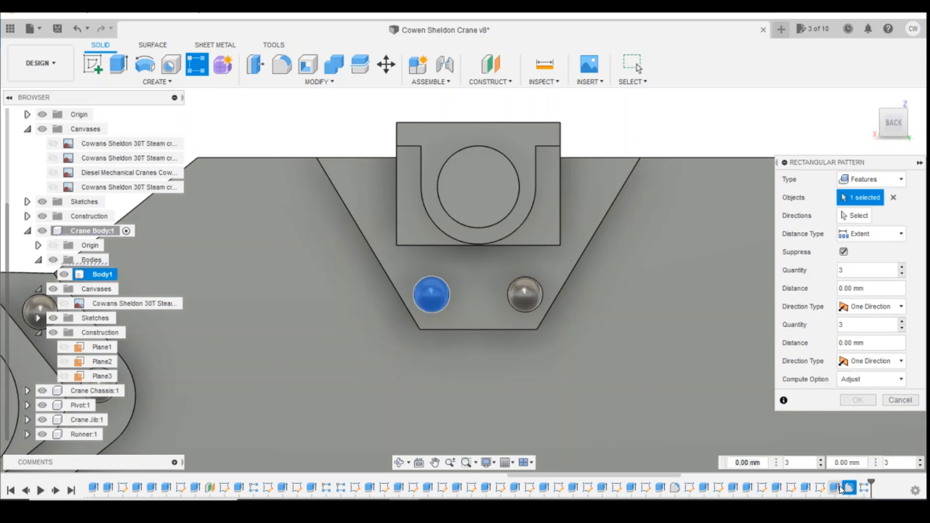
left_click(837, 488)
left_click(855, 217)
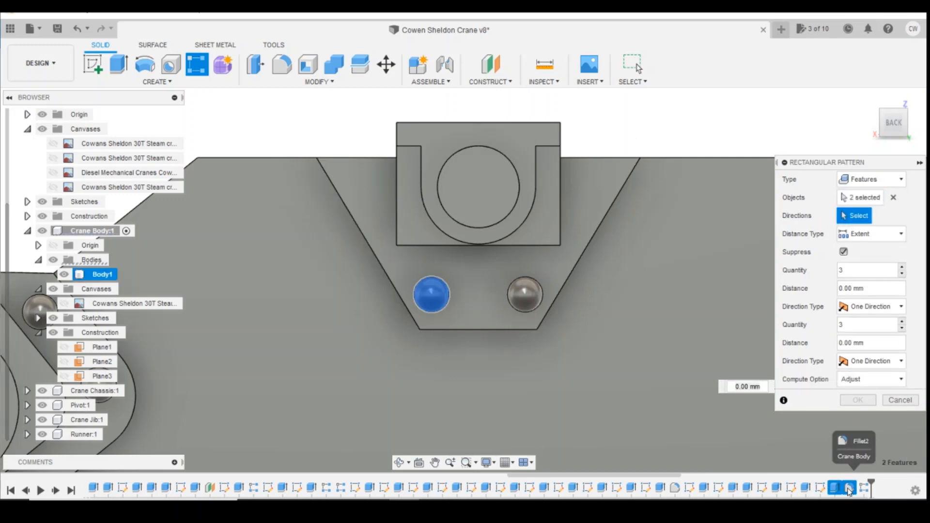
left_click(373, 249)
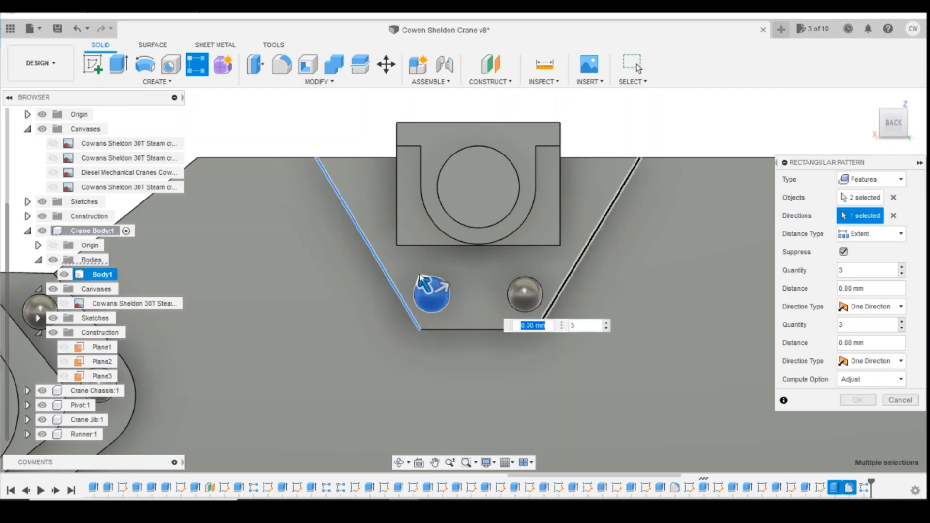
key("Tab")
type("2")
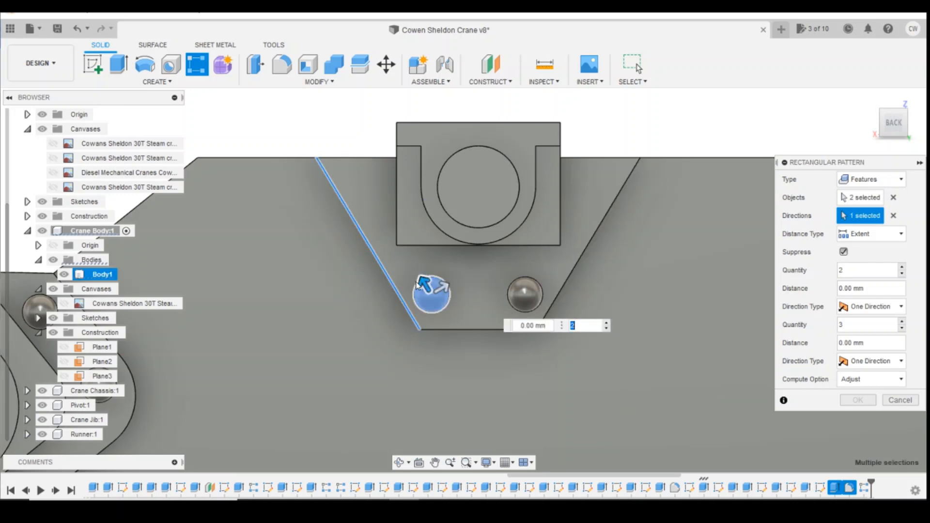
left_click_drag(423, 283, 341, 189)
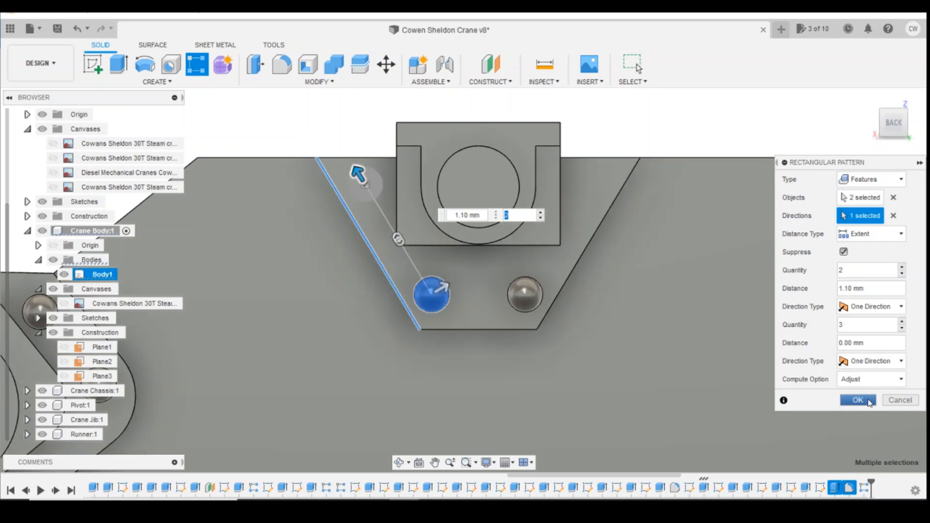
left_click(858, 401)
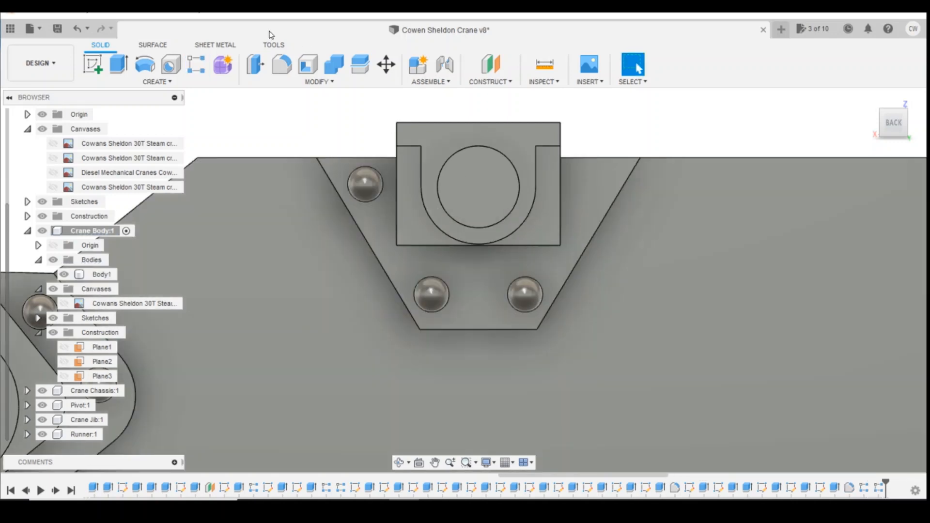
Step: Pattern the lower-right bolt head's pattern feature up the plate's right slanted edge, quantity 2 over 1.1 mm
left_click(196, 64)
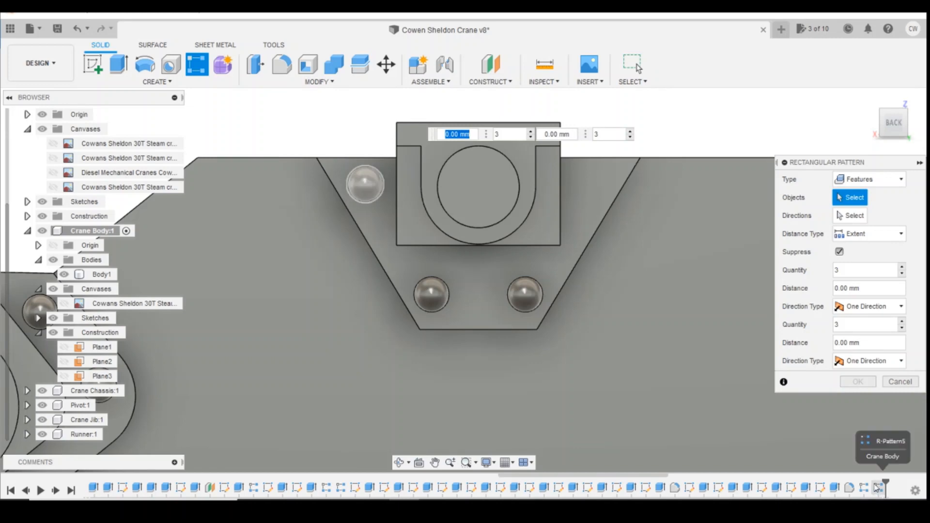
left_click(865, 489)
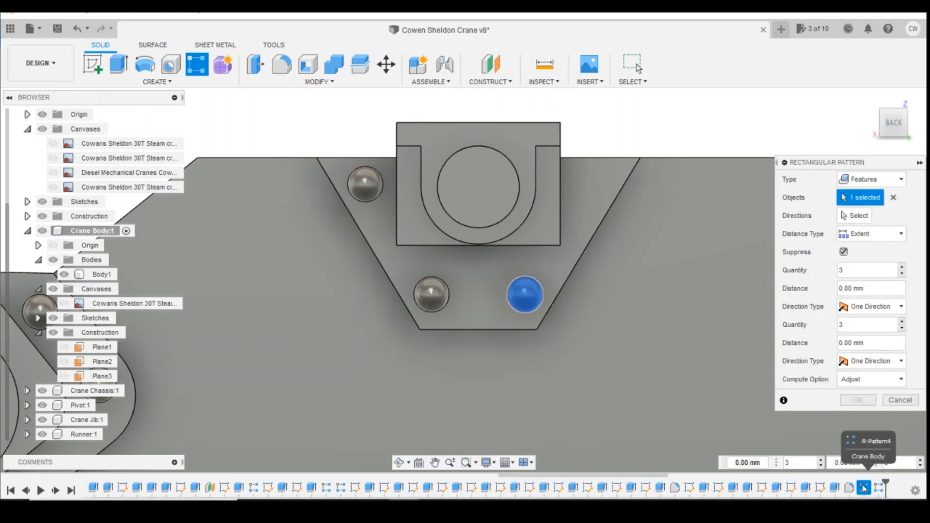
left_click(853, 216)
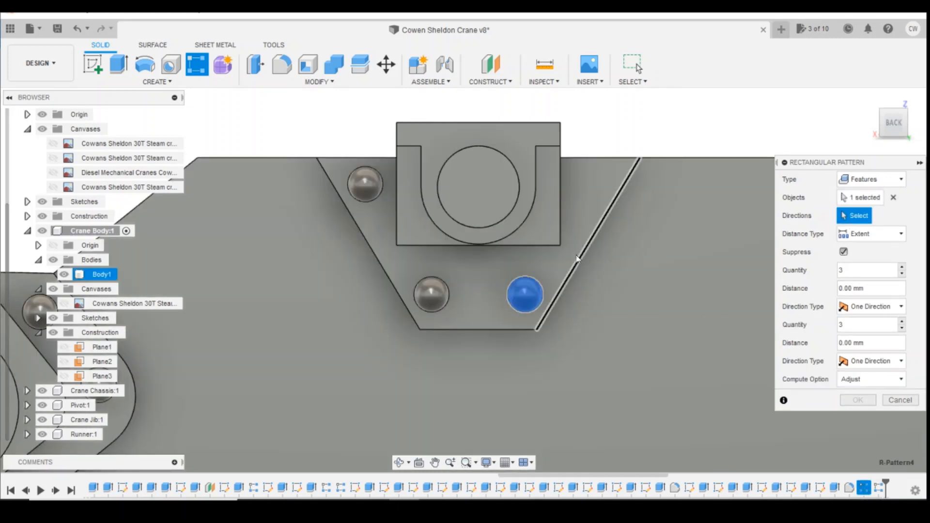
left_click(557, 300)
type("1")
key("Tab")
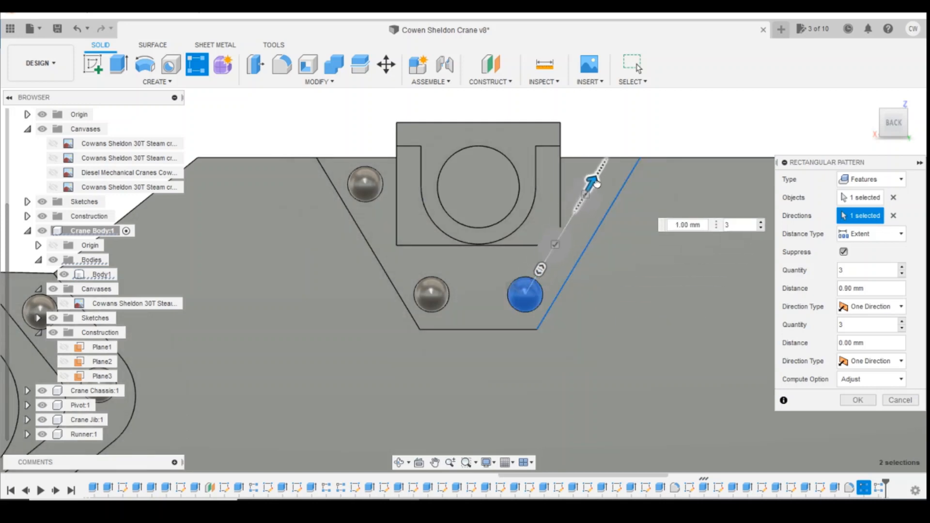
left_click(760, 229)
left_click_drag(595, 188, 605, 183)
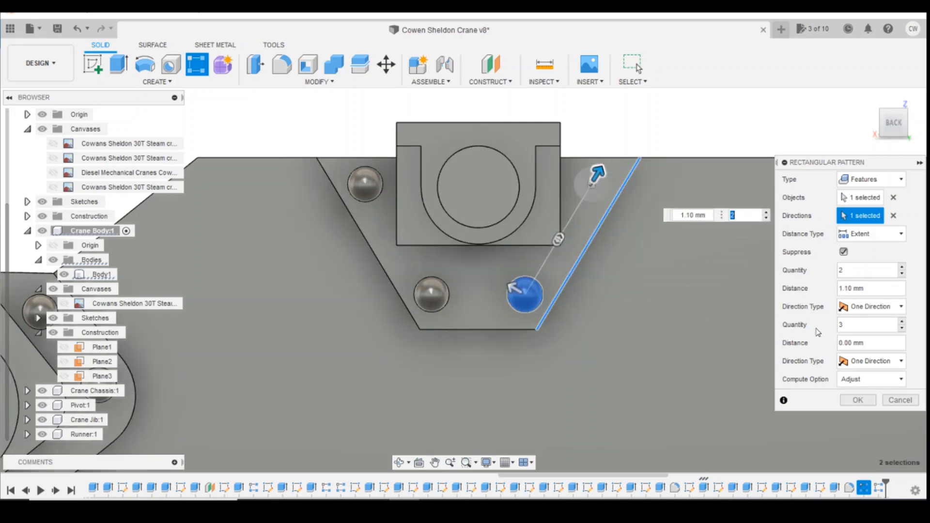
left_click(854, 401)
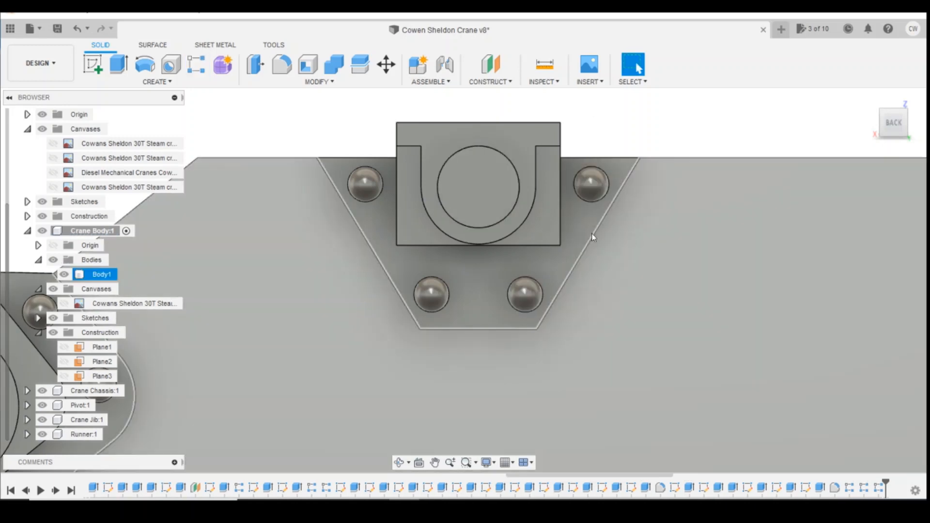
Step: Switch to the photo viewer and examine the bracket shapes on the crane's side in the reference photo
scroll(630, 266, "down", 3)
left_click(433, 469)
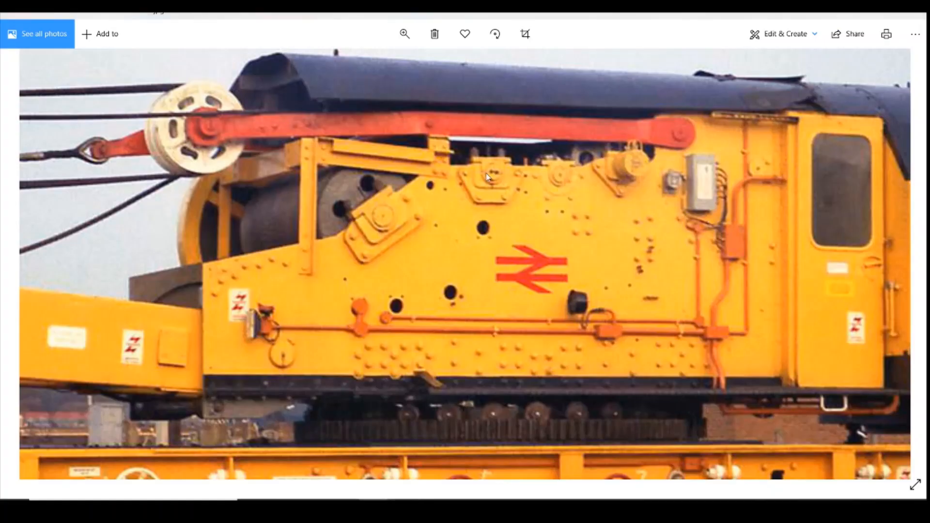
mouse_move(422, 484)
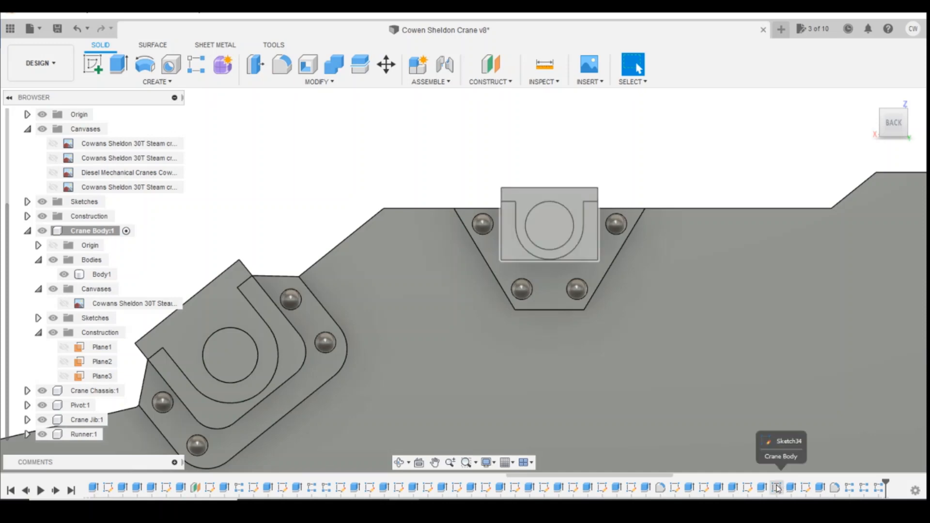
Step: Try to fillet the rectangular block's lower-left corner in the sketch that holds the 0.70 mm circle
left_click(748, 489)
right_click(750, 492)
left_click(760, 365)
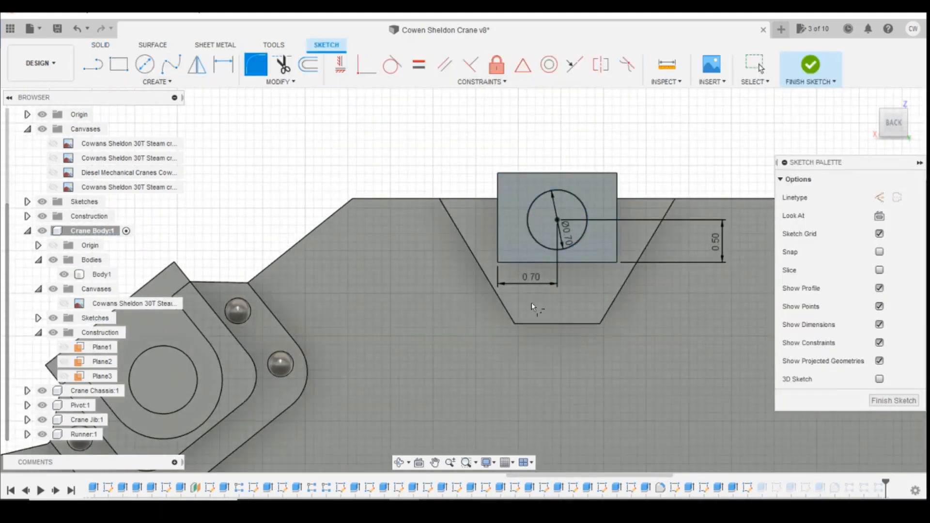
scroll(503, 261, "up", 3)
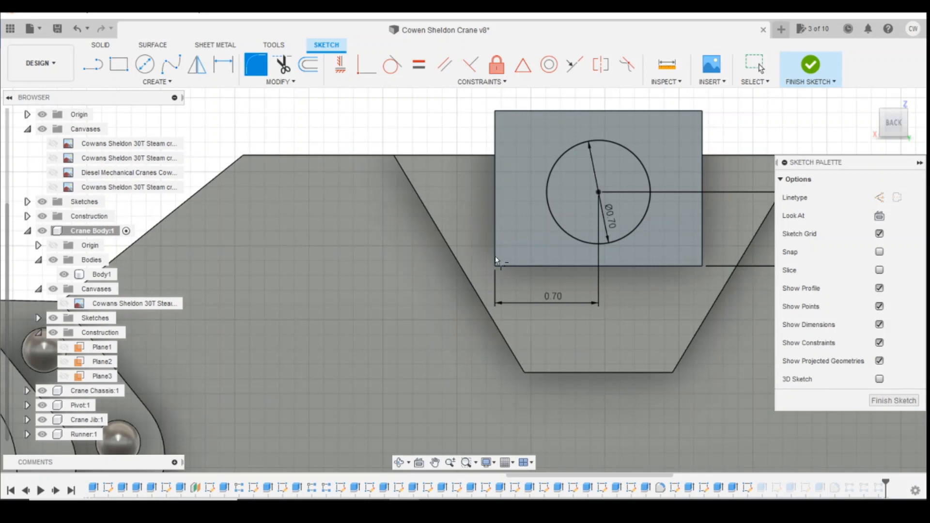
scroll(510, 259, "down", 4)
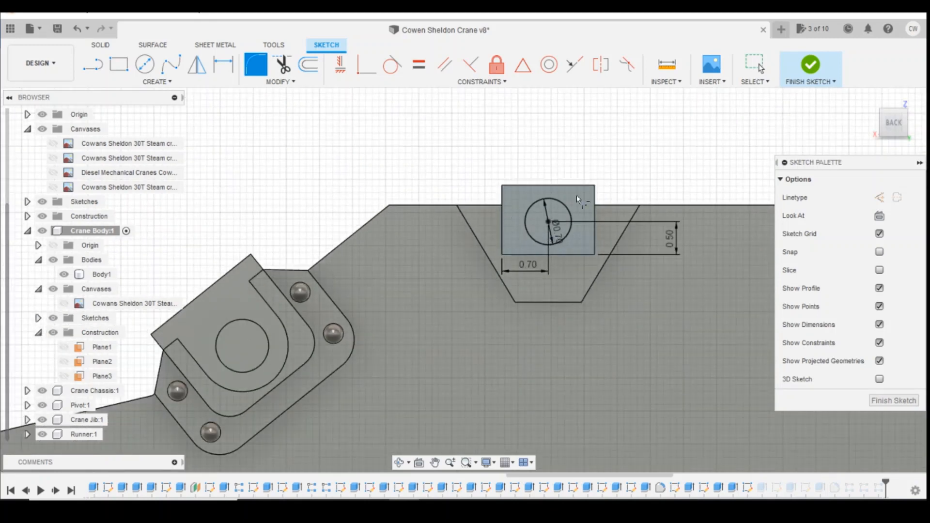
left_click(513, 250)
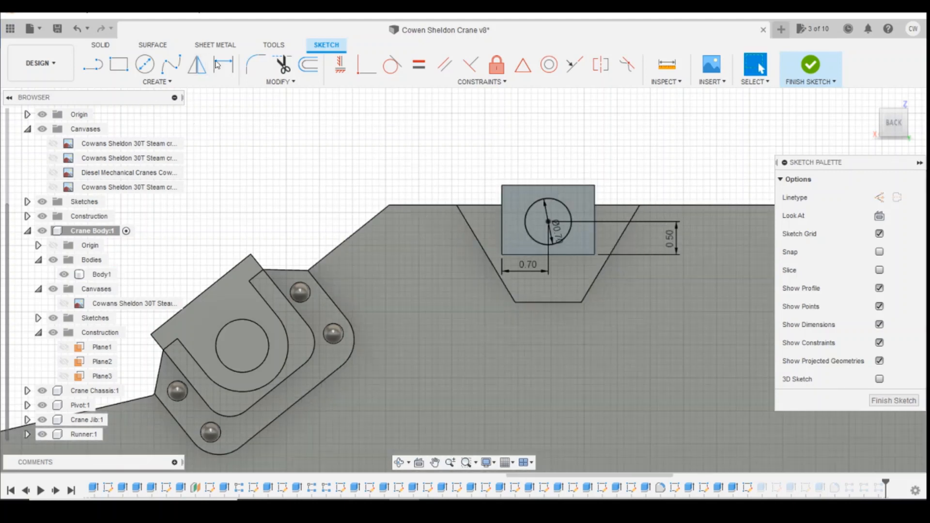
left_click(256, 65)
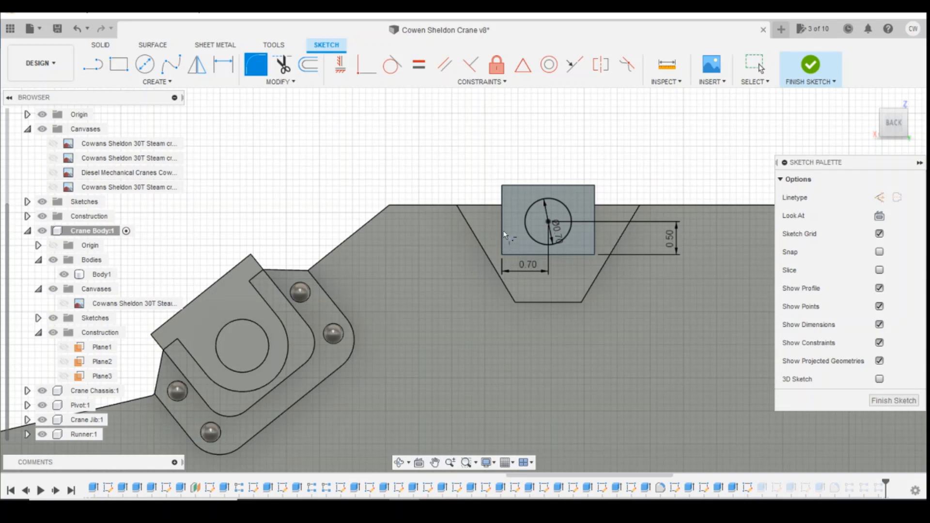
key("Escape")
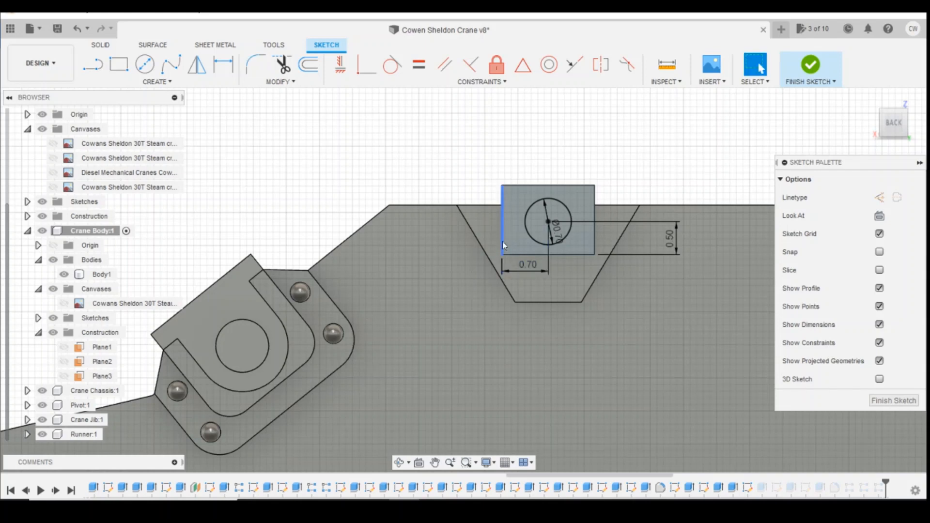
left_click(503, 245)
left_click(514, 254)
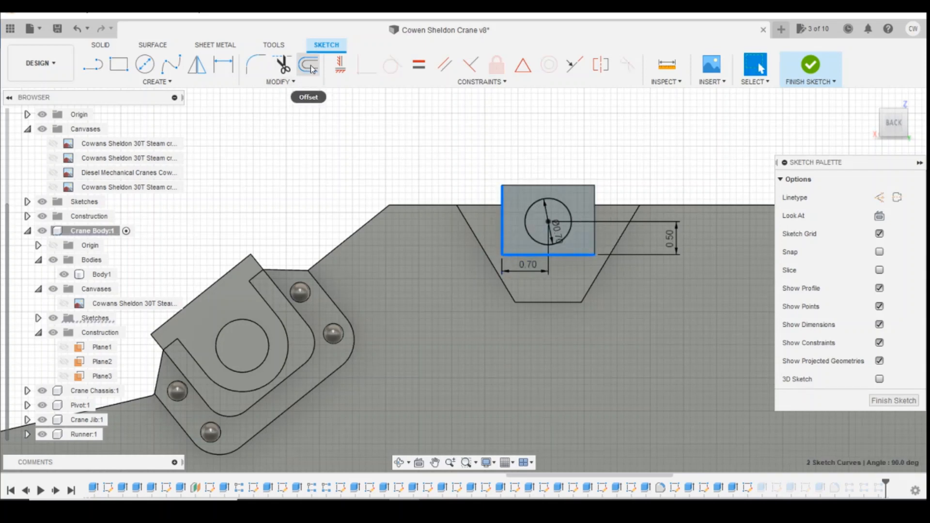
left_click(256, 65)
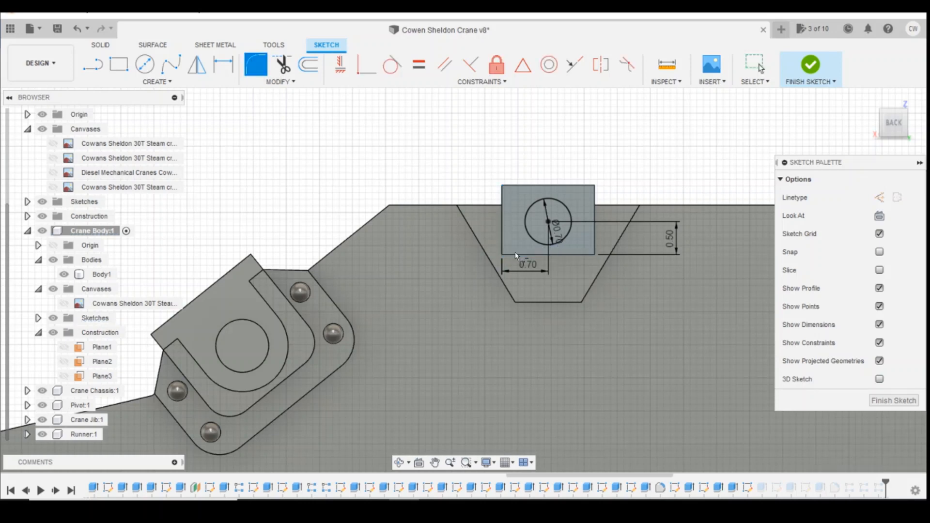
left_click(807, 80)
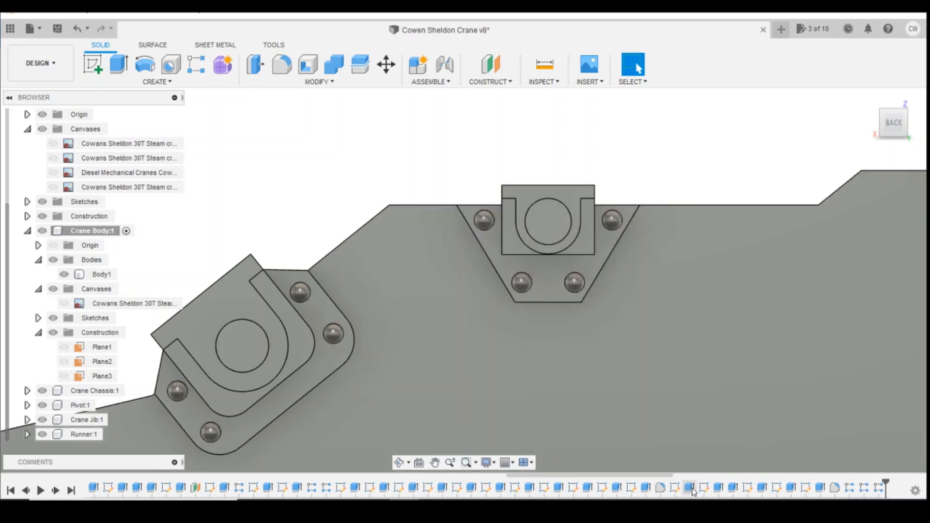
Step: Edit the tapered plate's sketch and fillet the inner block outline's lower-left corner with a 0.10 mm radius
left_click(703, 488)
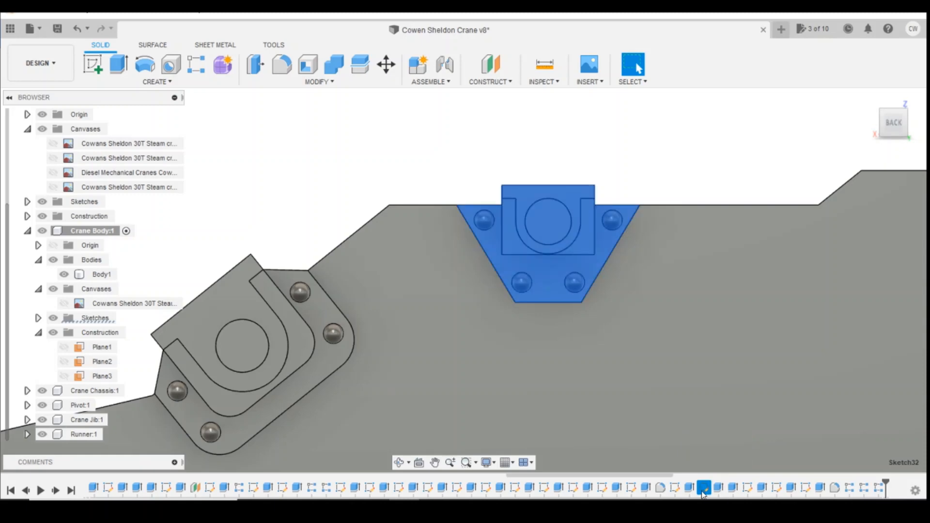
right_click(704, 490)
left_click(729, 401)
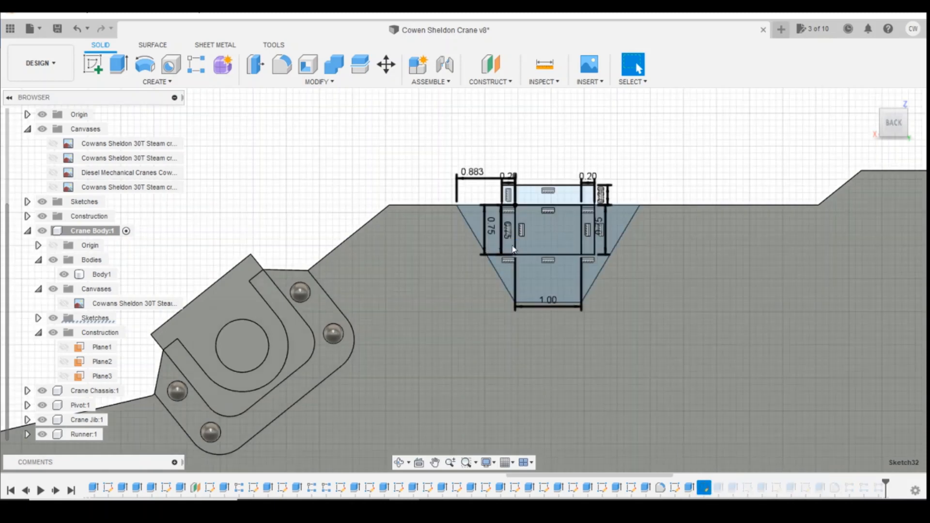
scroll(525, 264, "up", 5)
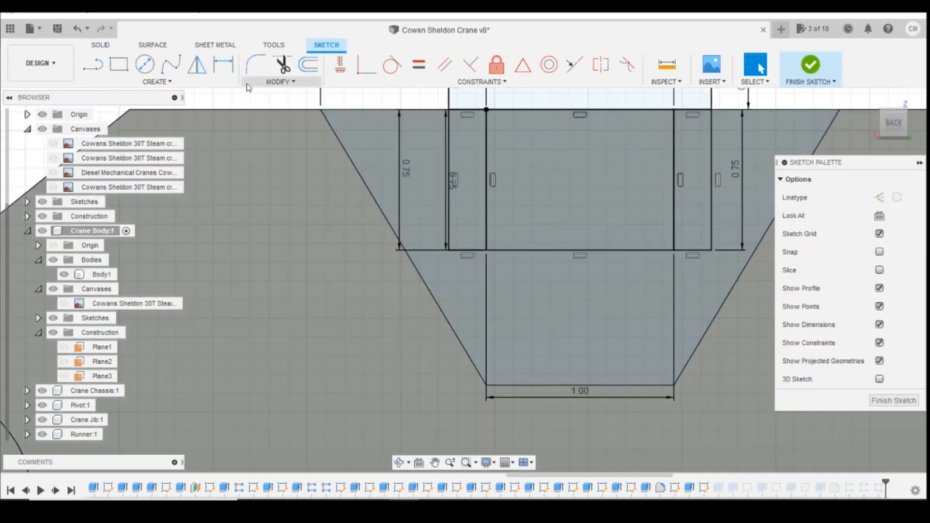
left_click(255, 66)
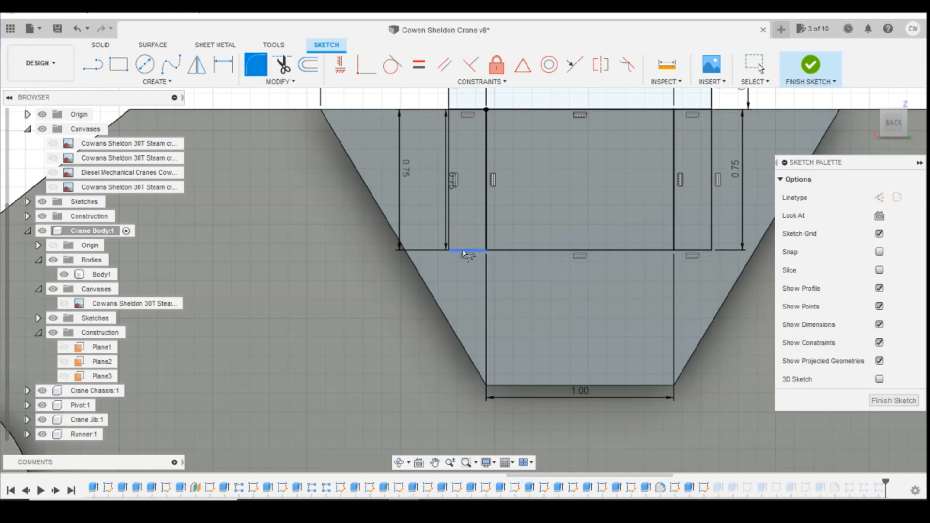
left_click(464, 251)
left_click(450, 232)
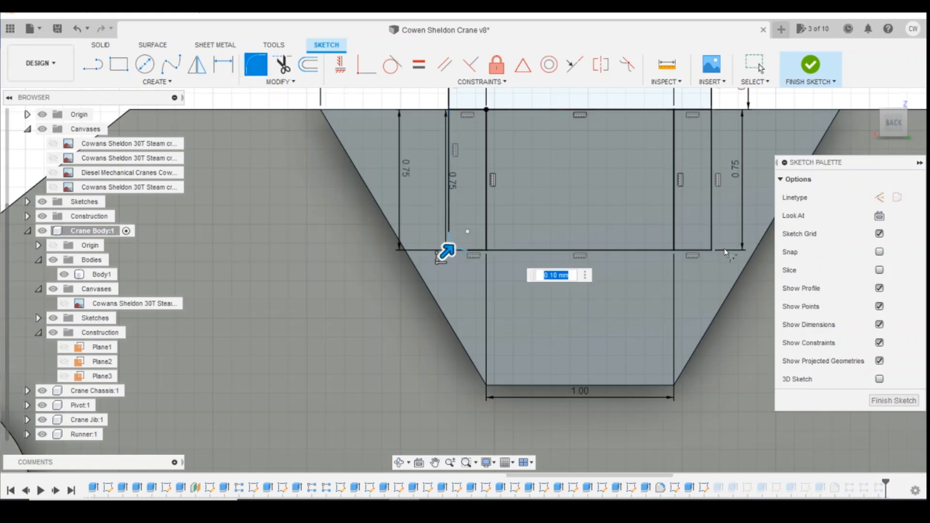
Step: Try to fillet the block outline's lower-right corner with a radius of 0.25 mm
left_click(696, 251)
left_click(711, 245)
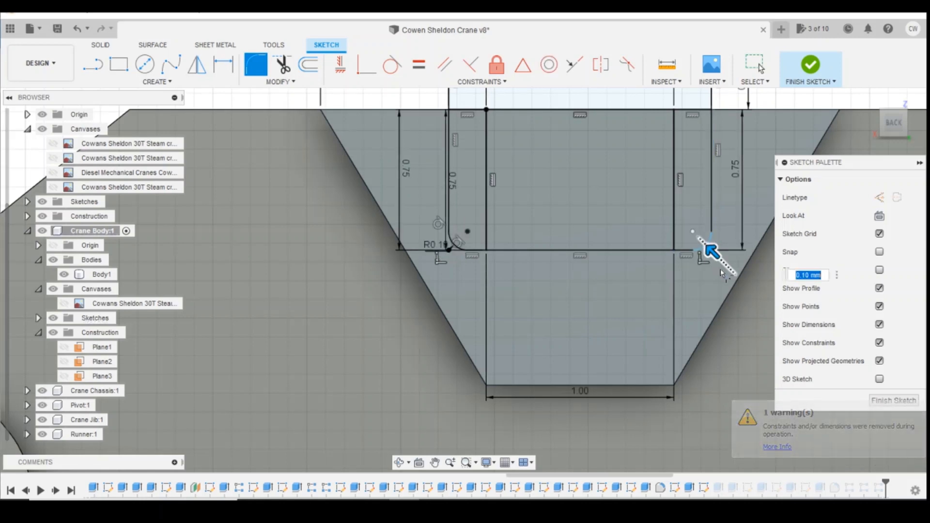
mouse_move(708, 248)
left_mouse_down()
mouse_move(698, 238)
mouse_move(708, 251)
left_mouse_up()
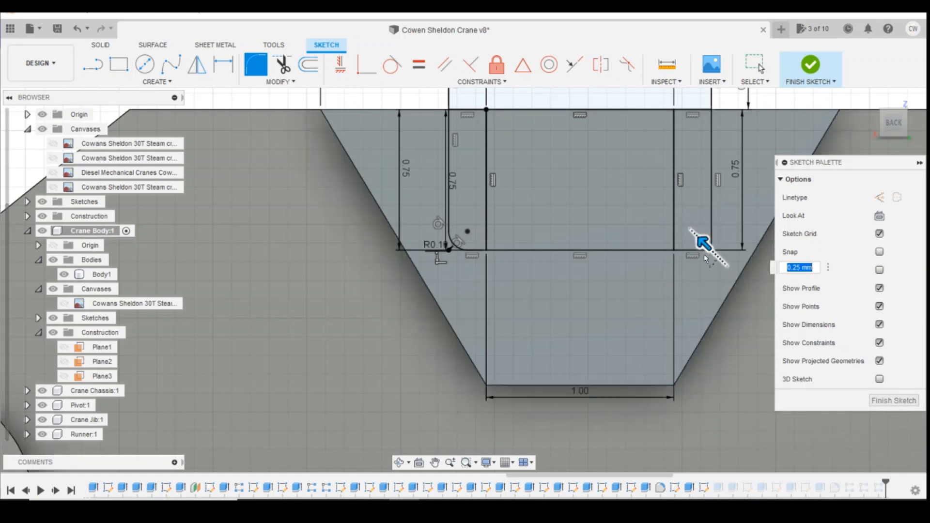
key("BackSpace")
key("Escape")
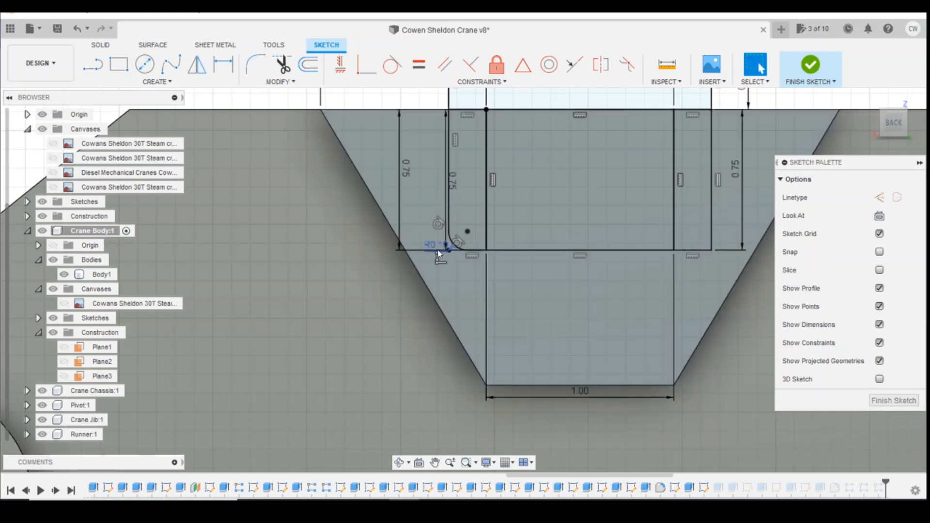
Step: Try to set the lower-left corner fillet's radius to 0.2 mm, and undo that fillet
scroll(436, 249, "up", 2)
double_click(440, 250)
type("0.2")
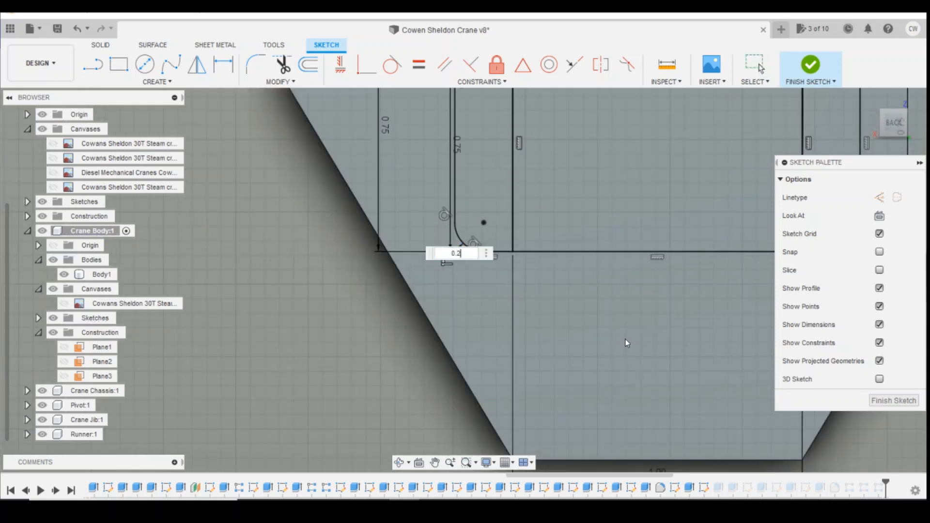
key("Return")
double_click(449, 251)
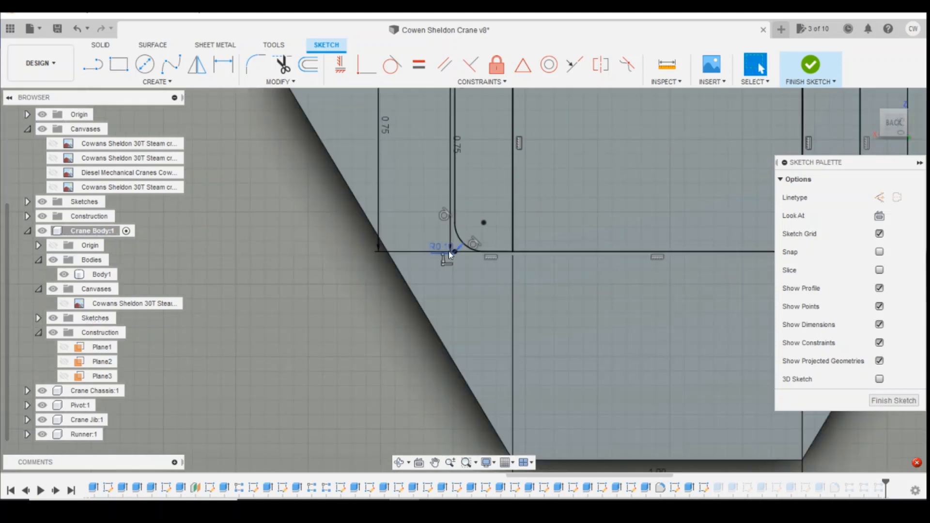
type("0")
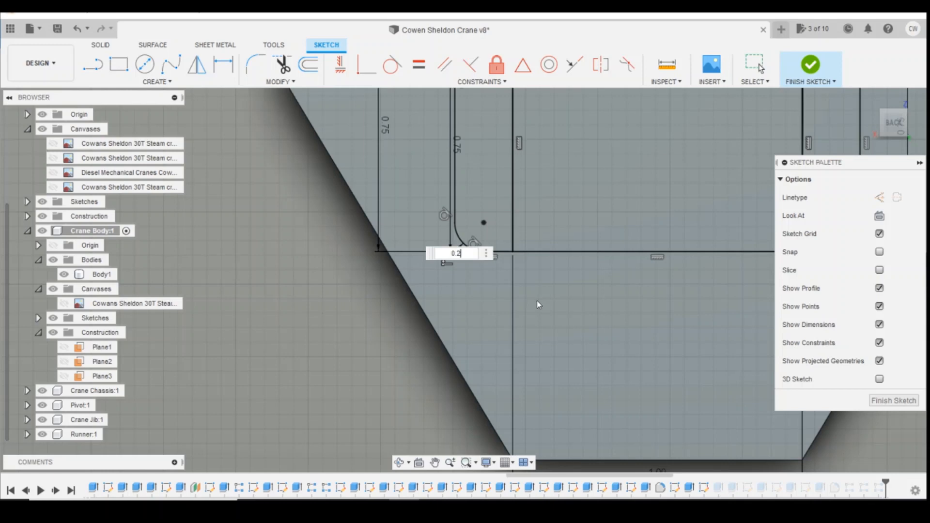
type(".2")
key("Return")
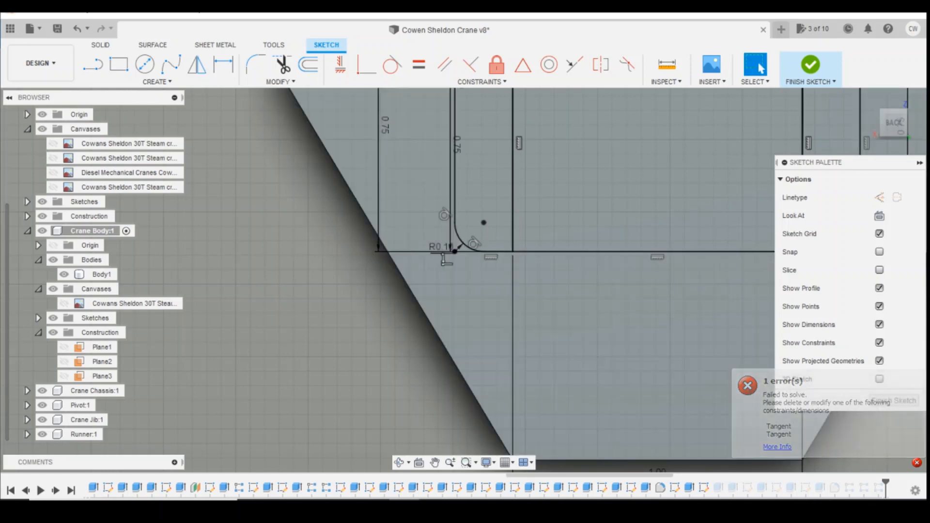
left_click(810, 65)
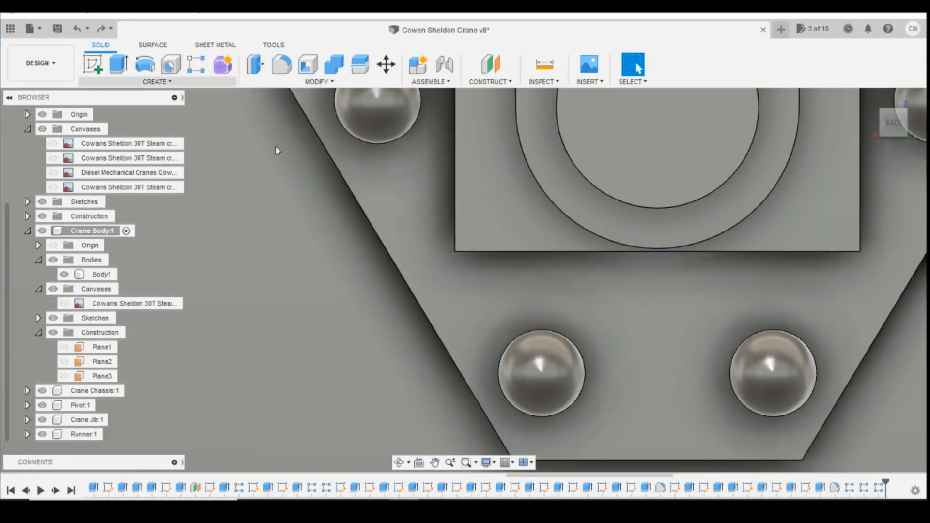
left_click(276, 146)
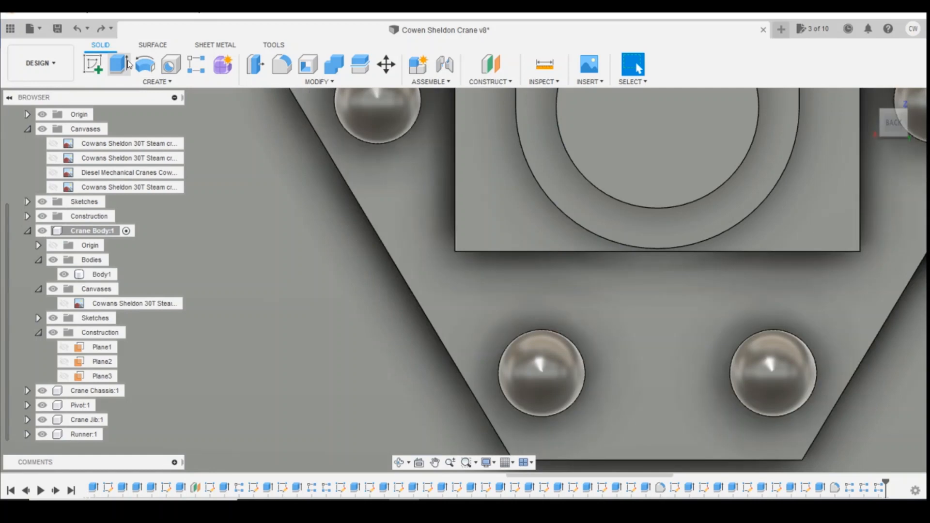
Step: Return to editing the tapered plate's sketch and fillet the block outline's lower-left corner with a 0.20 mm radius
left_click(106, 28)
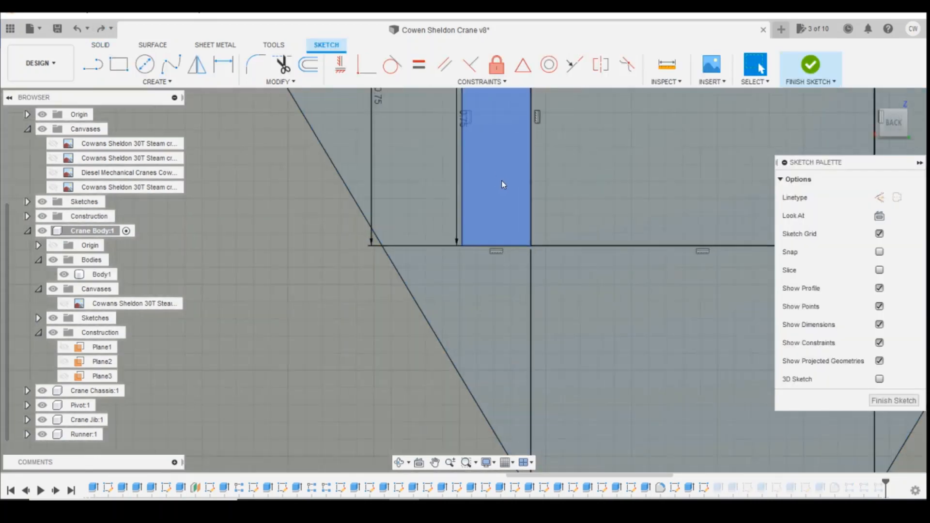
scroll(502, 185, "up", 3)
left_click(255, 65)
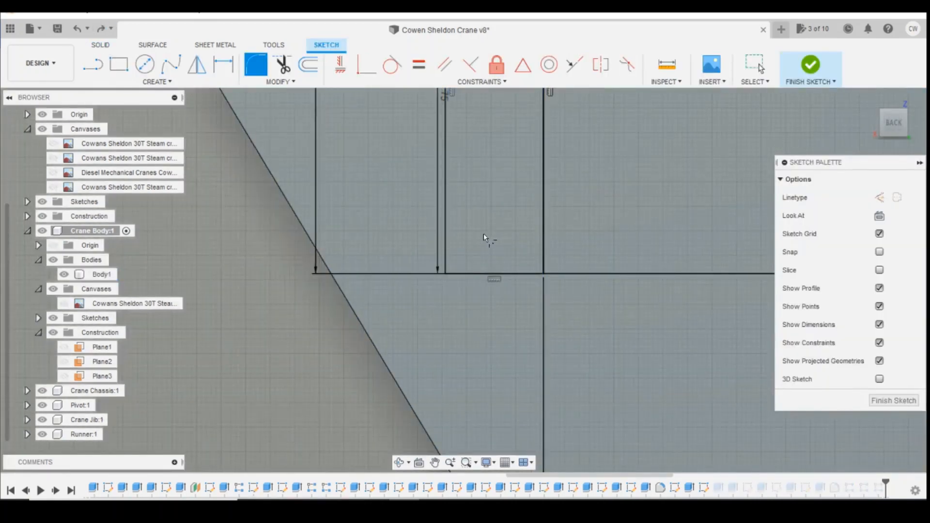
left_click(492, 275)
left_click(447, 233)
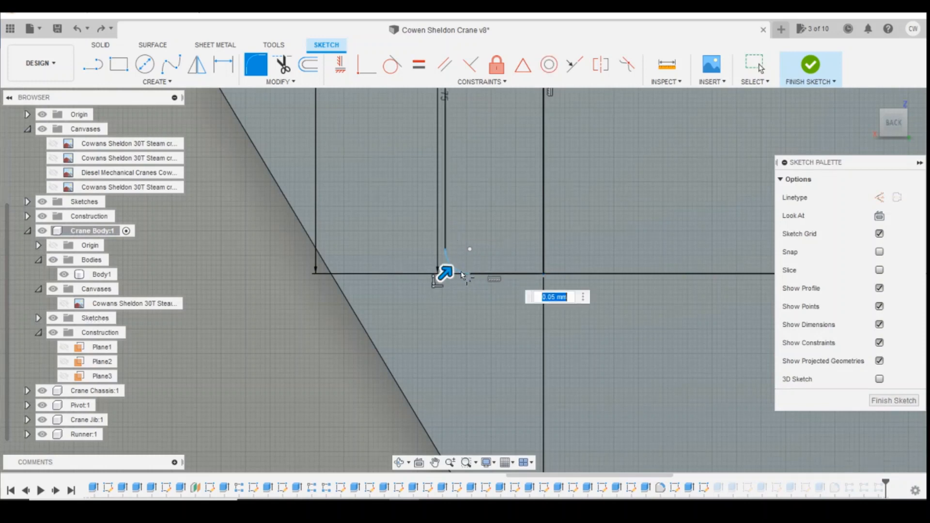
left_click_drag(445, 273, 475, 255)
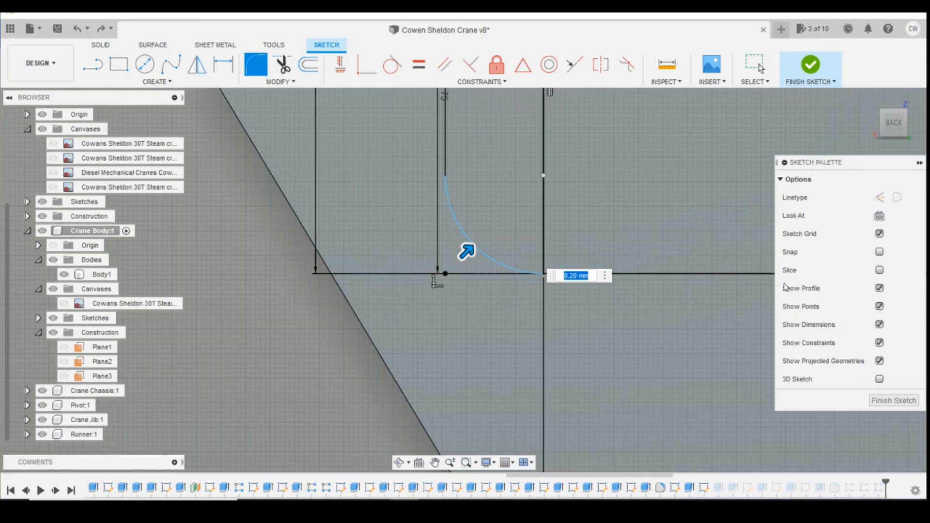
key("Return")
Step: Fillet the block outline's lower-right corner in the same sketch with a 0.2 mm radius
scroll(335, 264, "up", 3)
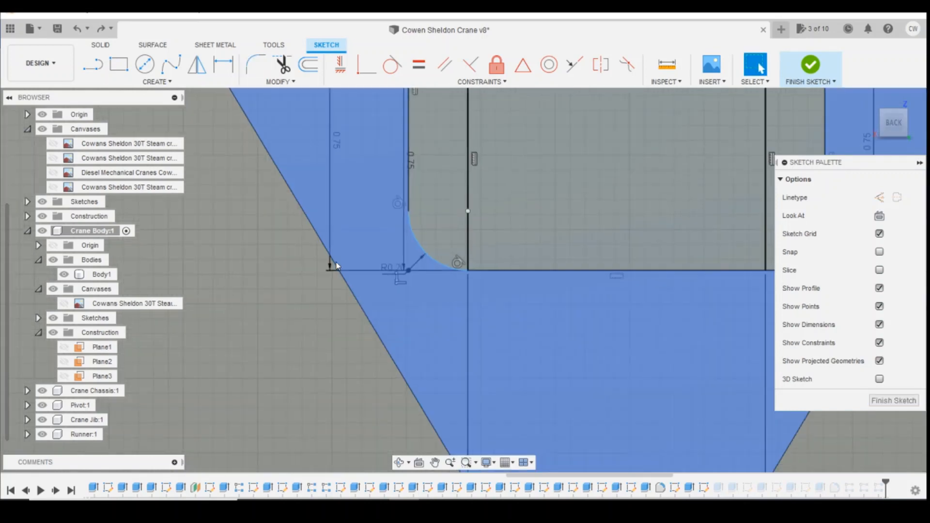
scroll(339, 219, "up", 2)
scroll(340, 220, "up", 2)
scroll(656, 240, "down", 3)
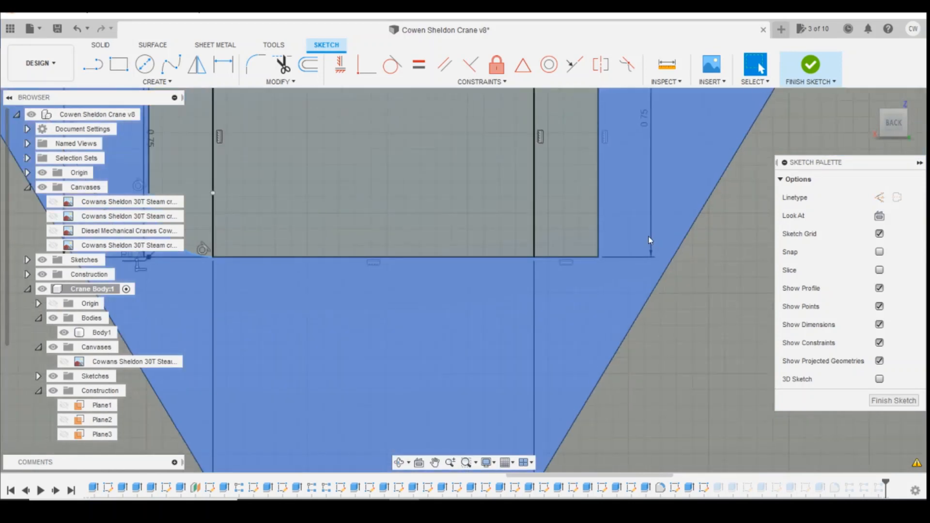
left_click(256, 64)
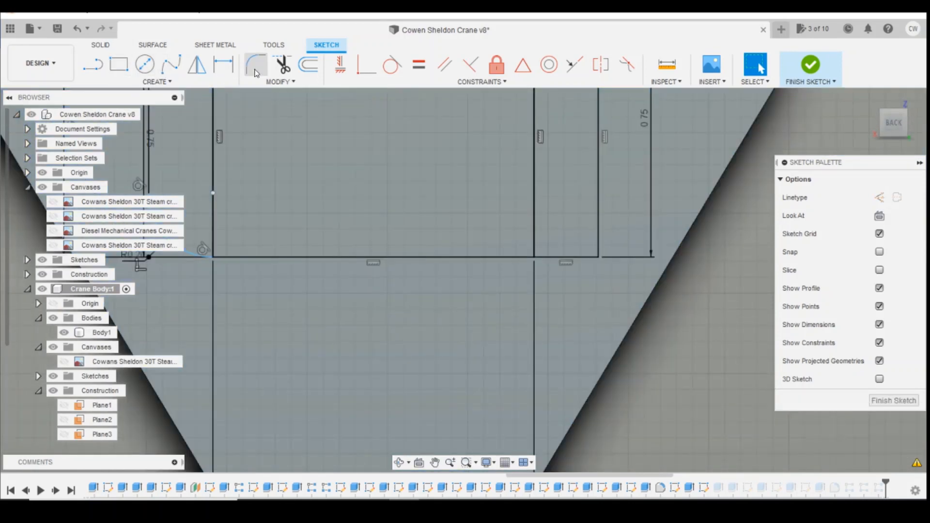
left_click(580, 258)
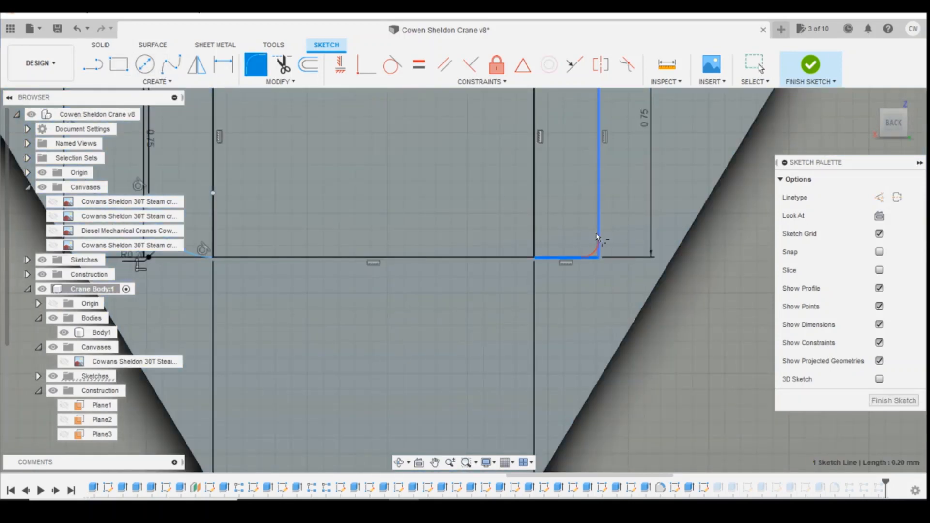
left_click(599, 237)
type("0")
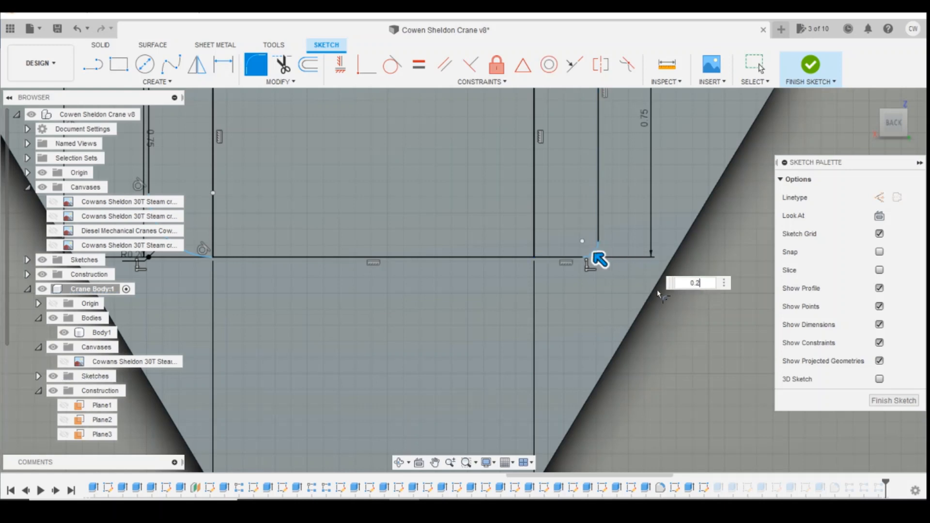
type(".2")
key("Return")
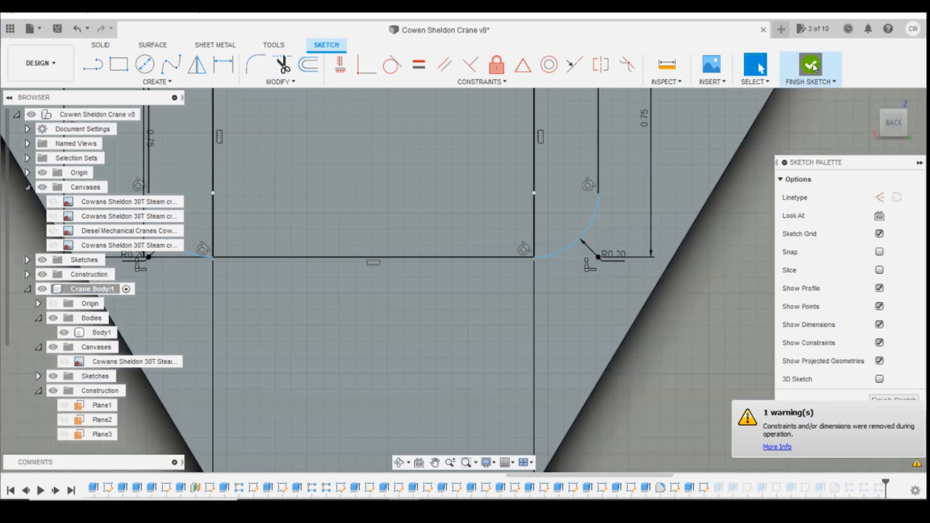
Step: Finish editing the tapered plate's sketch and examine both brackets on the crane body's side, face-on and at an angle
left_click(812, 66)
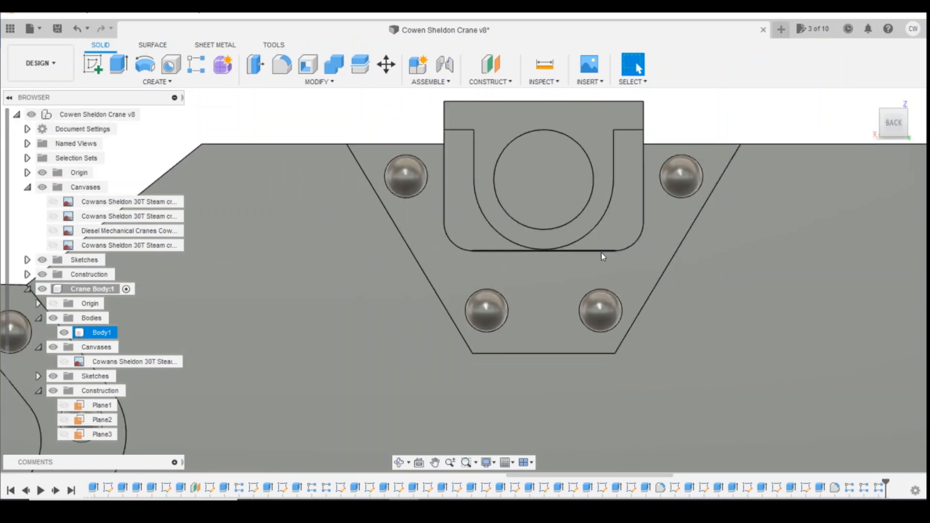
scroll(727, 320, "down", 3)
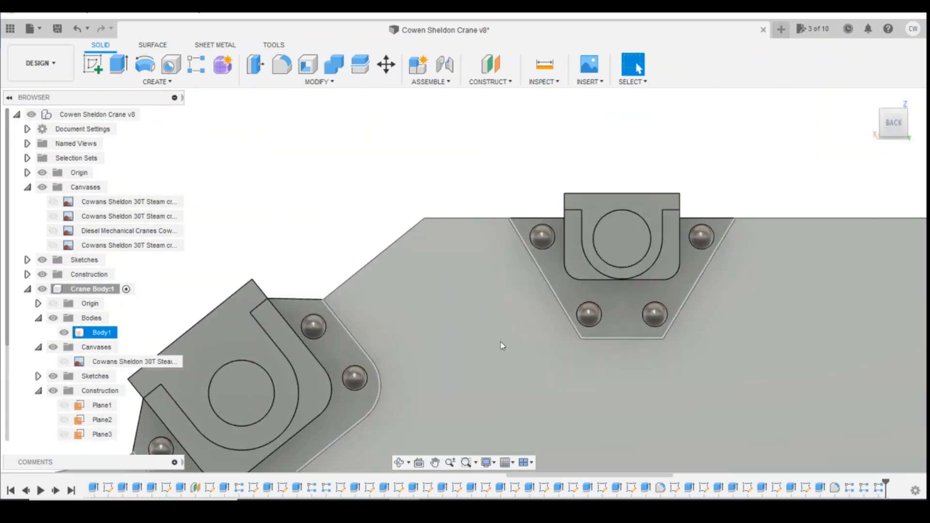
scroll(558, 321, "down", 5)
scroll(609, 377, "down", 2)
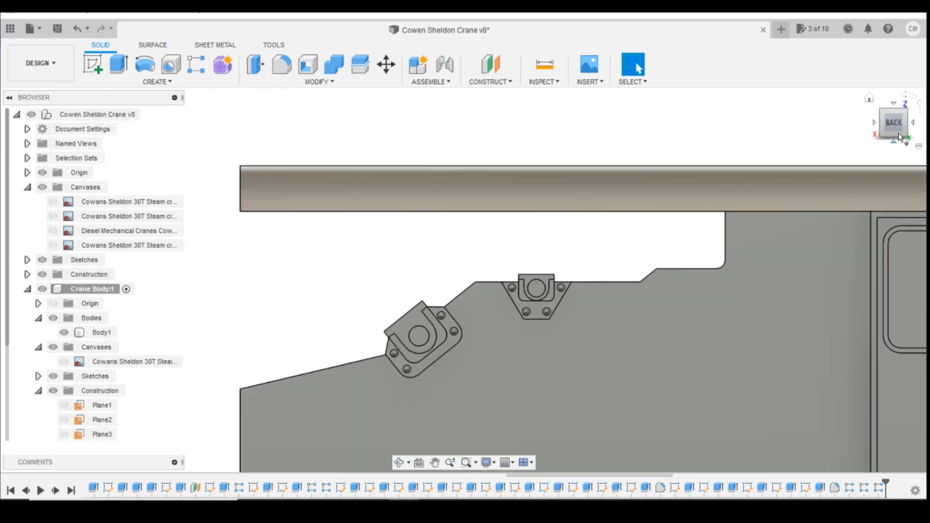
middle_click_drag(461, 270, 694, 261, "shift")
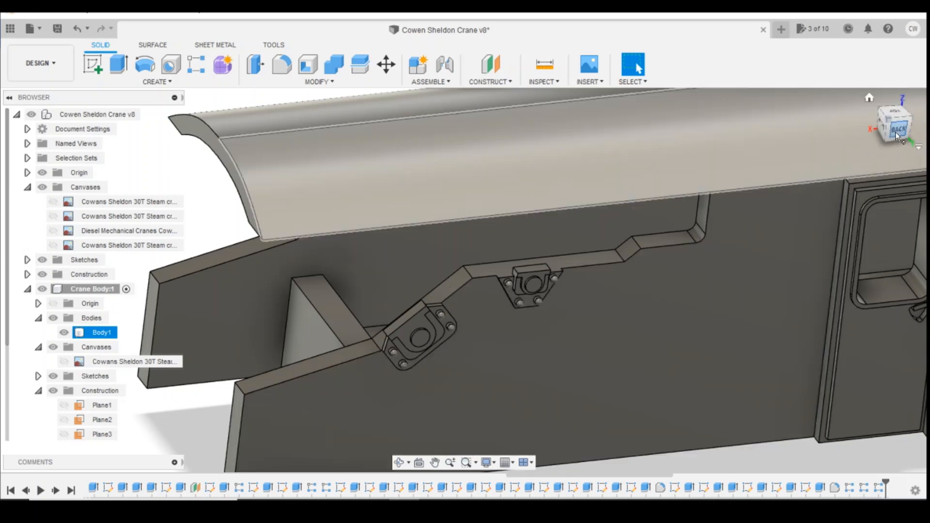
left_click_drag(896, 133, 870, 156)
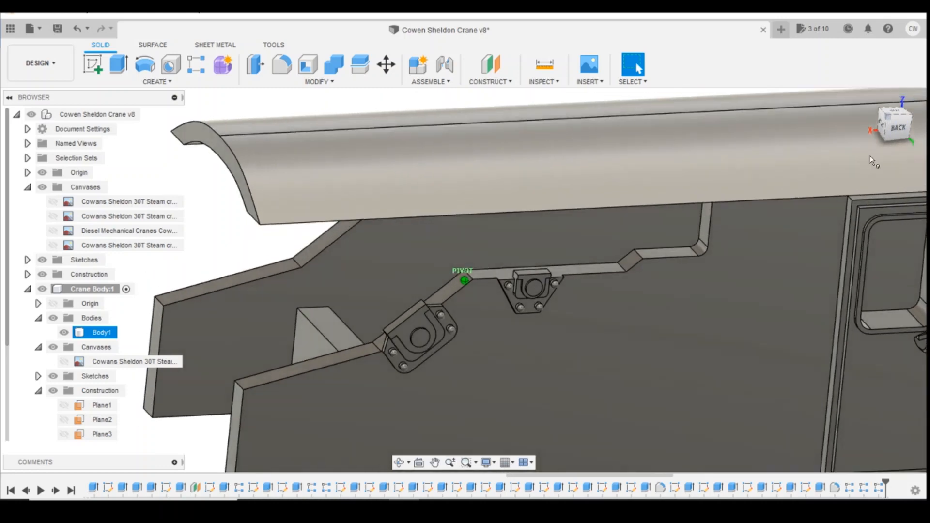
scroll(820, 238, "down", 2)
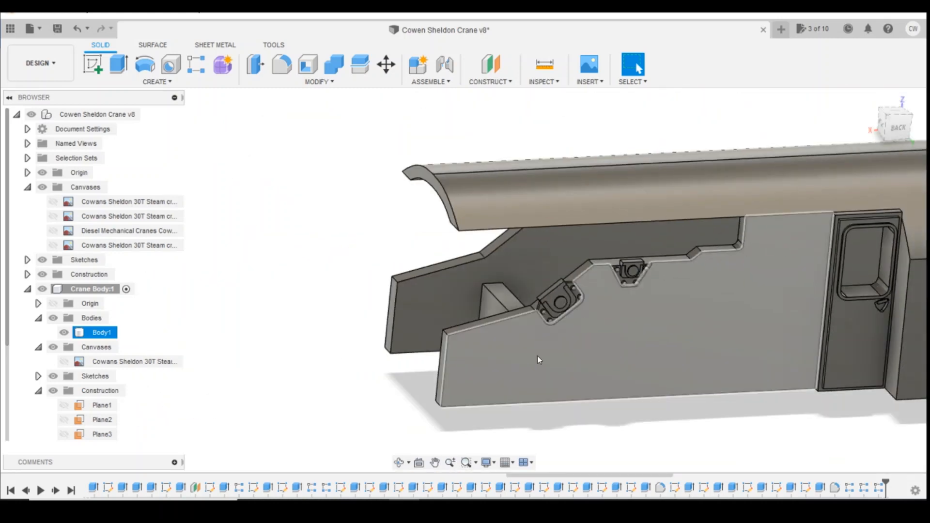